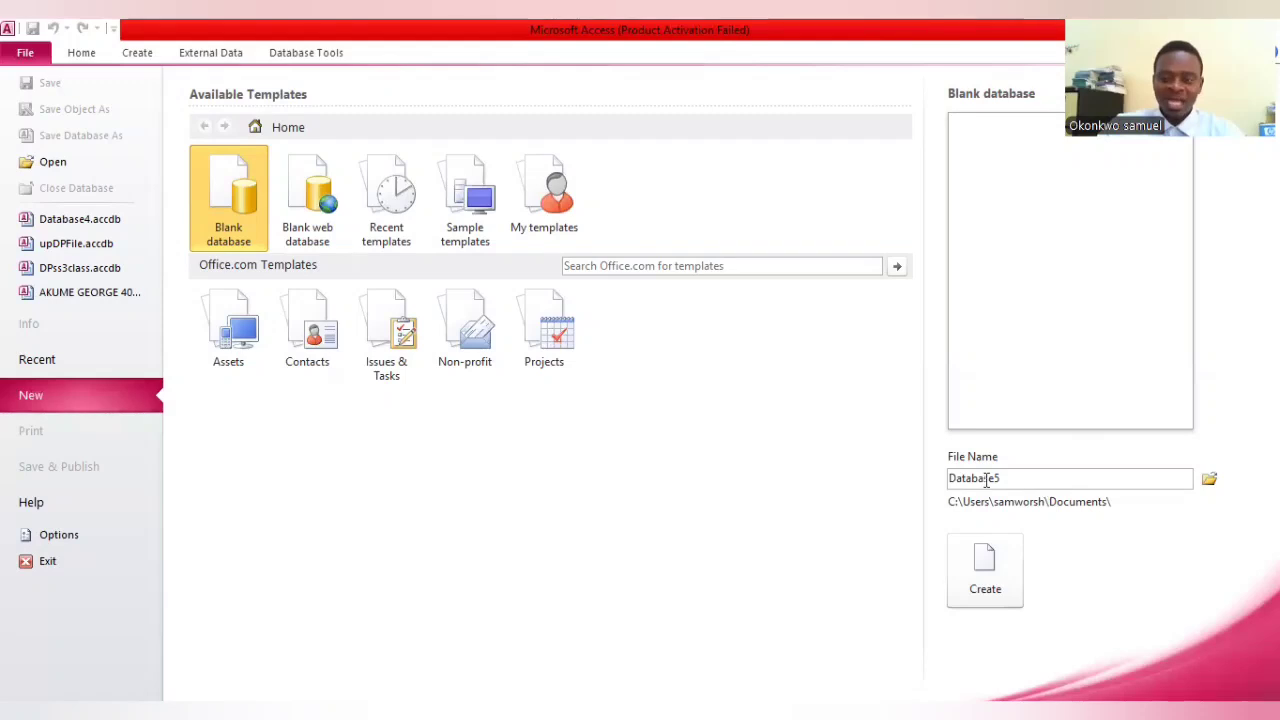
Create a blank database with the file name RCCGDominionParish
{"action": "double_click", "coordinate": [1028, 486]}
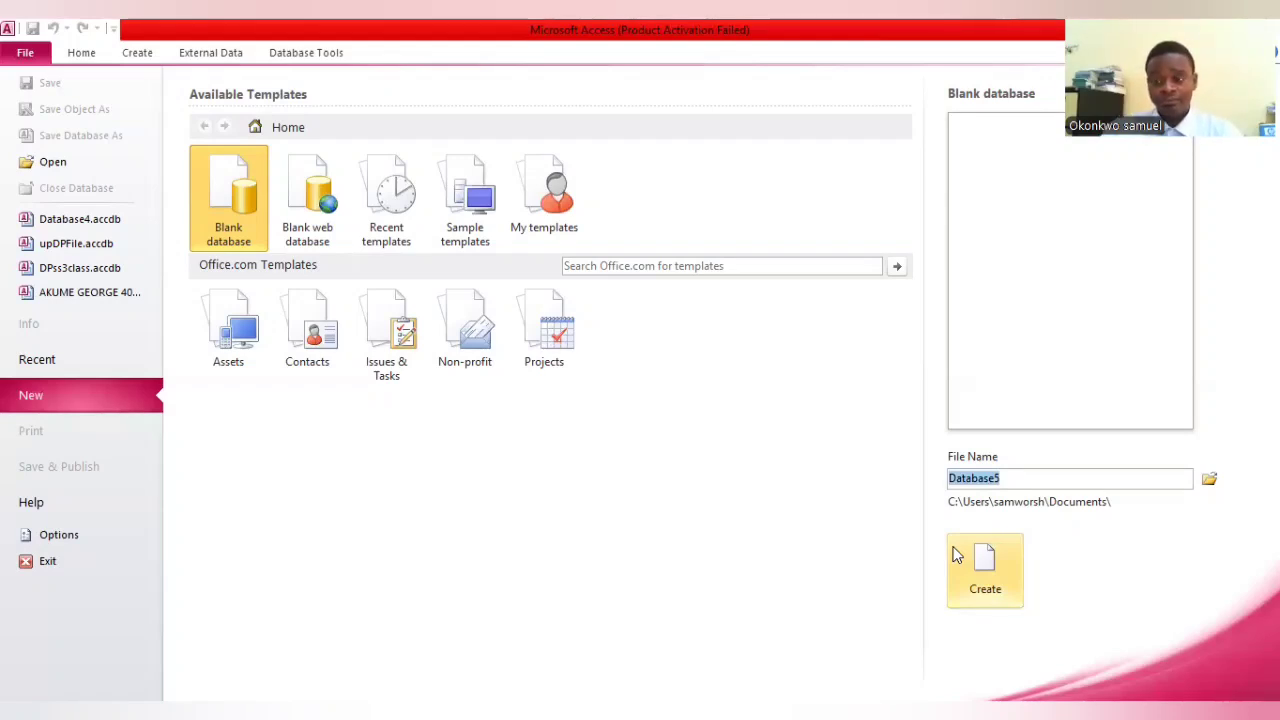
{"action": "left_click", "coordinate": [985, 565]}
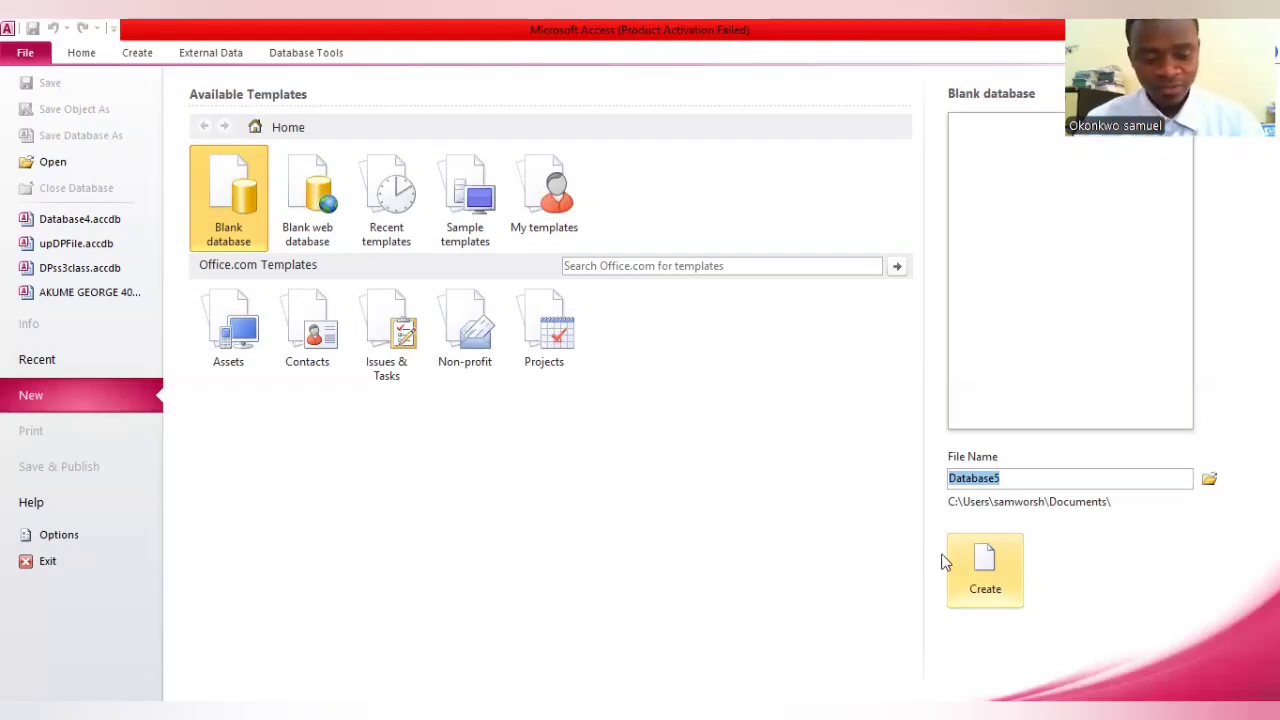
{"action": "type", "text": "RCCG"}
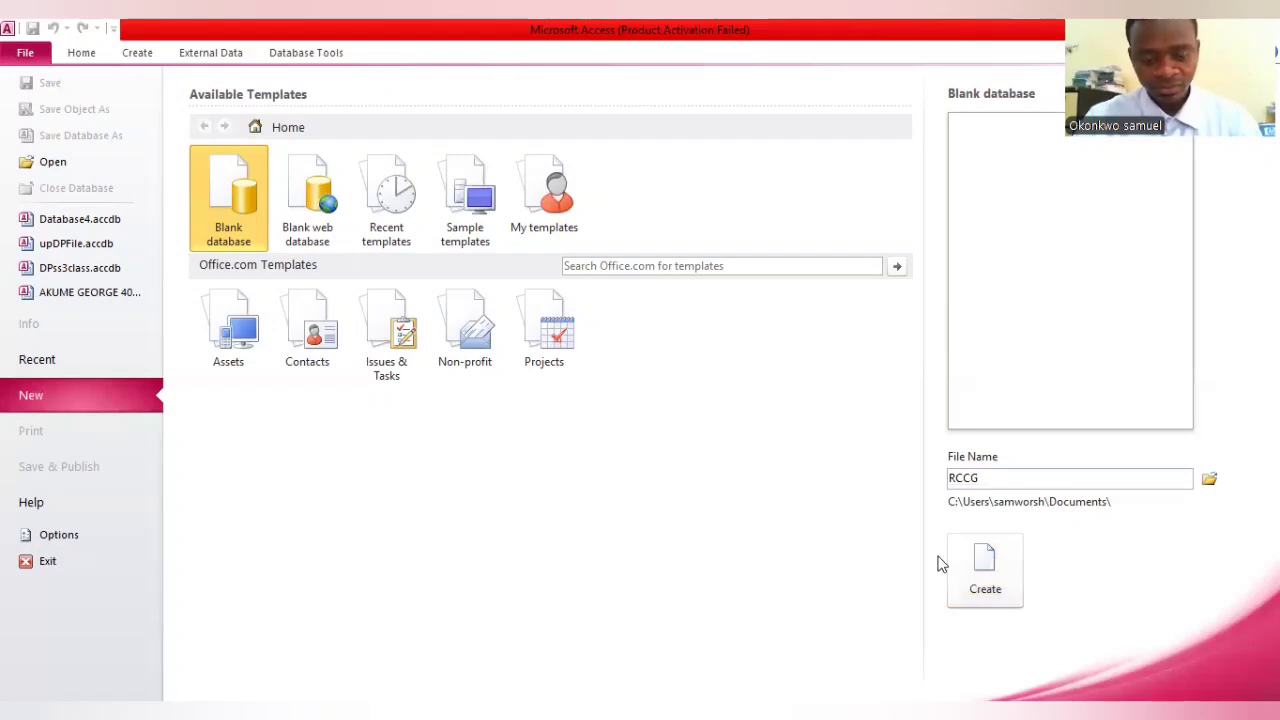
{"action": "type", "text": "Dominion"}
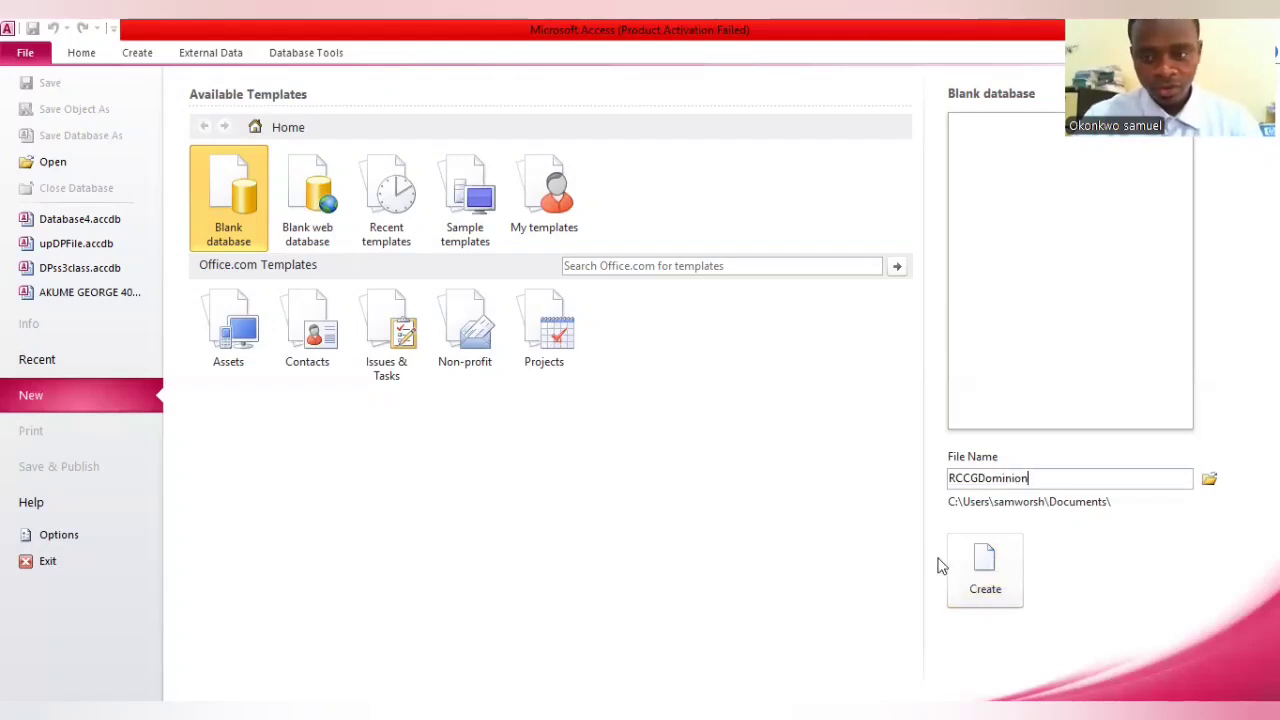
{"action": "type", "text": "Pa"}
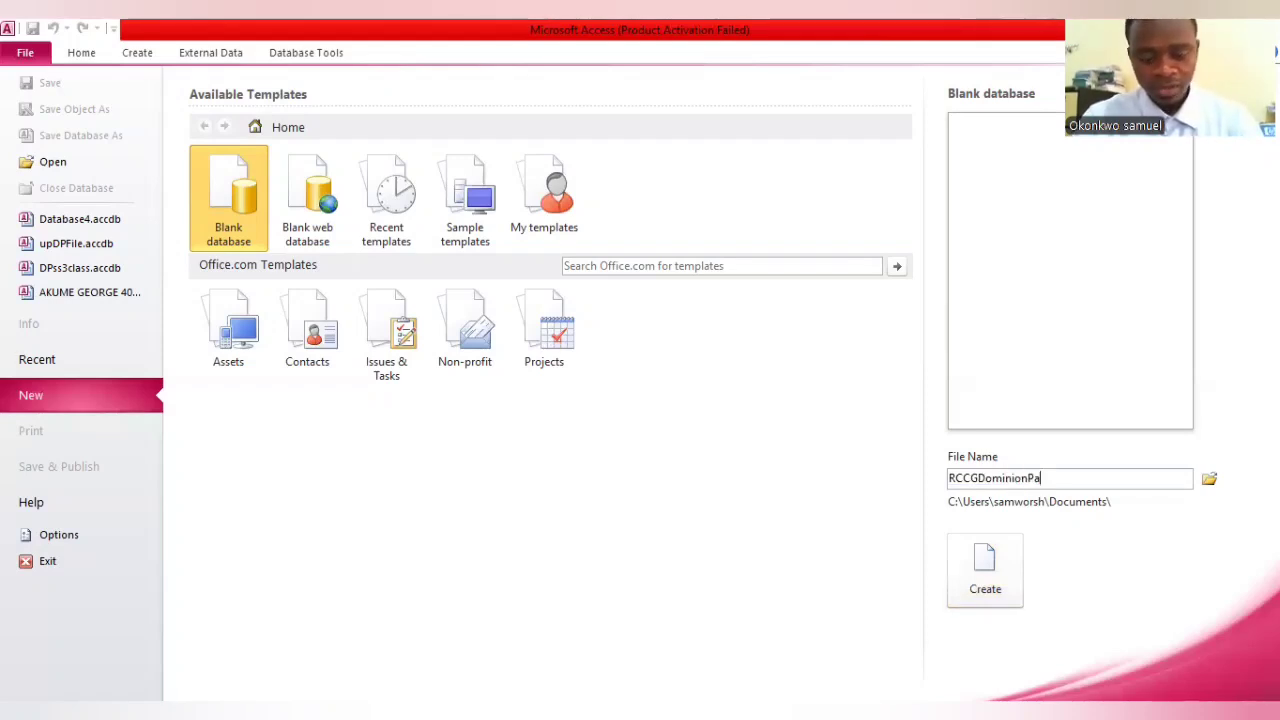
{"action": "type", "text": "rish"}
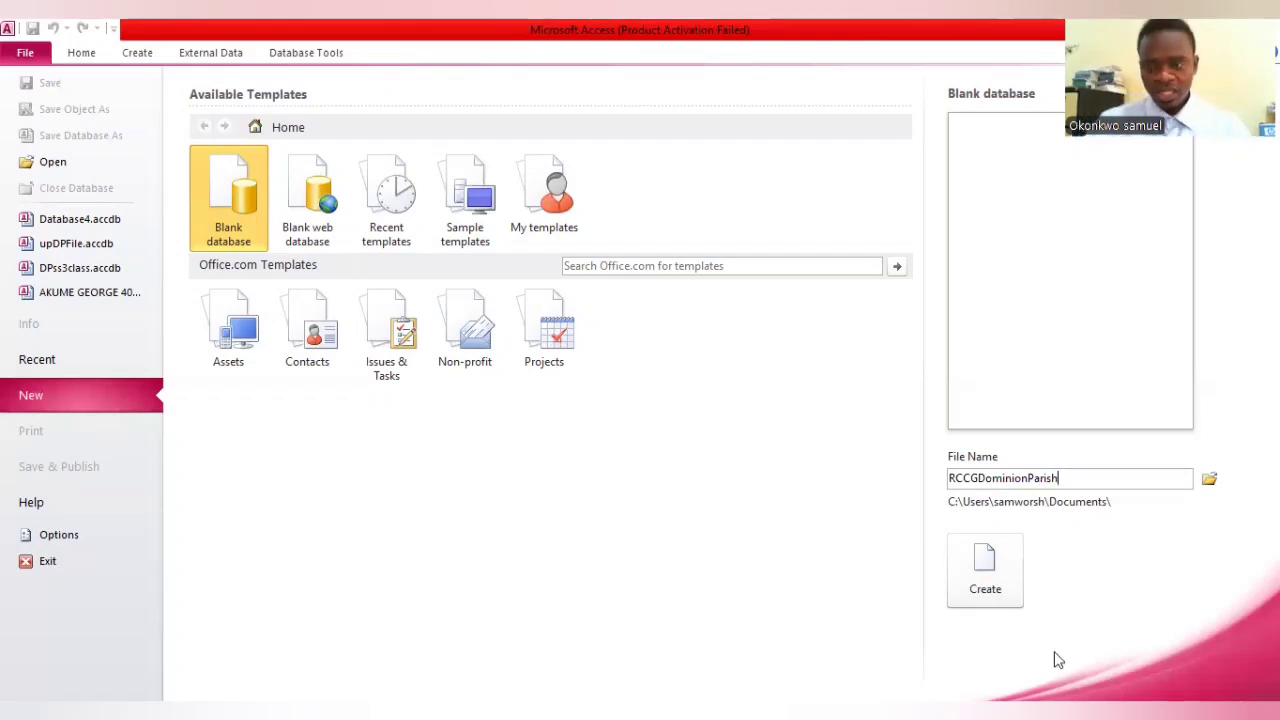
{"action": "left_click", "coordinate": [1003, 580]}
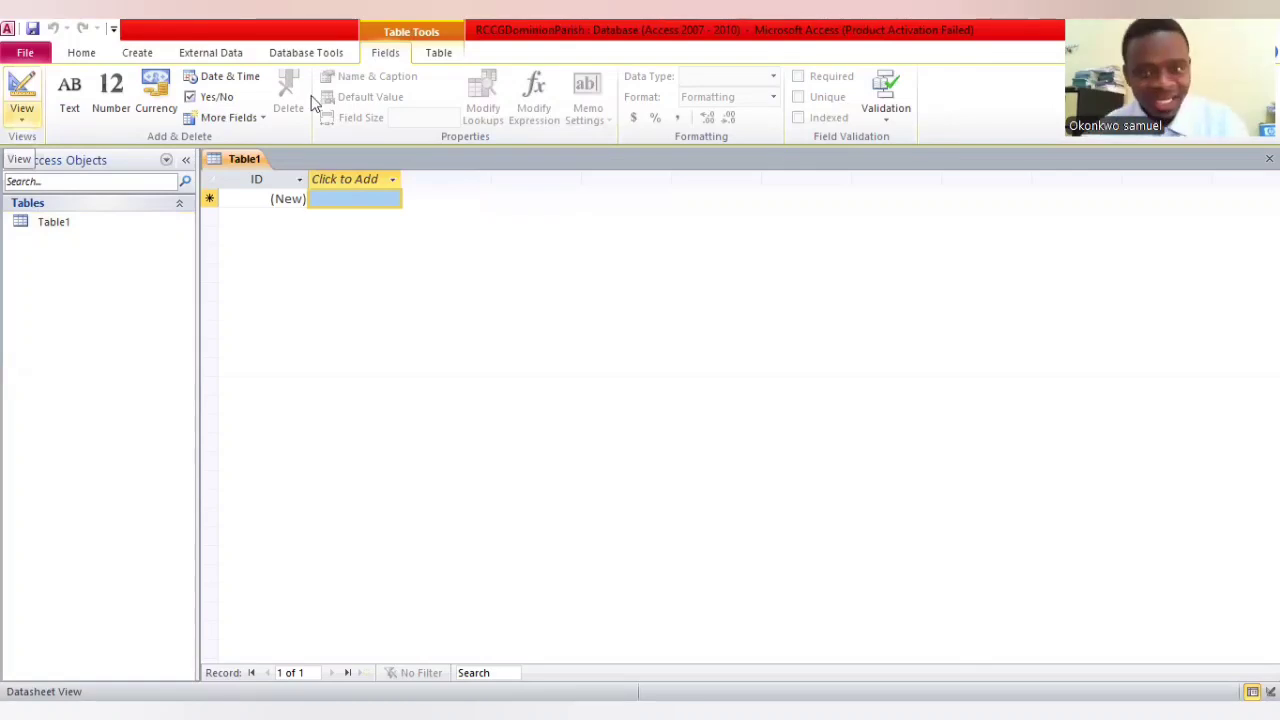
Switch the new table to Design View, saving it under the name RccgMemBio
{"action": "left_click", "coordinate": [22, 112]}
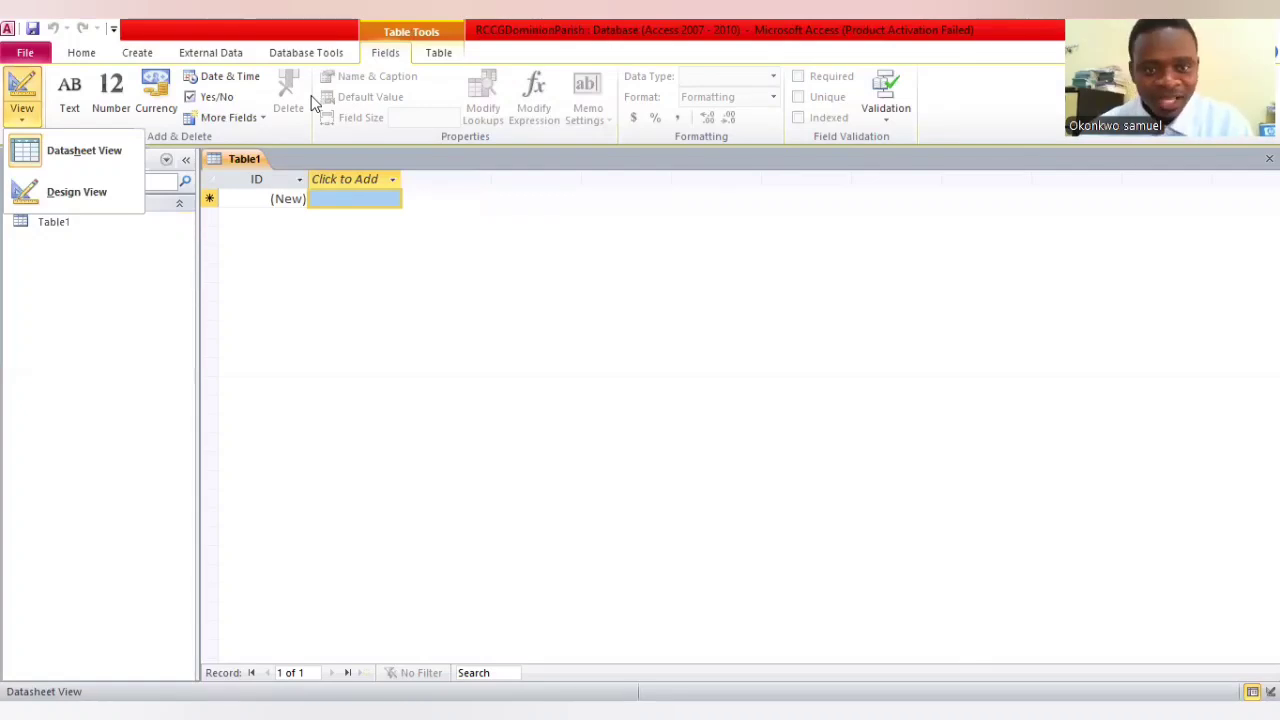
{"action": "left_click", "coordinate": [311, 97]}
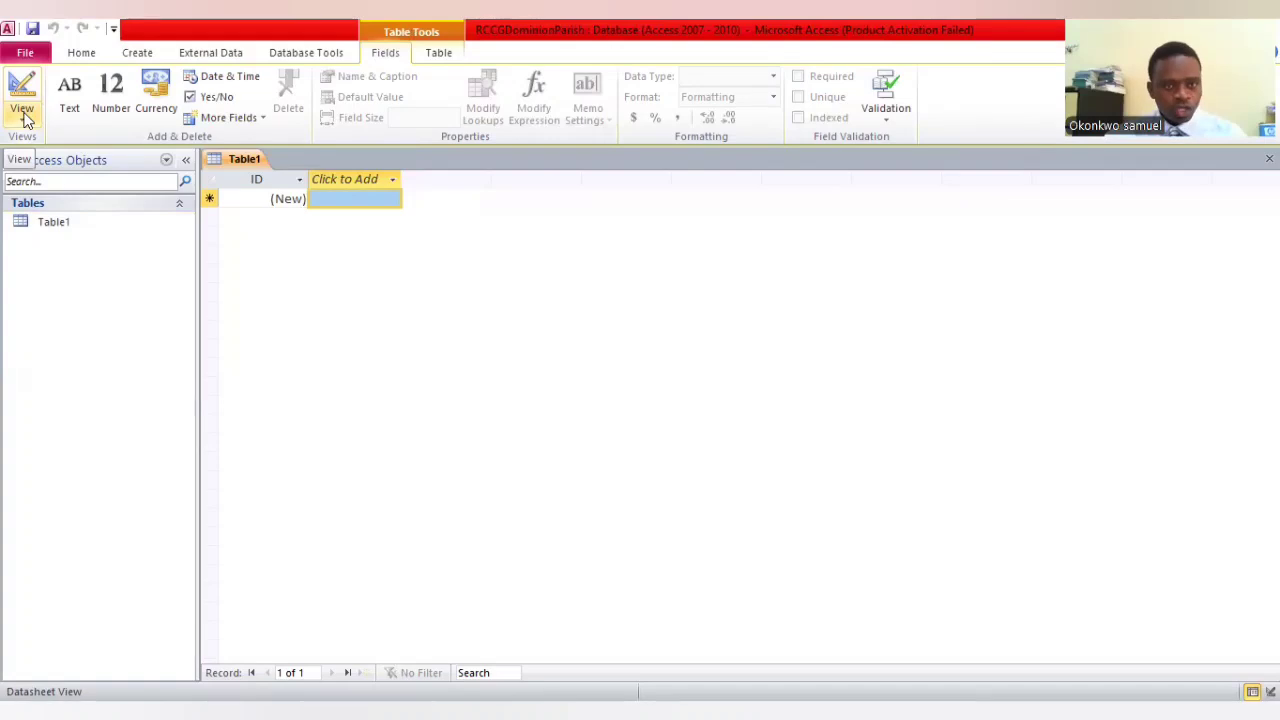
{"action": "left_click", "coordinate": [22, 117]}
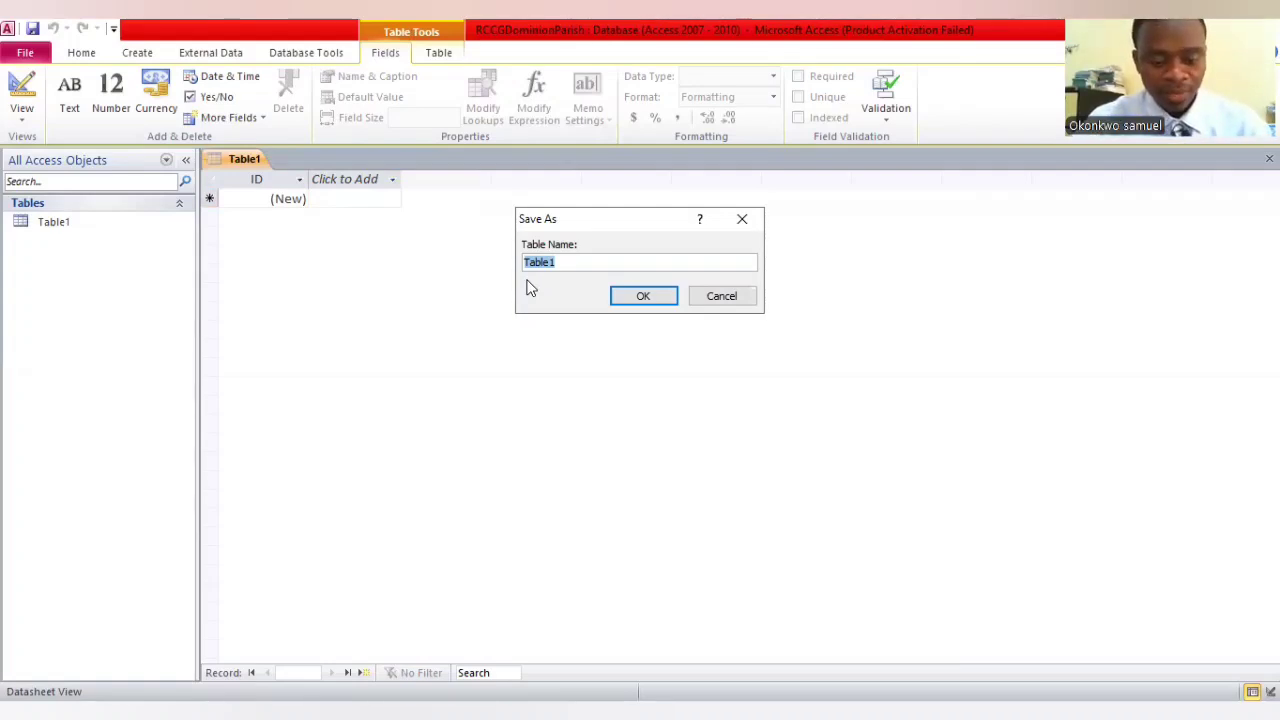
{"action": "type", "text": "R"}
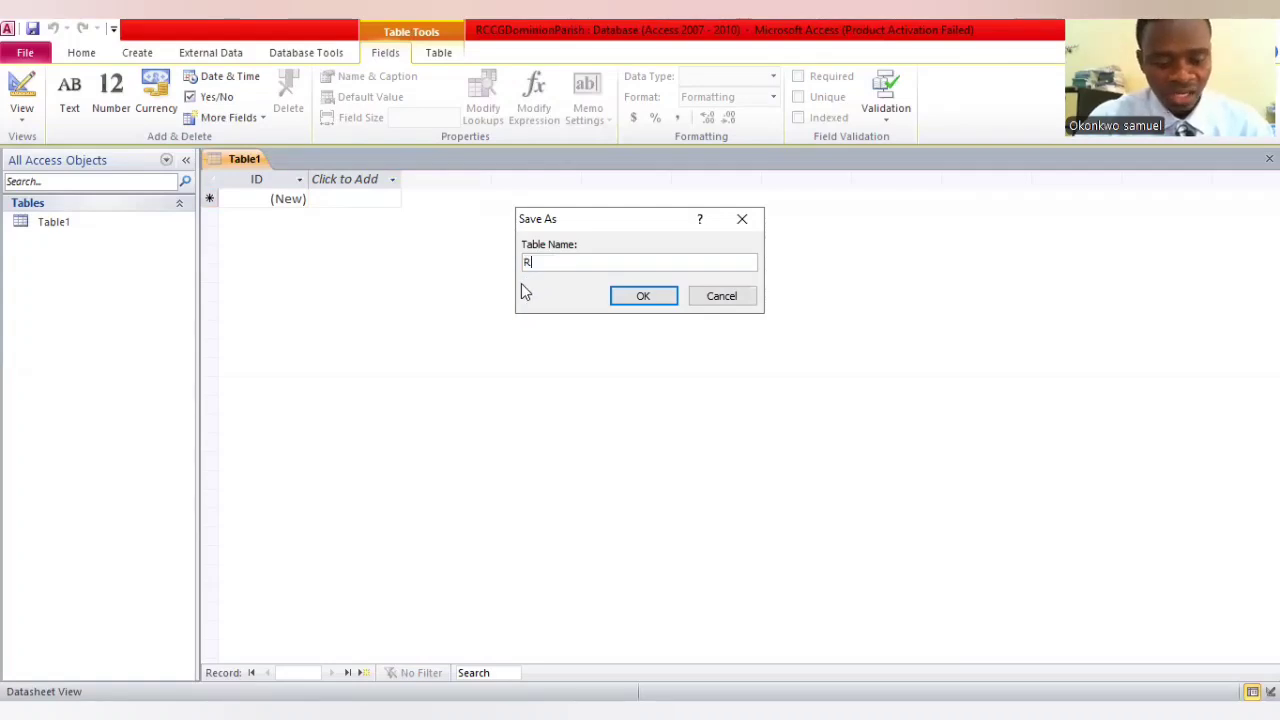
{"action": "type", "text": "ccg"}
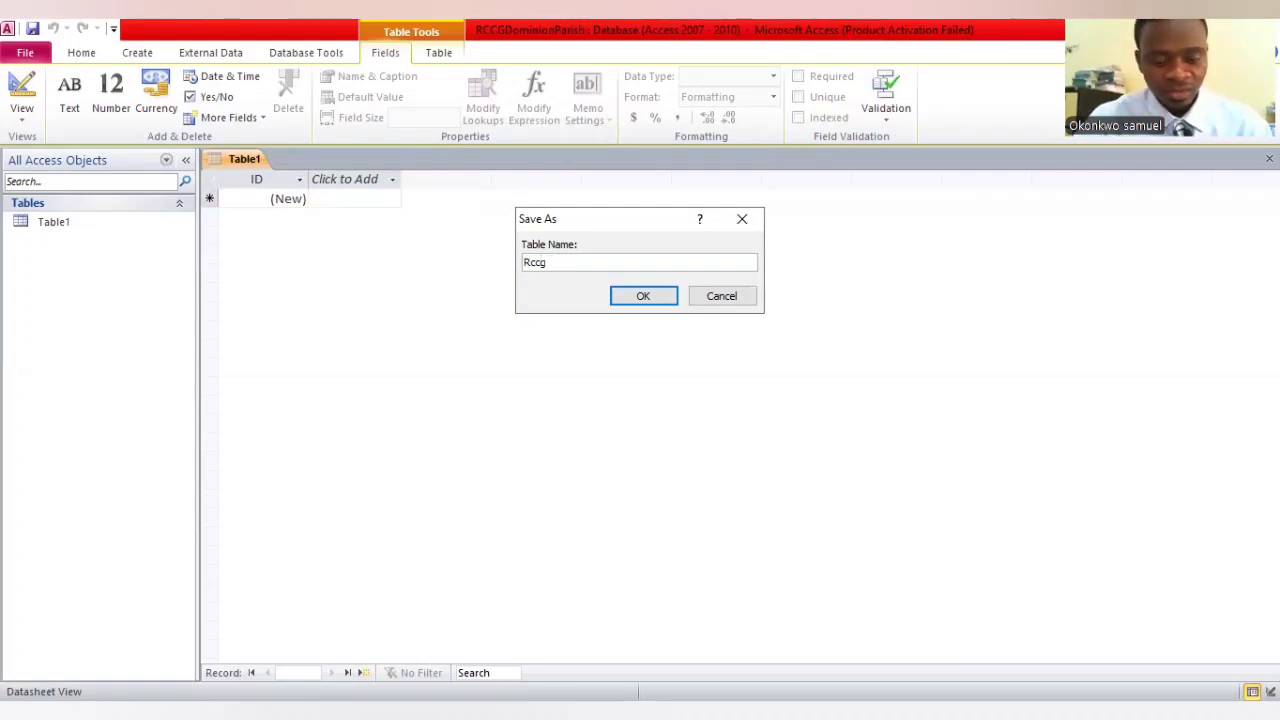
{"action": "type", "text": "MemB"}
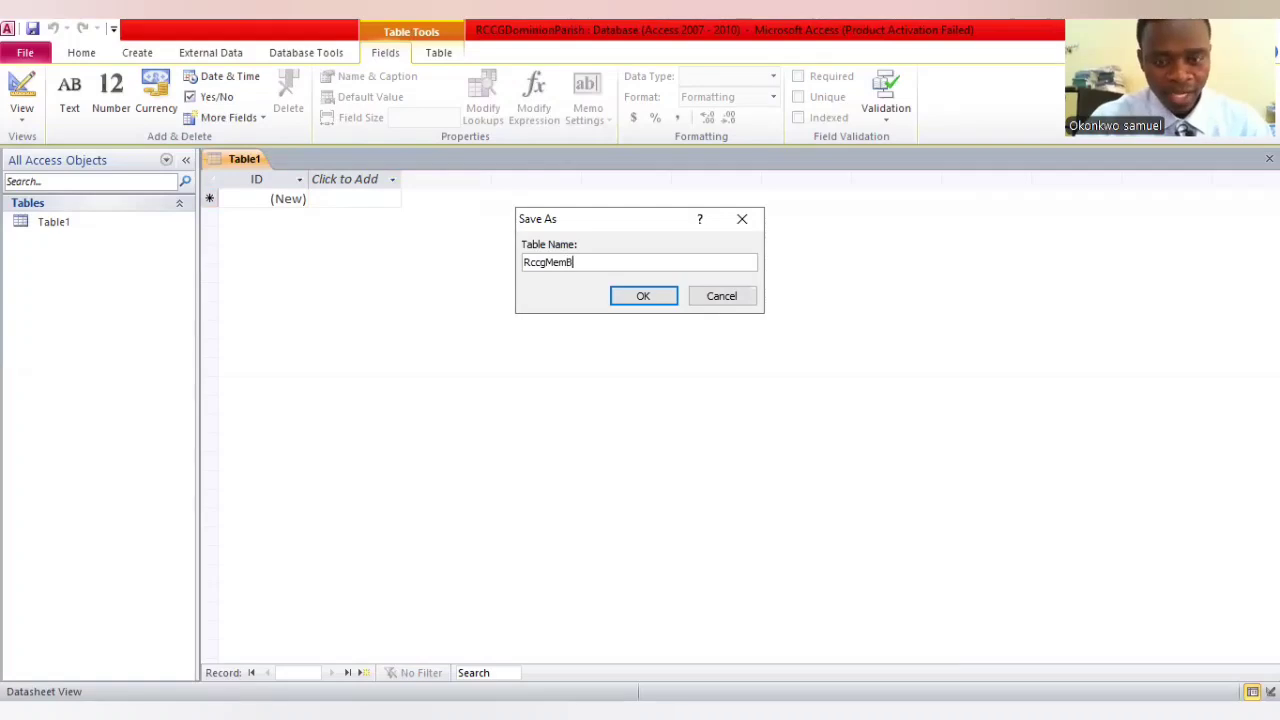
{"action": "type", "text": "io"}
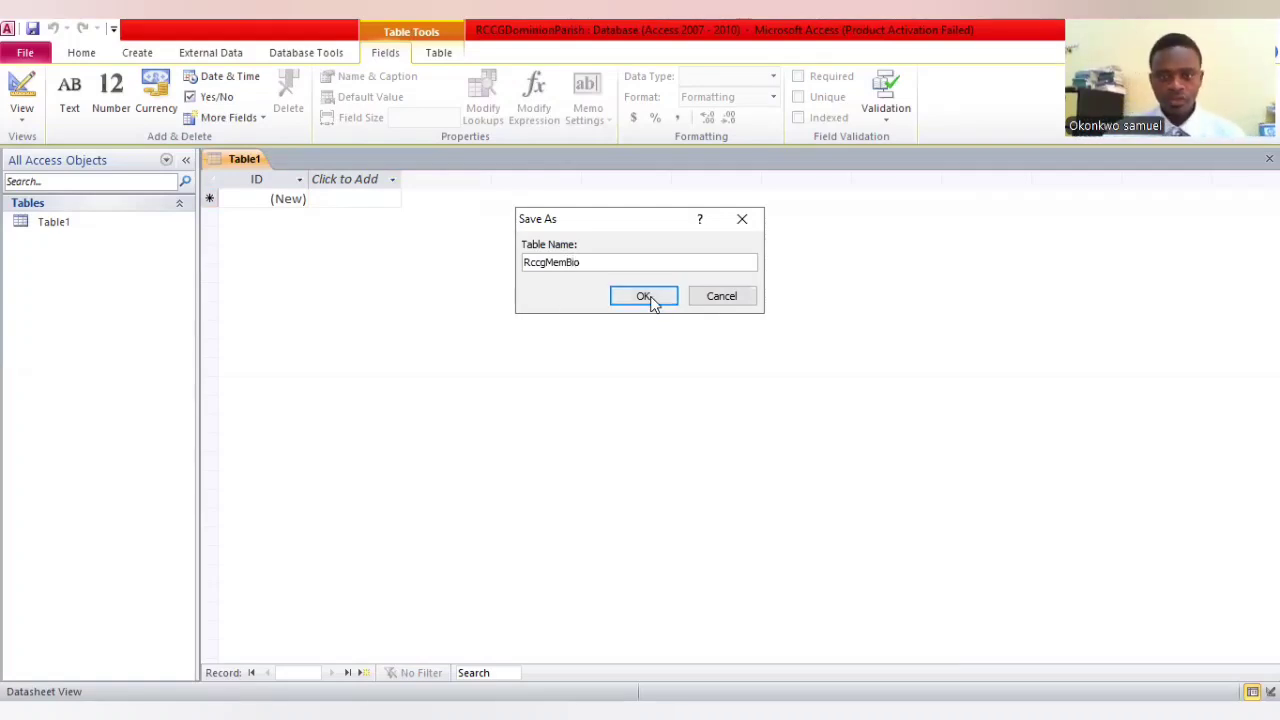
{"action": "left_click", "coordinate": [649, 298]}
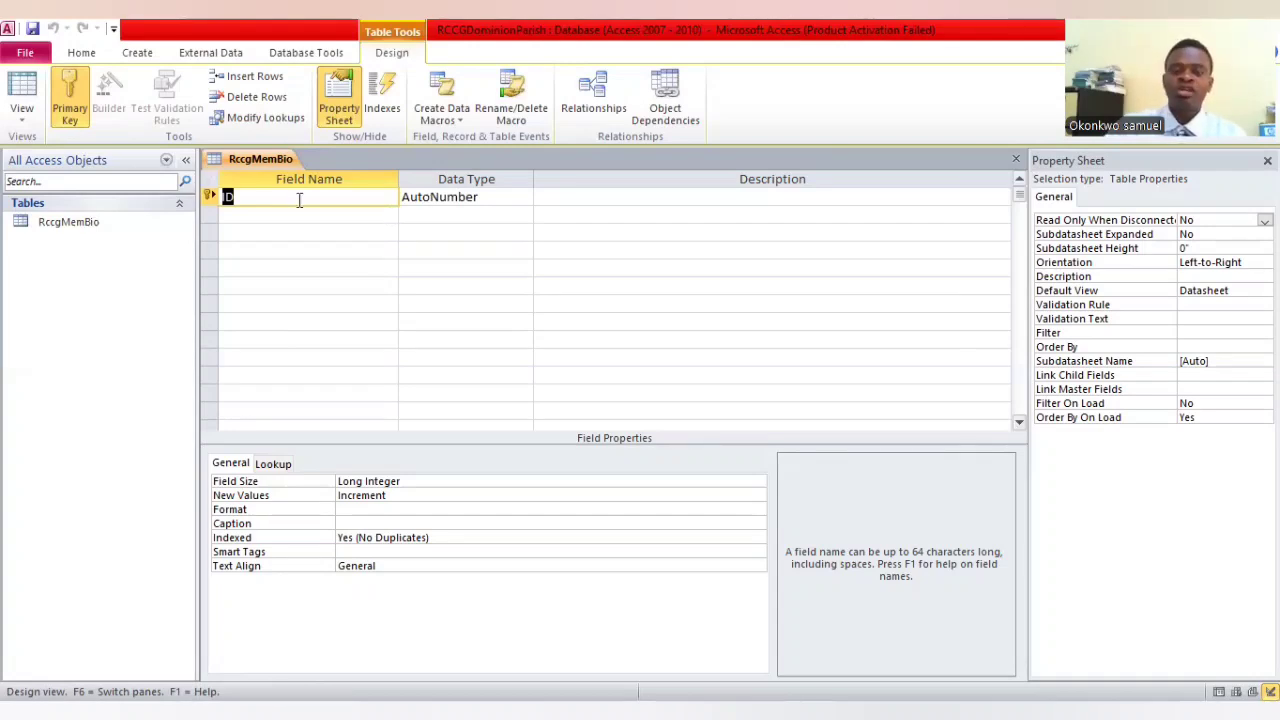
Add a field named FullName with the Text data type below the ID field
{"action": "left_click", "coordinate": [368, 217]}
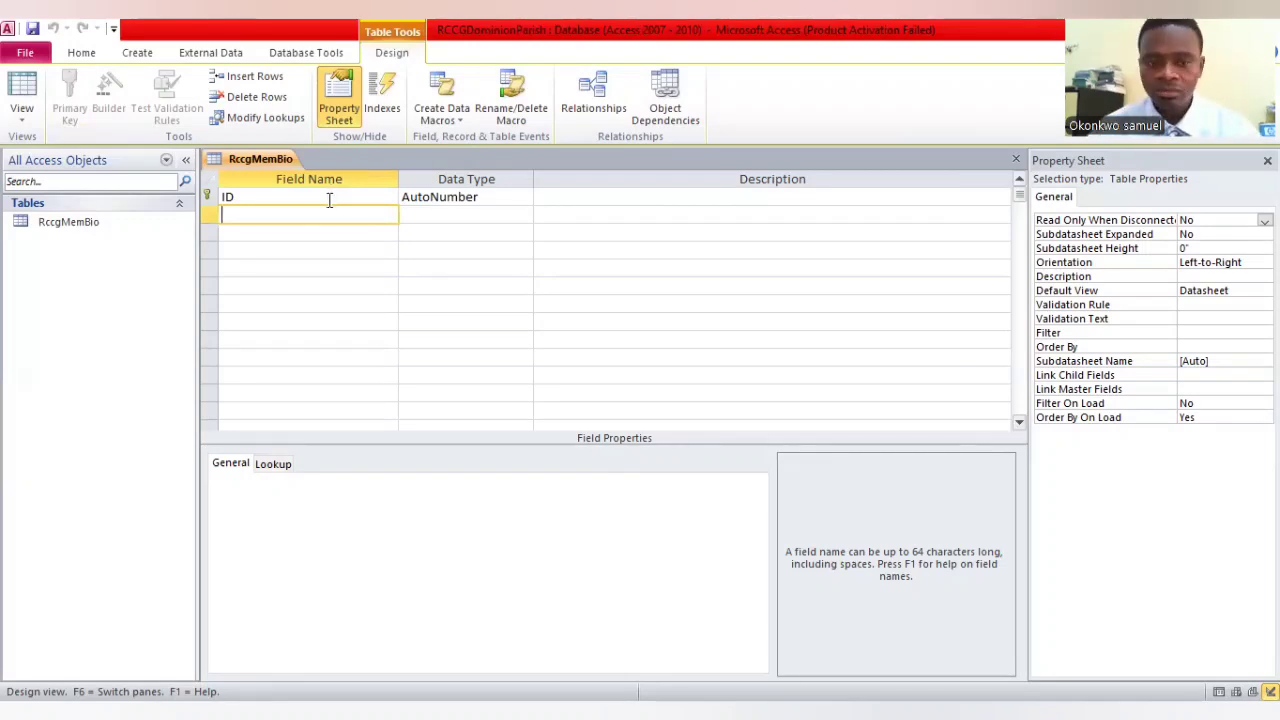
{"action": "type", "text": "Full Nmae"}
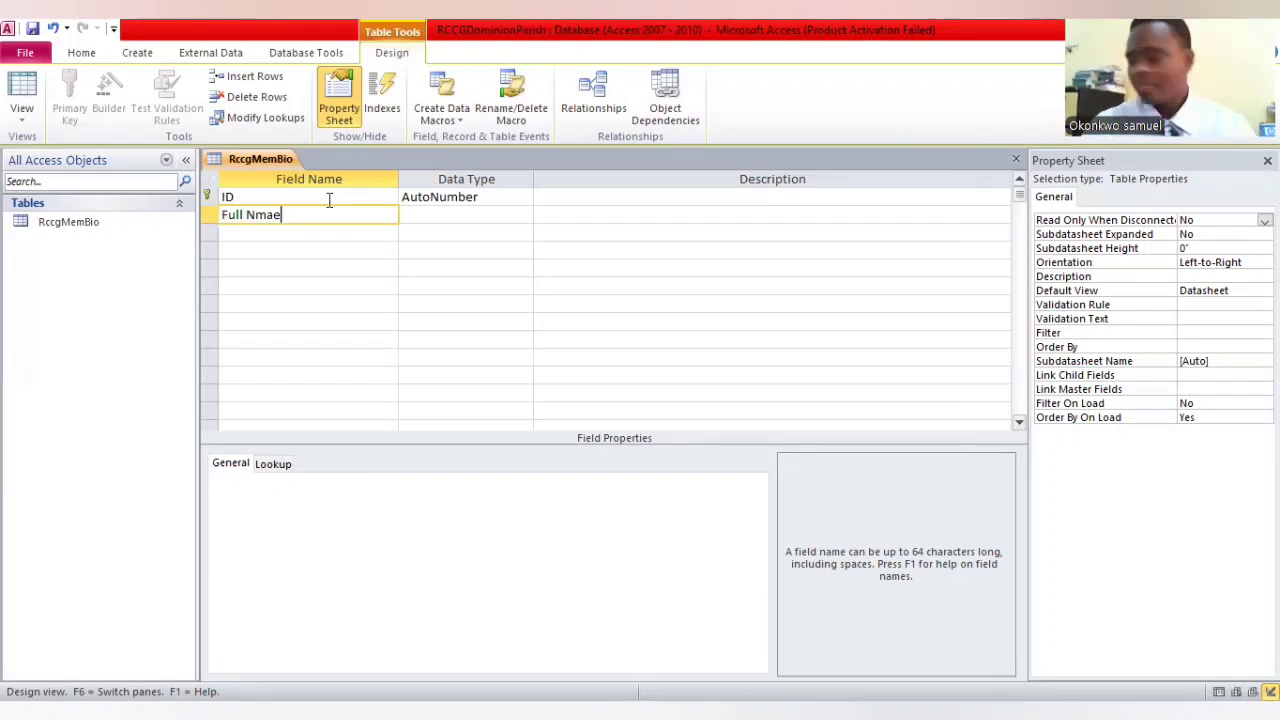
{"action": "key", "text": "BackSpace"}
{"action": "key", "text": "BackSpace"}
{"action": "key", "text": "BackSpace"}
{"action": "key", "text": "BackSpace"}
{"action": "key", "text": "BackSpace"}
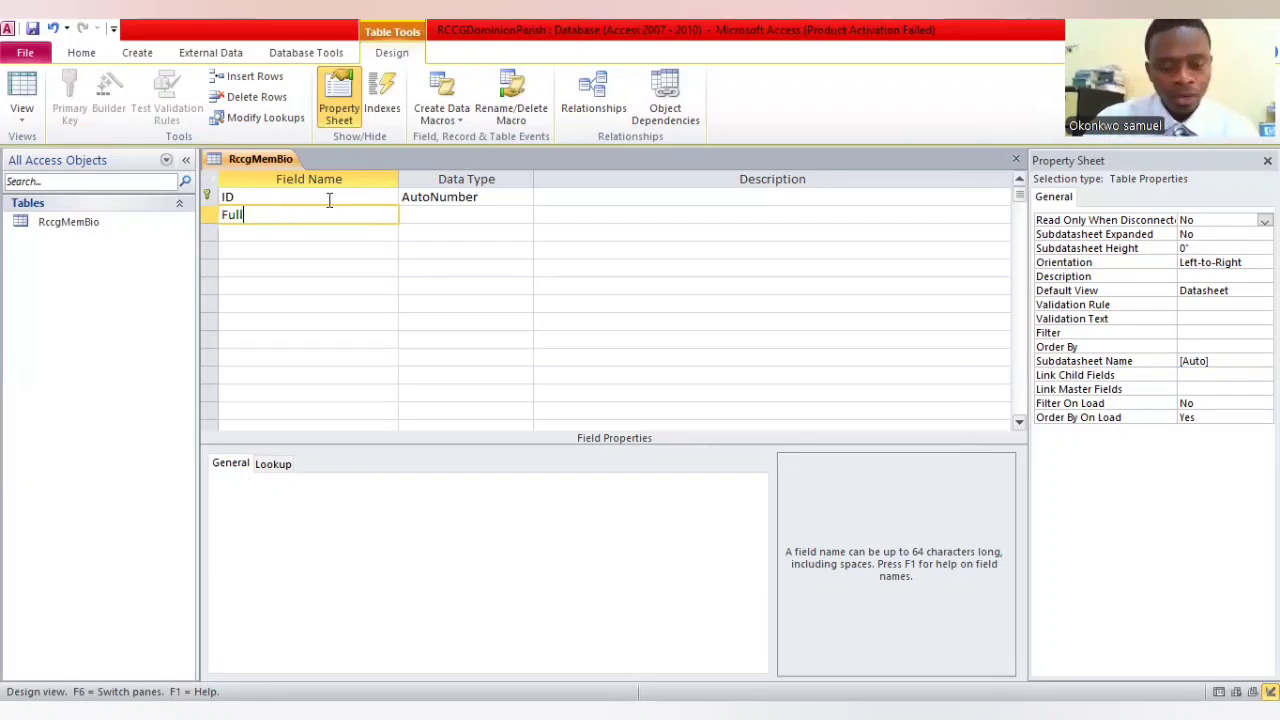
{"action": "type", "text": "Name"}
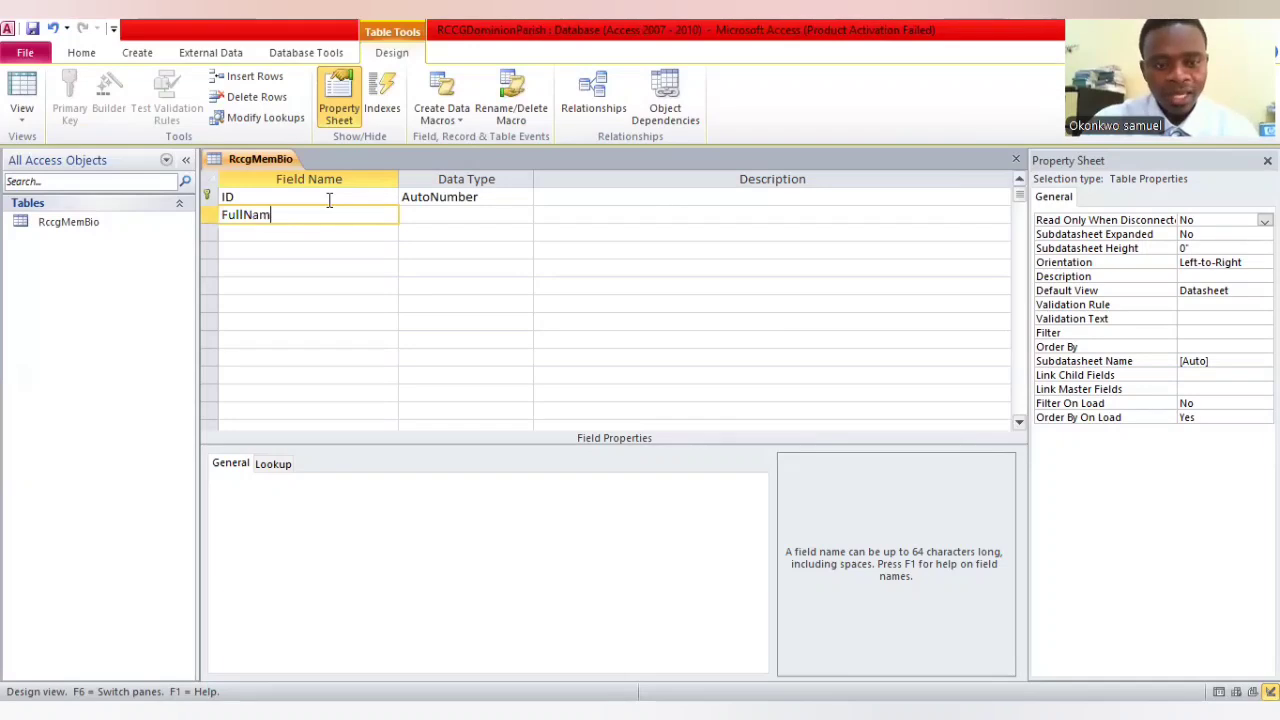
{"action": "key", "text": "Tab"}
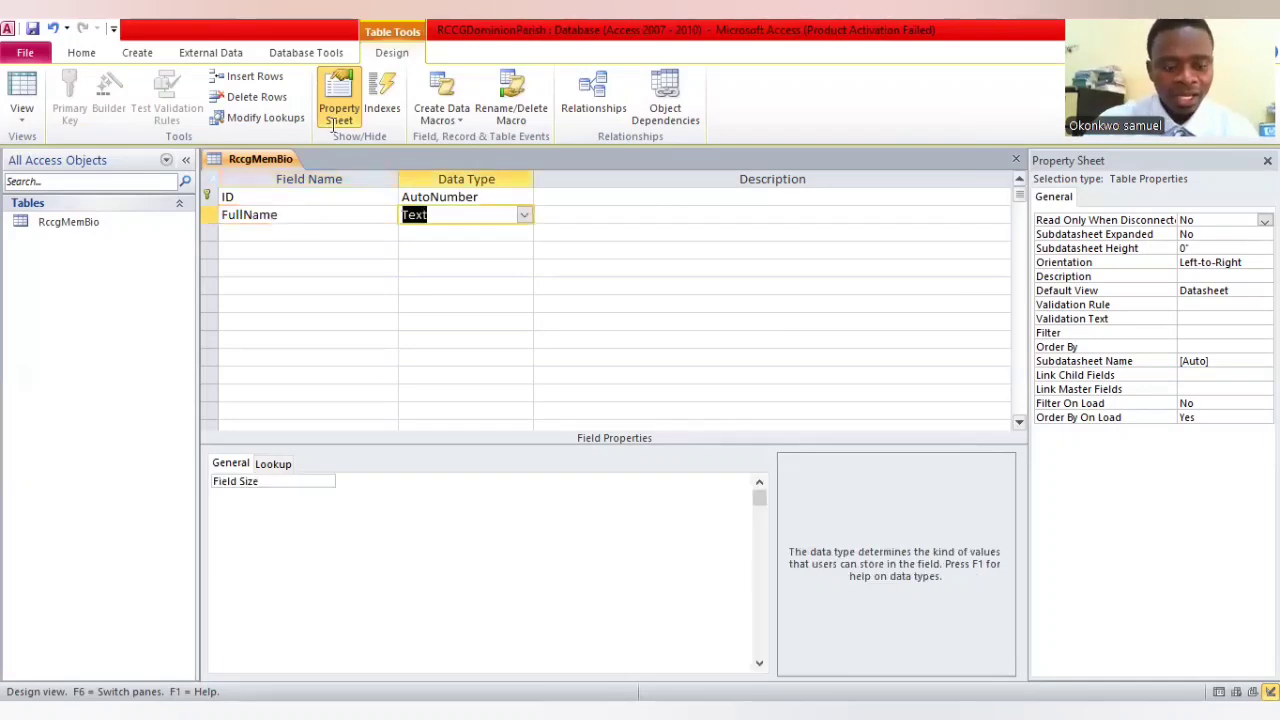
Add a field named Address with the Text data type below FullName
{"action": "left_click", "coordinate": [354, 231]}
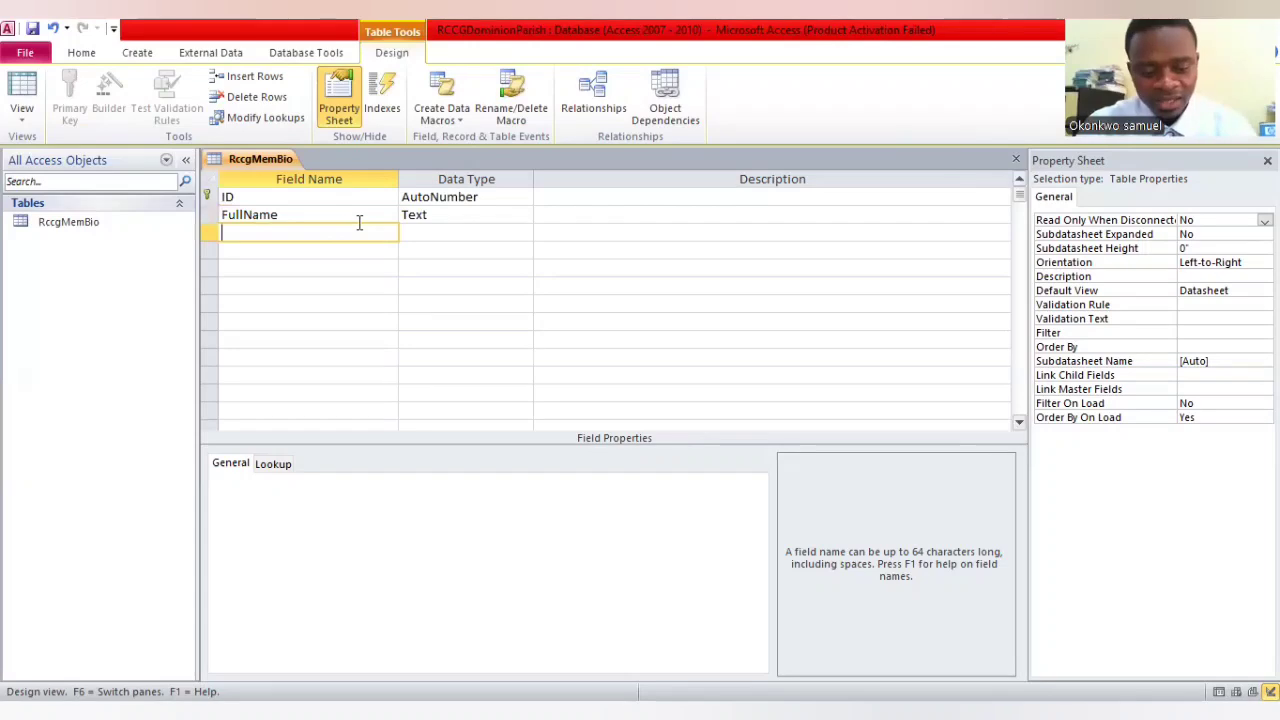
{"action": "type", "text": "addres"}
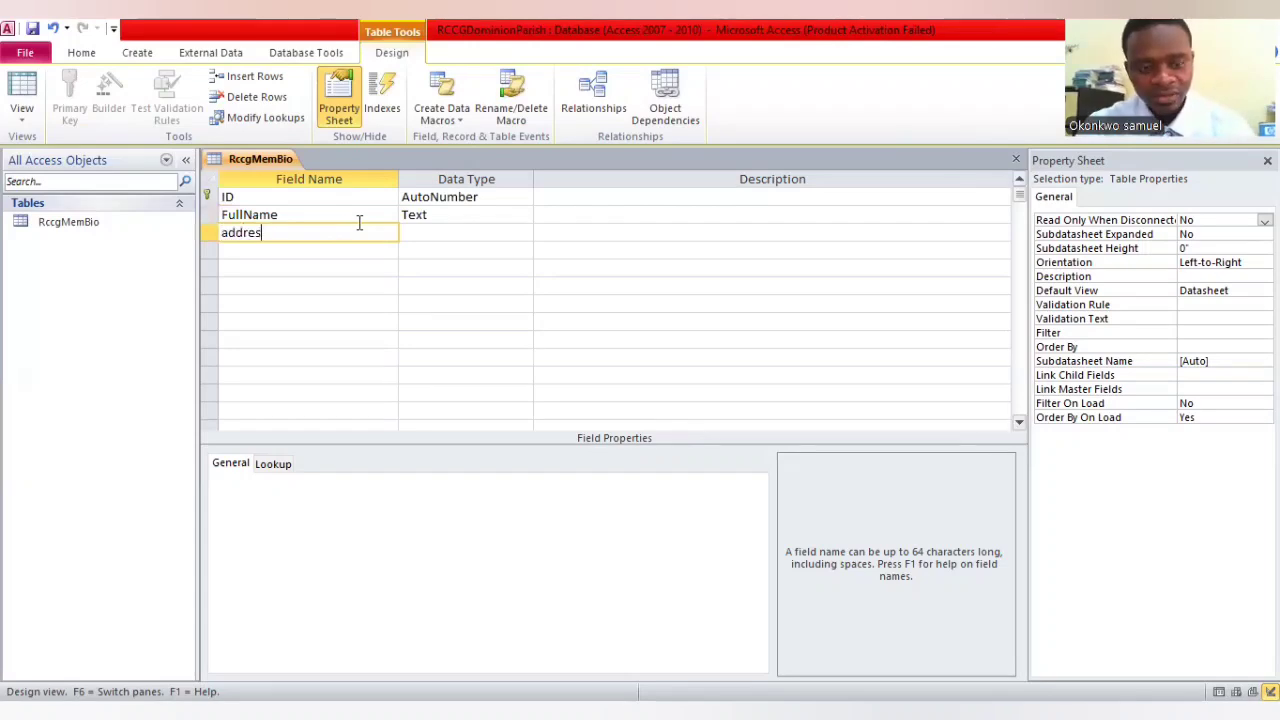
{"action": "type", "text": "s"}
{"action": "key", "text": "BackSpace"}
{"action": "key", "text": "BackSpace"}
{"action": "key", "text": "BackSpace"}
{"action": "key", "text": "BackSpace"}
{"action": "key", "text": "BackSpace"}
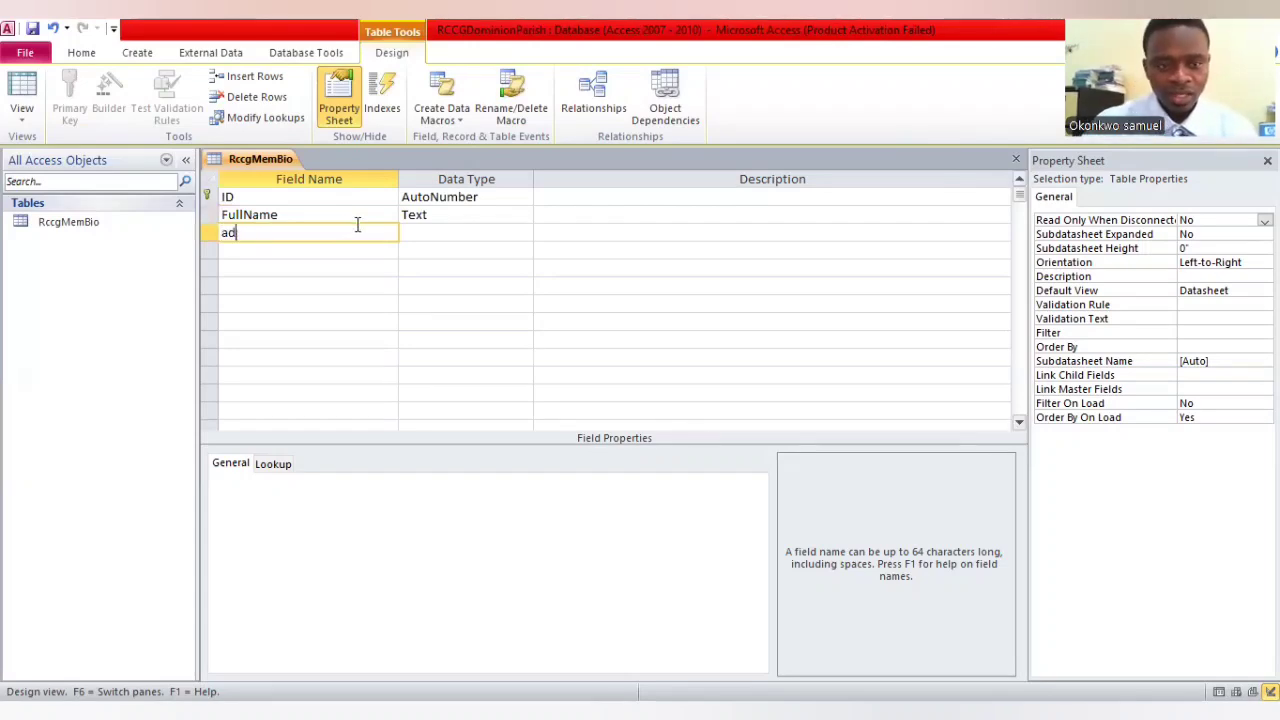
{"action": "key", "text": "BackSpace"}
{"action": "key", "text": "BackSpace"}
{"action": "type", "text": "Address"}
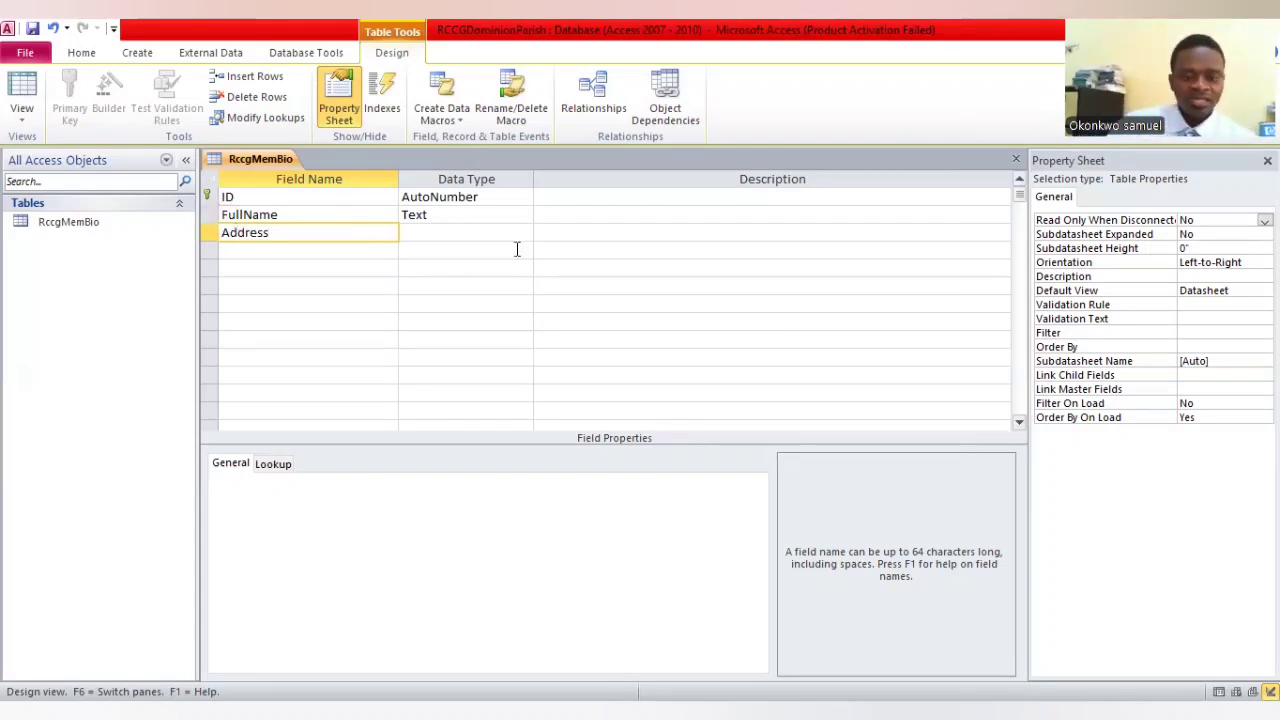
{"action": "key", "text": "Tab"}
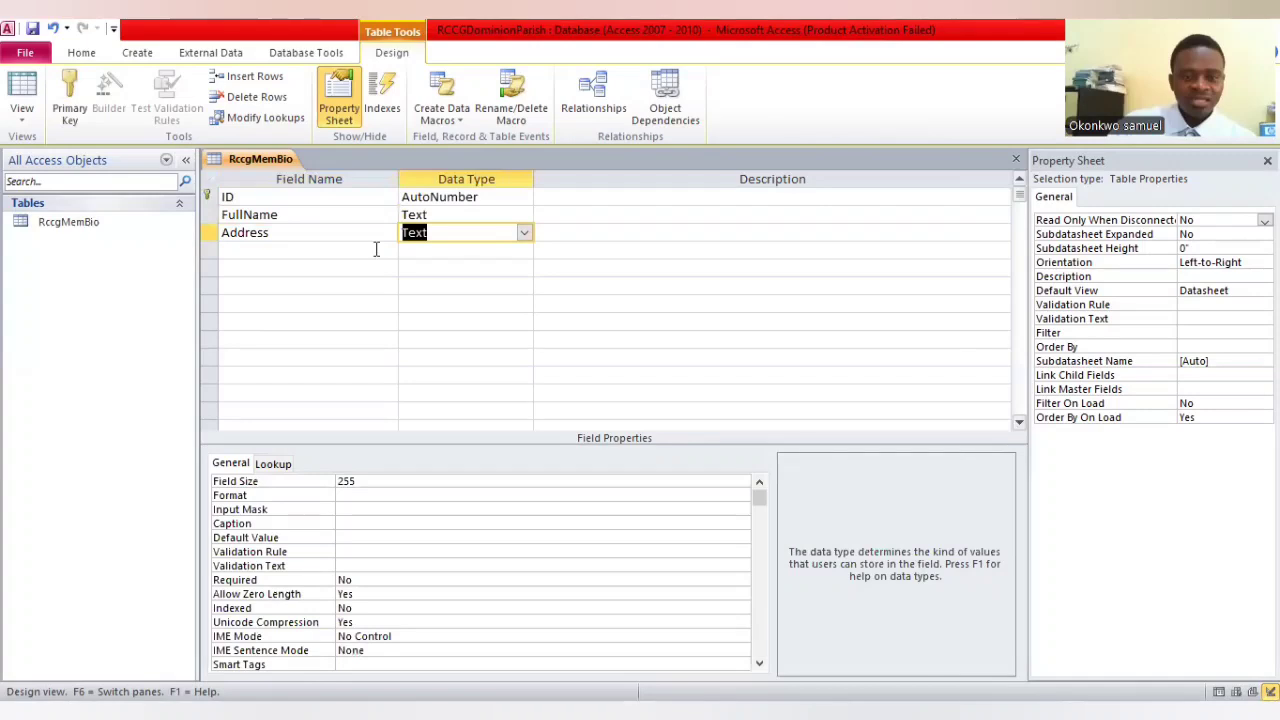
Add two more Text fields below Address, named phoneNo and Sex
{"action": "left_click", "coordinate": [376, 249]}
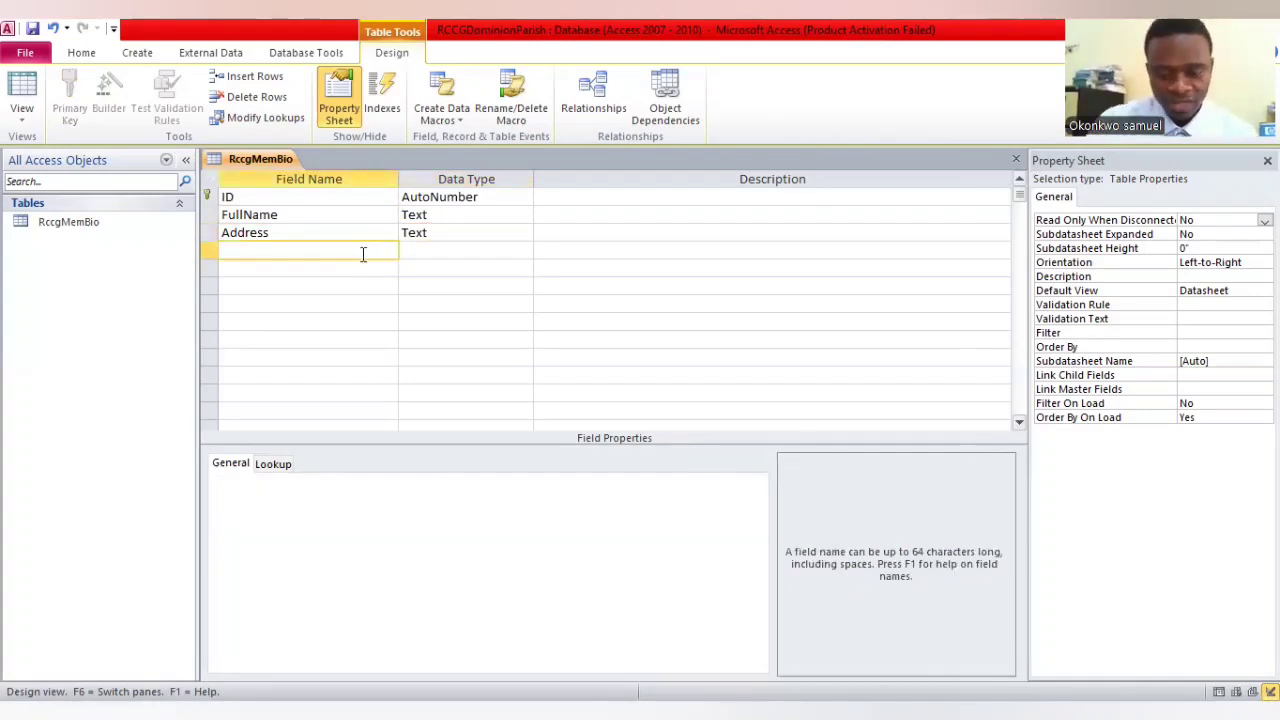
{"action": "type", "text": "p"}
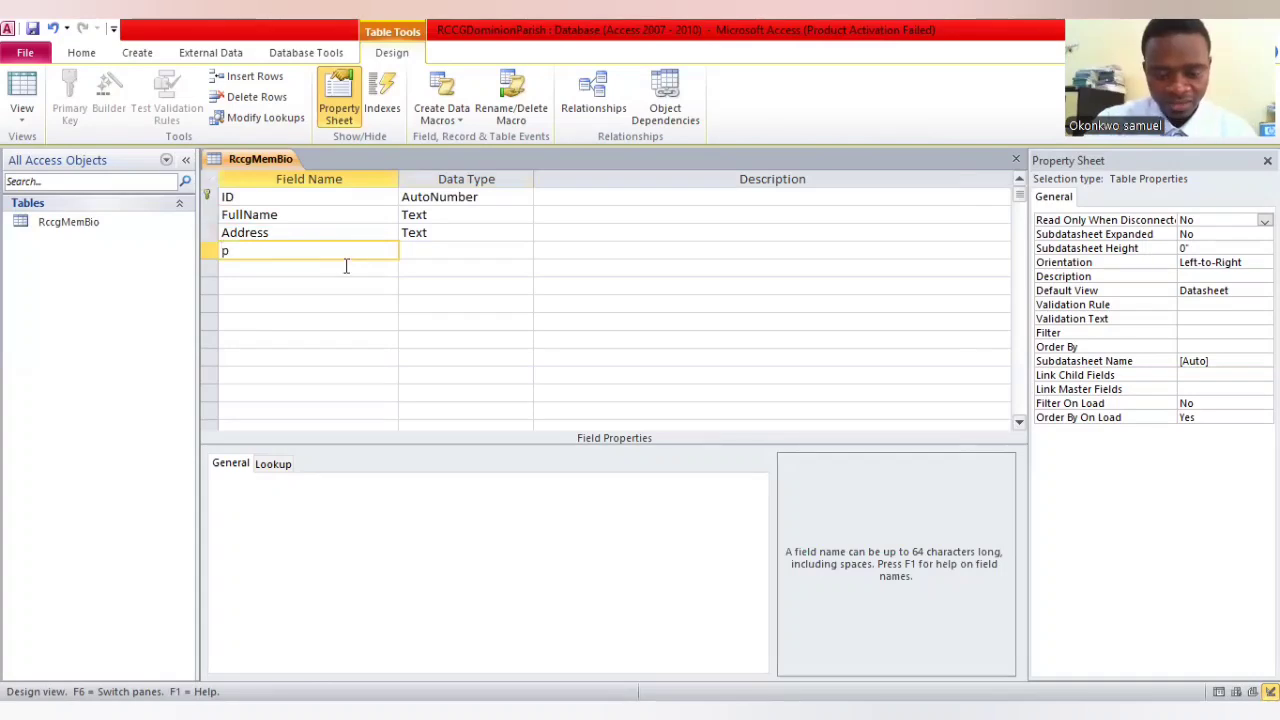
{"action": "type", "text": "honeNo"}
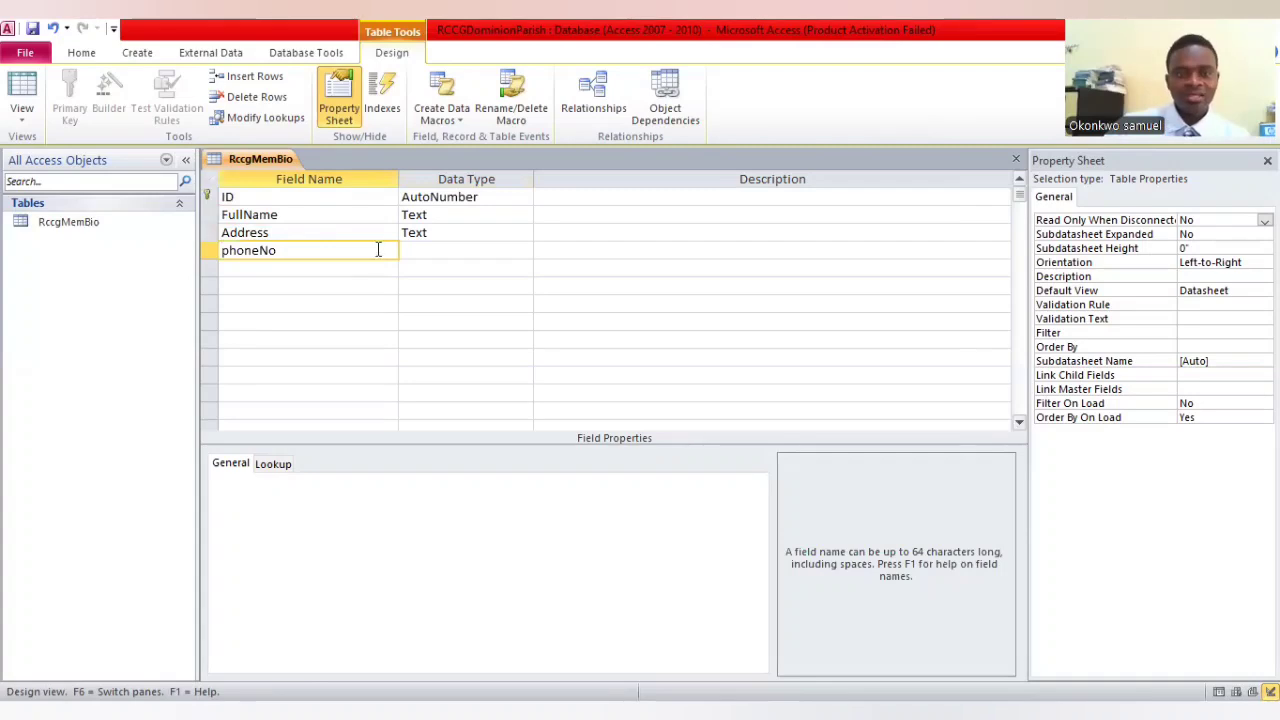
{"action": "left_click", "coordinate": [430, 251]}
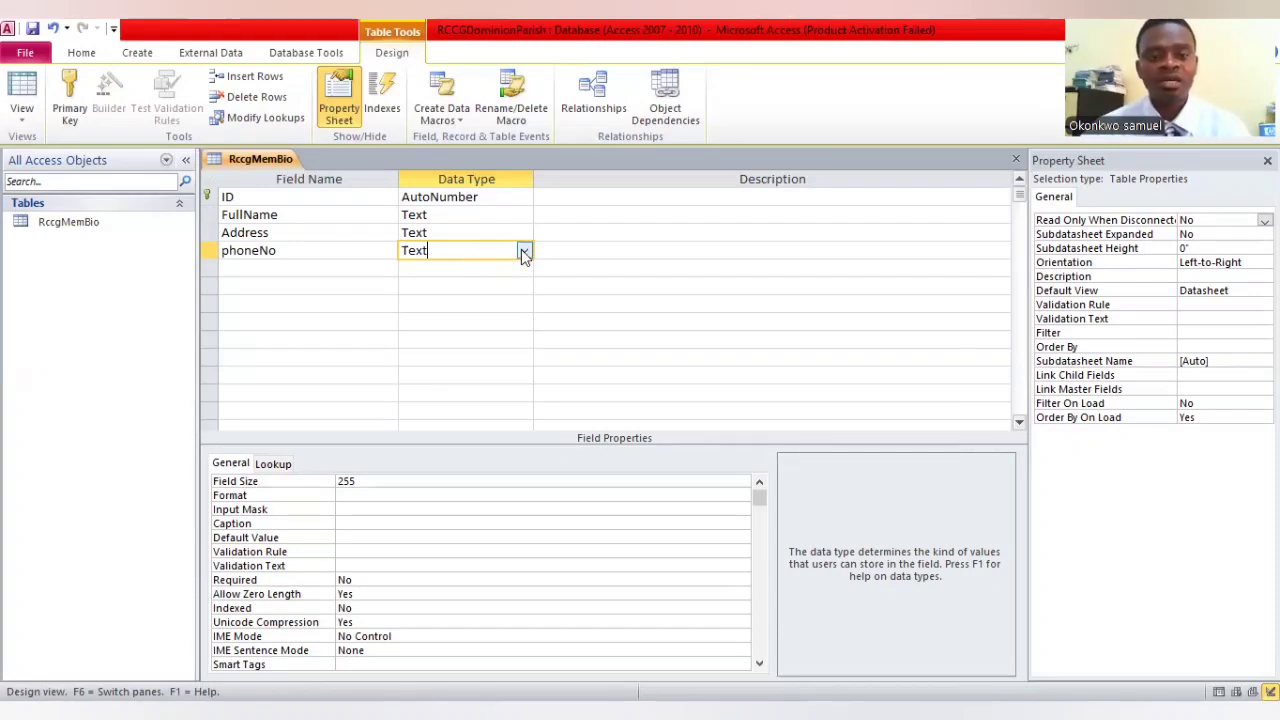
{"action": "left_click", "coordinate": [375, 268]}
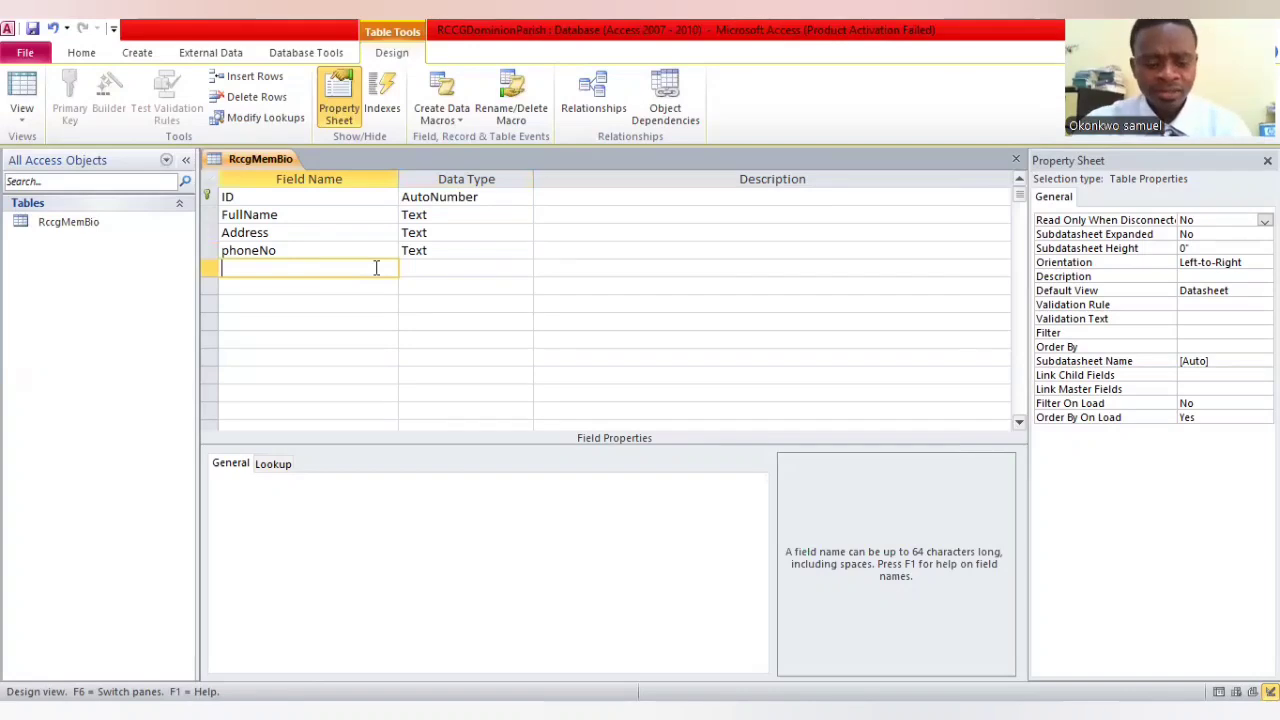
{"action": "type", "text": "Sex"}
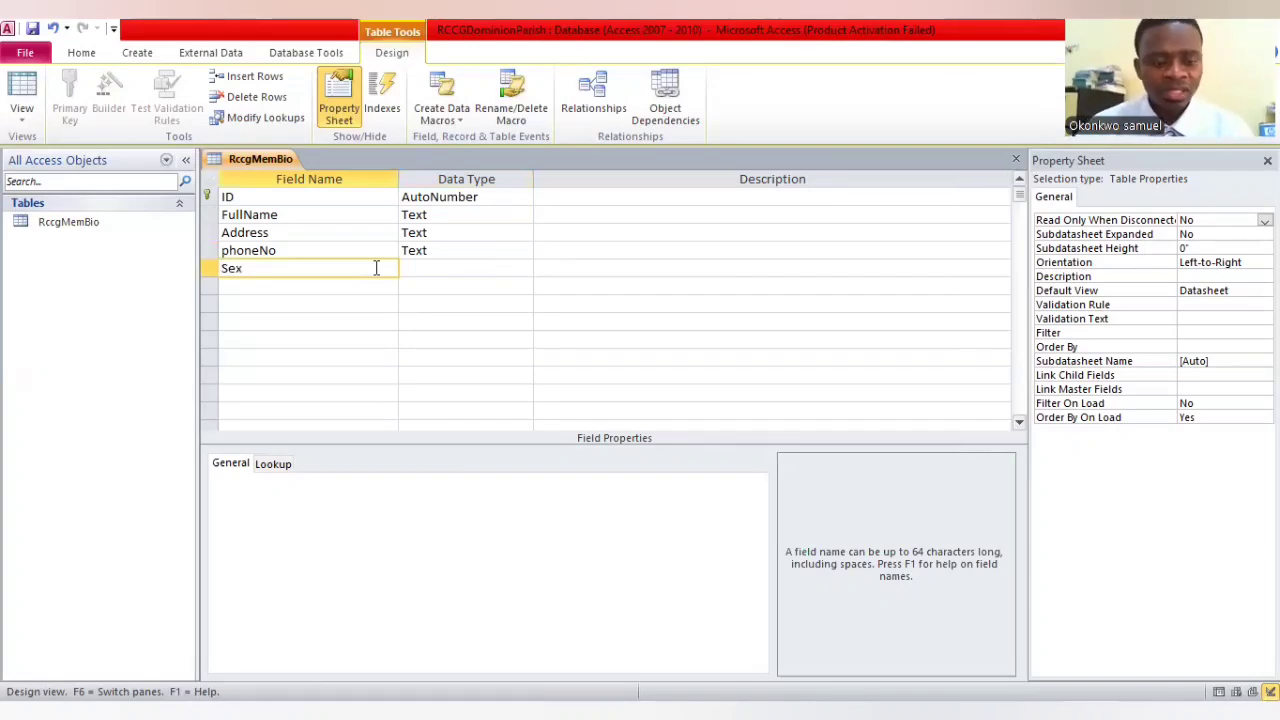
{"action": "left_click", "coordinate": [479, 267]}
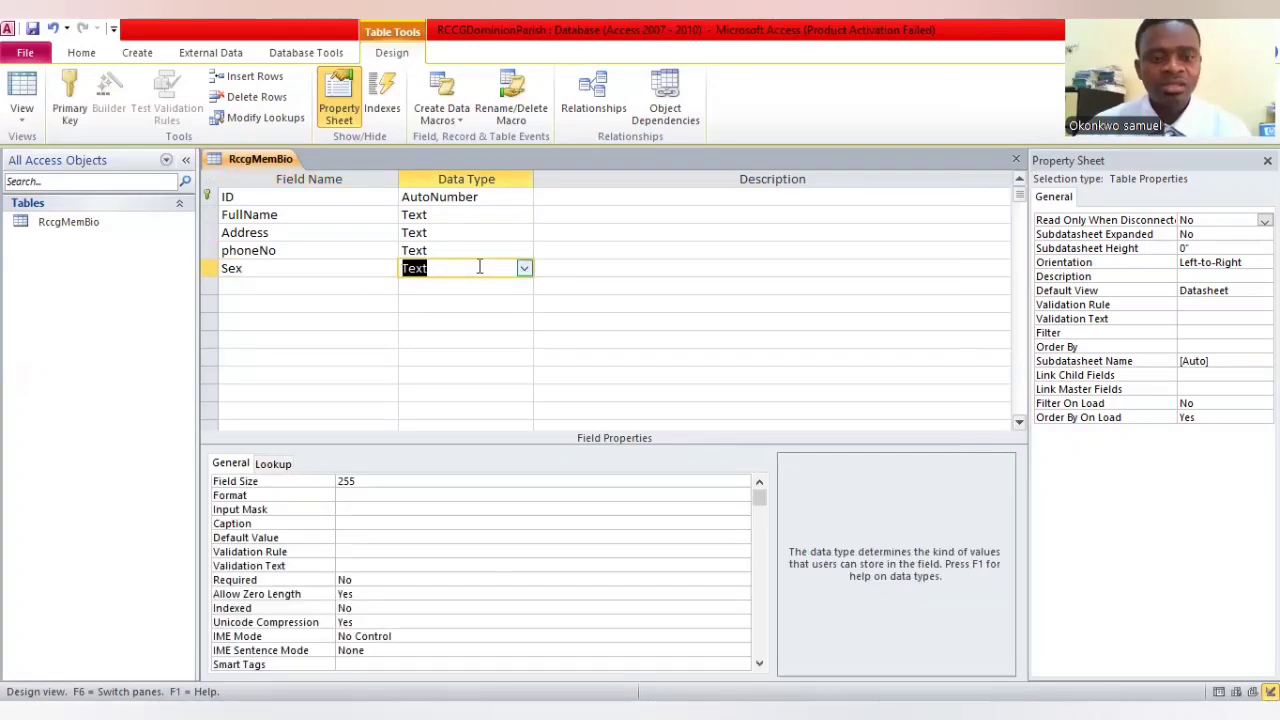
Switch the RccgMemBio table to Datasheet View, saving the table's design changes
{"action": "left_click", "coordinate": [380, 286]}
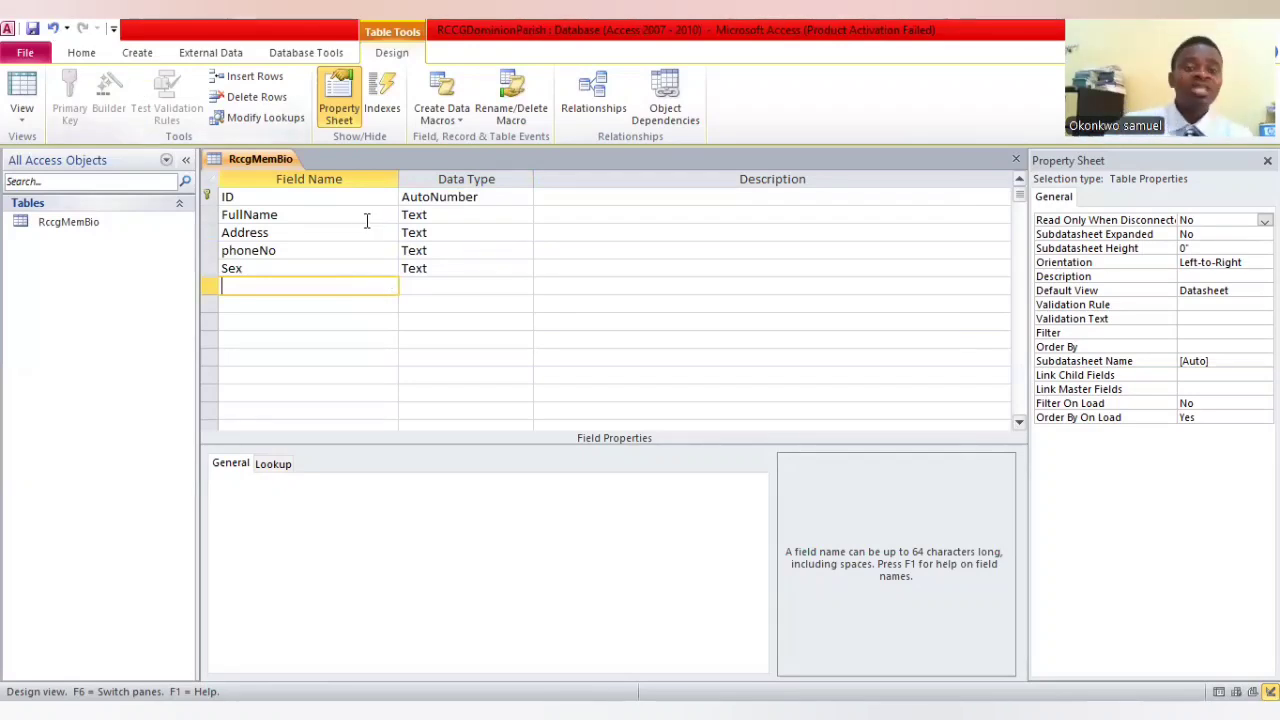
{"action": "left_click", "coordinate": [24, 126]}
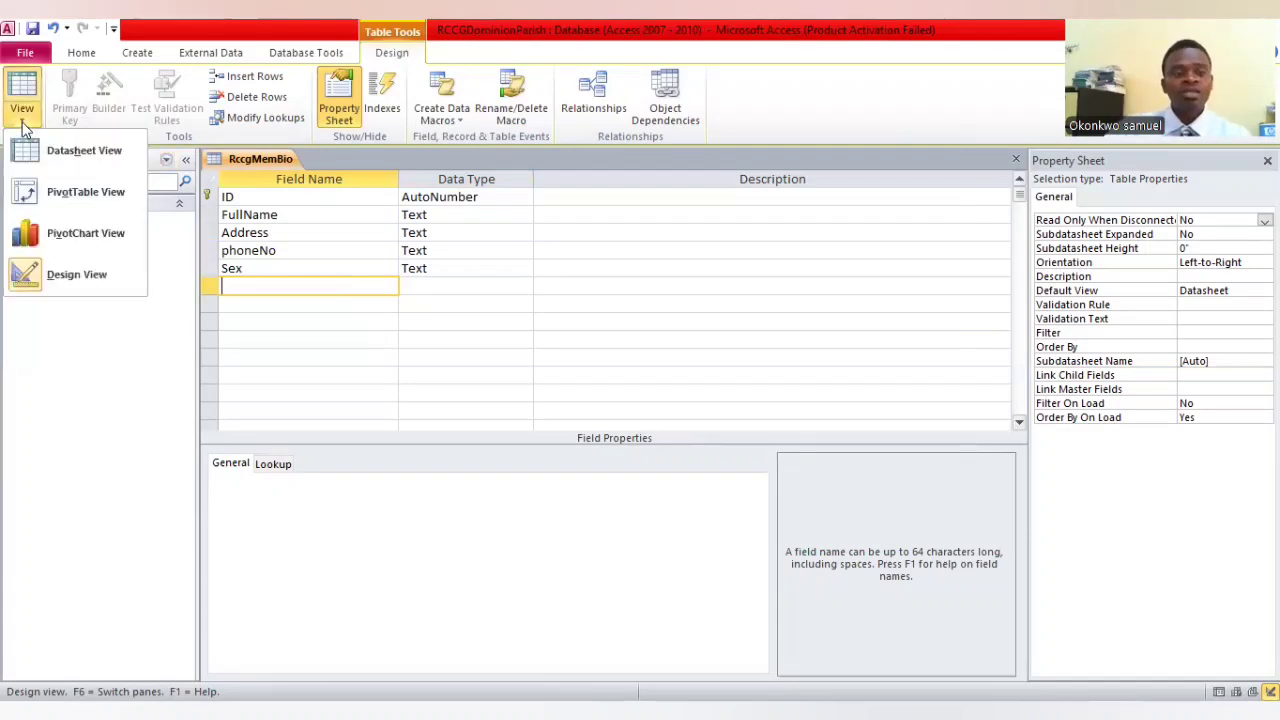
{"action": "left_click", "coordinate": [91, 155]}
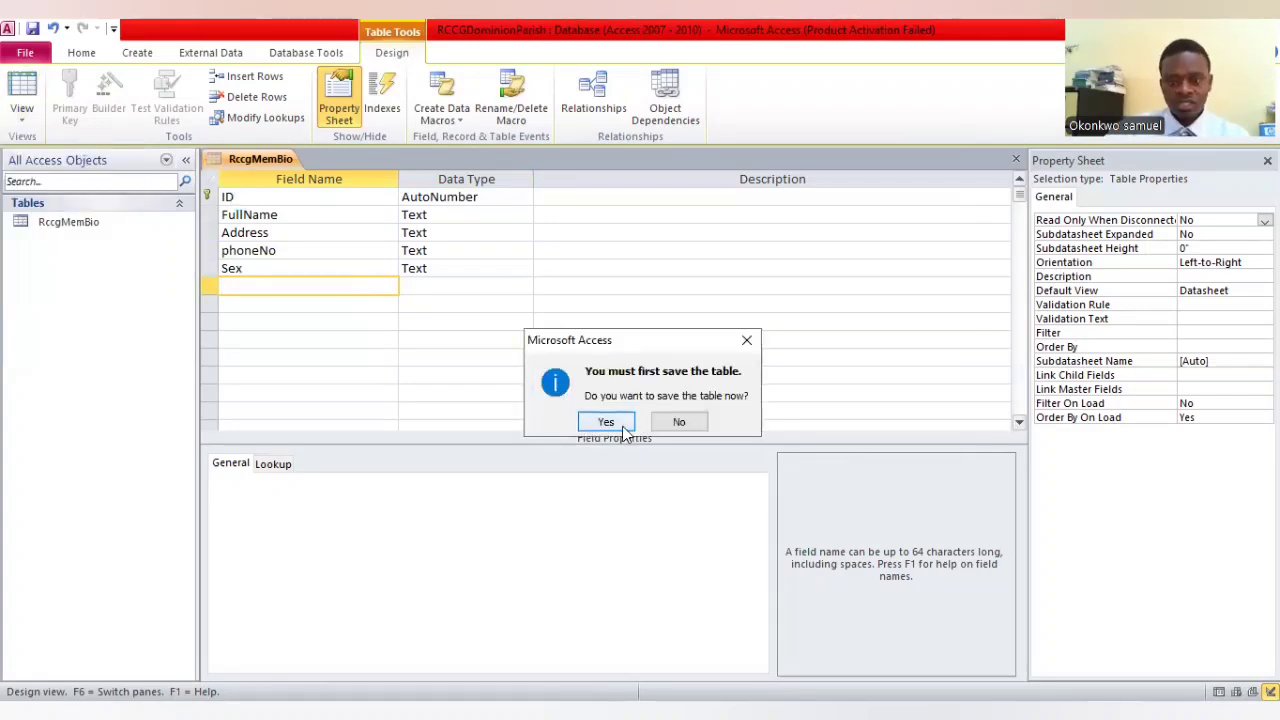
{"action": "left_click", "coordinate": [622, 430]}
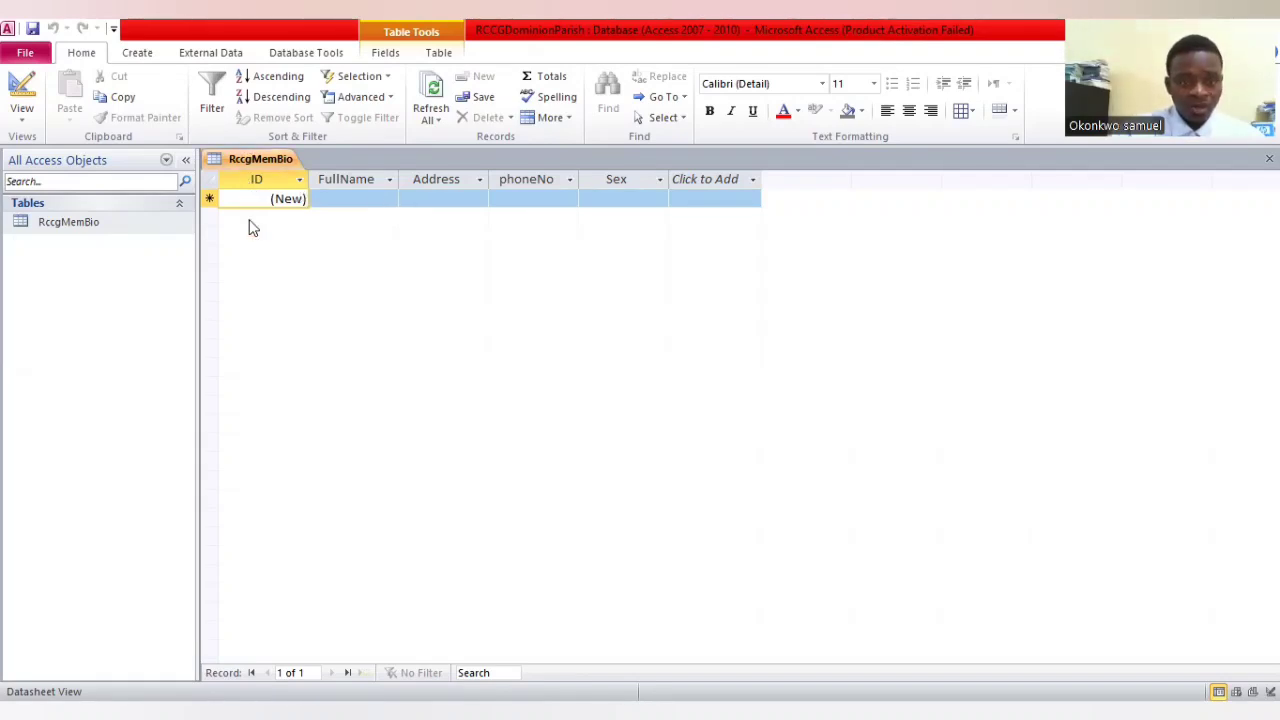
Fill in the first record with the member's full name, the address Suleja, the member's phone number and the sex male
{"action": "left_click", "coordinate": [367, 197]}
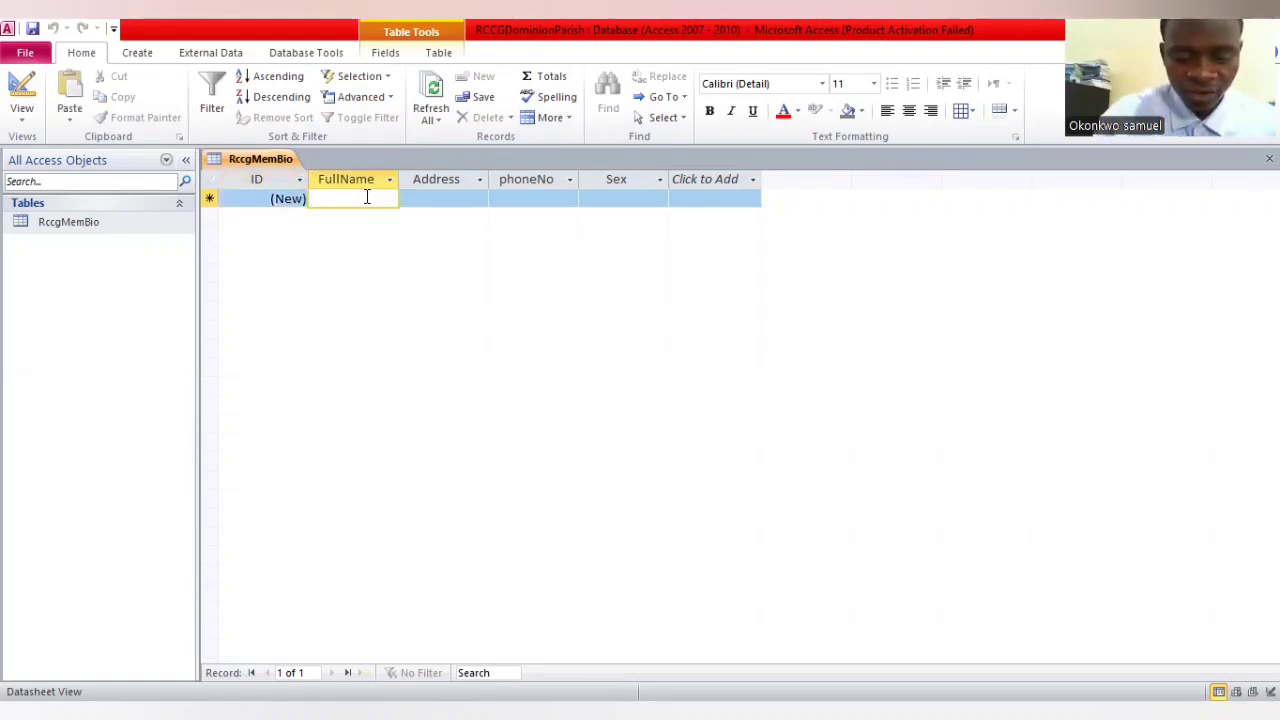
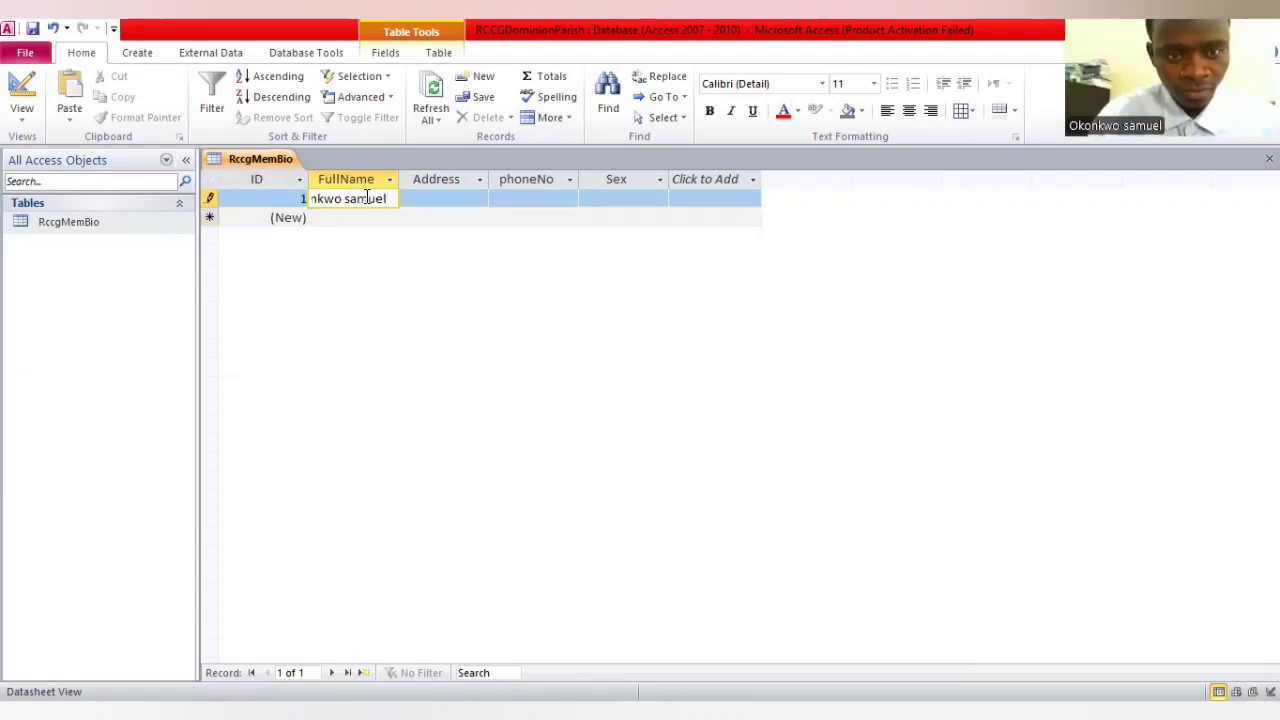
{"action": "key", "text": "Tab"}
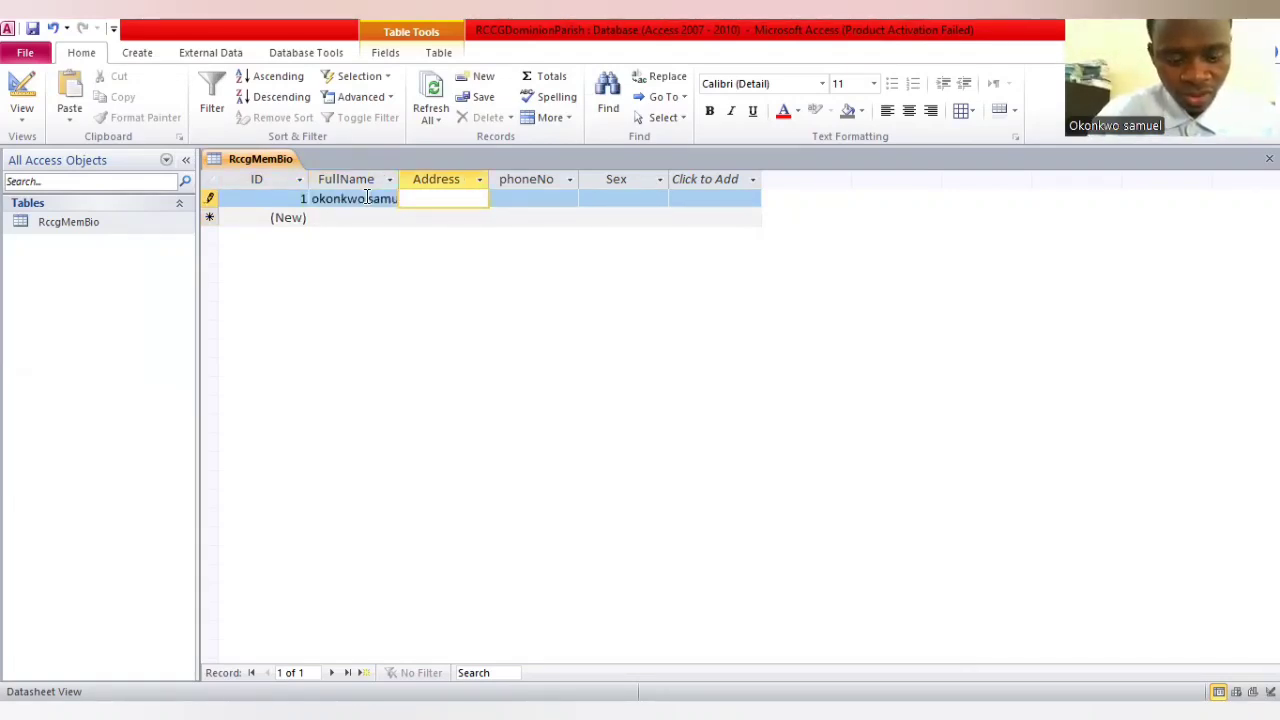
{"action": "type", "text": "Sul"}
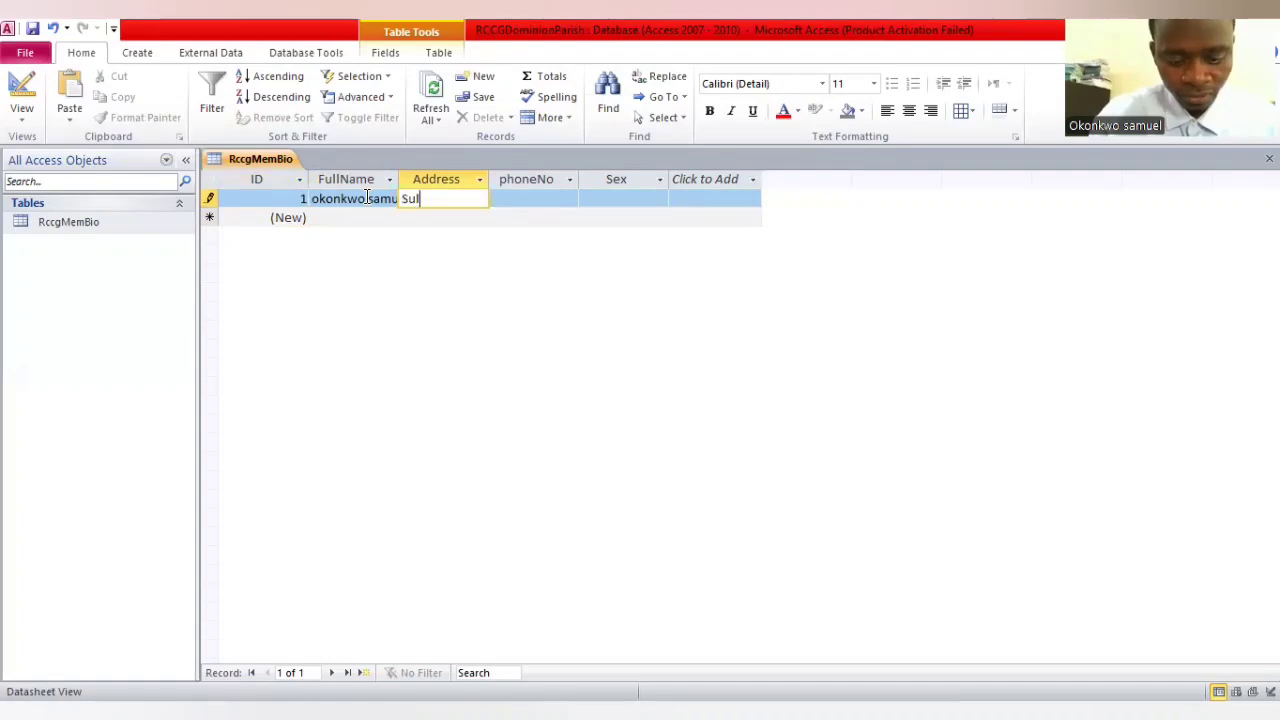
{"action": "type", "text": "eja"}
{"action": "key", "text": "Tab"}
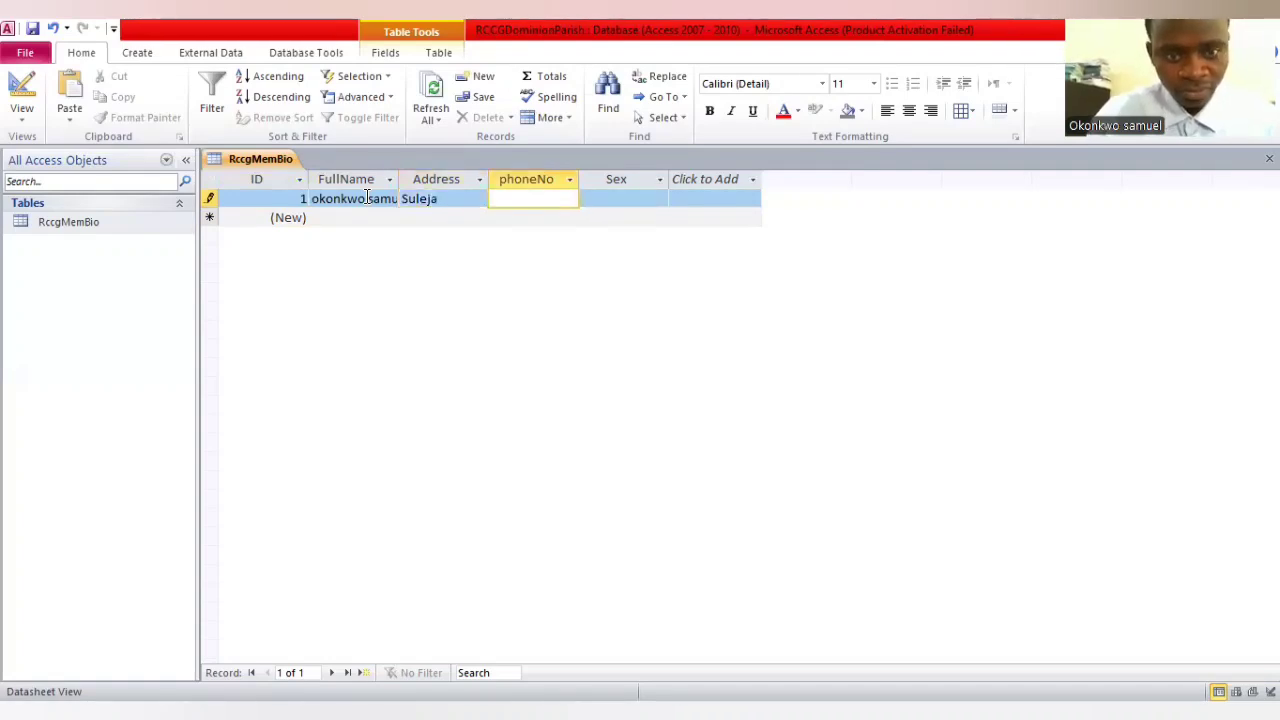
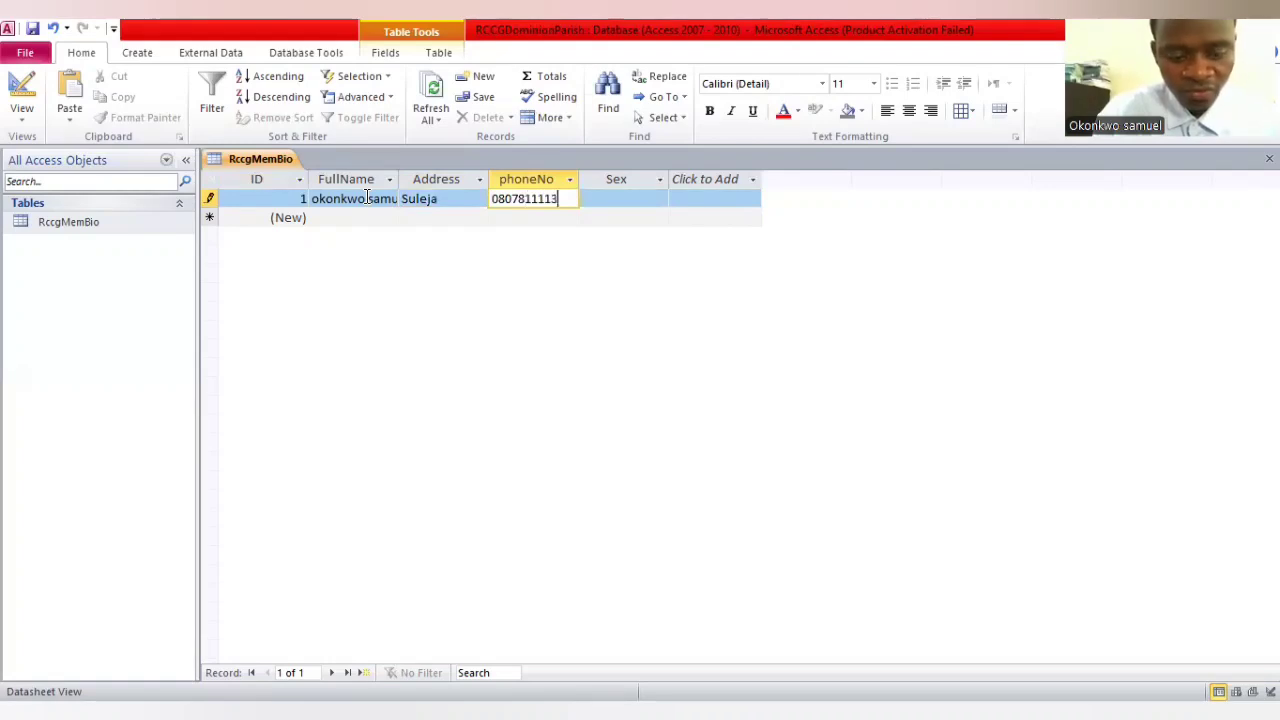
{"action": "key", "text": "Tab"}
{"action": "type", "text": "mal"}
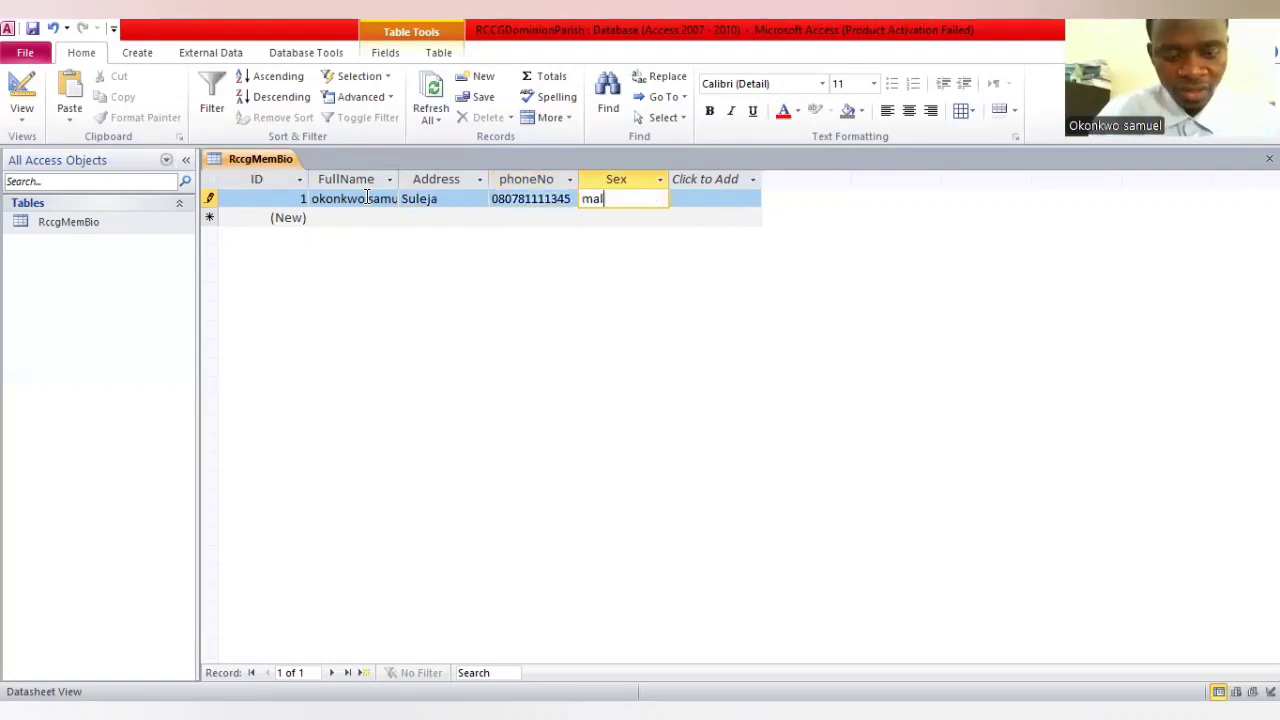
{"action": "type", "text": "e"}
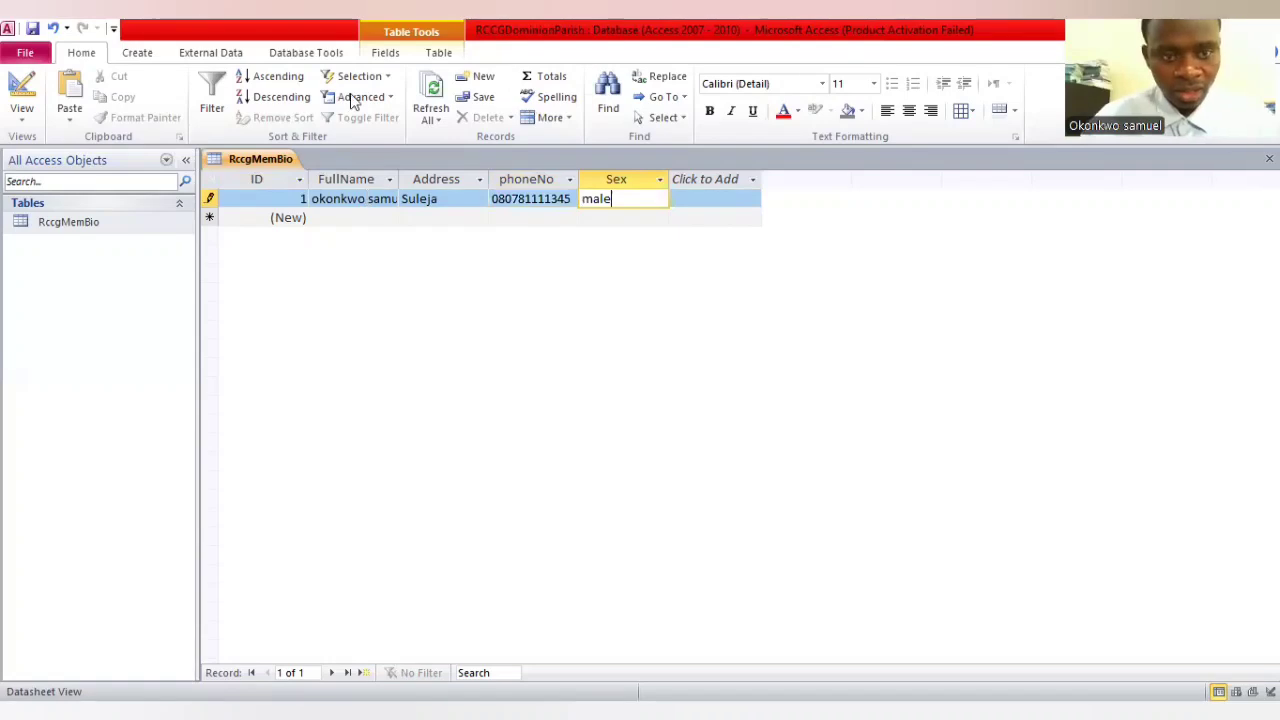
Add a second record with the member's full name, the address suleja, the member's phone number and the sex male
{"action": "left_click", "coordinate": [338, 219]}
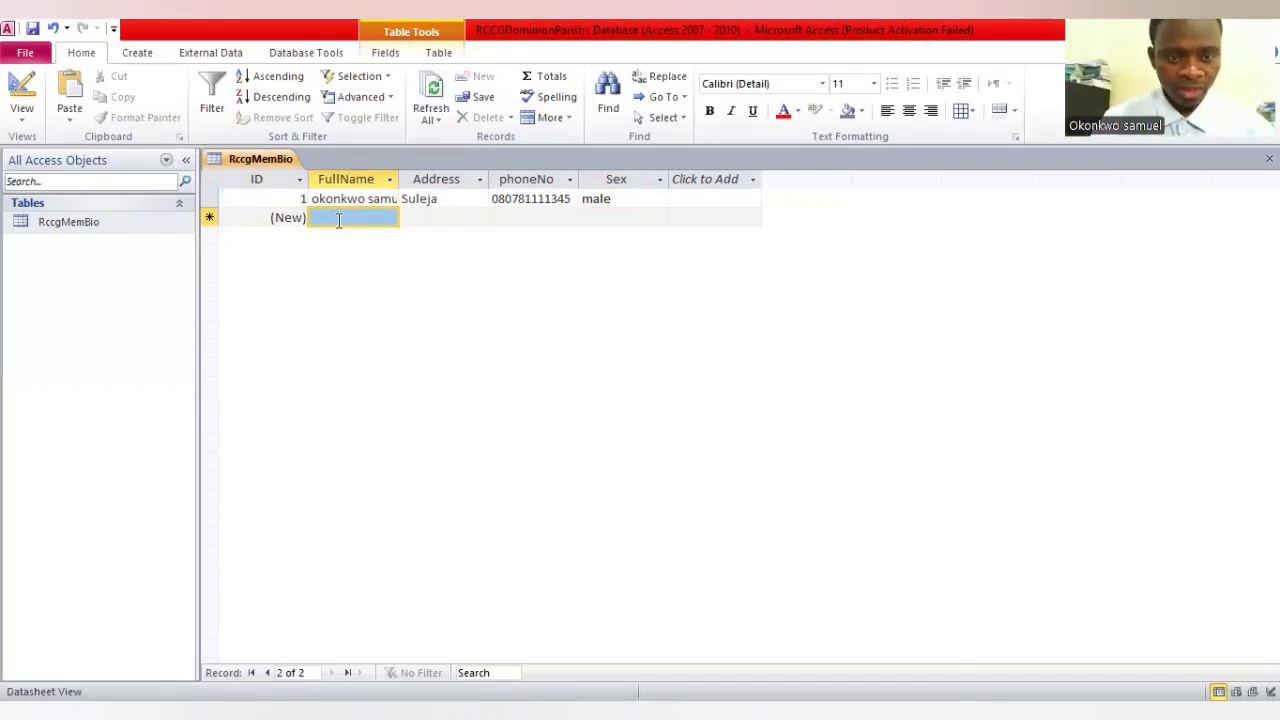
{"action": "left_click", "coordinate": [338, 220]}
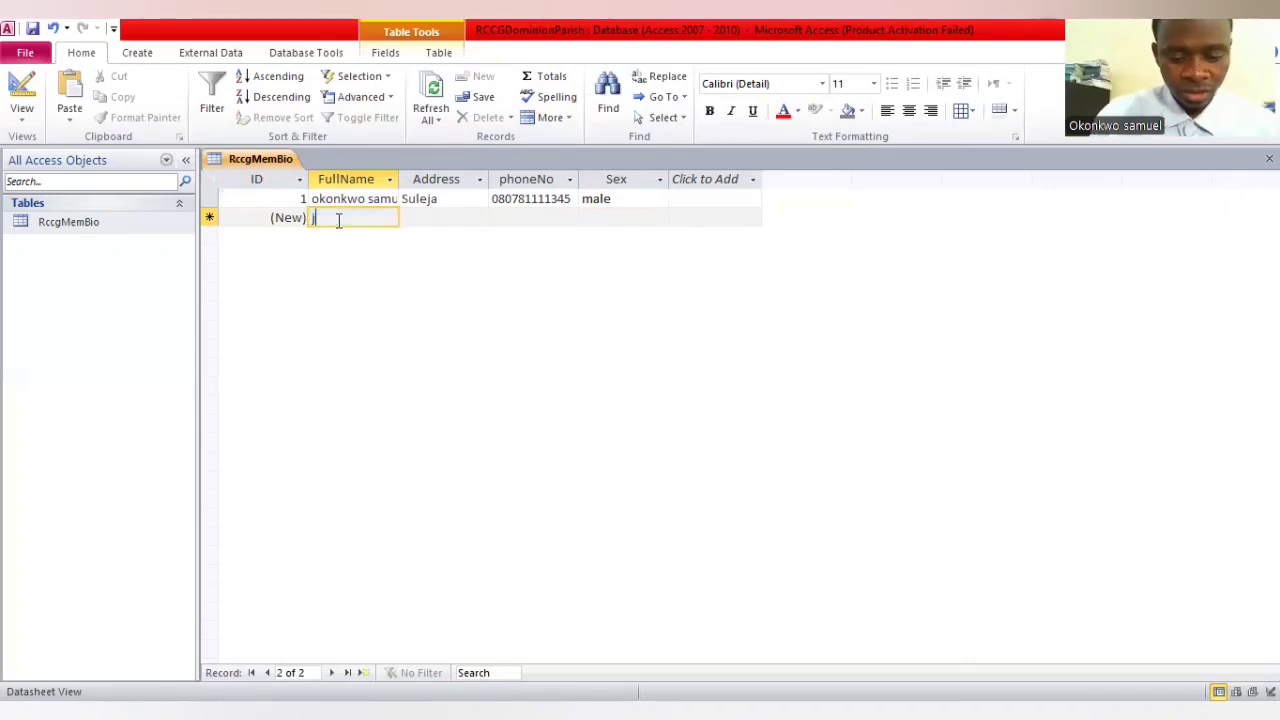
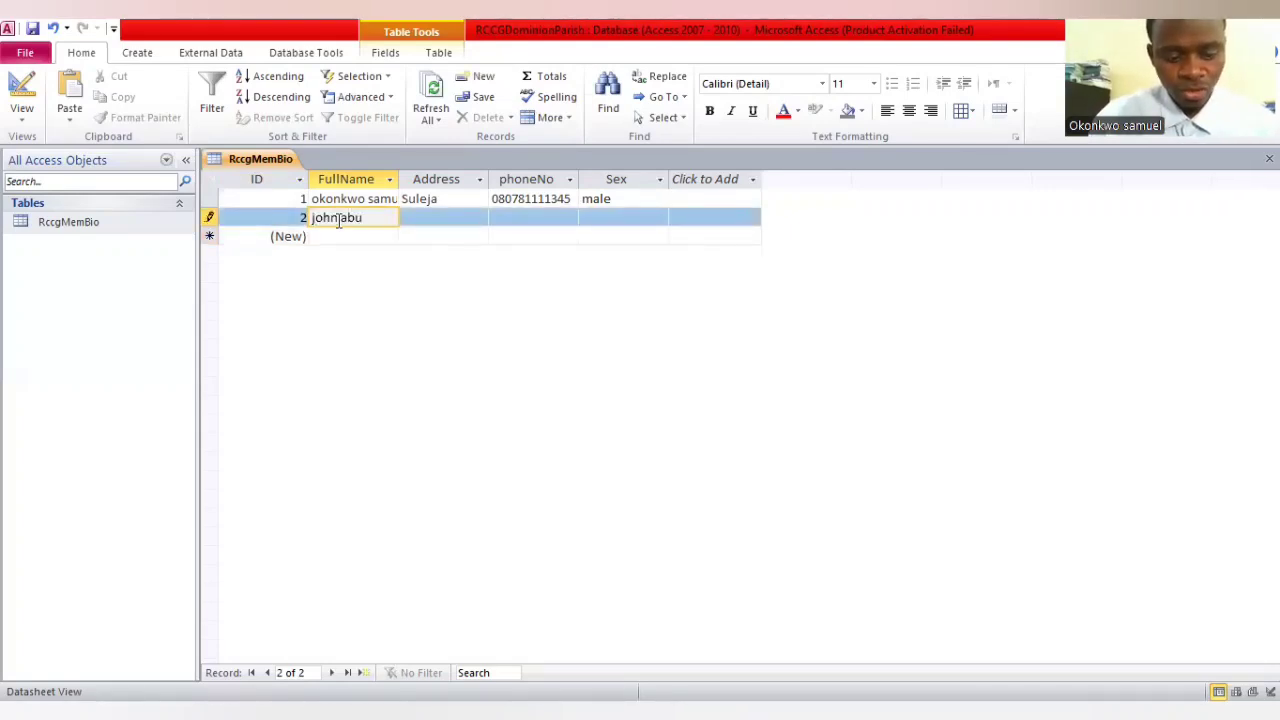
{"action": "key", "text": "Tab"}
{"action": "type", "text": "suleja"}
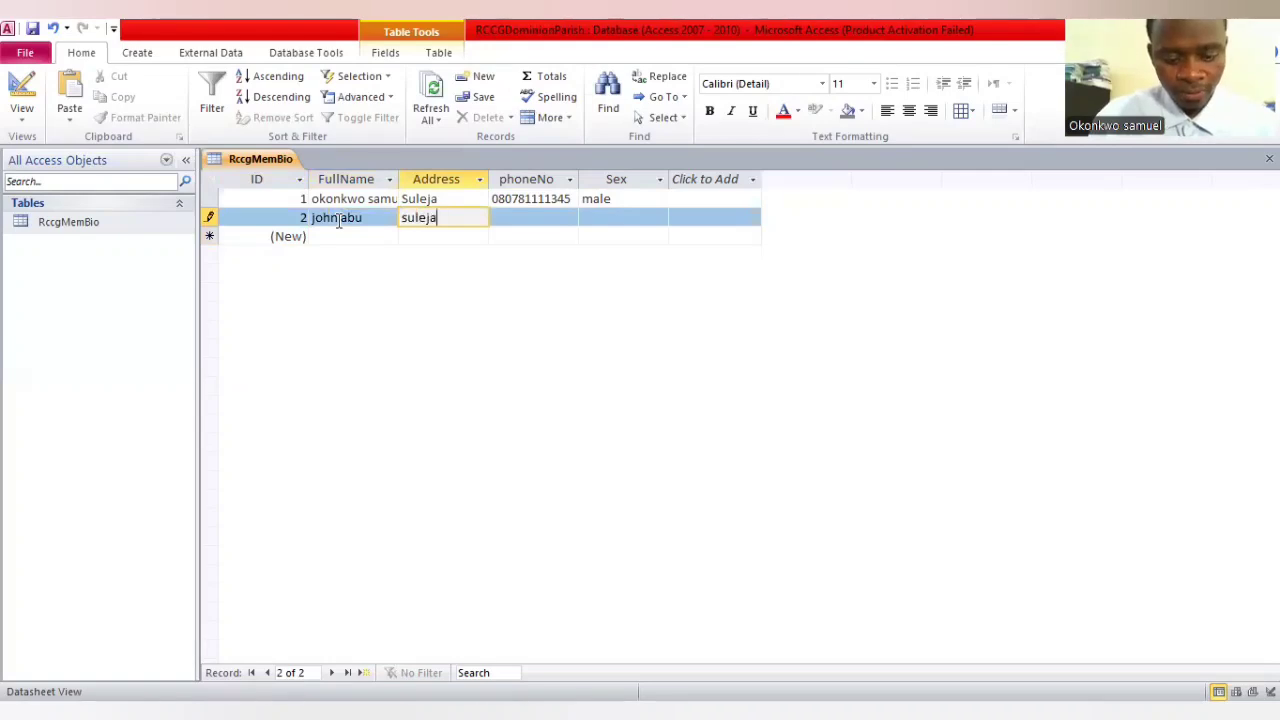
{"action": "key", "text": "Tab"}
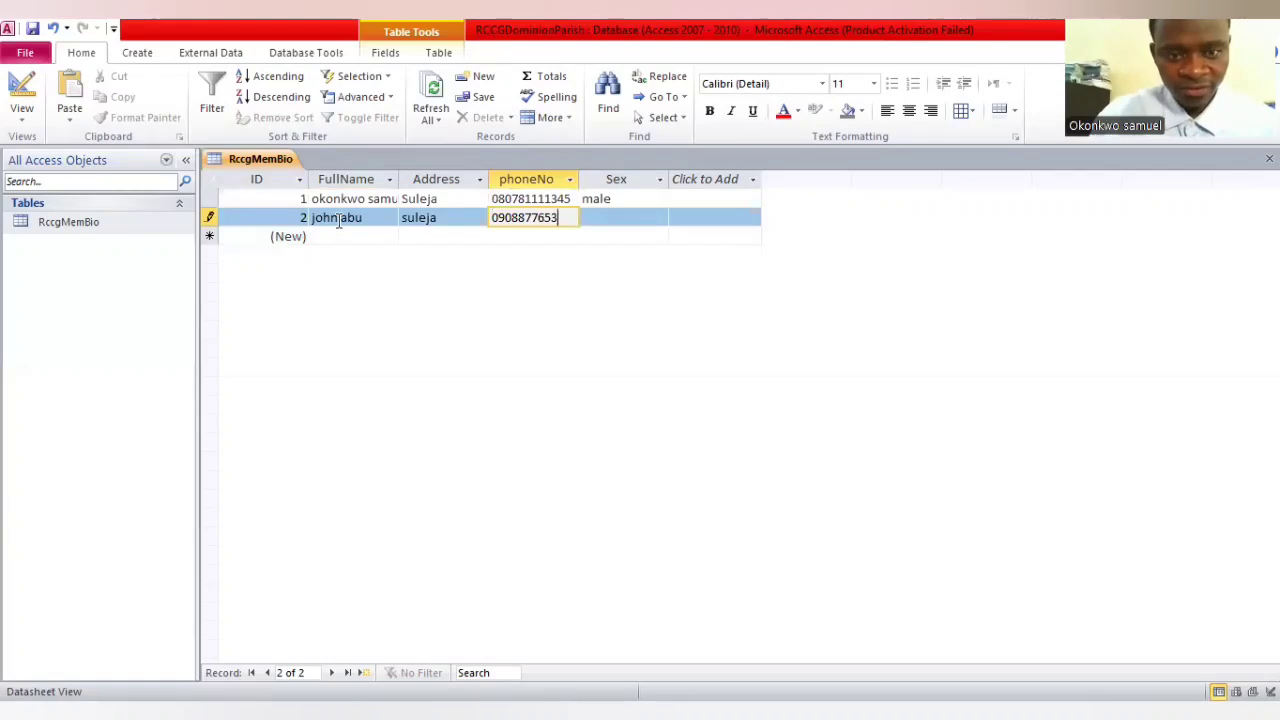
{"action": "key", "text": "Tab"}
{"action": "type", "text": "mal"}
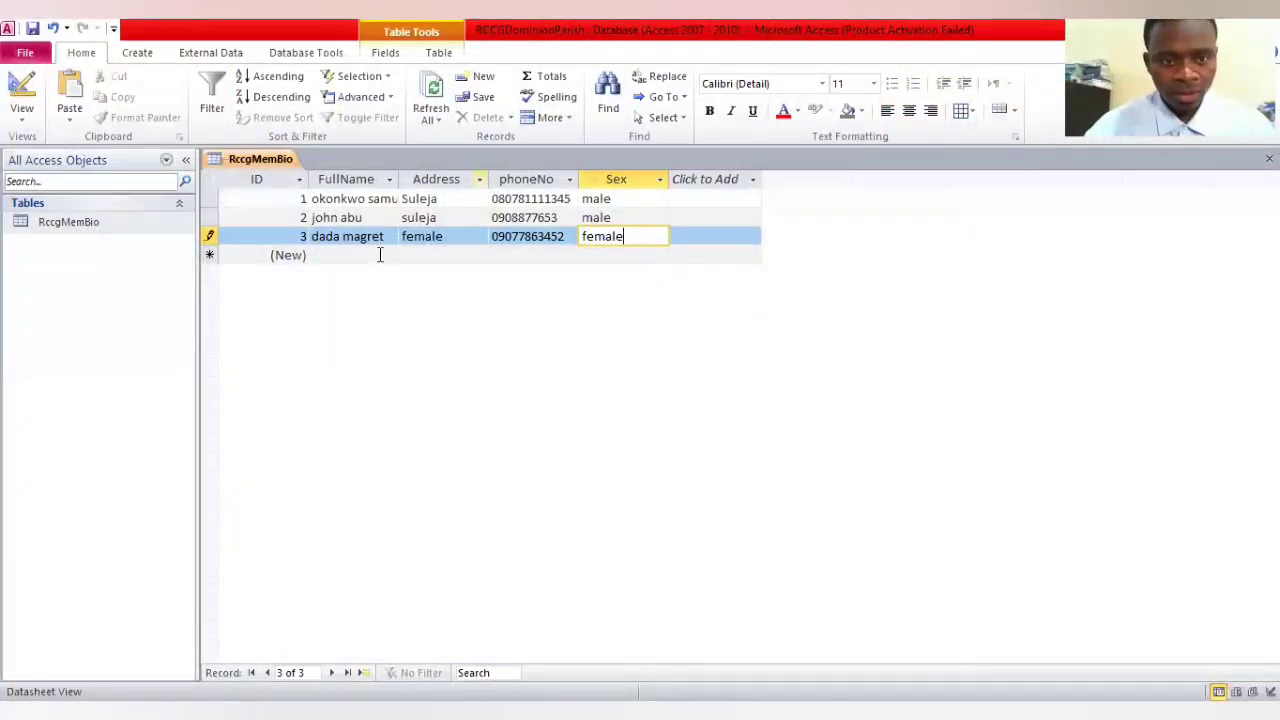
Add a fourth record with the member's full name, male as Address, lagos as phoneNo and male as Sex
{"action": "left_click", "coordinate": [379, 255]}
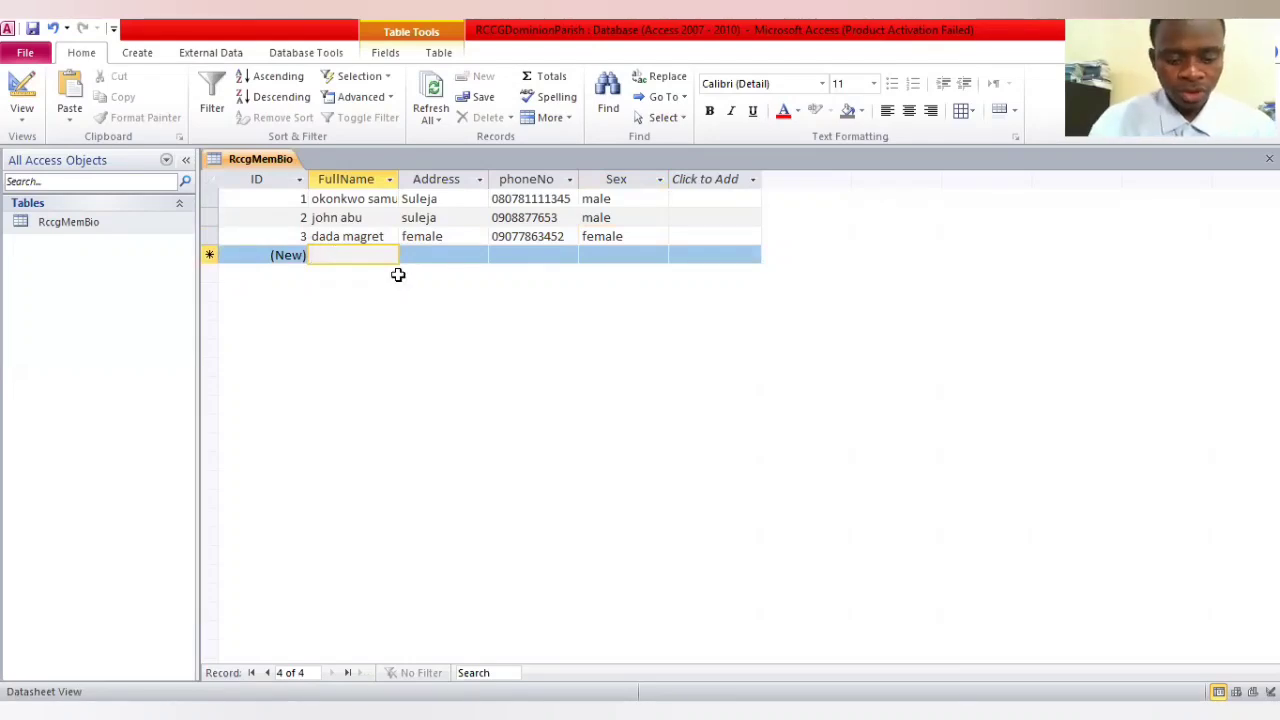
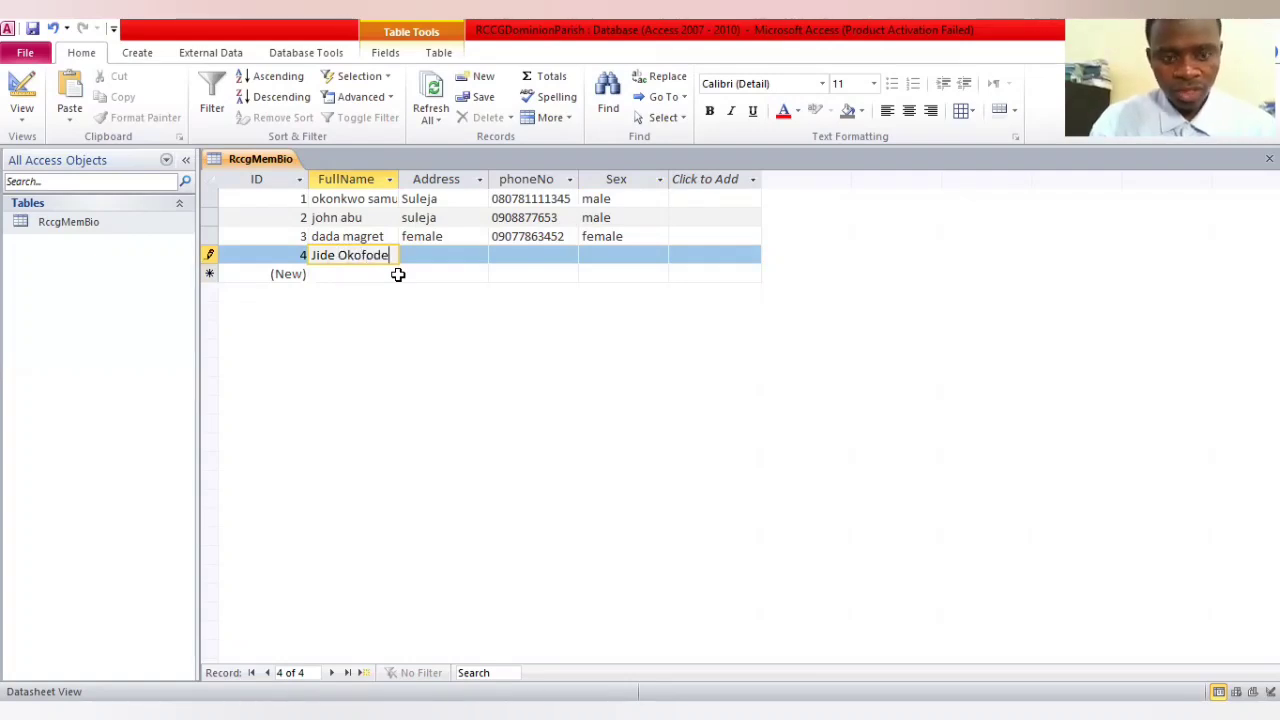
{"action": "key", "text": "Tab"}
{"action": "type", "text": "male"}
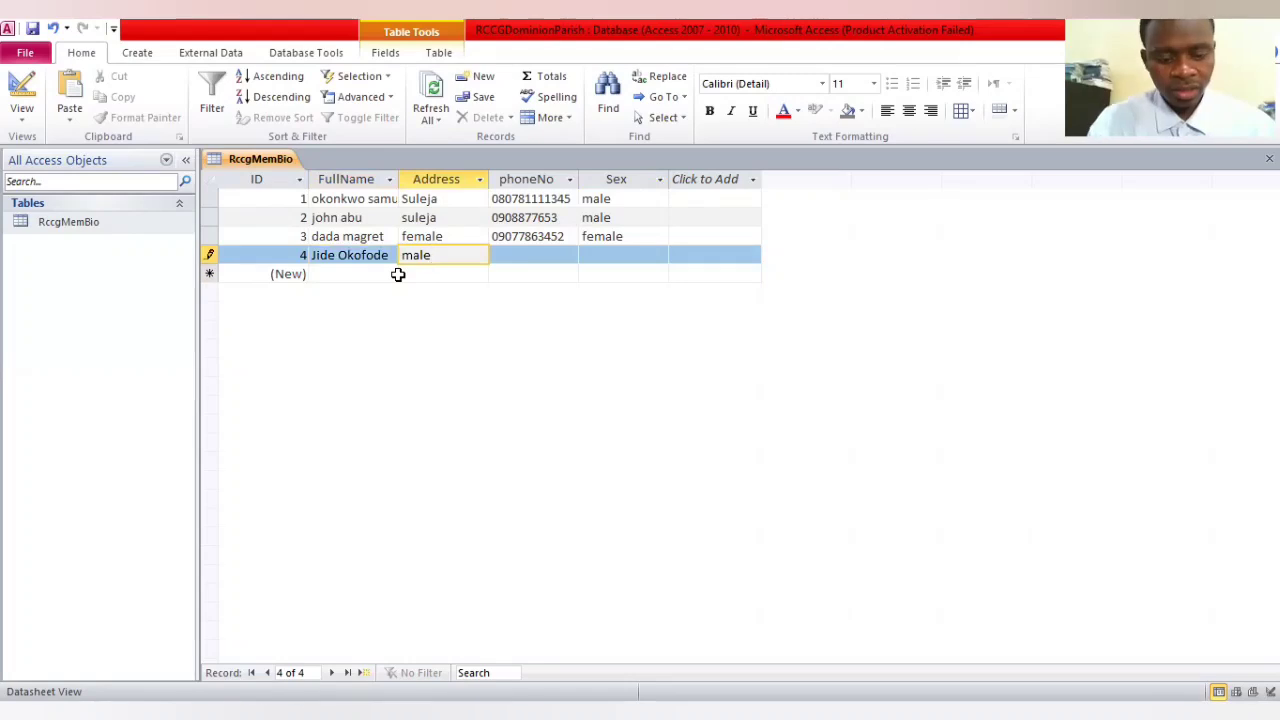
{"action": "key", "text": "Tab"}
{"action": "type", "text": "lago"}
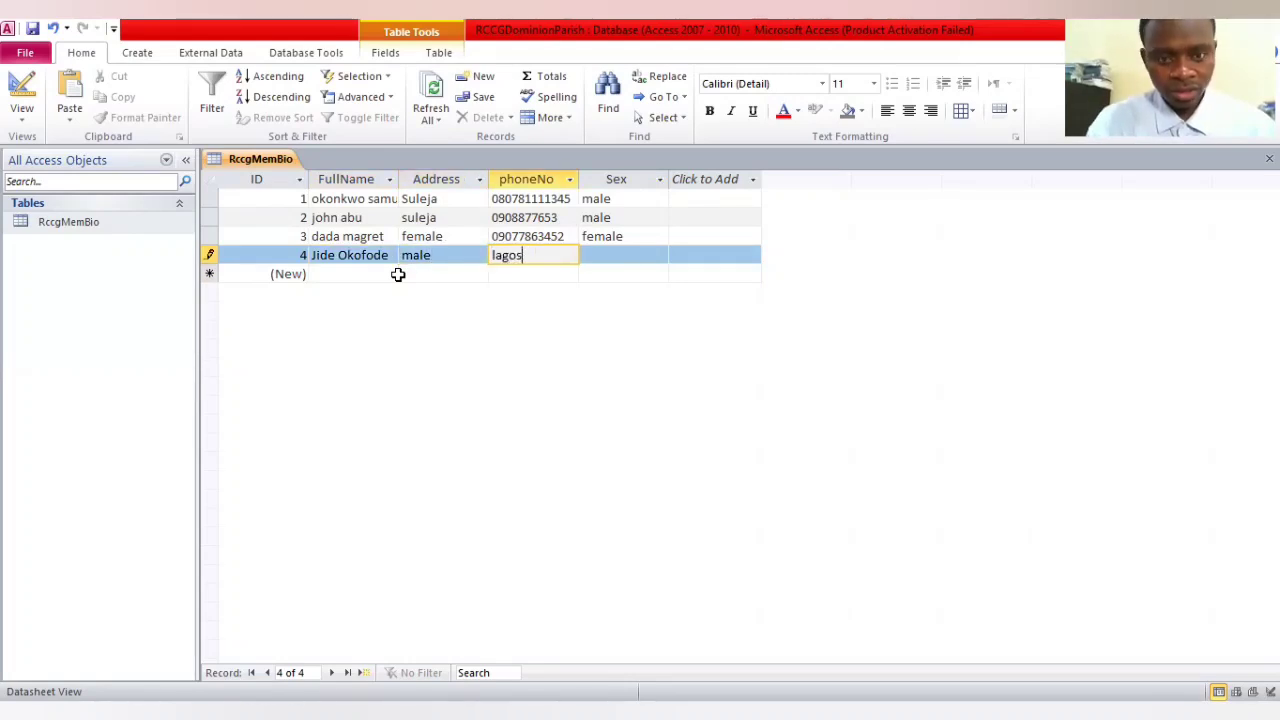
{"action": "key", "text": "Tab"}
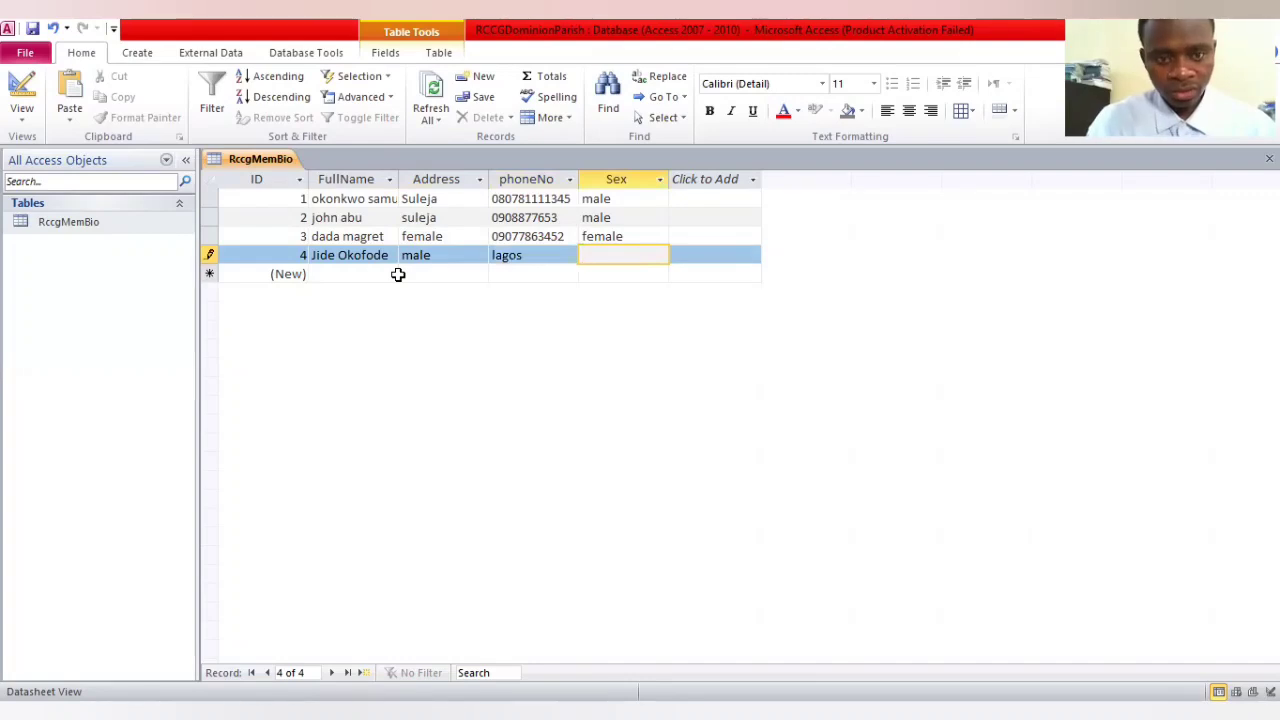
{"action": "type", "text": "male"}
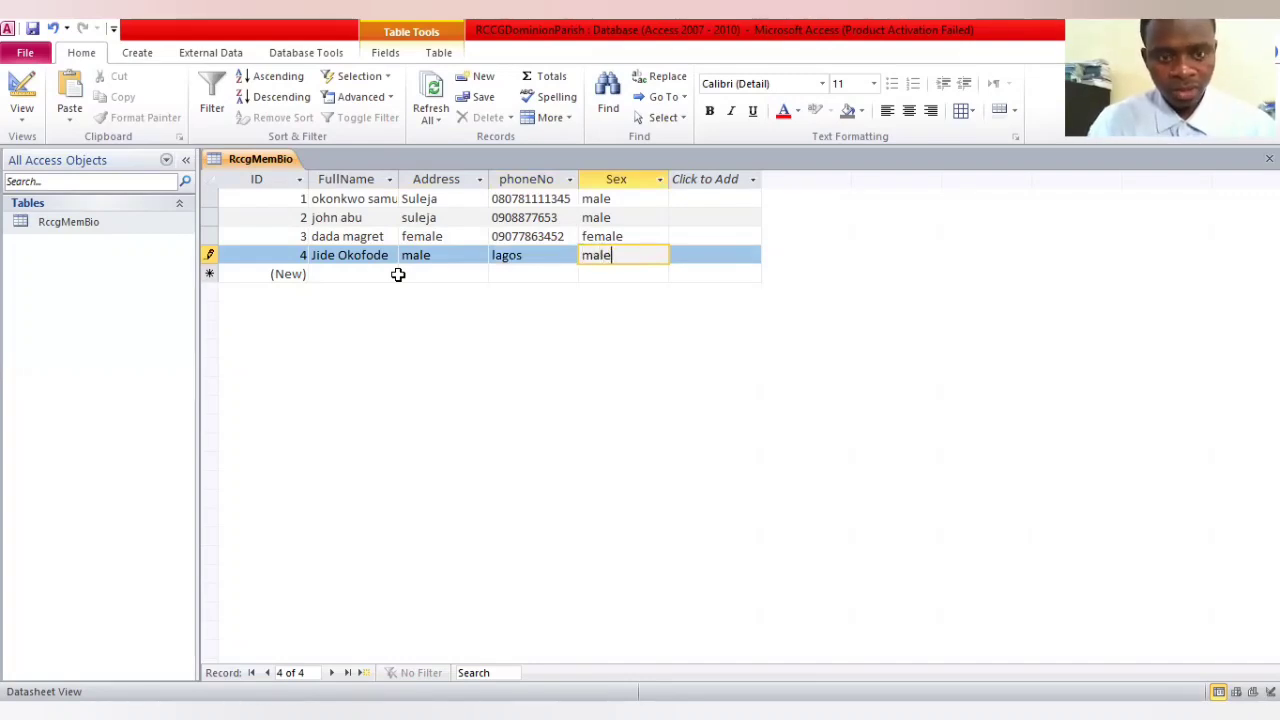
Replace the Address entry in the third record with Maraba
{"action": "left_click", "coordinate": [451, 238]}
{"action": "key", "text": "BackSpace"}
{"action": "key", "text": "BackSpace"}
{"action": "key", "text": "BackSpace"}
{"action": "key", "text": "BackSpace"}
{"action": "key", "text": "BackSpace"}
{"action": "type", "text": "Mara"}
{"action": "key", "text": "BackSpace"}
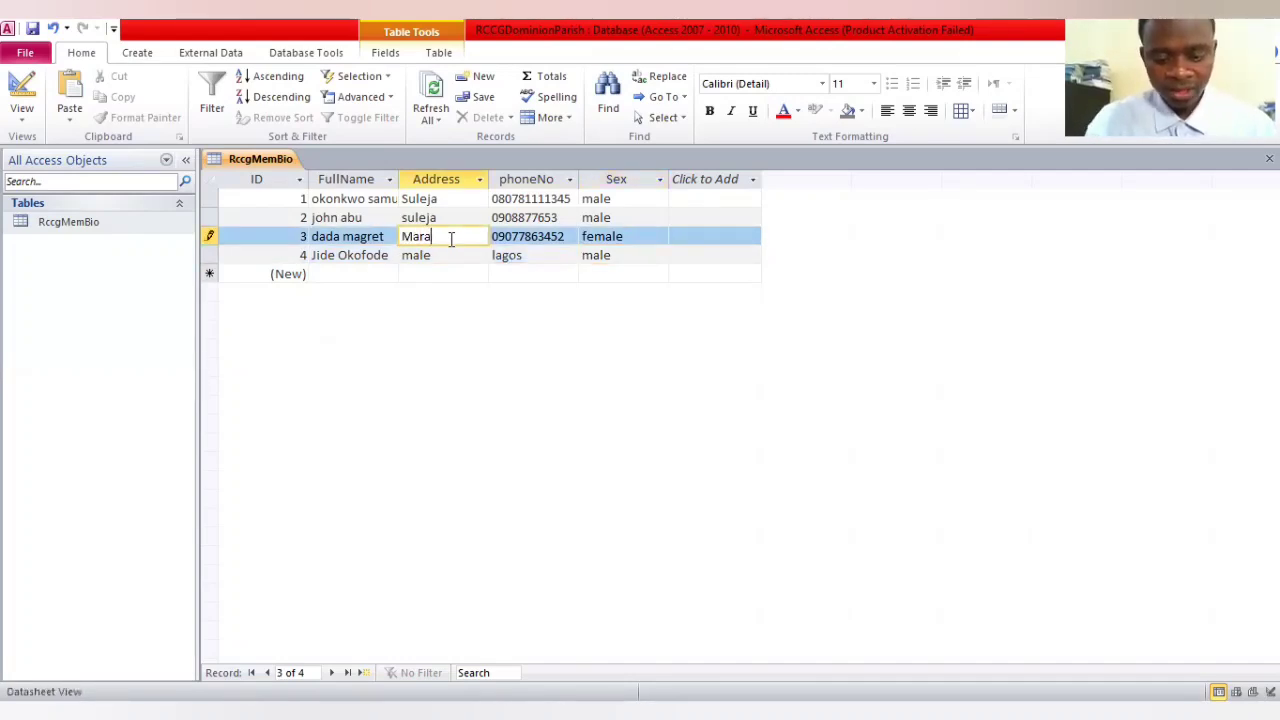
{"action": "type", "text": "ba"}
Replace the Address entry in the fourth record with lagos
{"action": "key", "text": "Down"}
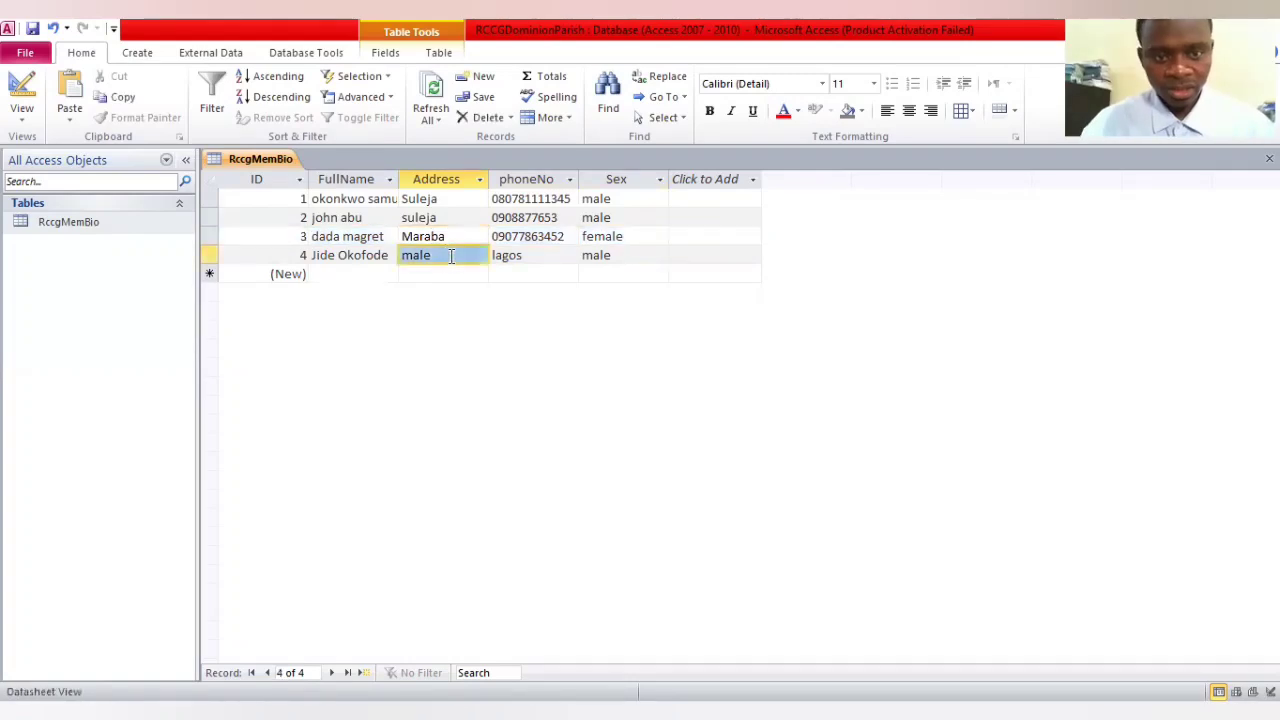
{"action": "left_click", "coordinate": [451, 256]}
{"action": "key", "text": "BackSpace"}
{"action": "key", "text": "BackSpace"}
{"action": "key", "text": "BackSpace"}
{"action": "key", "text": "BackSpace"}
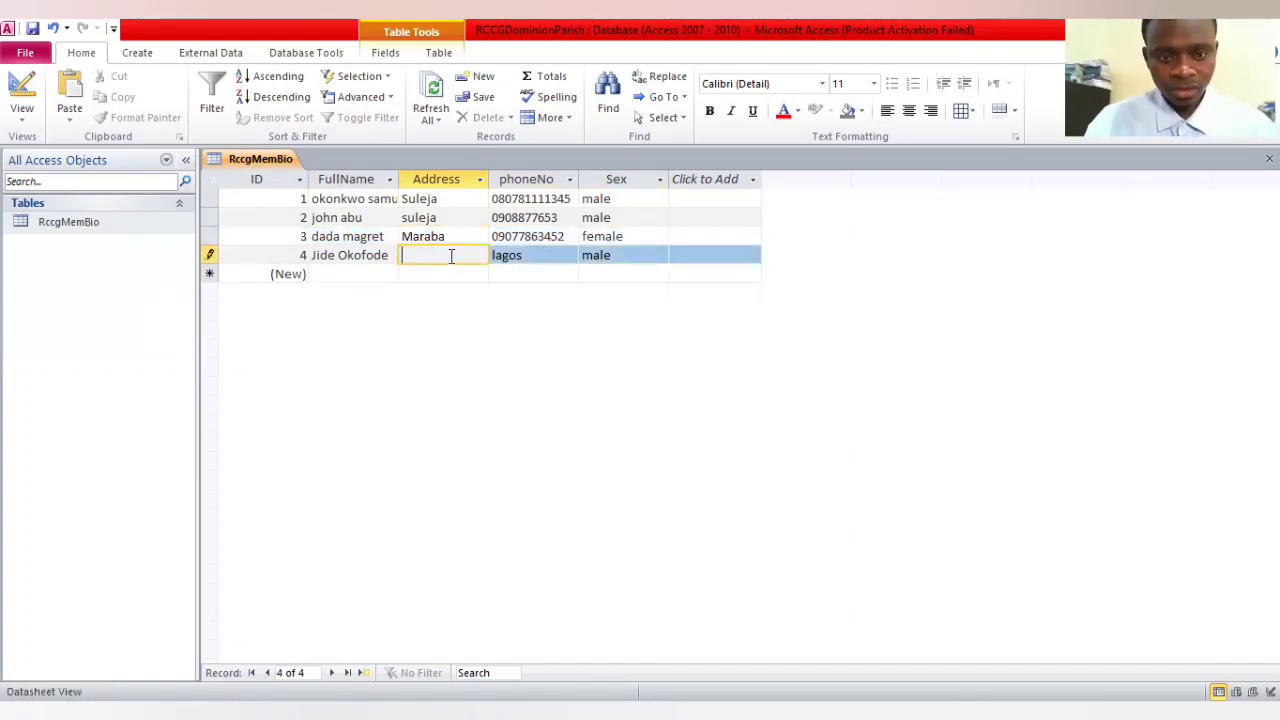
{"action": "type", "text": "lago"}
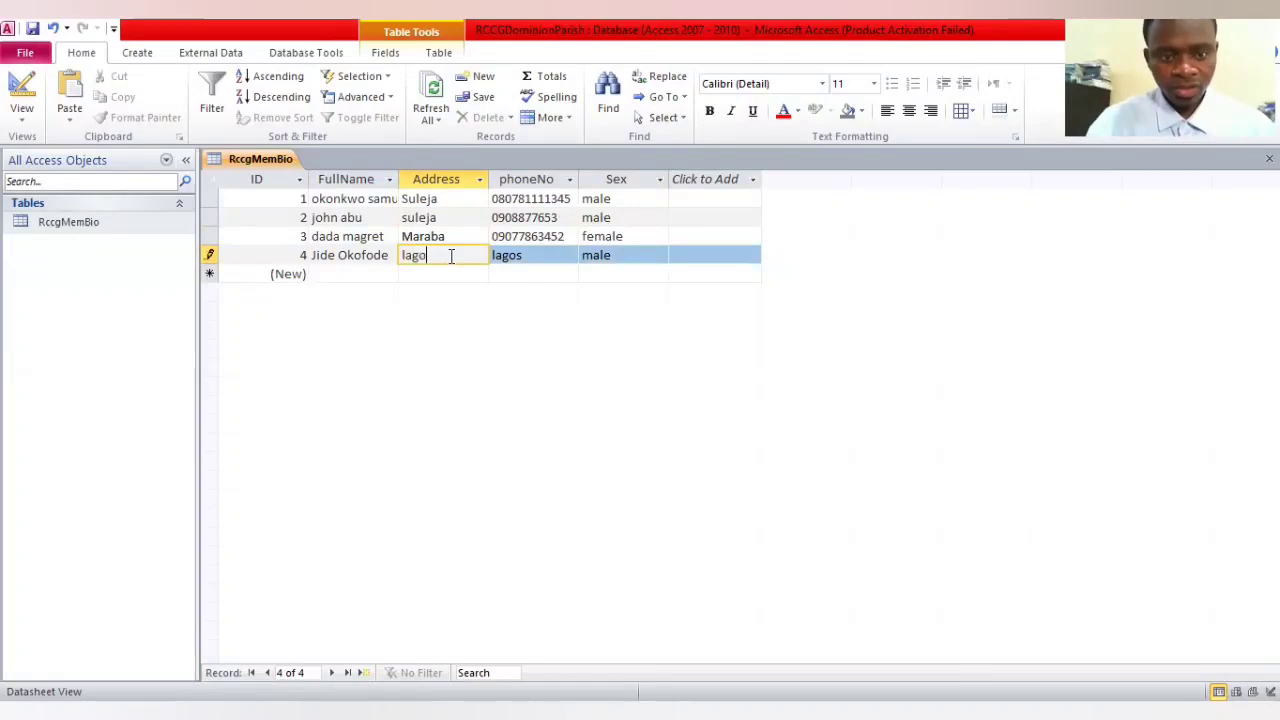
{"action": "type", "text": "s"}
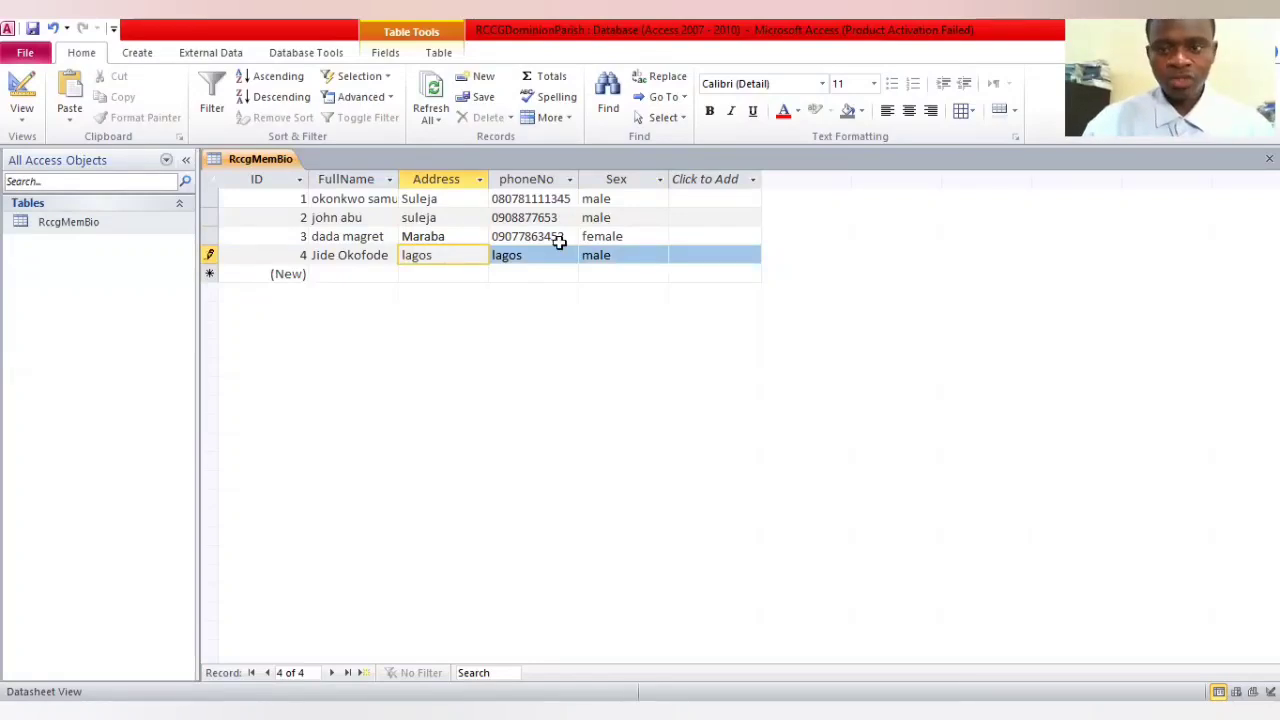
Start a fifth record by entering the member's full name in FullName
{"action": "left_click", "coordinate": [359, 270]}
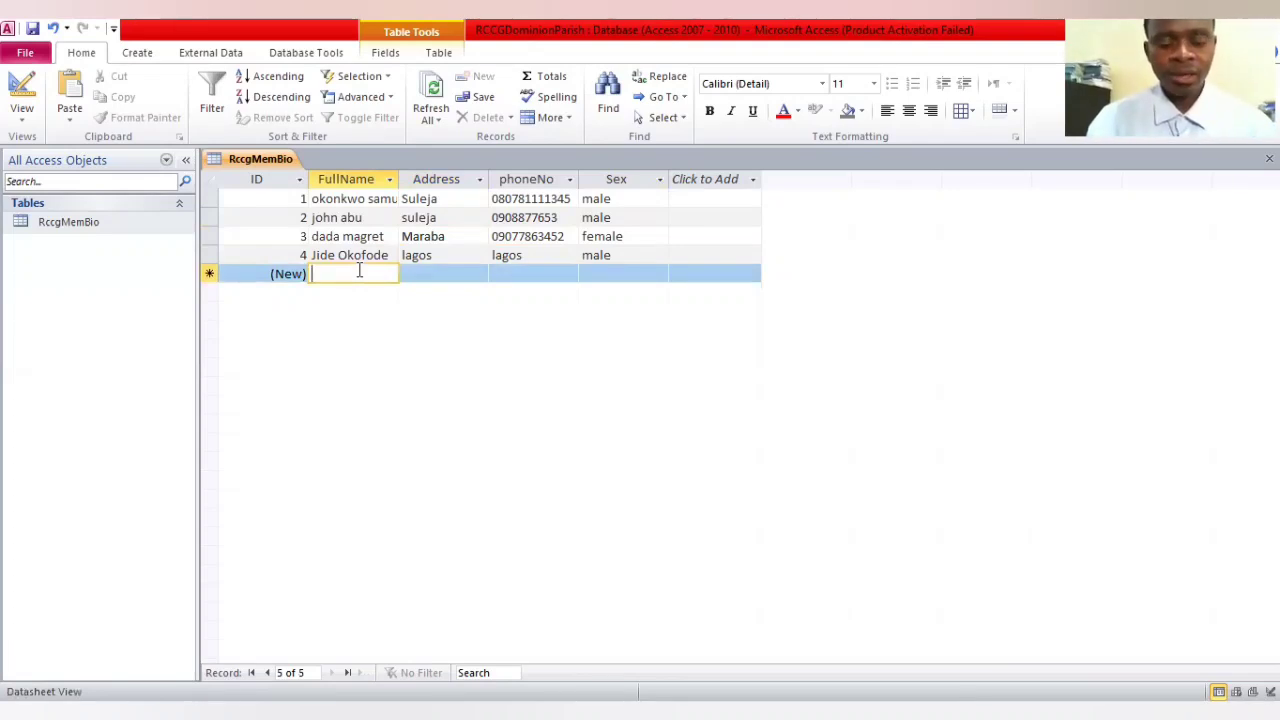
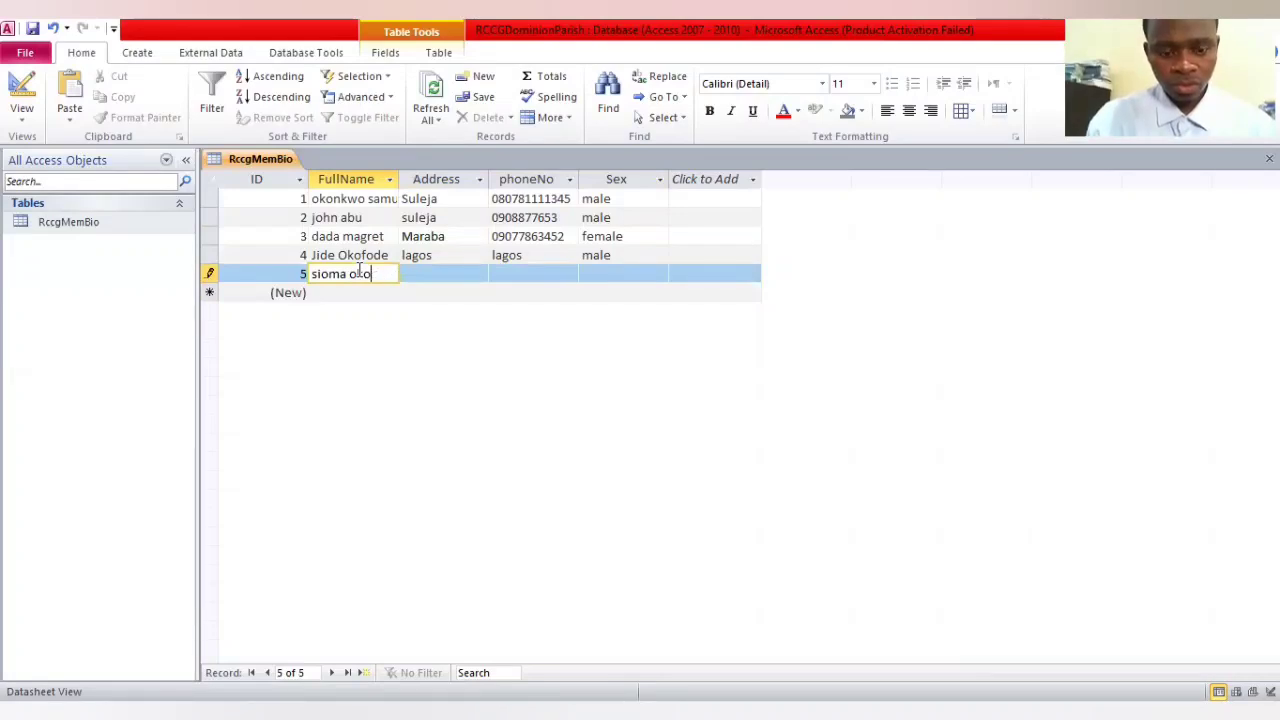
{"action": "key", "text": "Tab"}
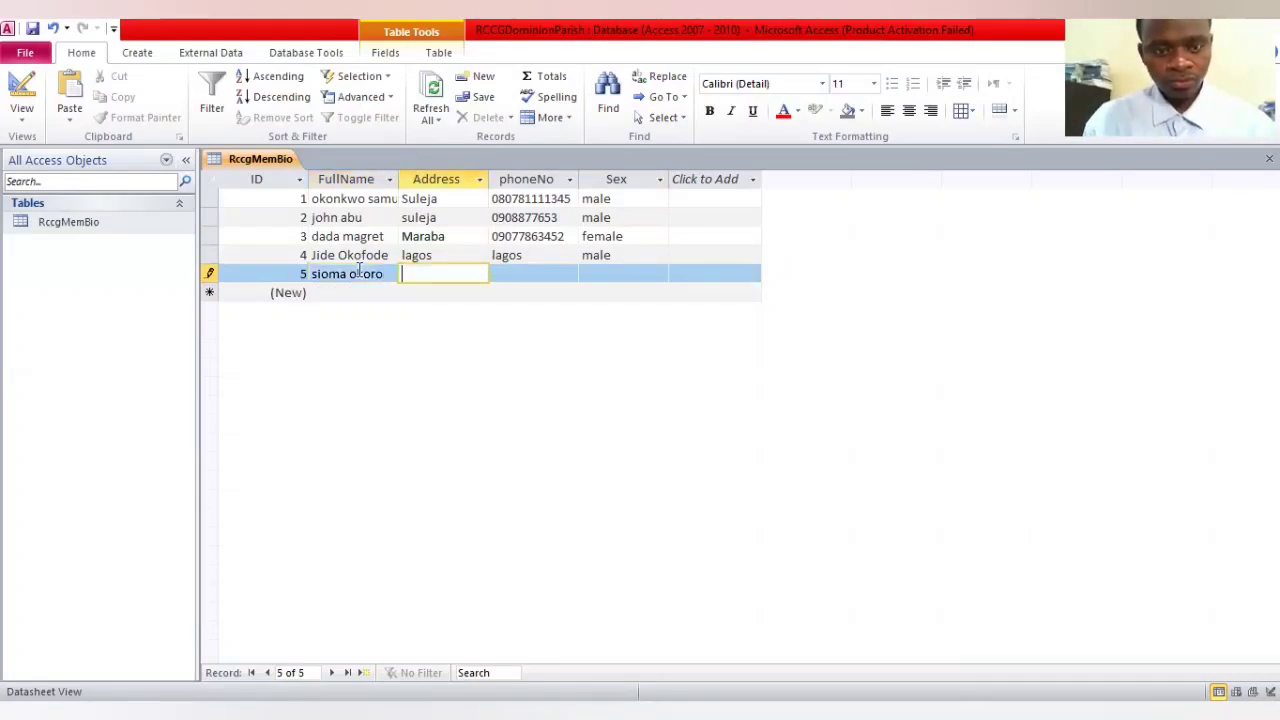
Complete the fifth record with the address maitama, the member's phone number and the sex female
{"action": "type", "text": "maita"}
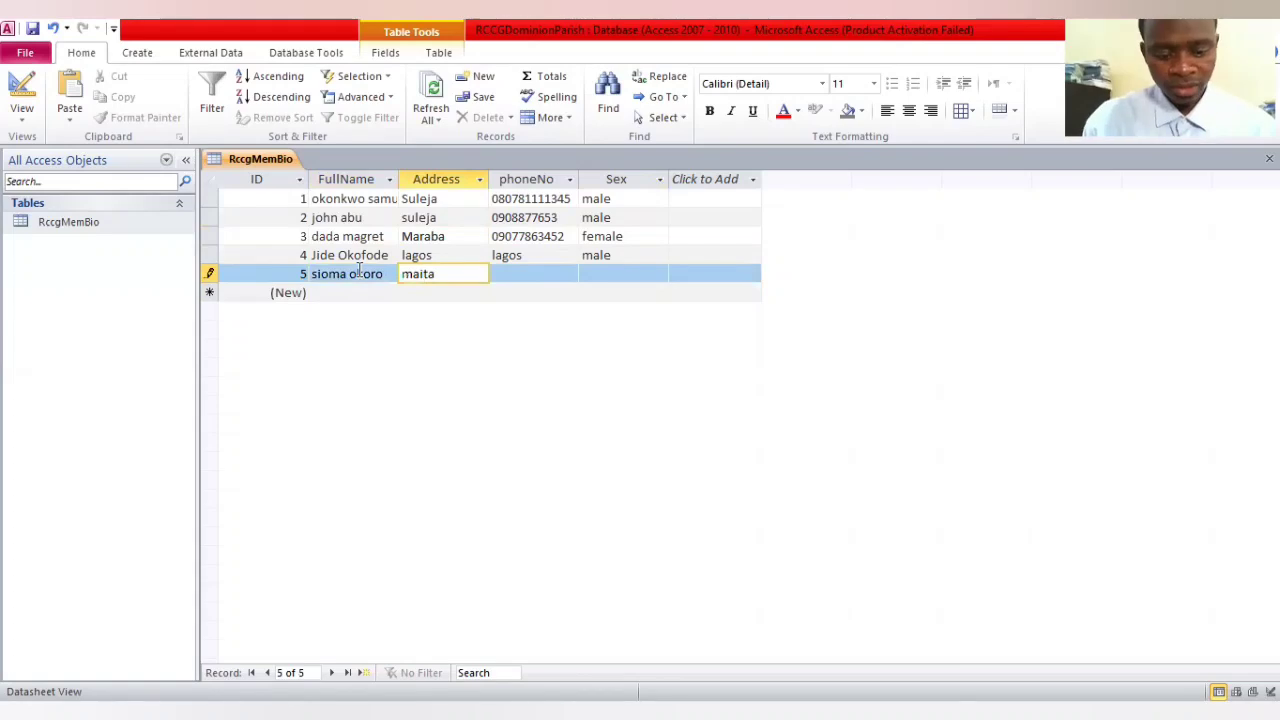
{"action": "type", "text": "ma"}
{"action": "key", "text": "Tab"}
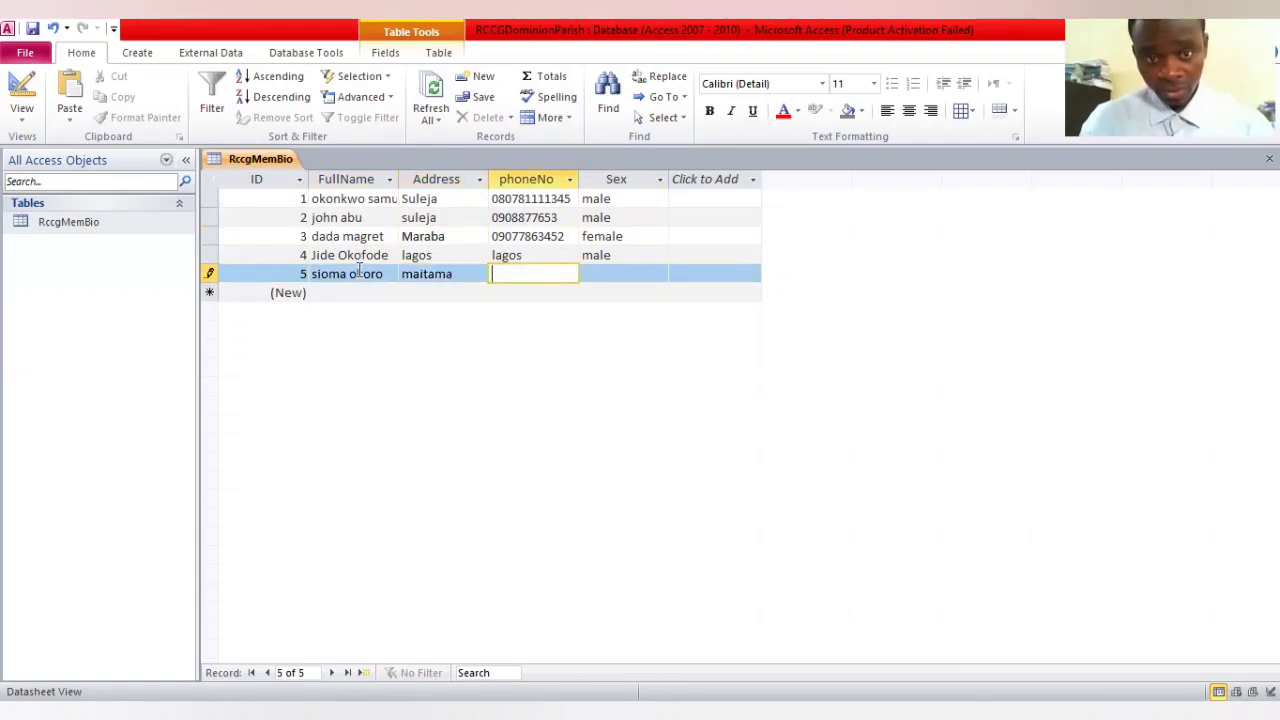
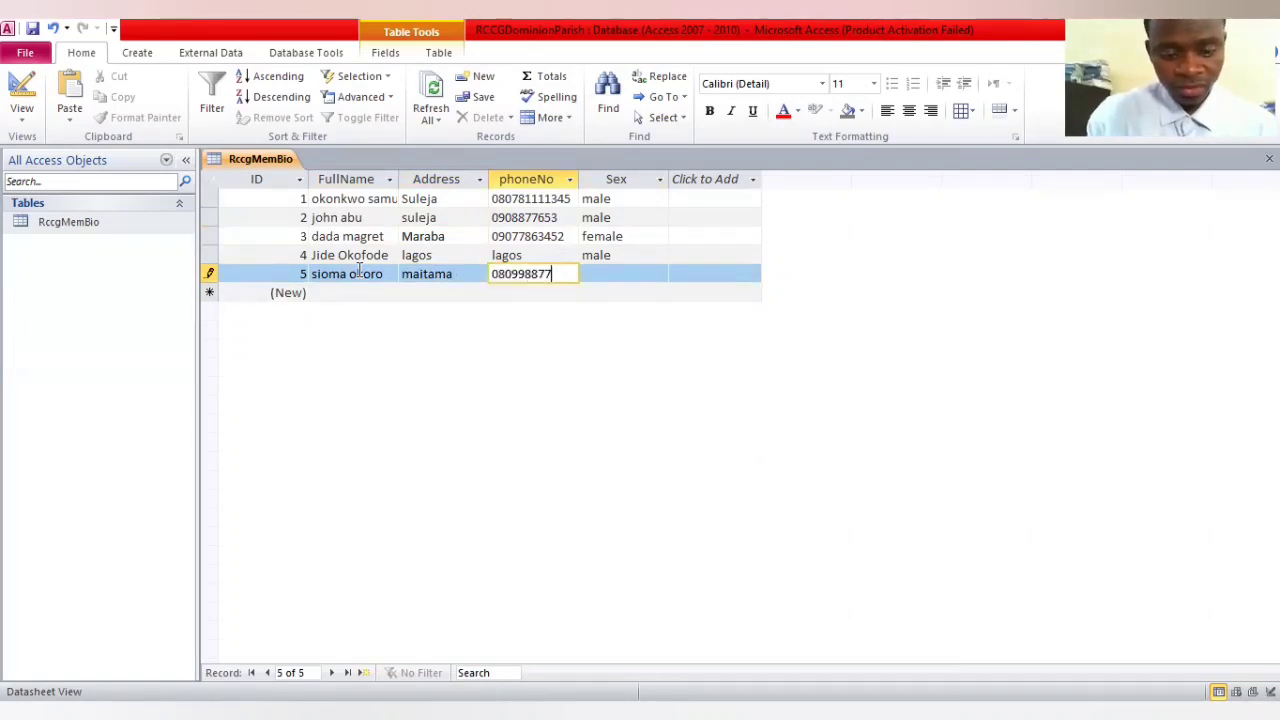
{"action": "key", "text": "Tab"}
{"action": "type", "text": "f"}
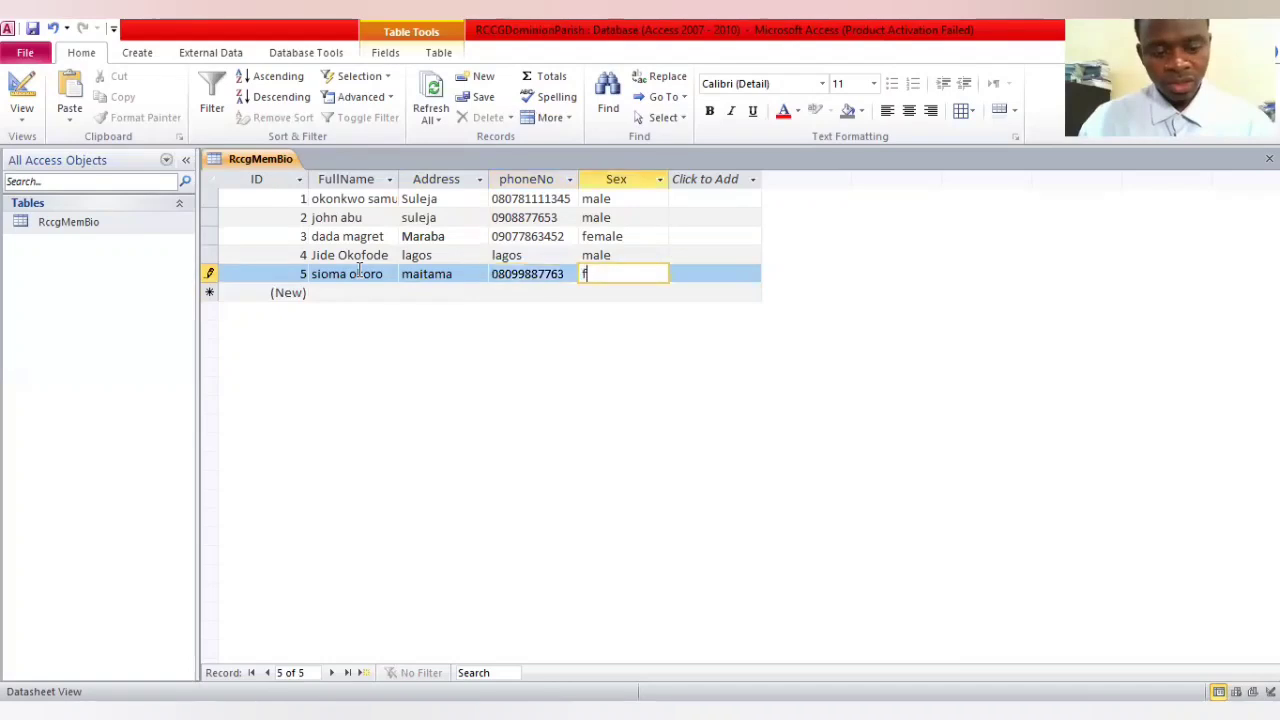
{"action": "type", "text": "emale"}
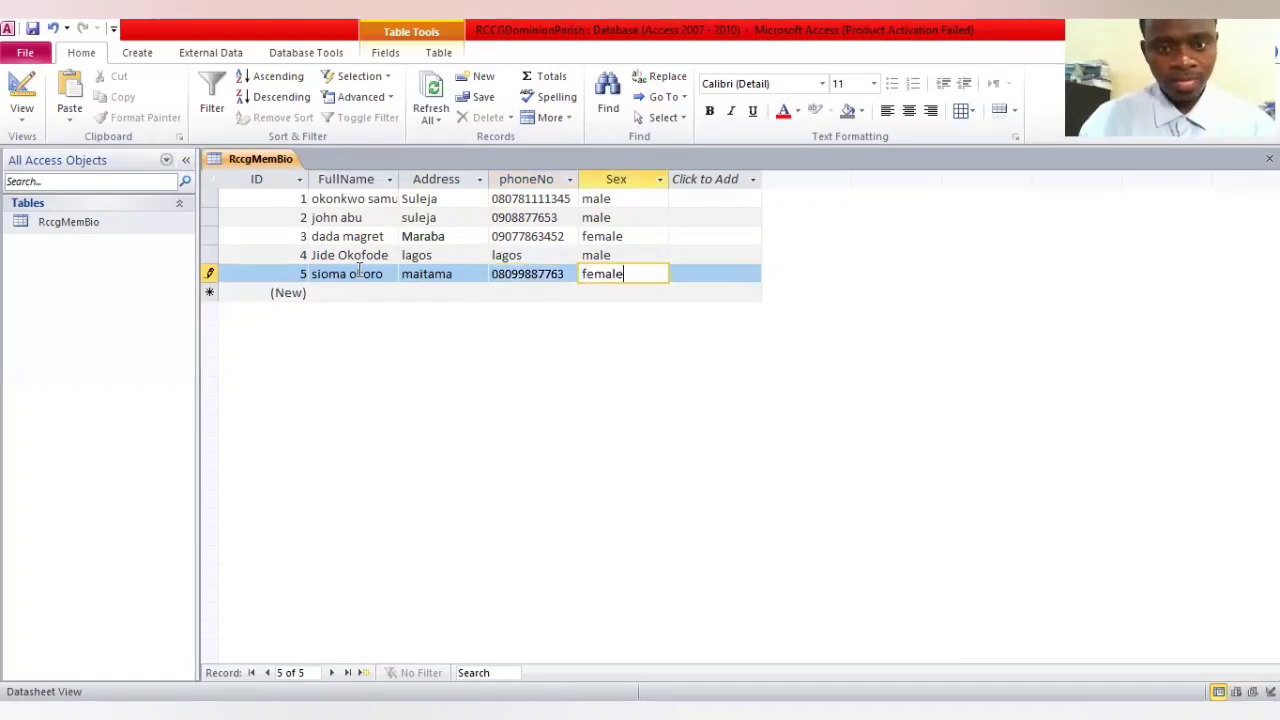
Replace the phoneNo entry in the fourth record with the member's phone number
{"action": "left_click", "coordinate": [525, 257]}
{"action": "key", "text": "BackSpace"}
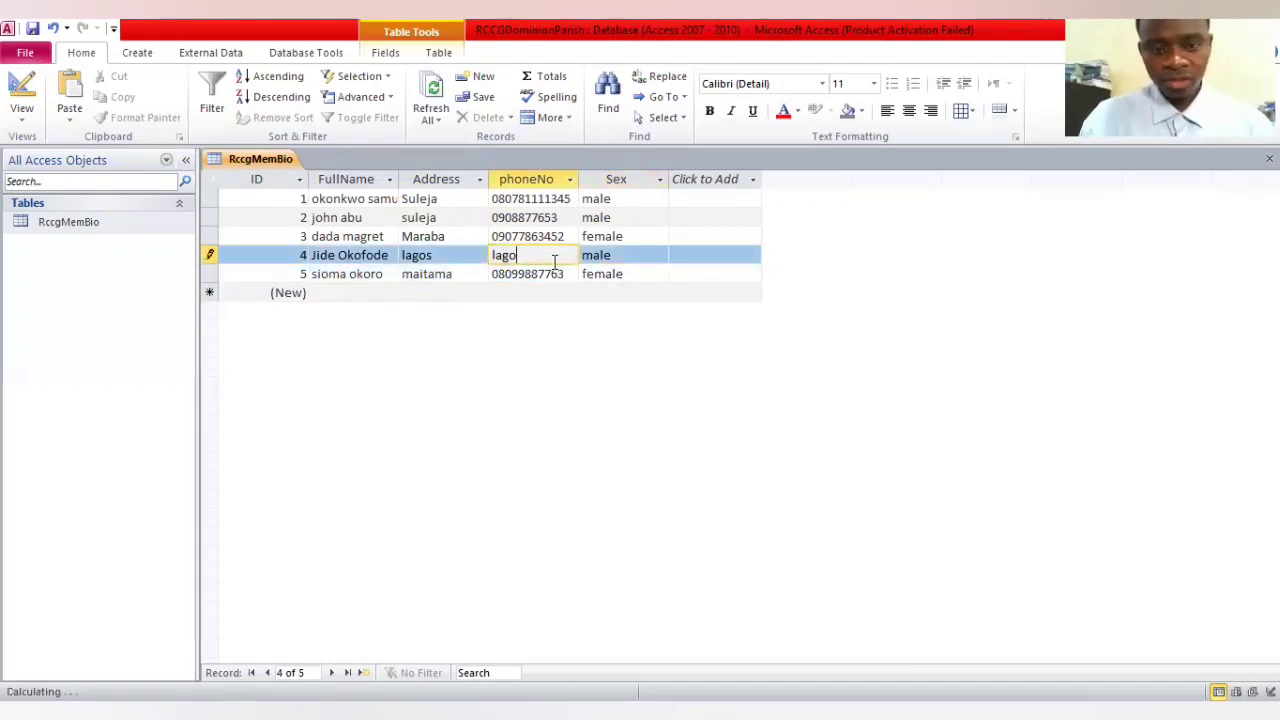
{"action": "key", "text": "BackSpace"}
{"action": "key", "text": "BackSpace"}
{"action": "key", "text": "BackSpace"}
{"action": "key", "text": "BackSpace"}
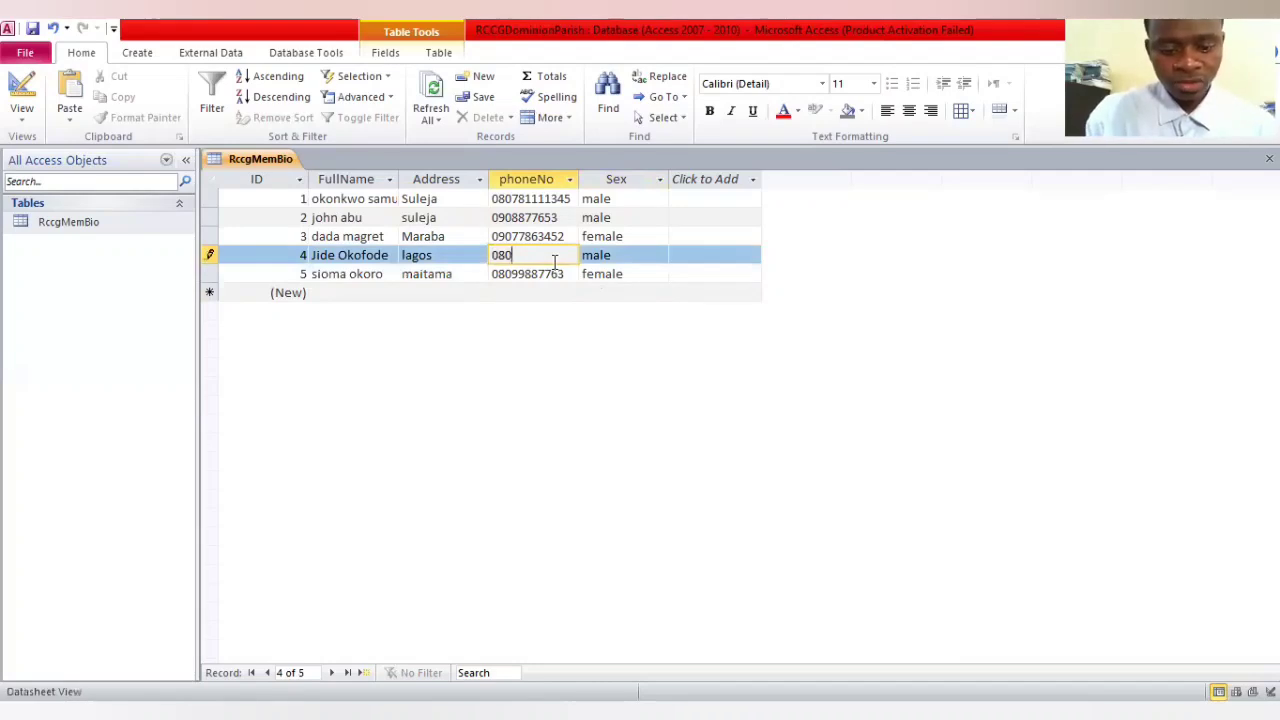
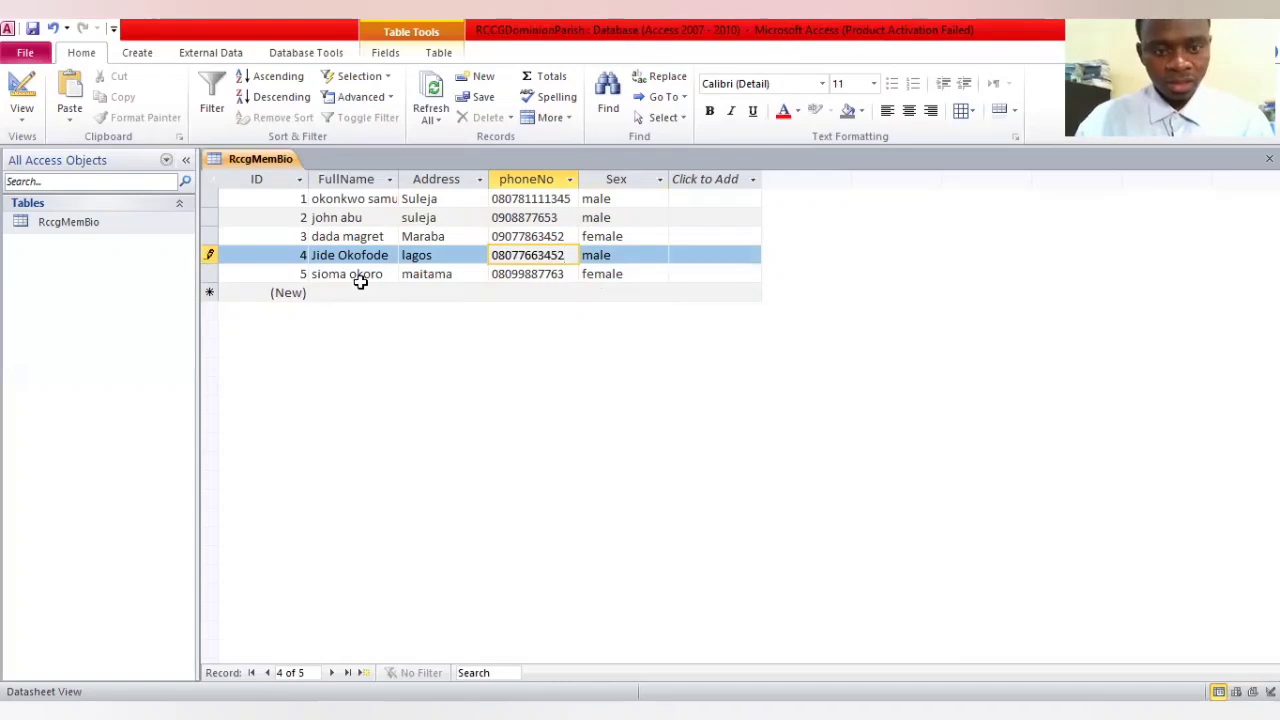
Start a sixth record by entering the member's full name in FullName
{"action": "left_click", "coordinate": [325, 284]}
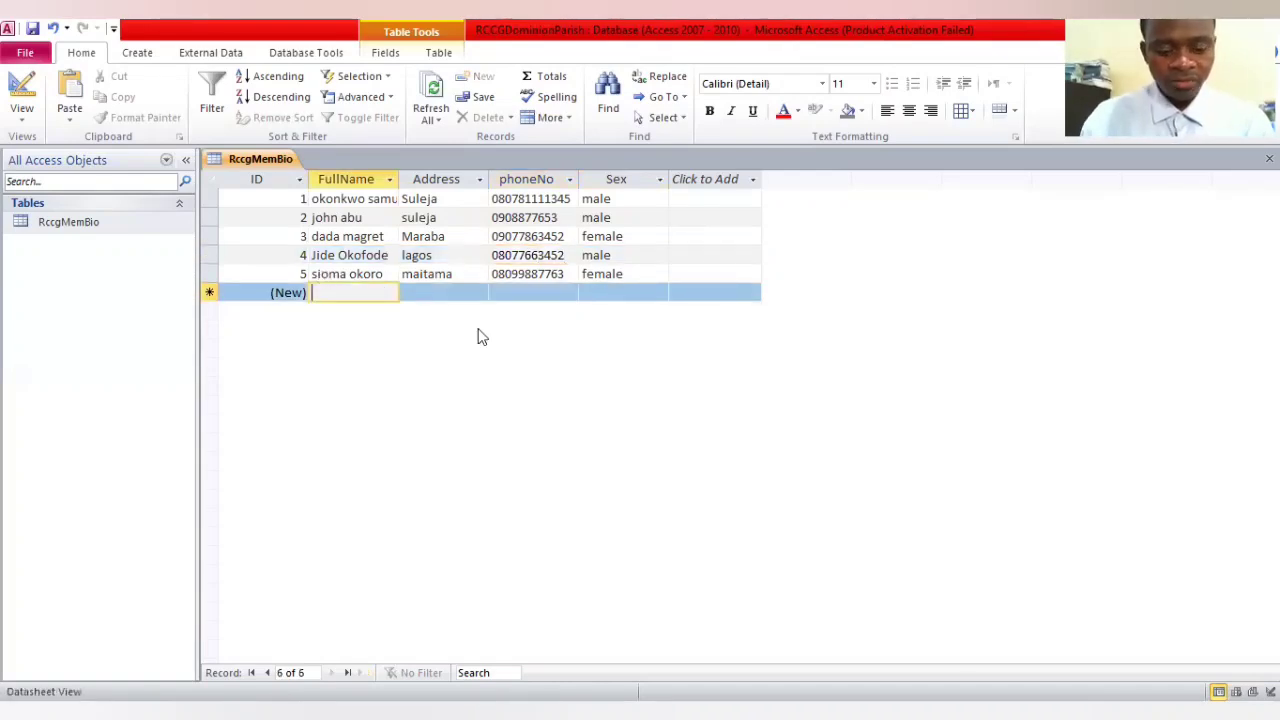
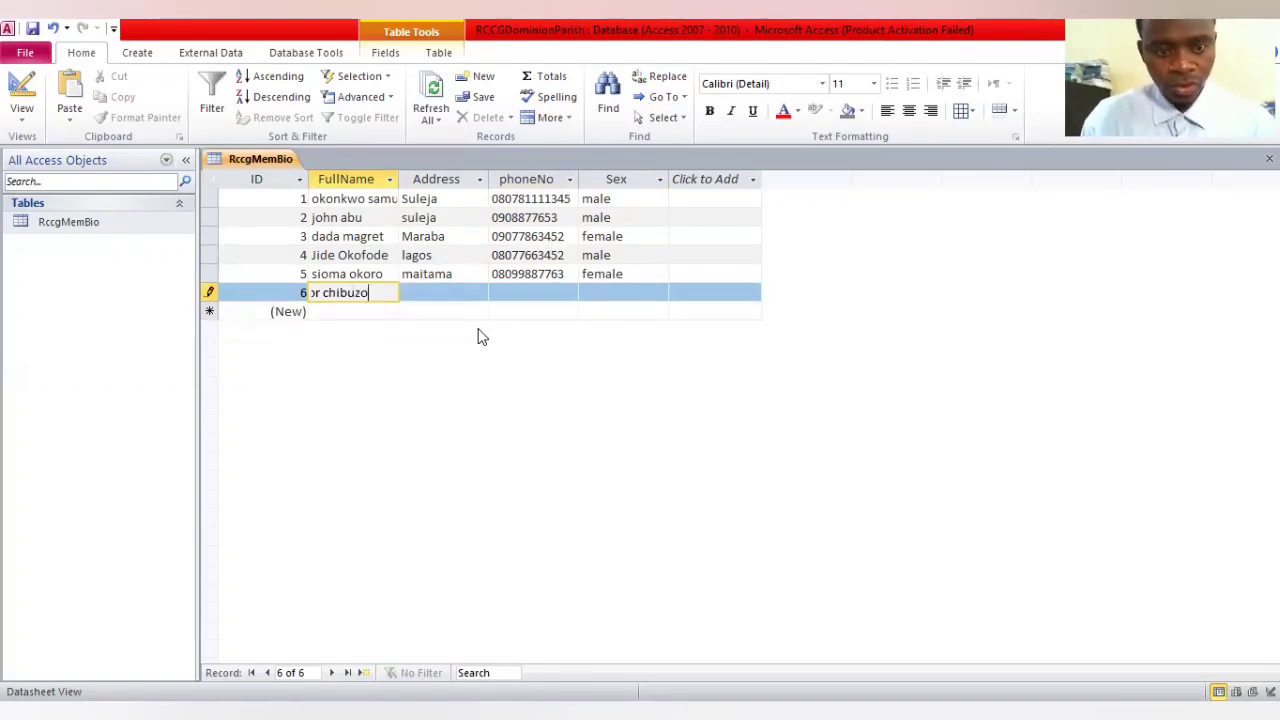
{"action": "key", "text": "Tab"}
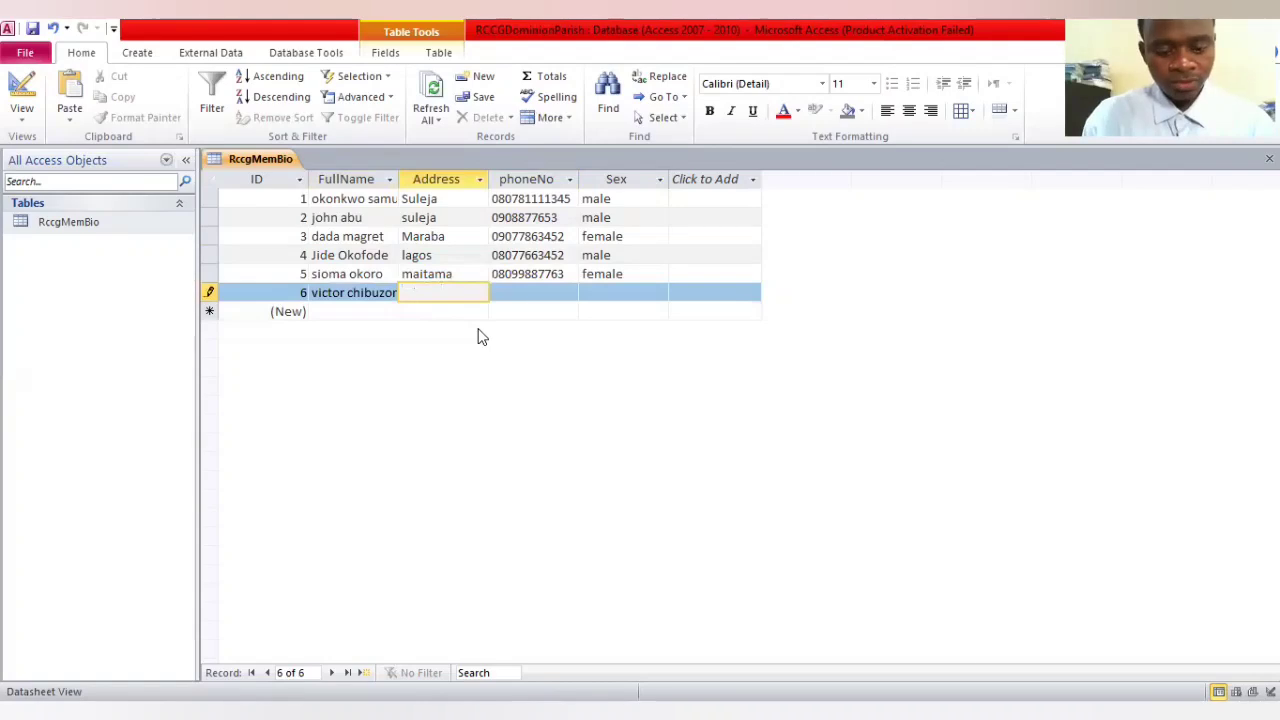
{"action": "type", "text": "asok"}
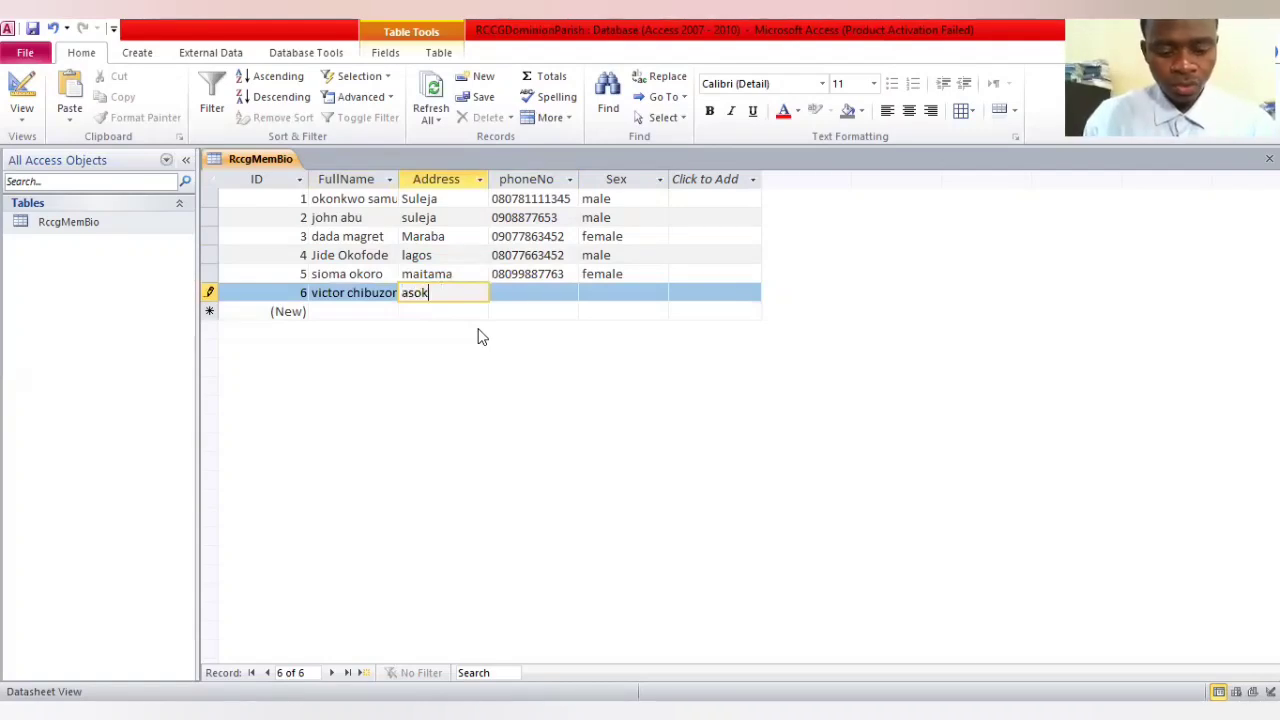
{"action": "type", "text": "oro"}
{"action": "key", "text": "Caps_Lock"}
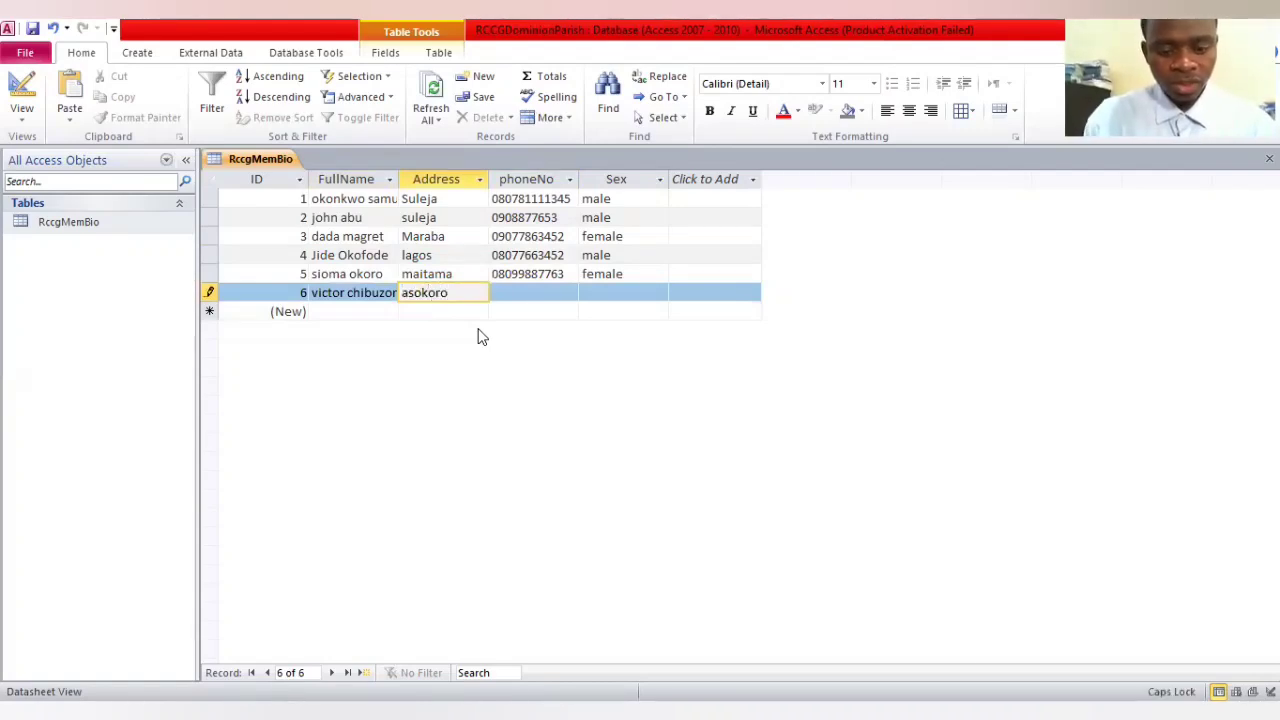
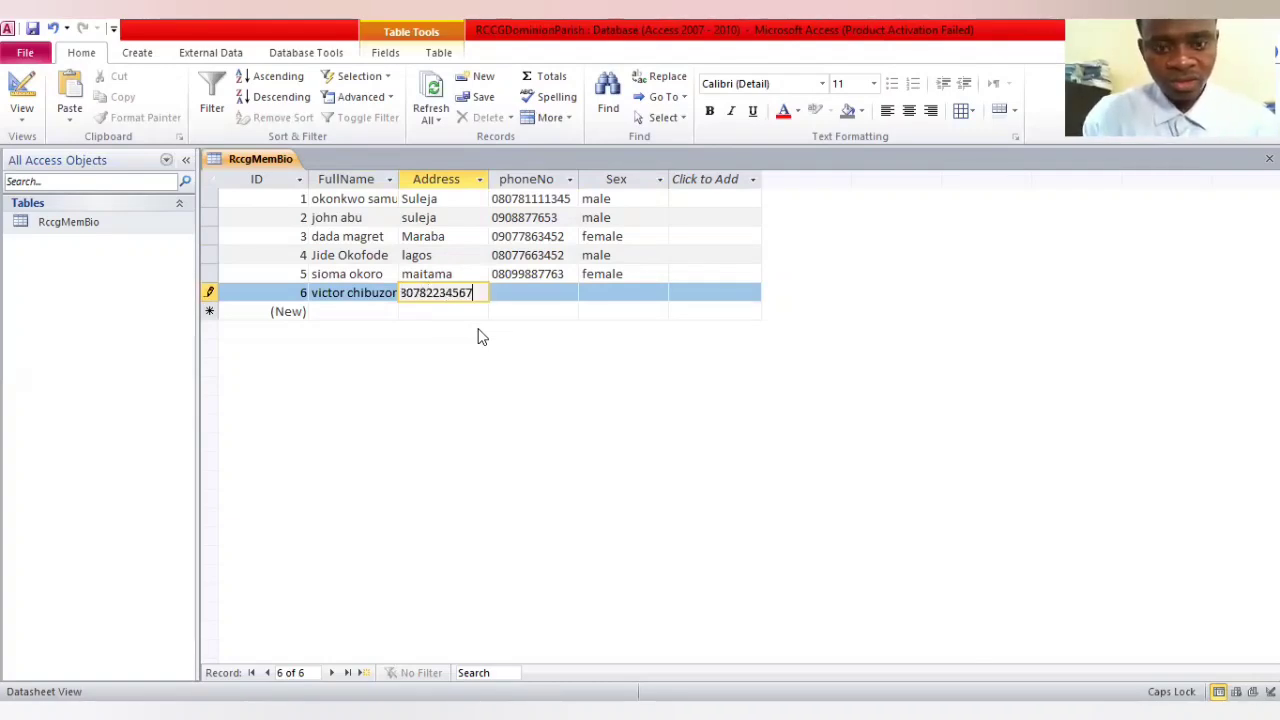
{"action": "key", "text": "Tab"}
{"action": "left_click", "coordinate": [486, 293]}
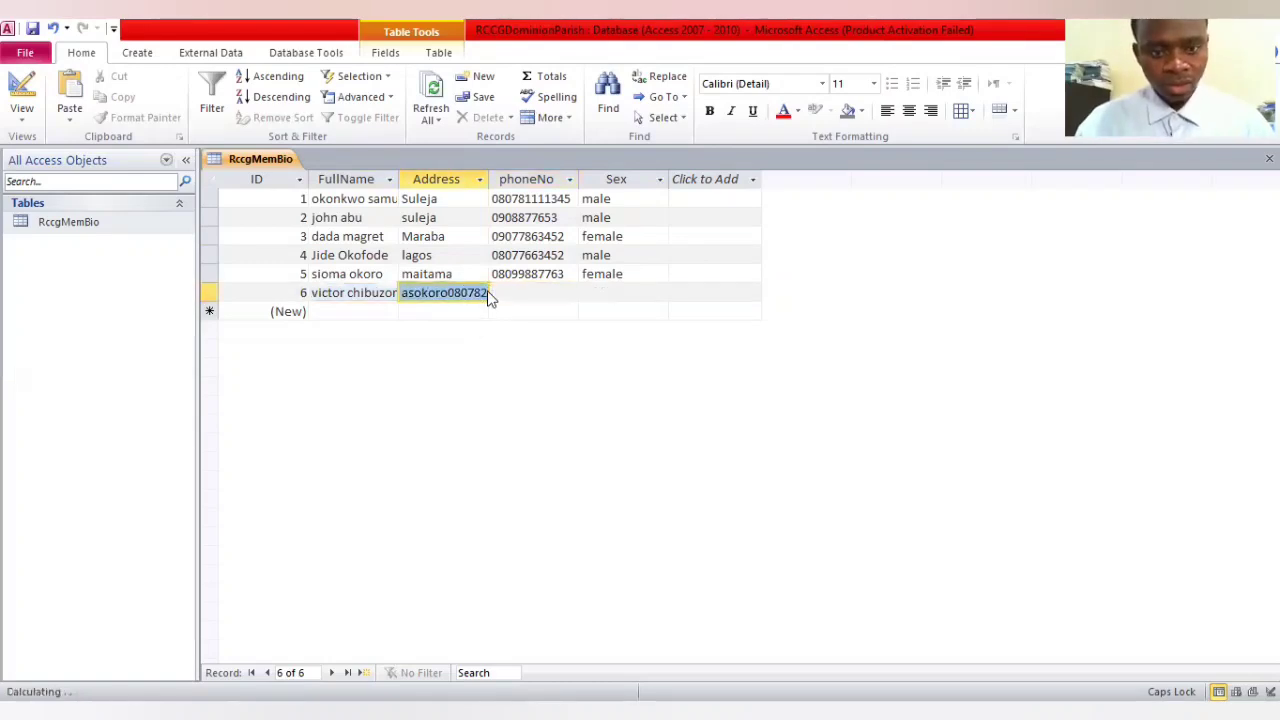
{"action": "key", "text": "Delete"}
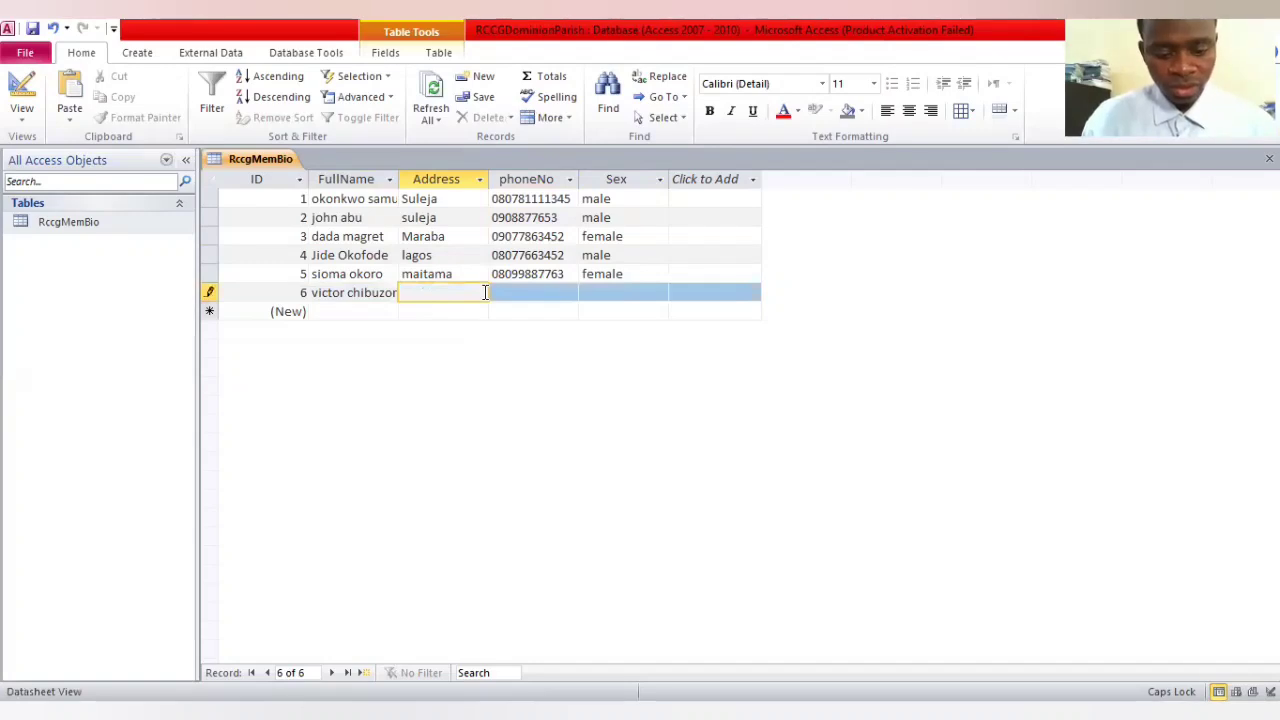
Complete the sixth record with the address Asokoro, the member's phone number and the sex male
{"action": "type", "text": "A"}
{"action": "key", "text": "Caps_Lock"}
{"action": "type", "text": "sokoro"}
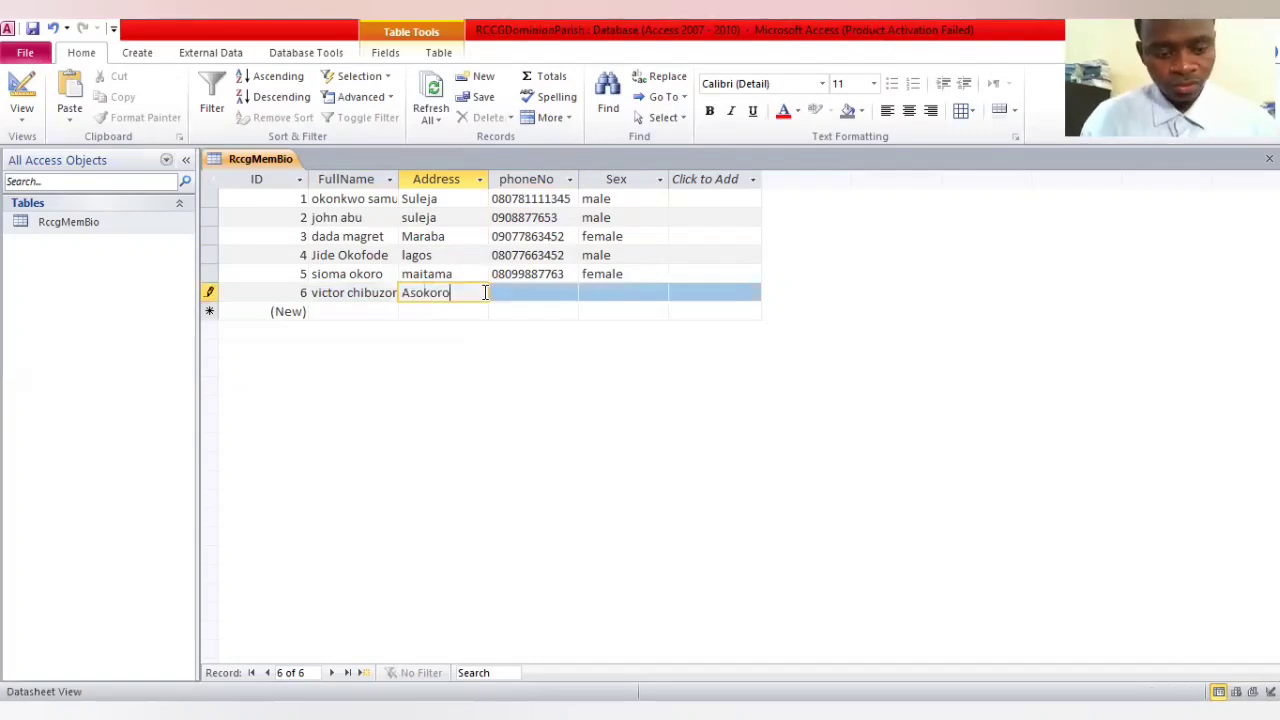
{"action": "key", "text": "Tab"}
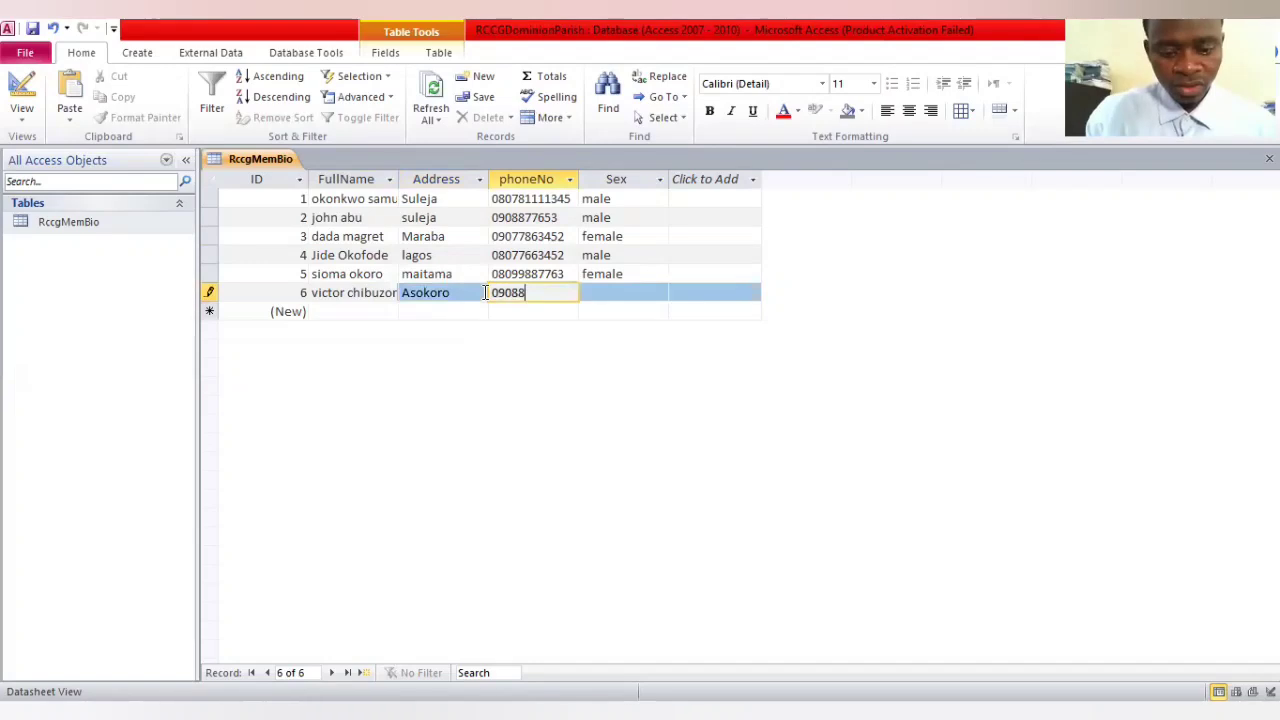
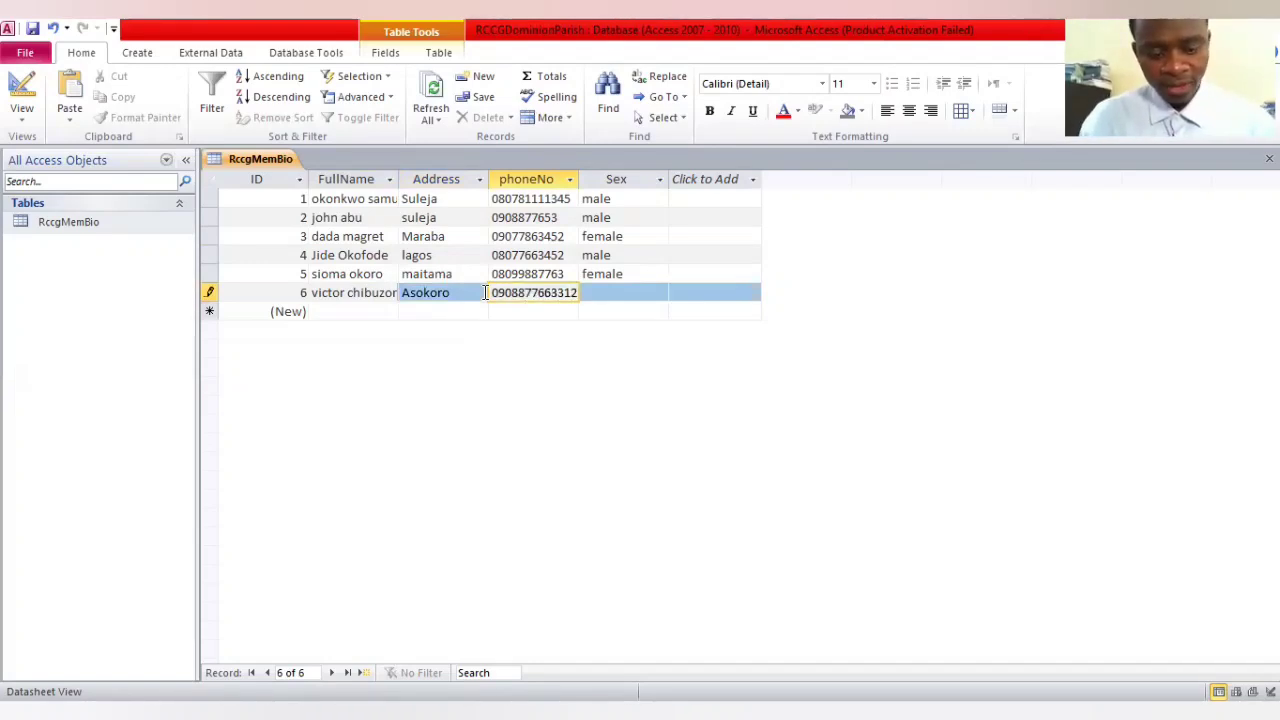
{"action": "key", "text": "Tab"}
{"action": "type", "text": "male"}
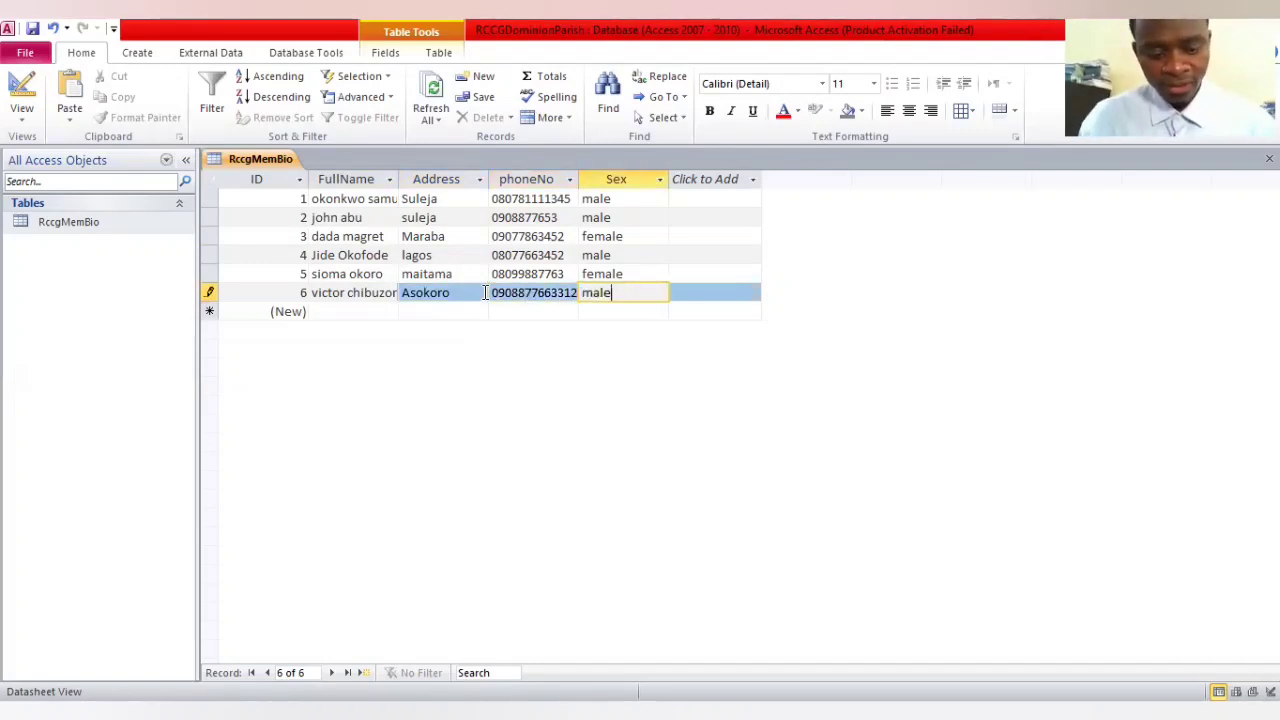
Start a seventh record with the member's full name in FullName and Asokoro as the address
{"action": "left_click", "coordinate": [357, 312]}
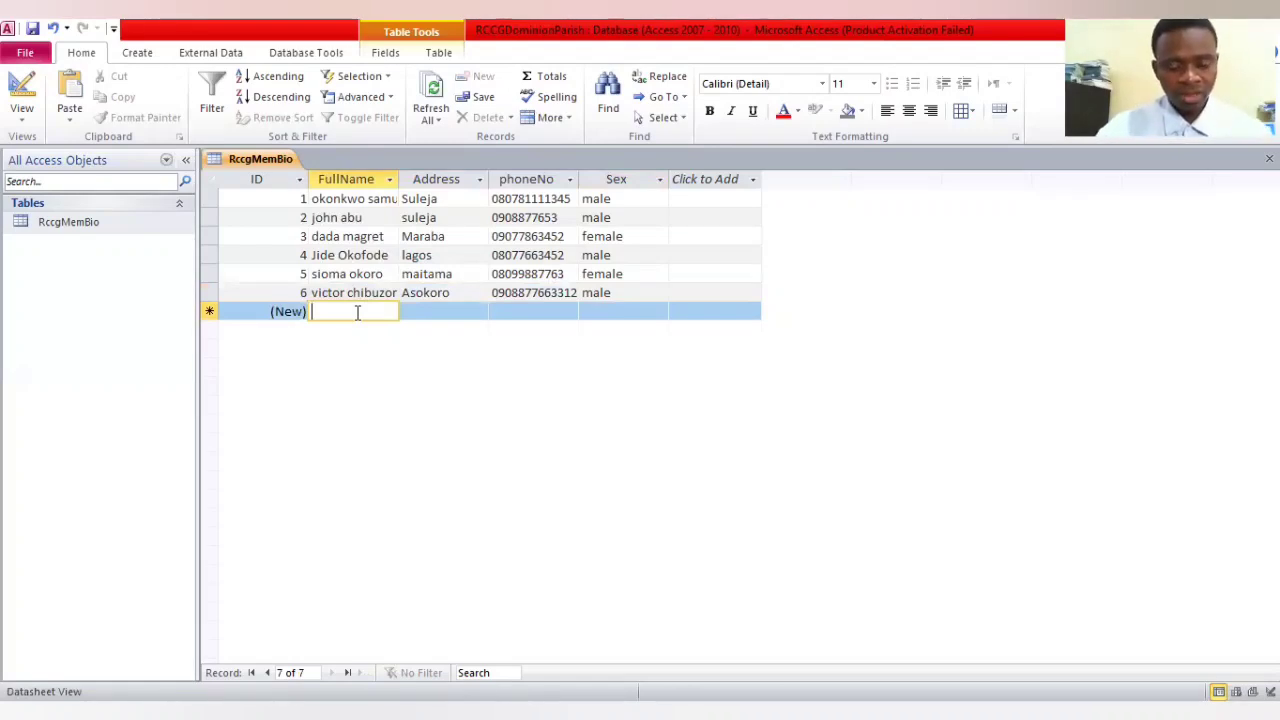
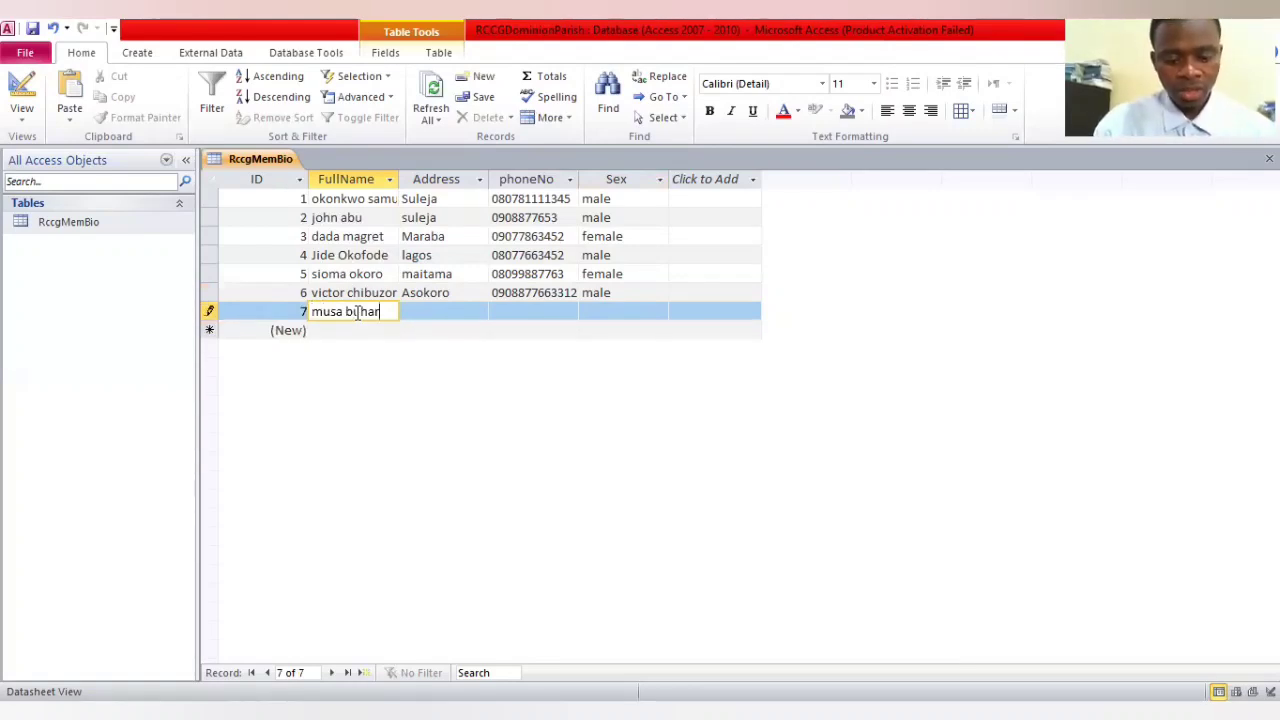
{"action": "key", "text": "Tab"}
{"action": "type", "text": "a"}
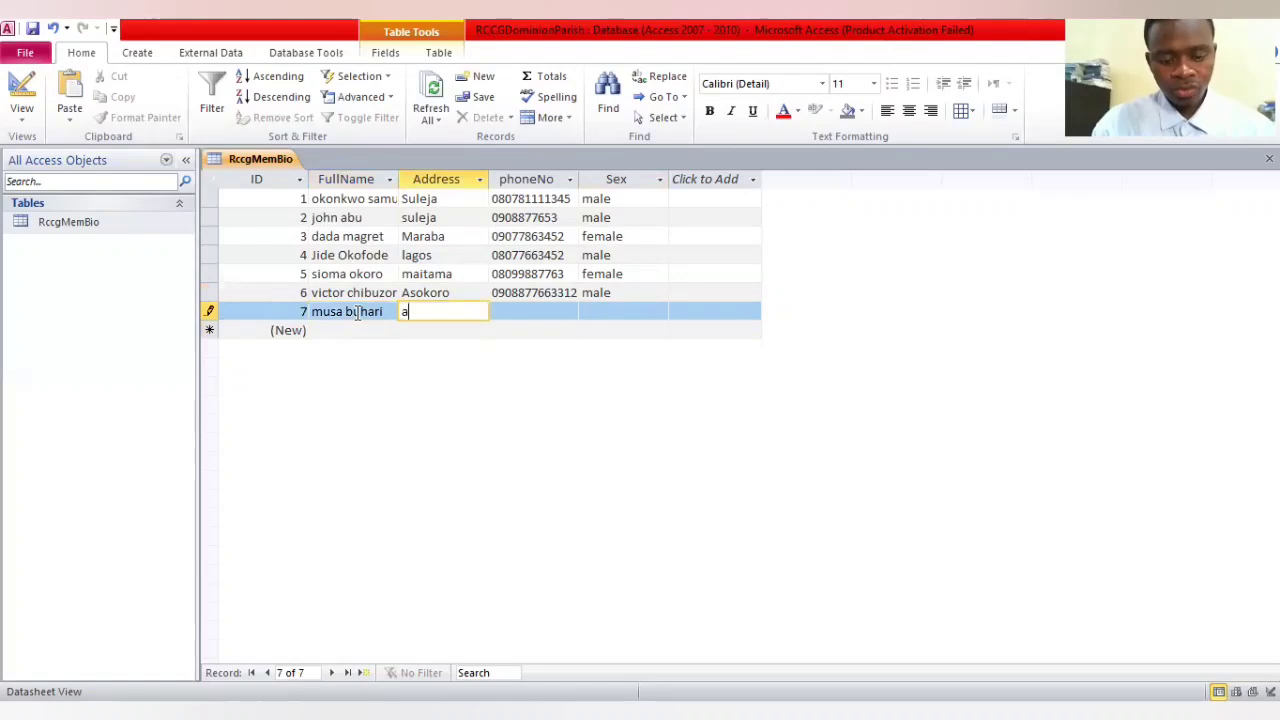
{"action": "type", "text": "sokoro"}
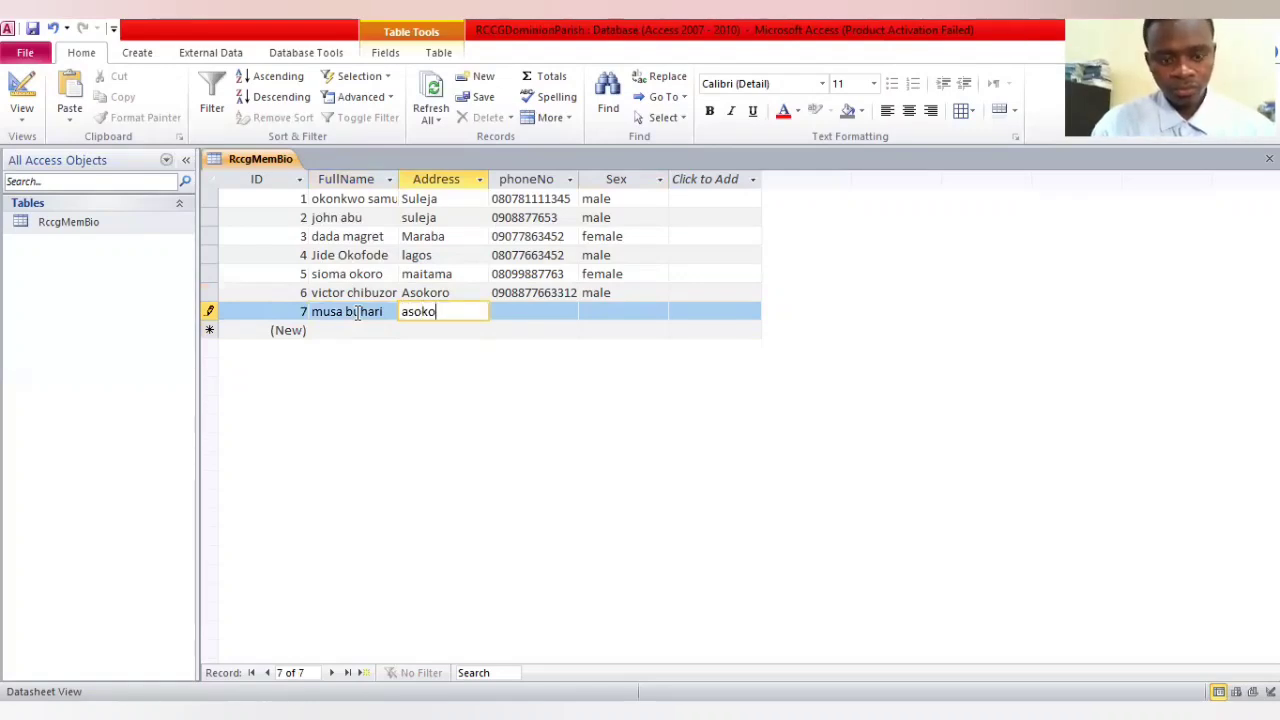
{"action": "key", "text": "Tab"}
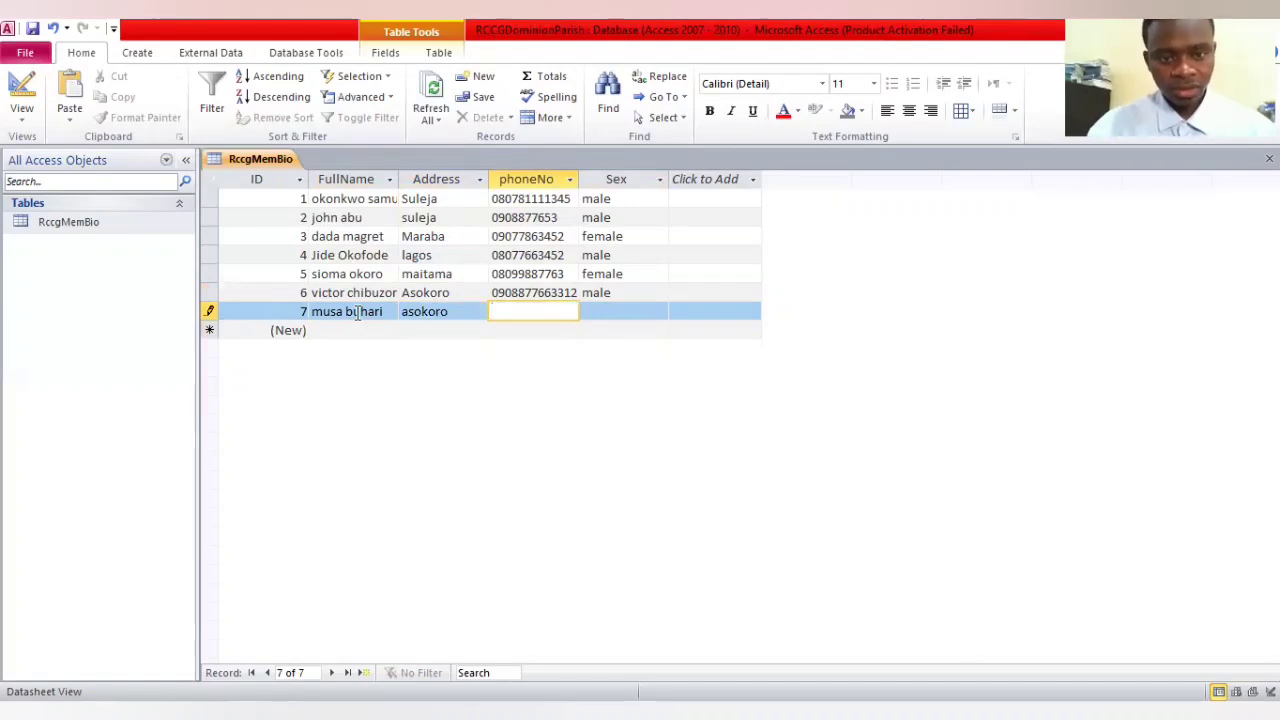
{"action": "left_click", "coordinate": [408, 312]}
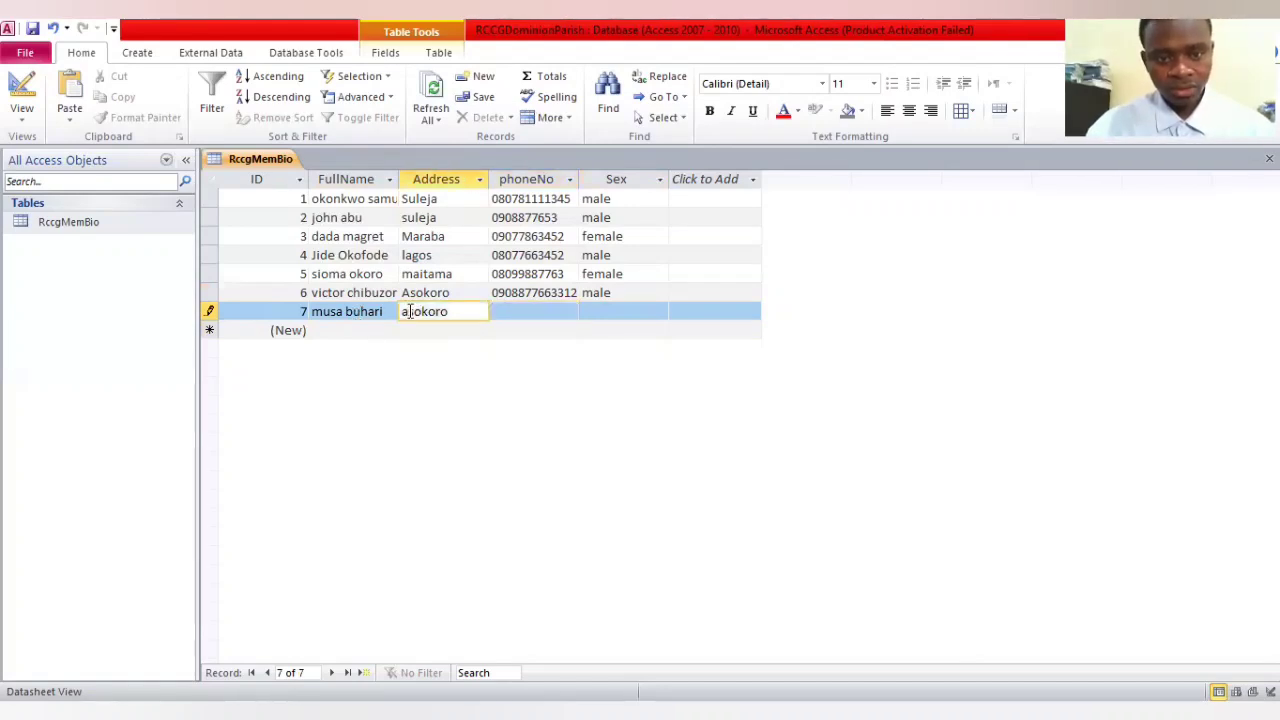
{"action": "key", "text": "BackSpace"}
{"action": "type", "text": "A"}
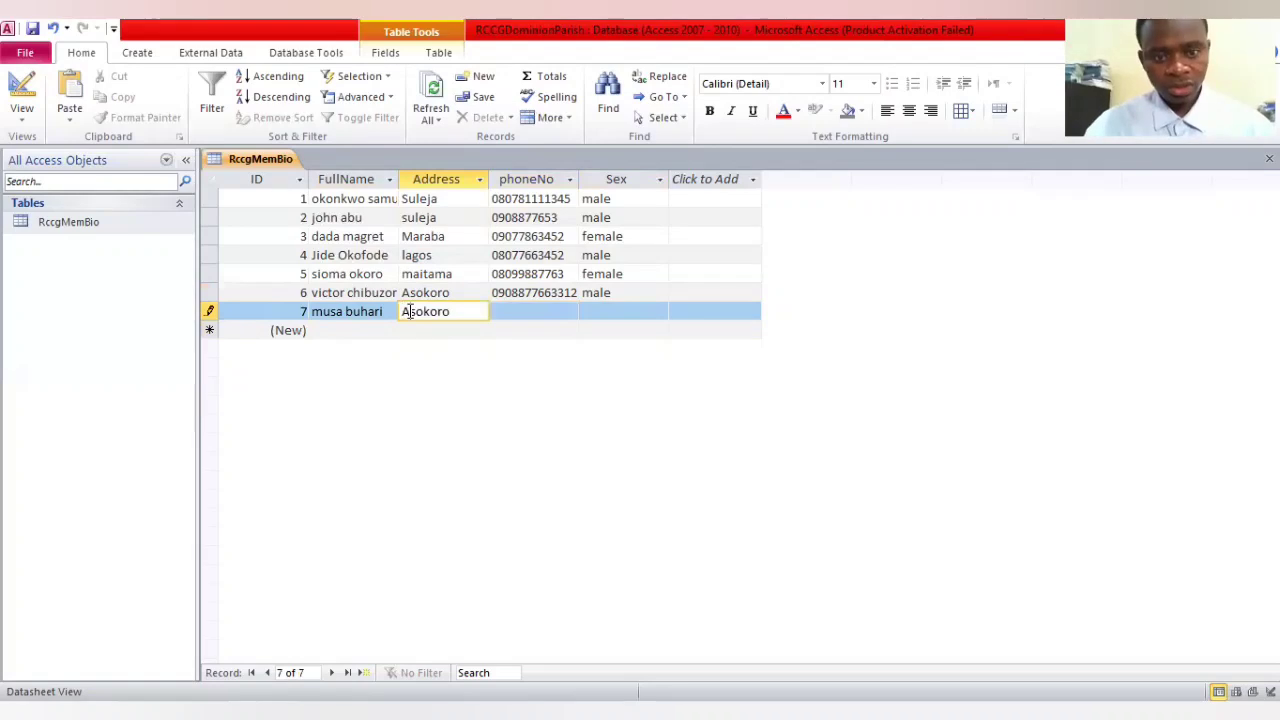
Complete the seventh record with the member's phone number and the sex male
{"action": "left_click", "coordinate": [512, 312]}
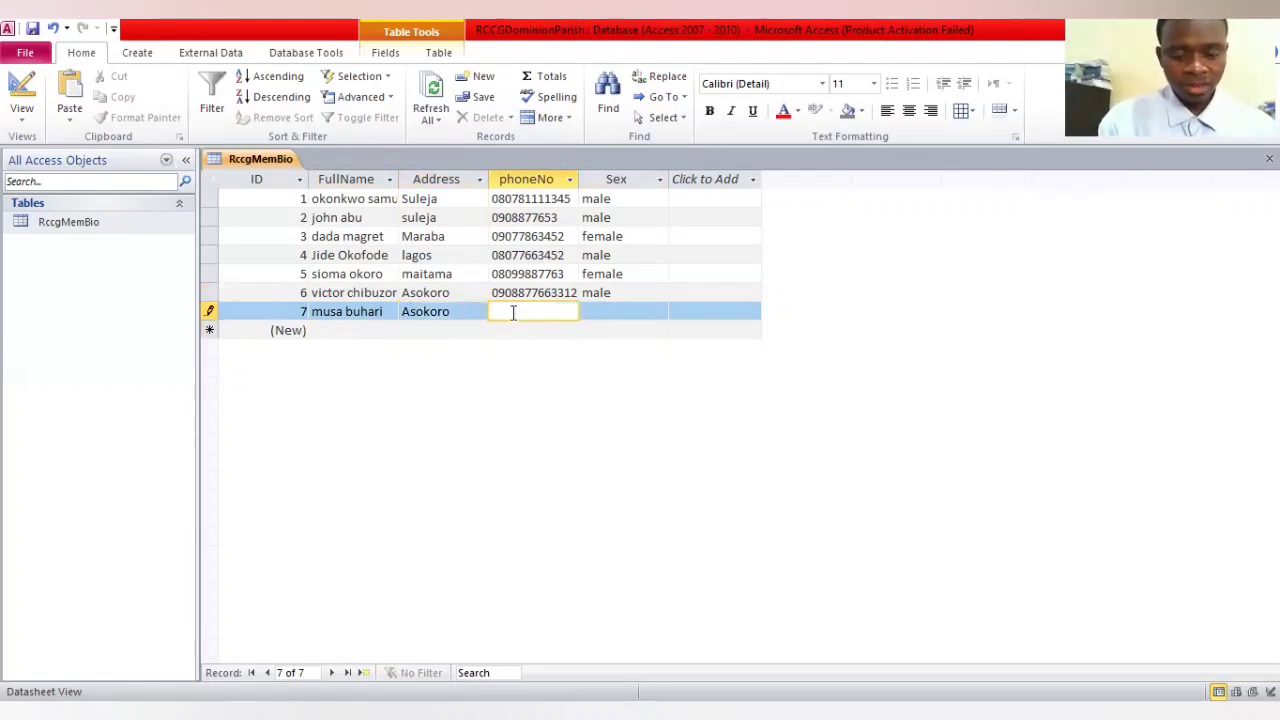
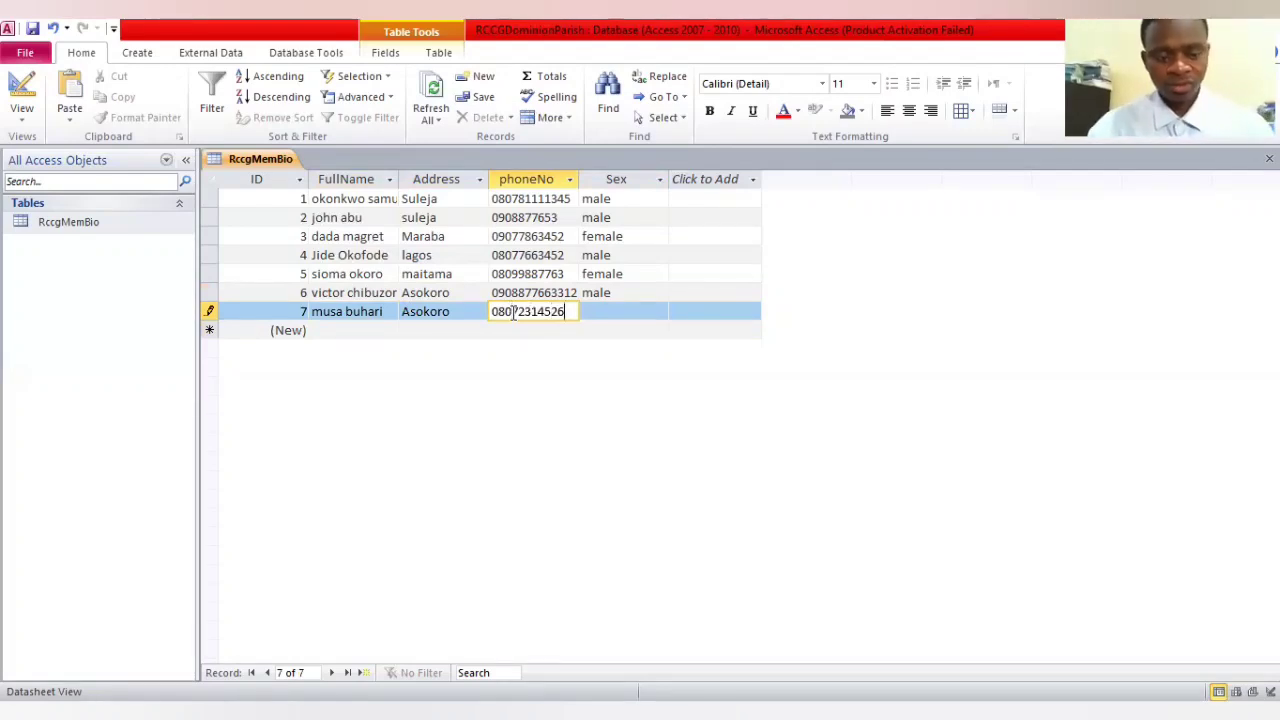
{"action": "key", "text": "Tab"}
{"action": "type", "text": "m"}
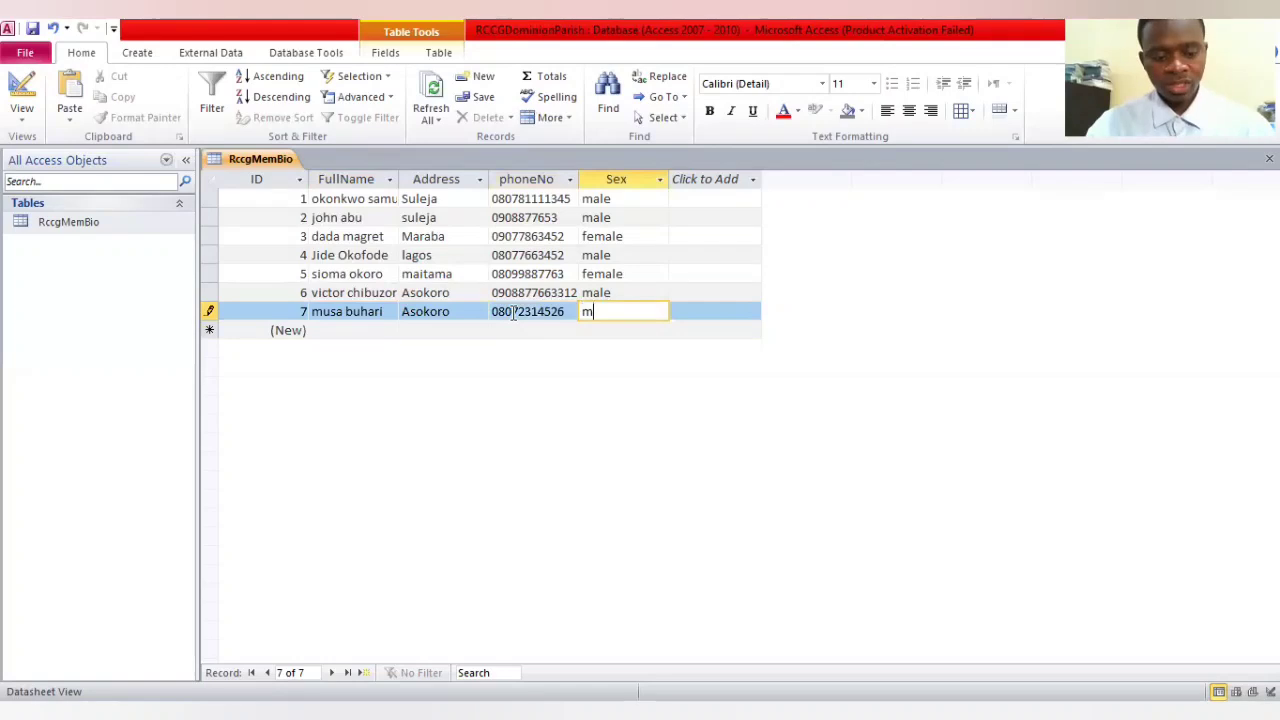
{"action": "type", "text": "ale"}
Start an eighth record with the member's full name in FullName and maitama as the address
{"action": "left_click", "coordinate": [373, 332]}
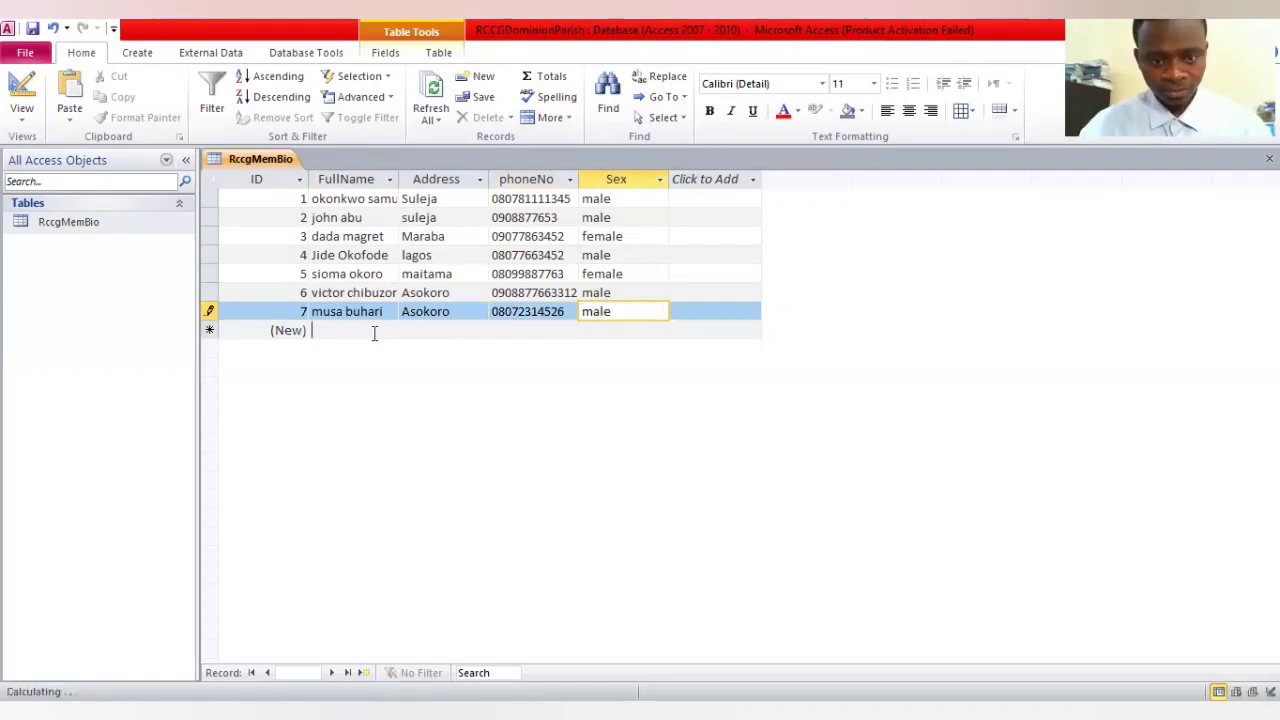
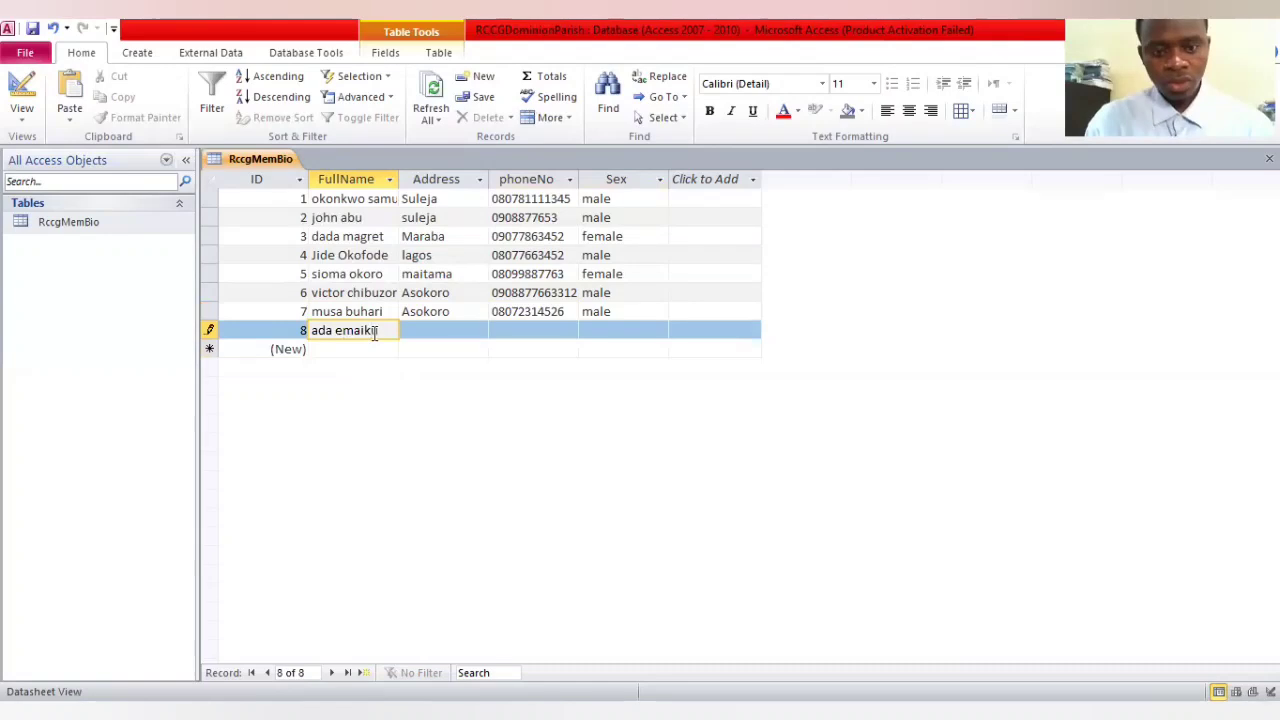
{"action": "key", "text": "Tab"}
{"action": "type", "text": "maitama"}
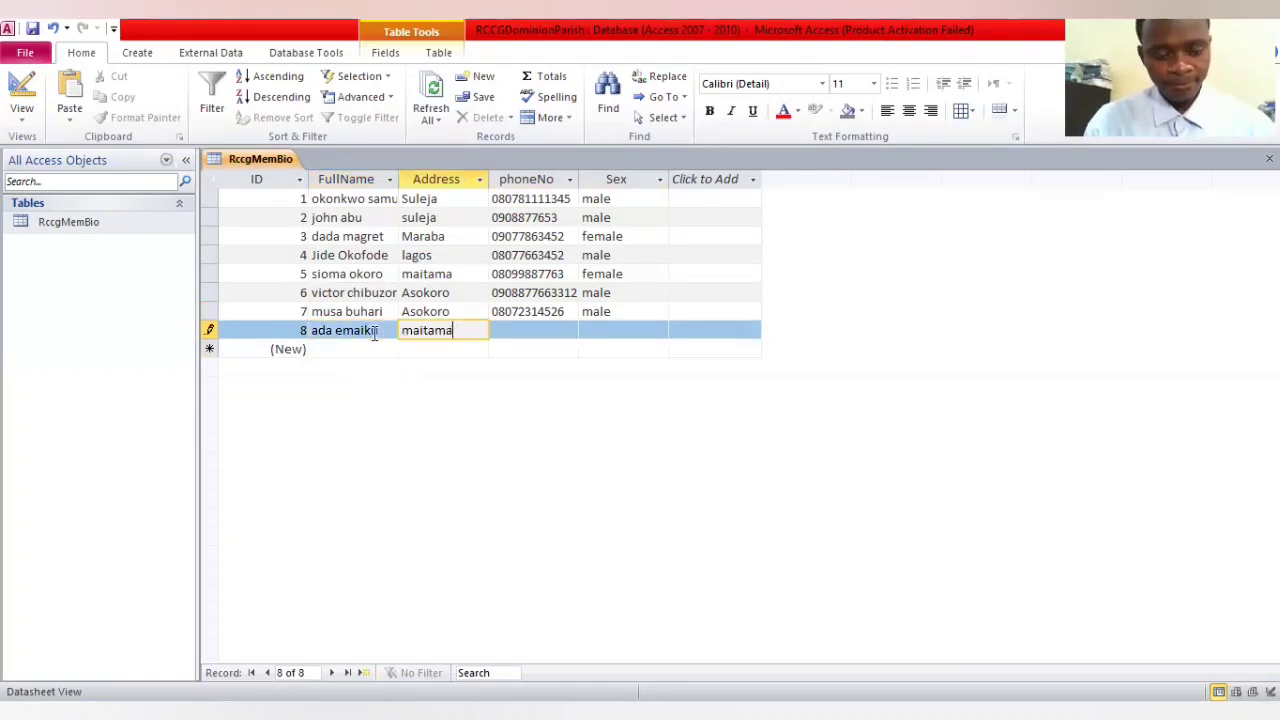
Complete the eighth record with the member's phone number and the sex female
{"action": "key", "text": "Tab"}
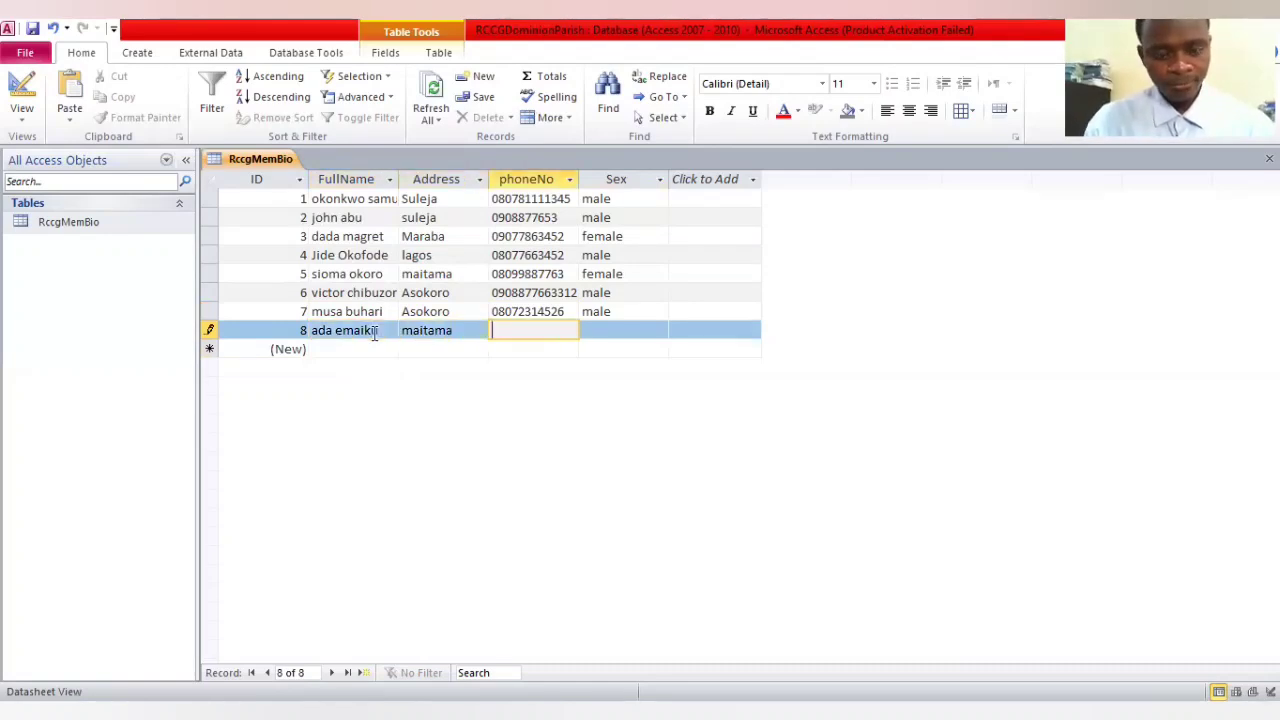
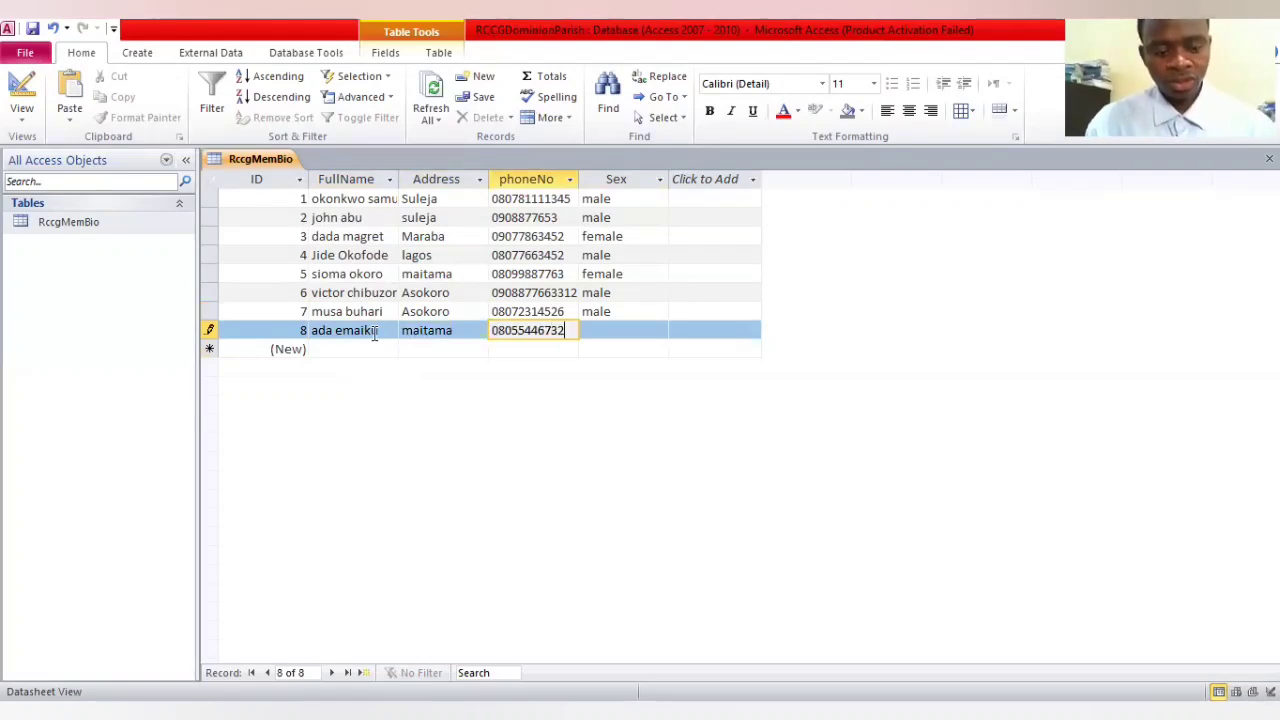
{"action": "key", "text": "Tab"}
{"action": "type", "text": "female"}
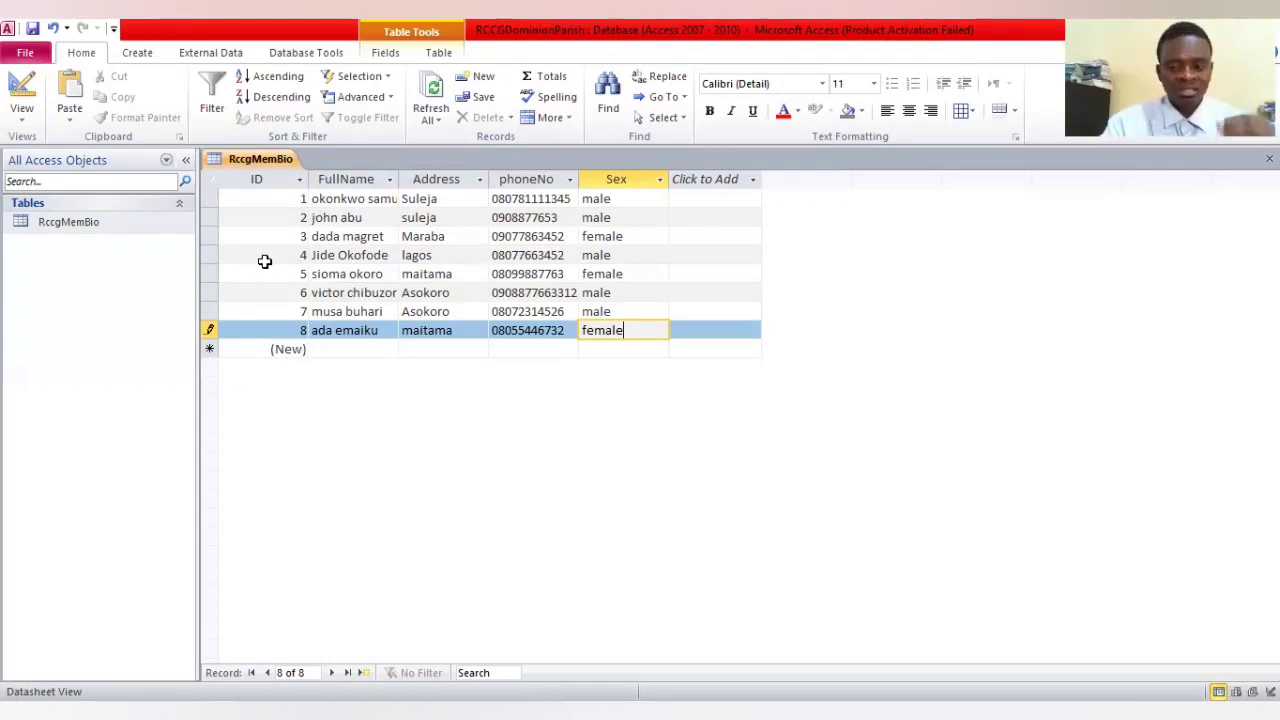
{"action": "left_click", "coordinate": [209, 181]}
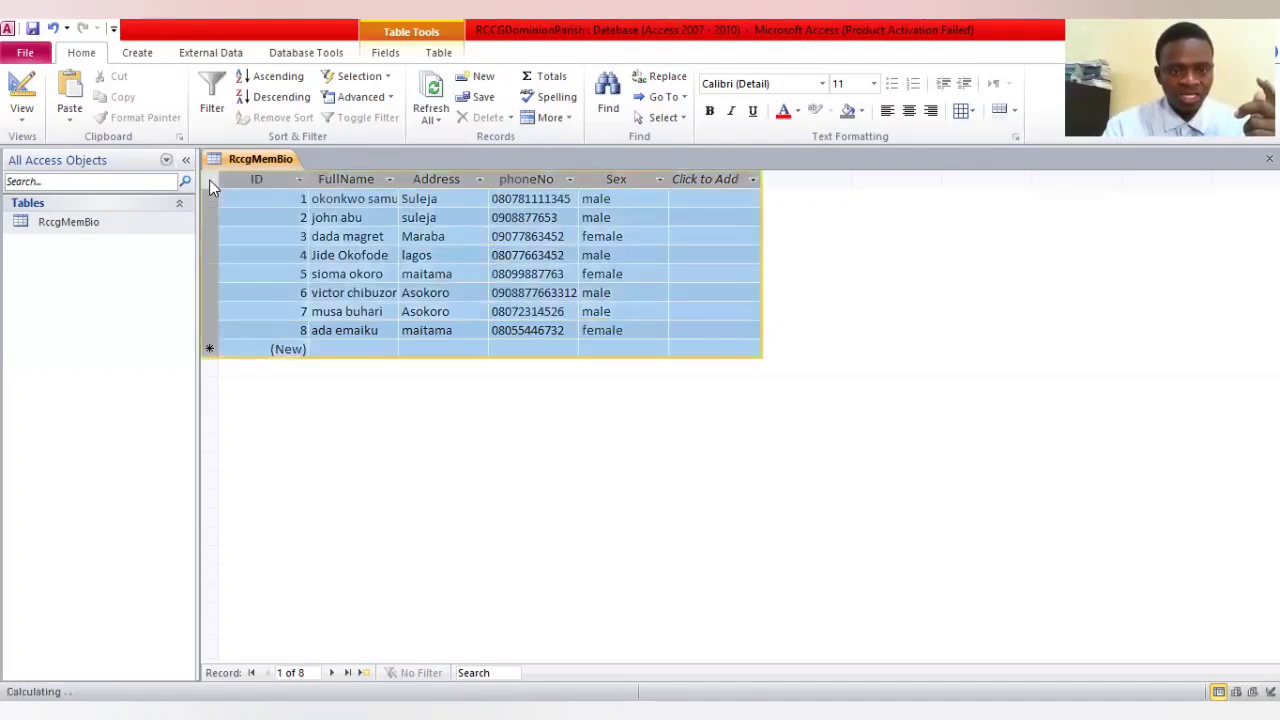
{"action": "right_click", "coordinate": [209, 181]}
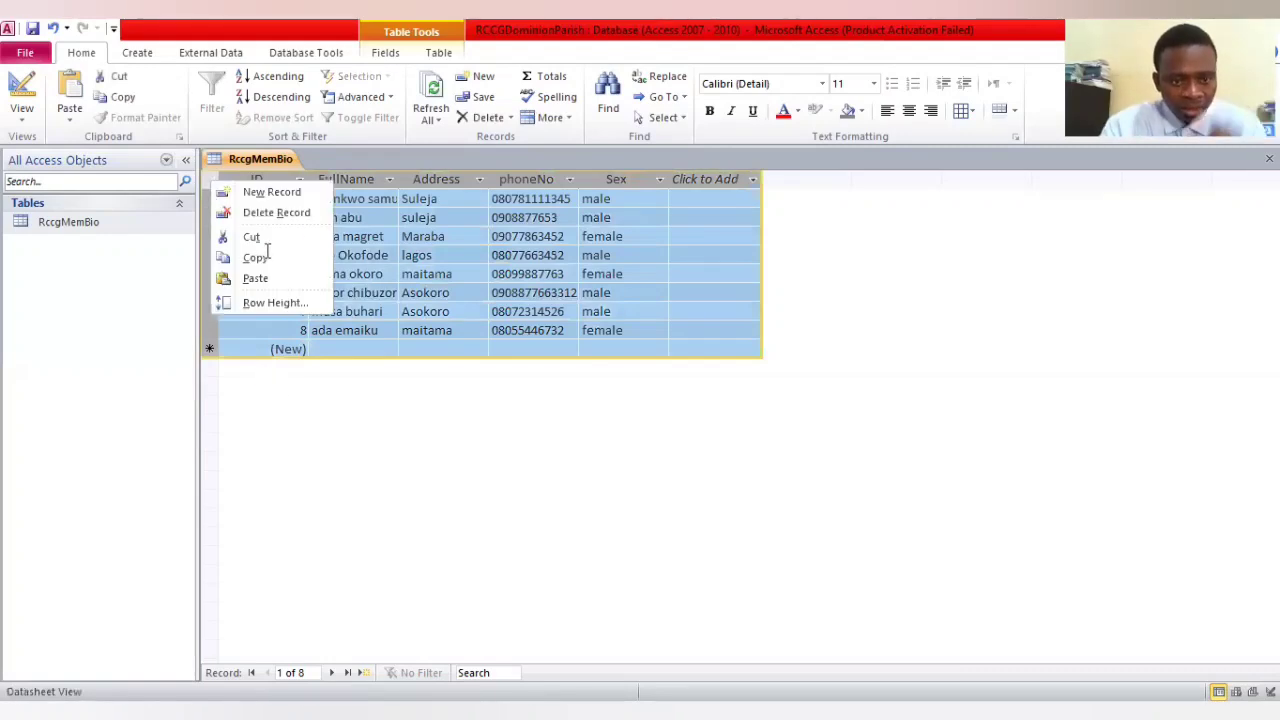
{"action": "left_click", "coordinate": [241, 178]}
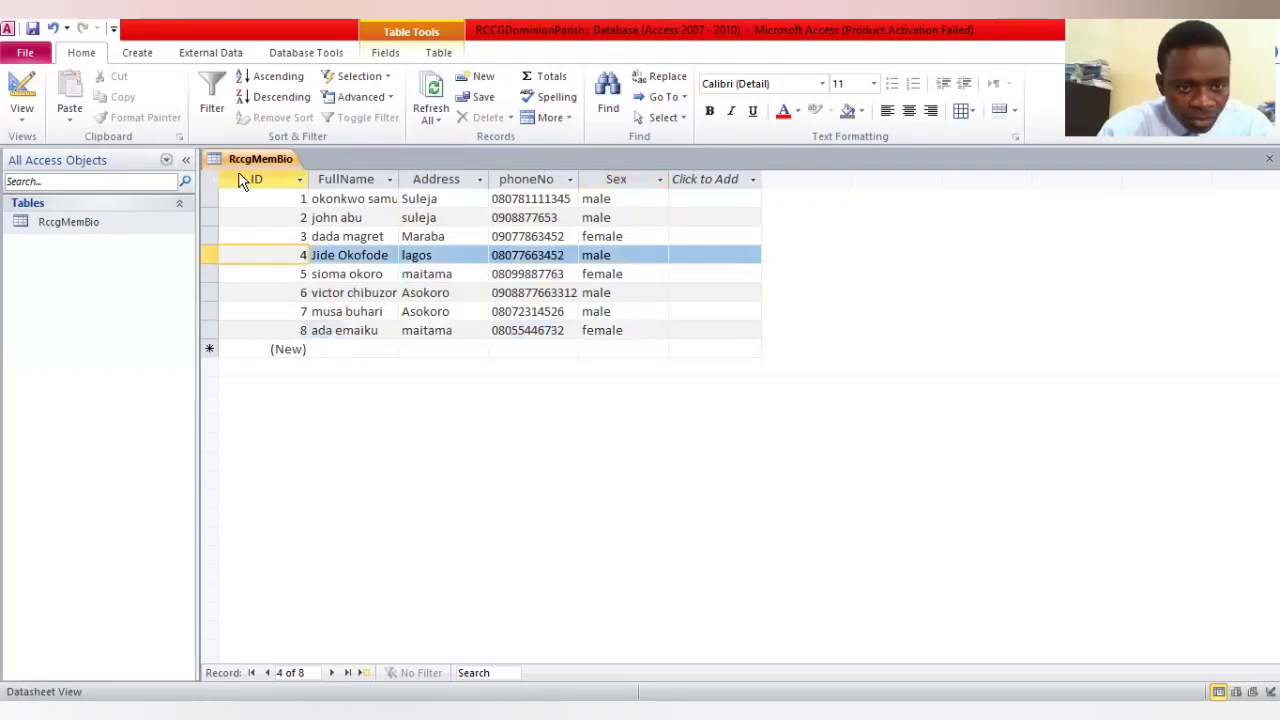
{"action": "right_click", "coordinate": [241, 180]}
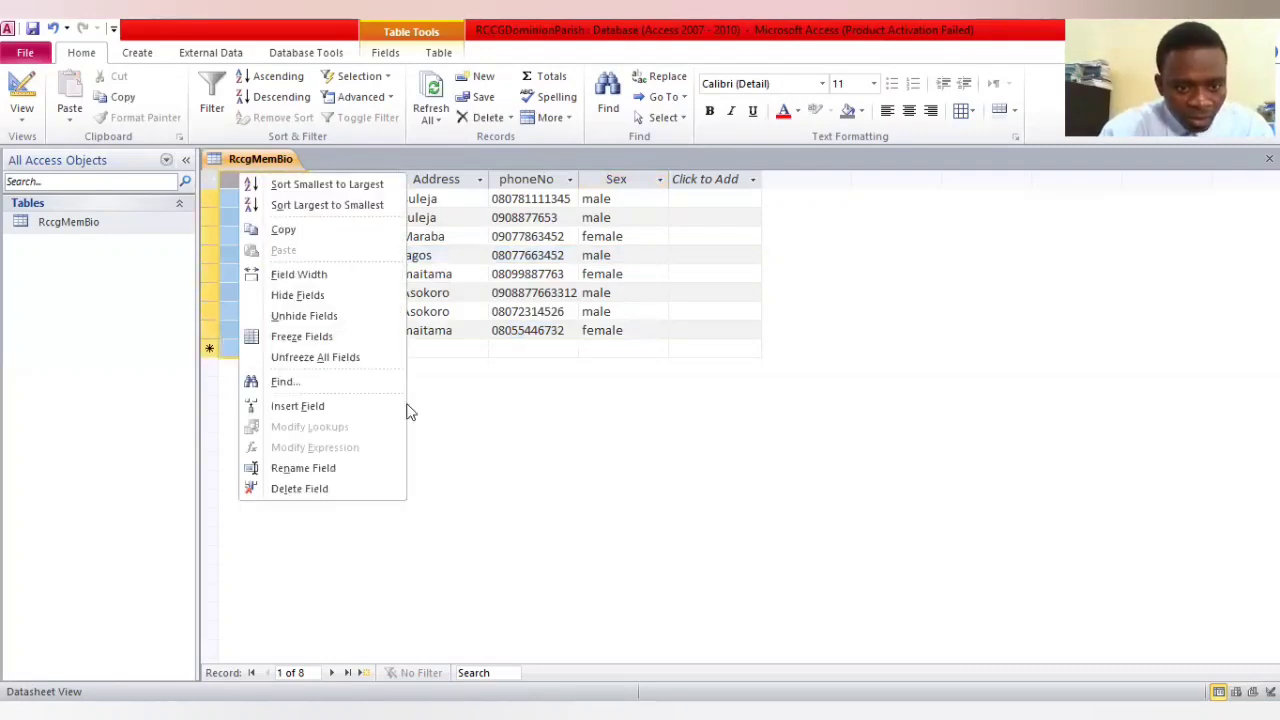
{"action": "left_click", "coordinate": [210, 185]}
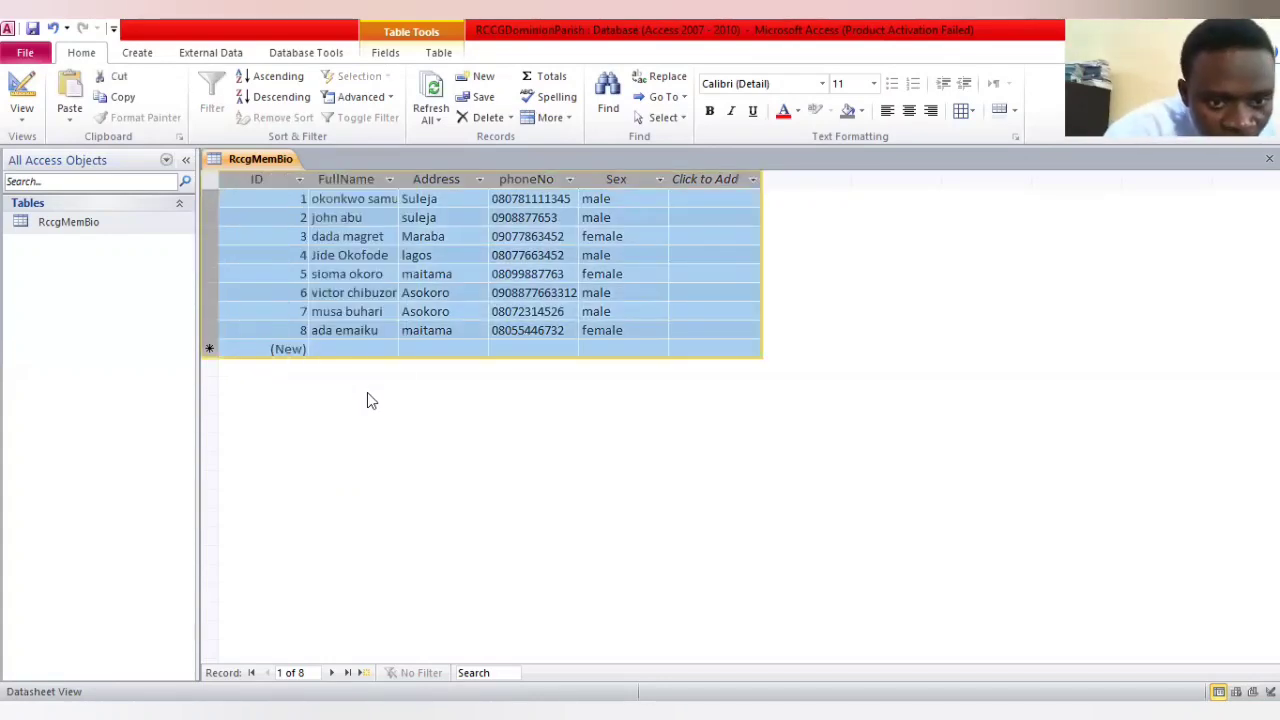
{"action": "left_click", "coordinate": [415, 330]}
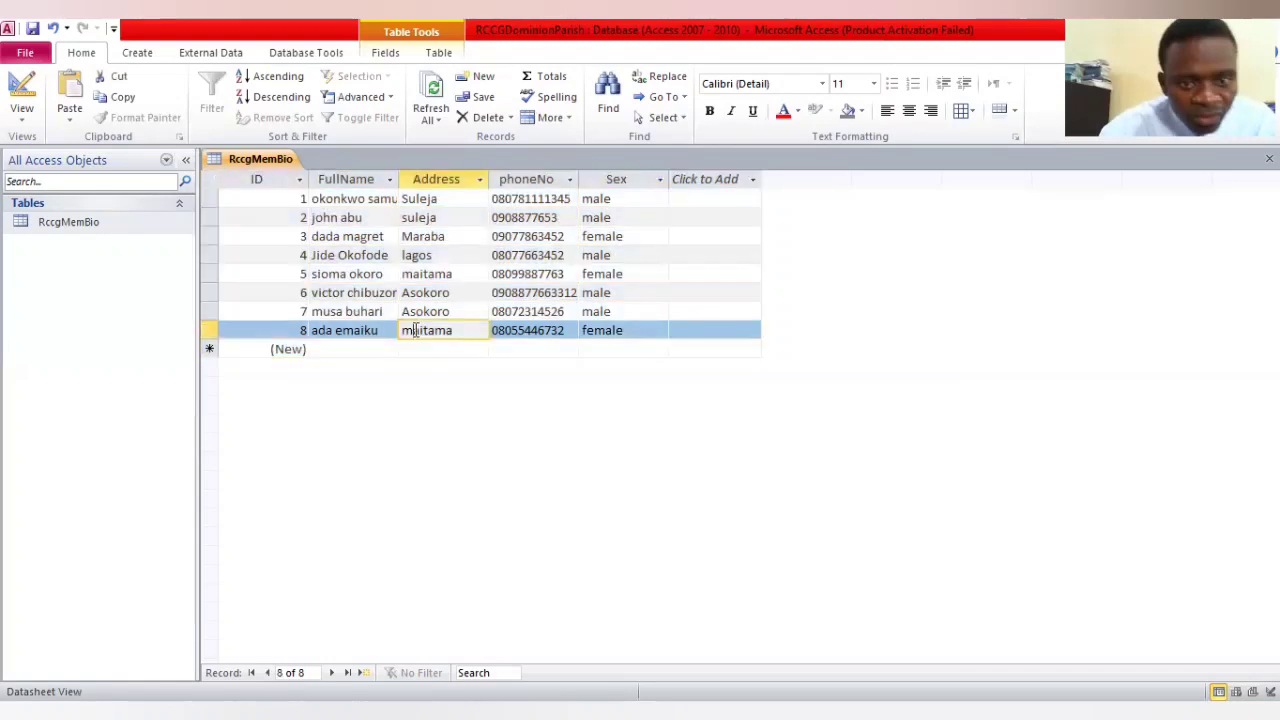
{"action": "left_click", "coordinate": [303, 184]}
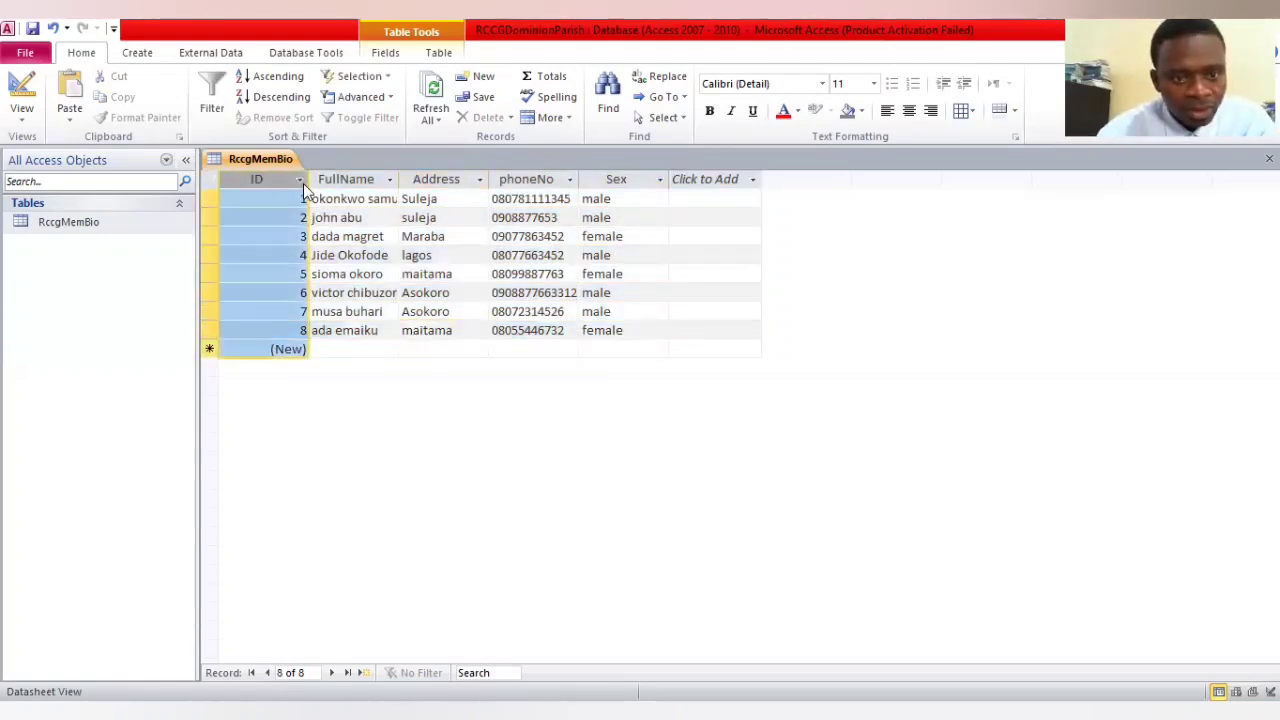
{"action": "right_click", "coordinate": [249, 185]}
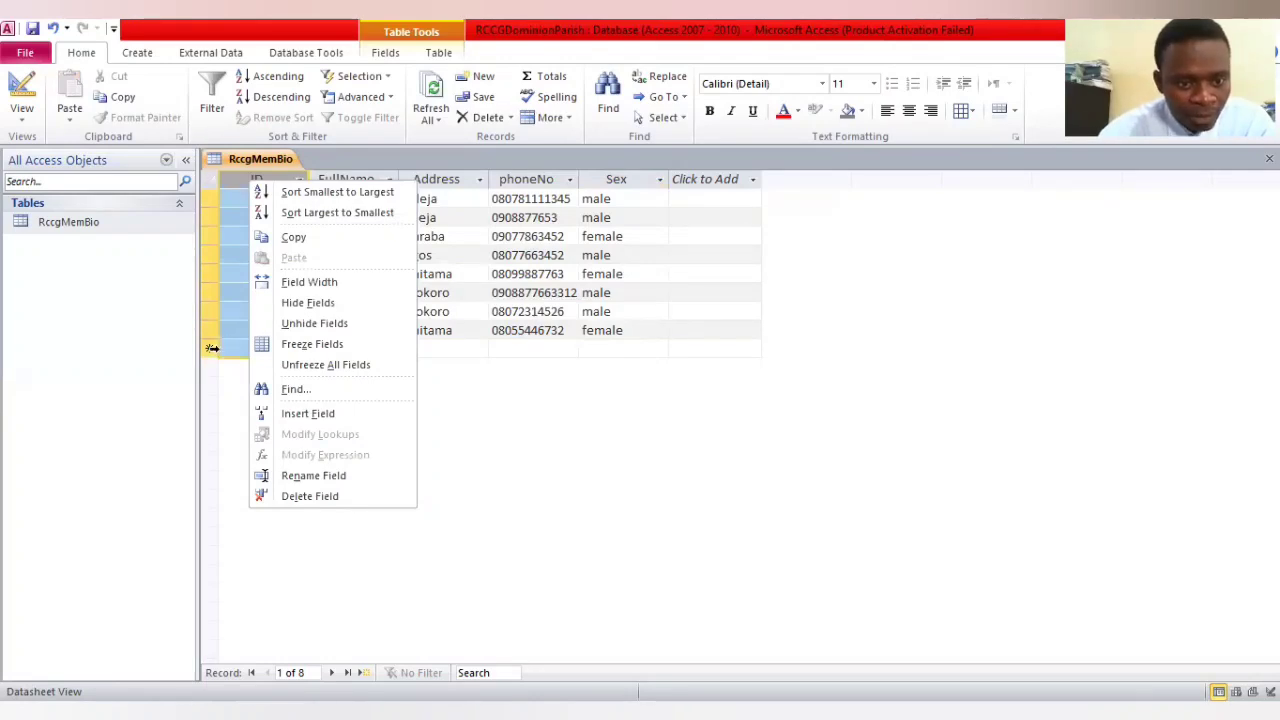
{"action": "left_click", "coordinate": [215, 187]}
{"action": "left_click", "coordinate": [207, 180]}
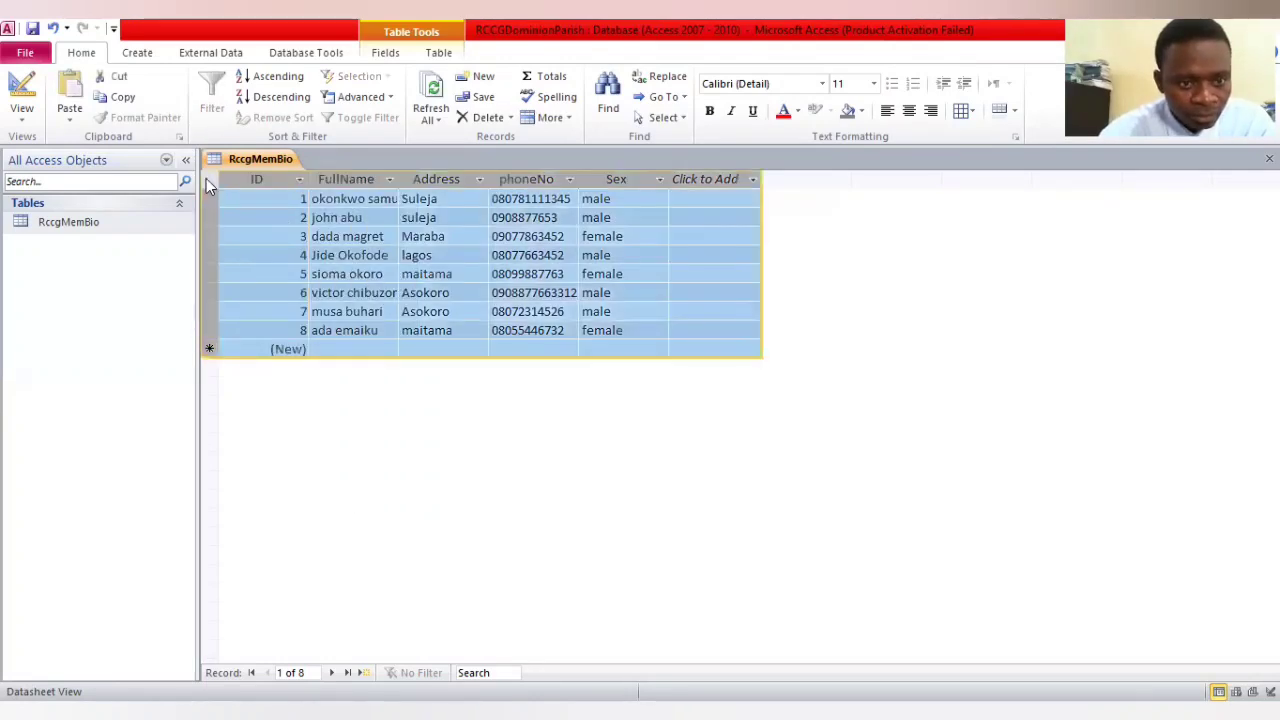
{"action": "right_click", "coordinate": [206, 178]}
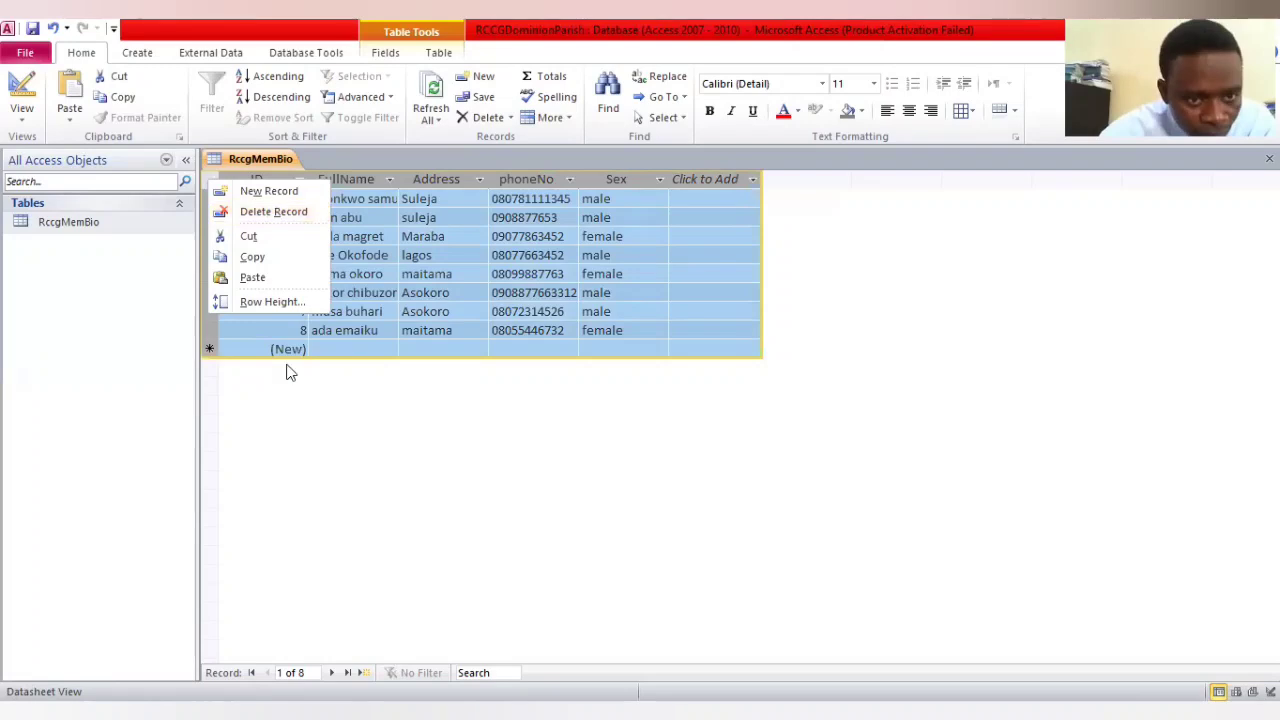
{"action": "left_click", "coordinate": [341, 317]}
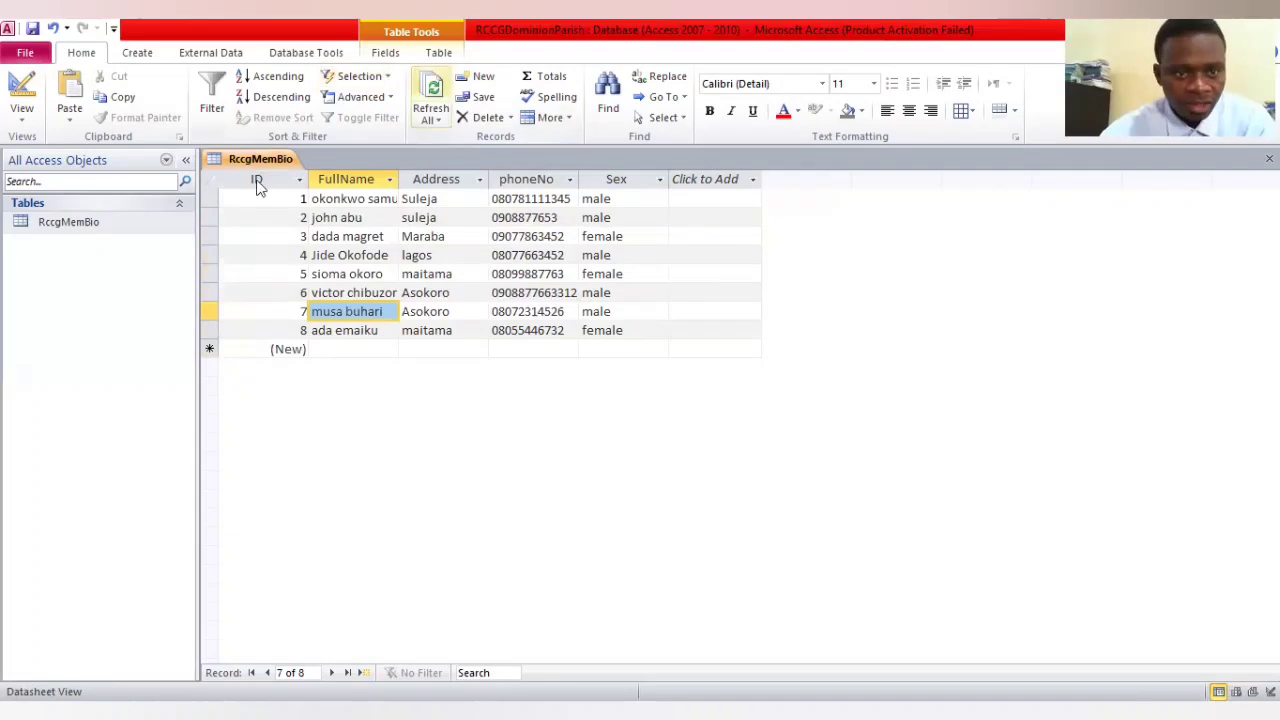
{"action": "left_click", "coordinate": [225, 180]}
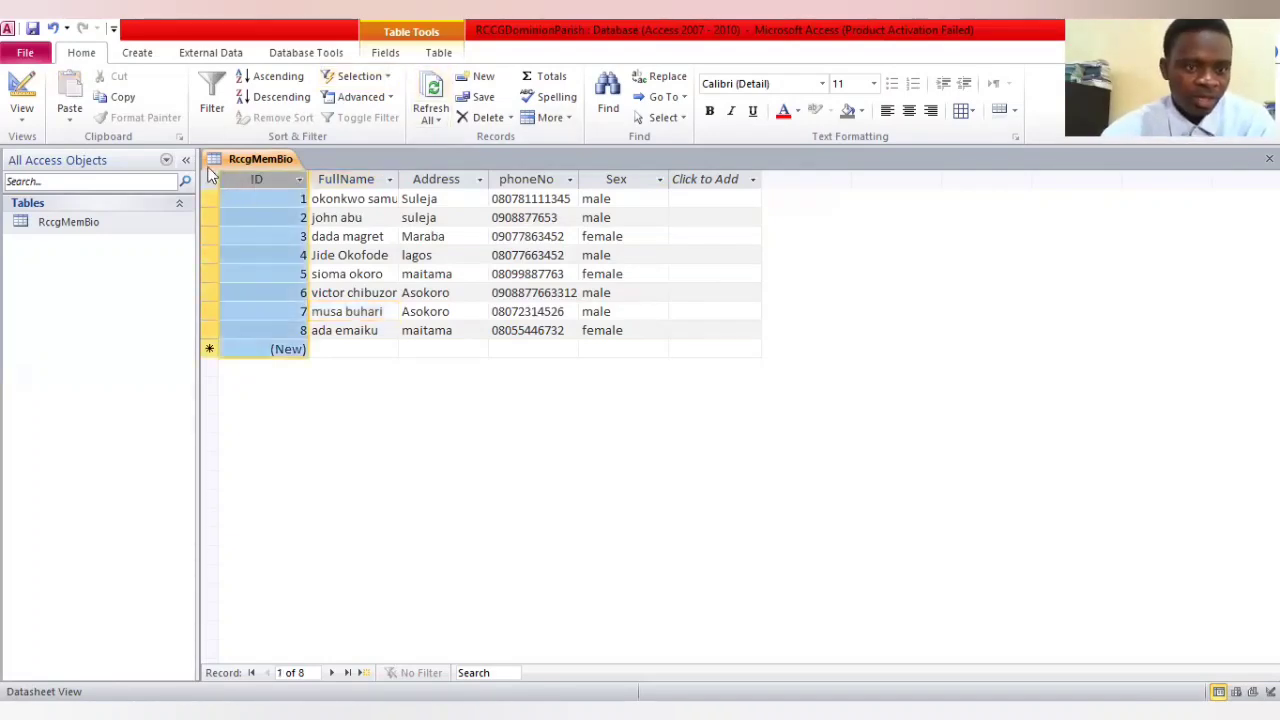
{"action": "left_click", "coordinate": [210, 184]}
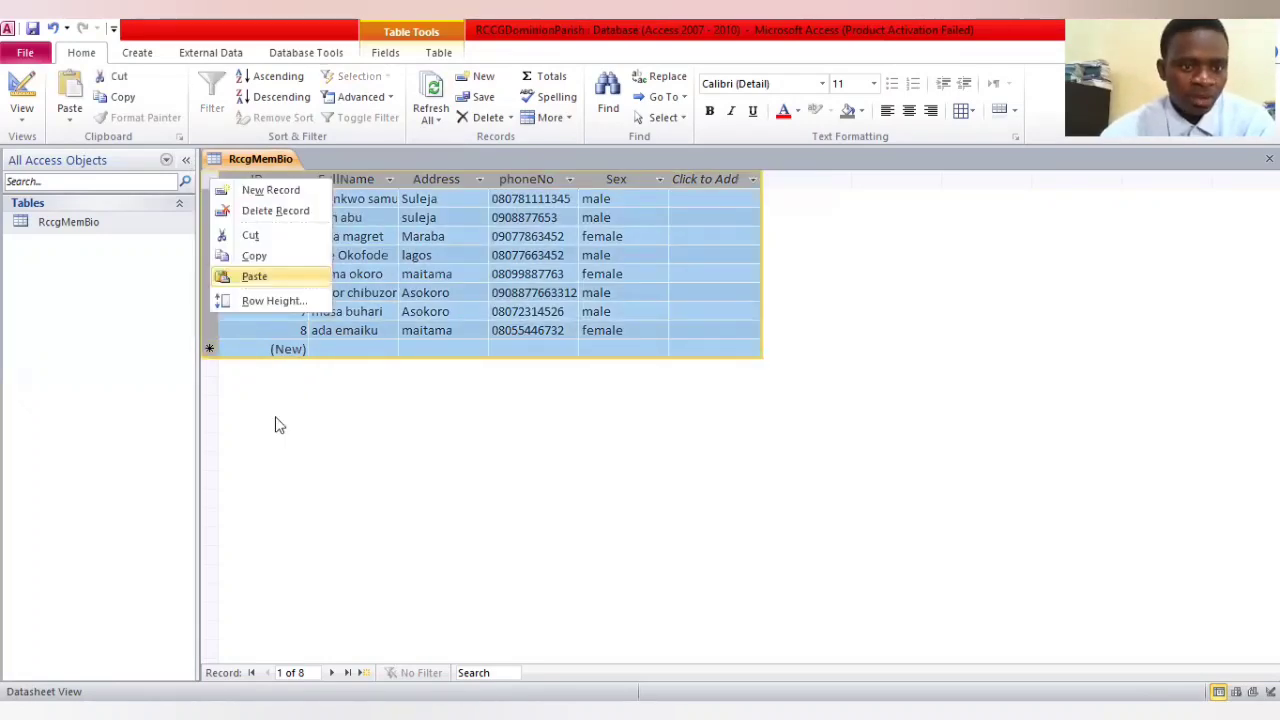
Remove the primary key from the ID field in the table's Design View, save the table and return to the datasheet
{"action": "left_click", "coordinate": [28, 126]}
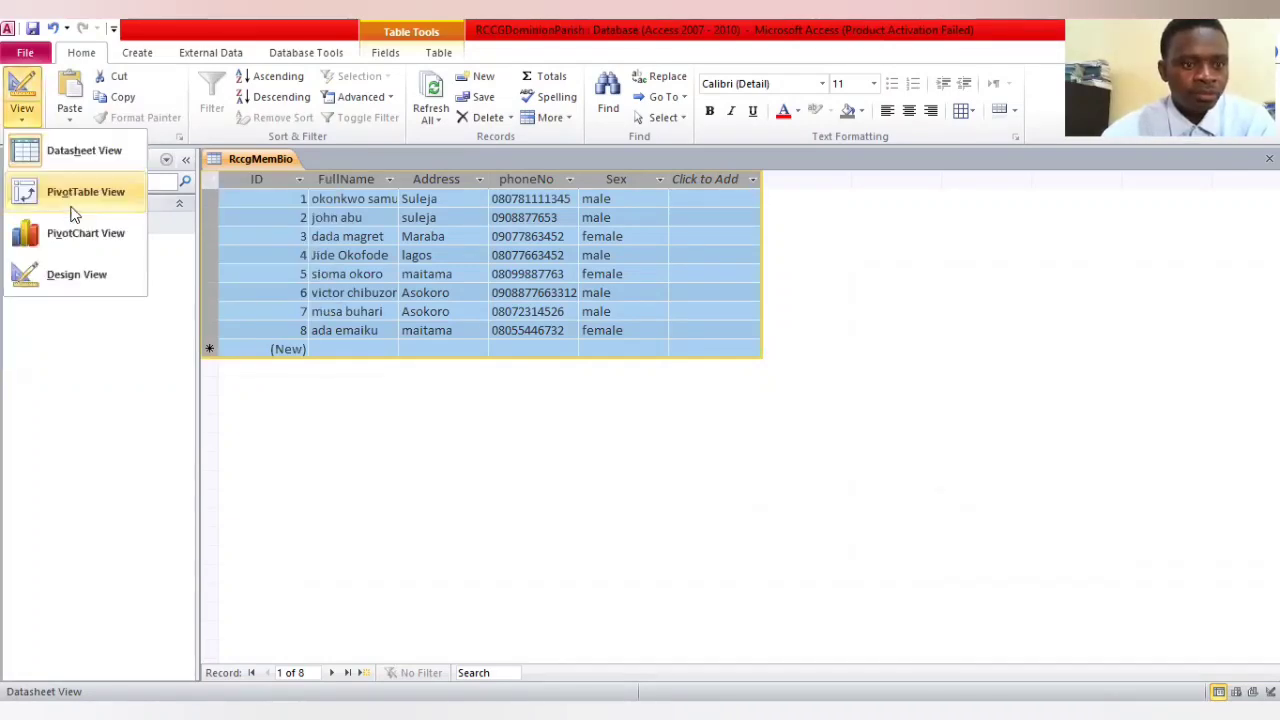
{"action": "left_click", "coordinate": [72, 274]}
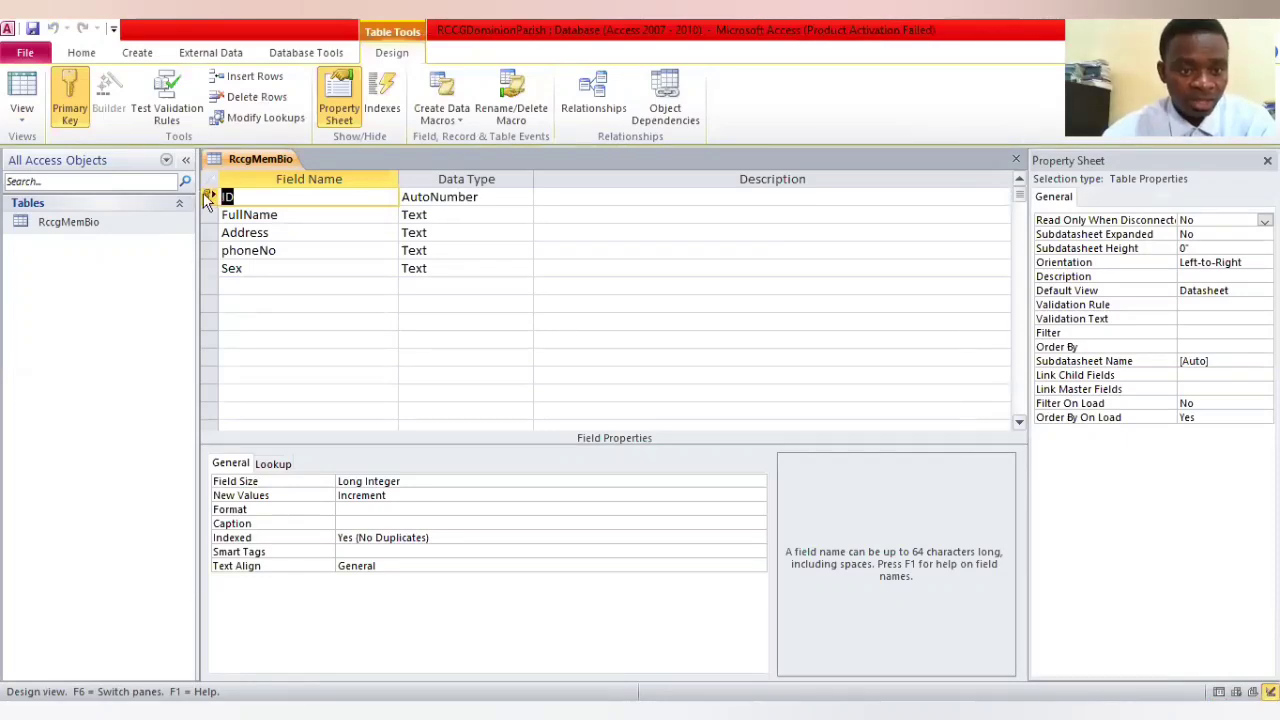
{"action": "right_click", "coordinate": [206, 195]}
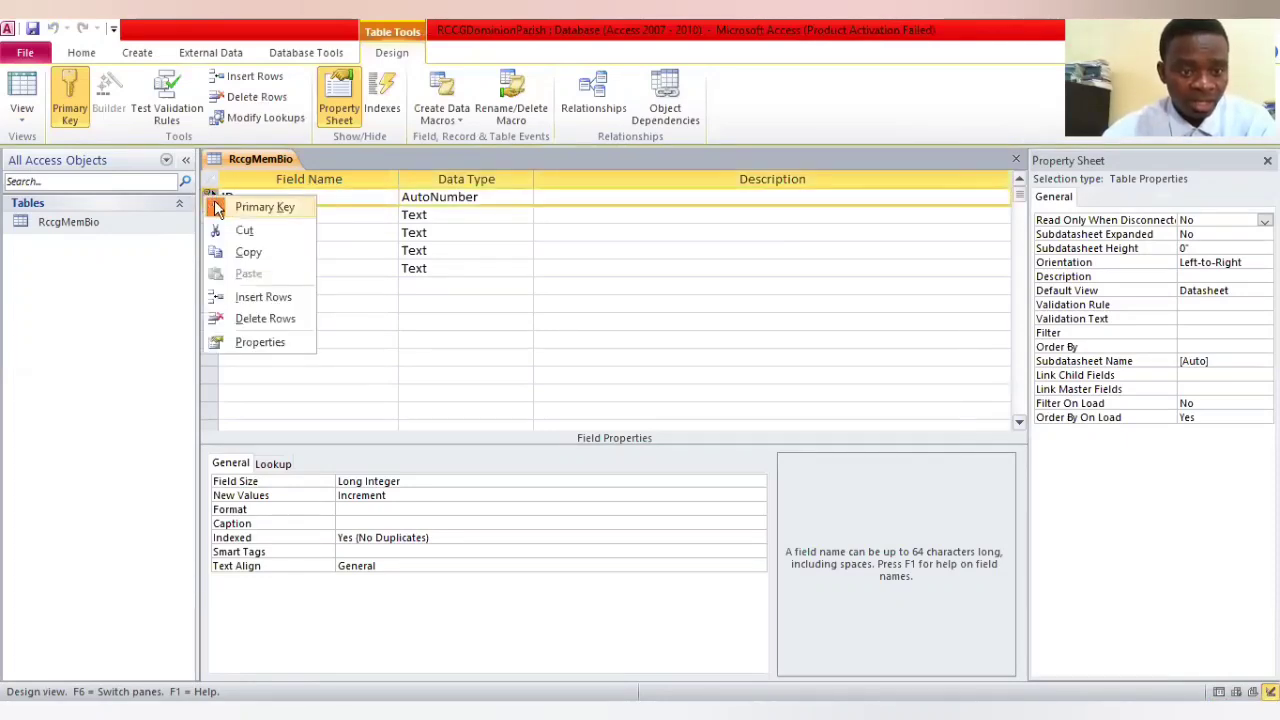
{"action": "left_click", "coordinate": [212, 207]}
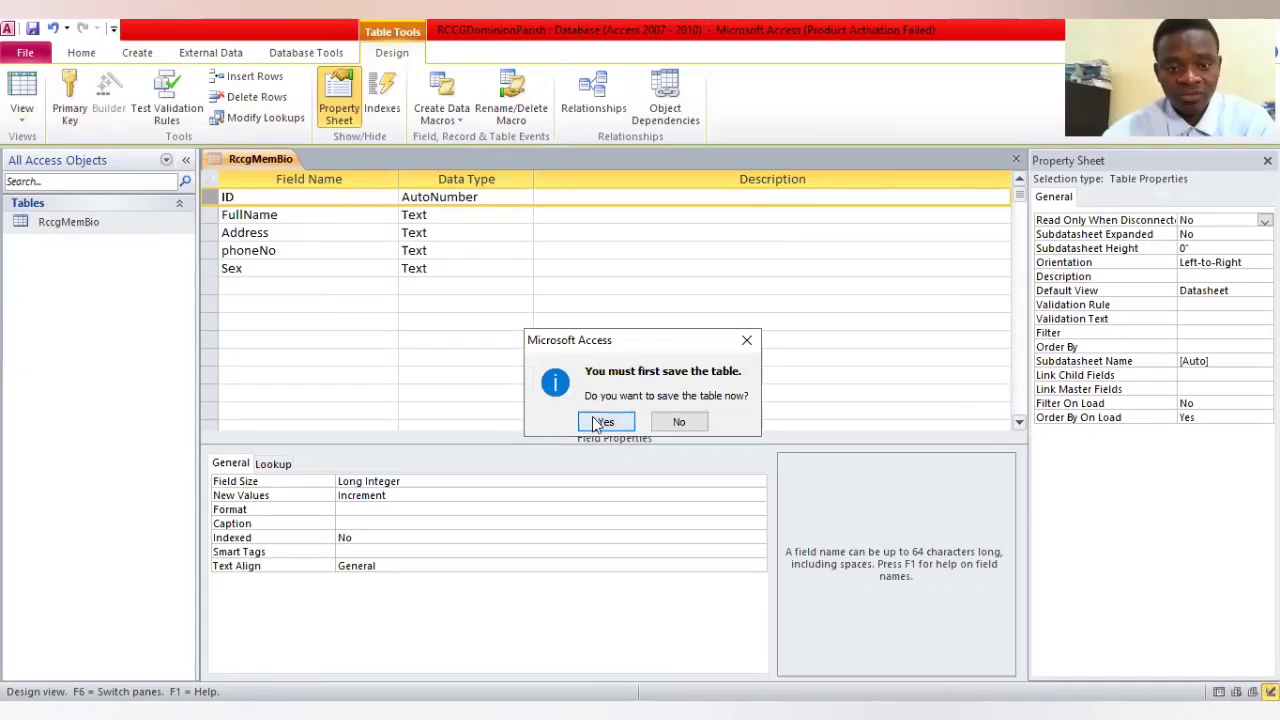
{"action": "key", "text": "Return"}
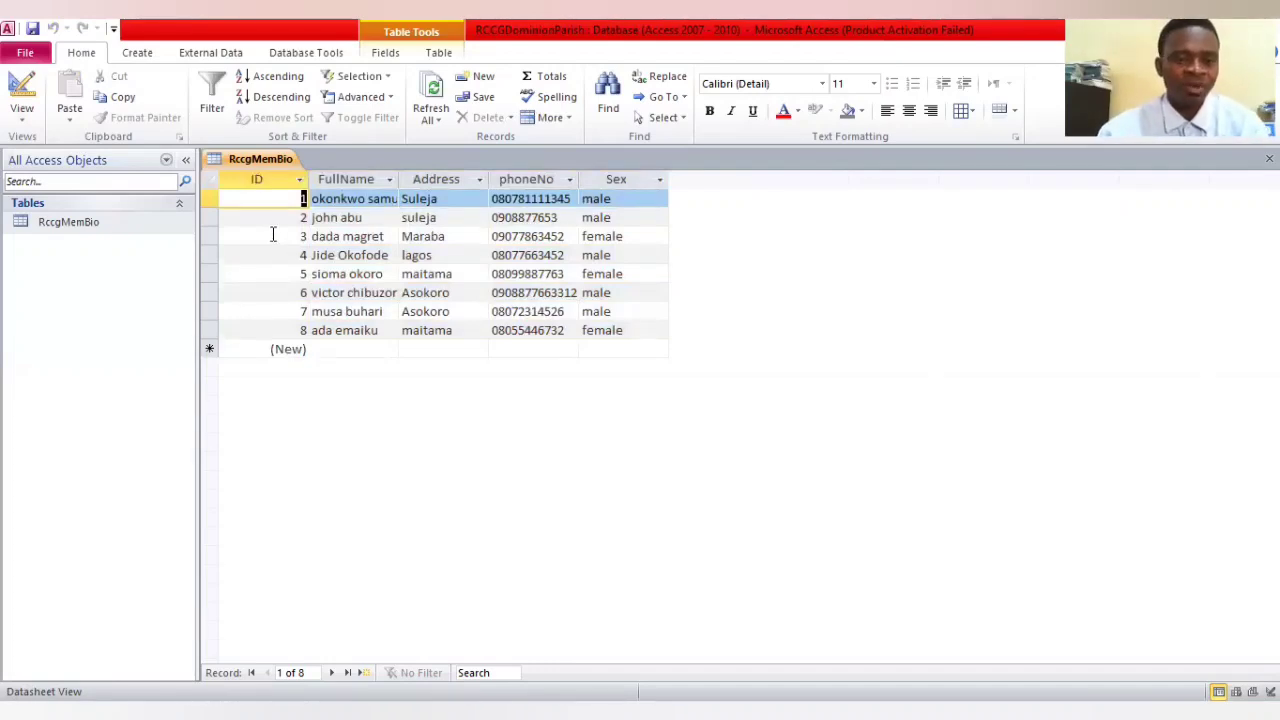
Set the ID field as the primary key in Design View, save the table and return to the datasheet
{"action": "left_click", "coordinate": [18, 117]}
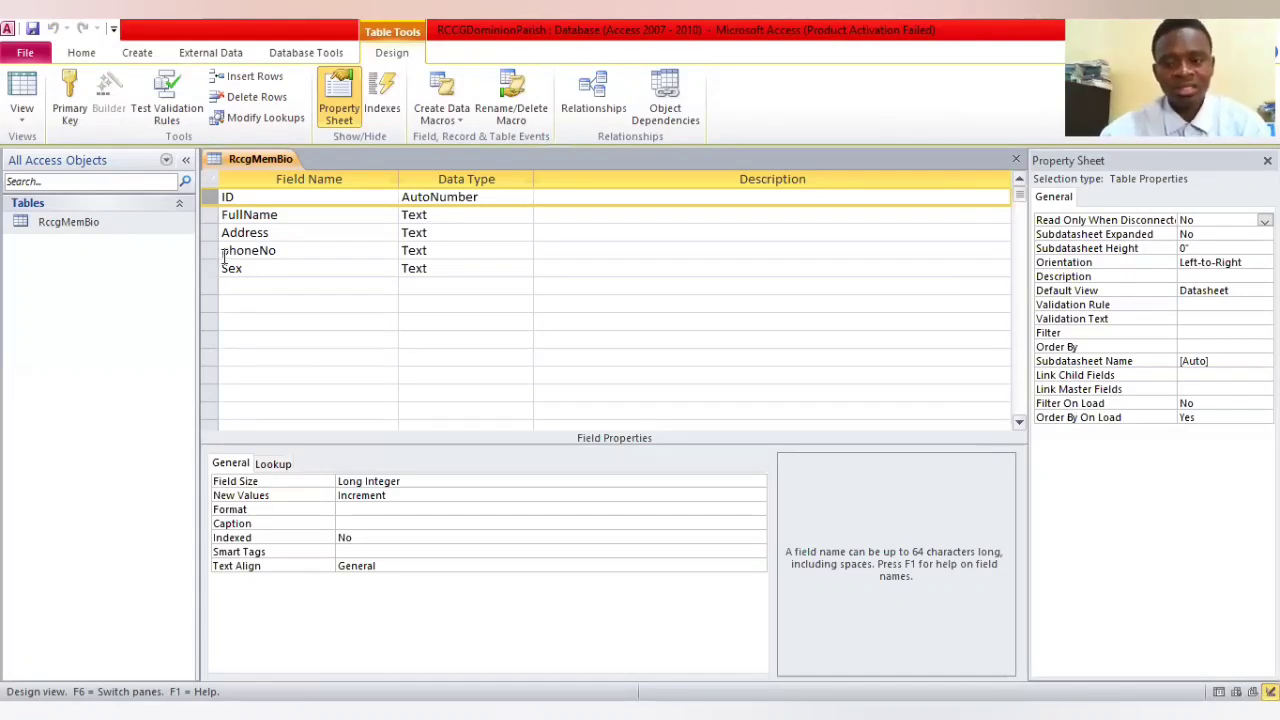
{"action": "right_click", "coordinate": [212, 199]}
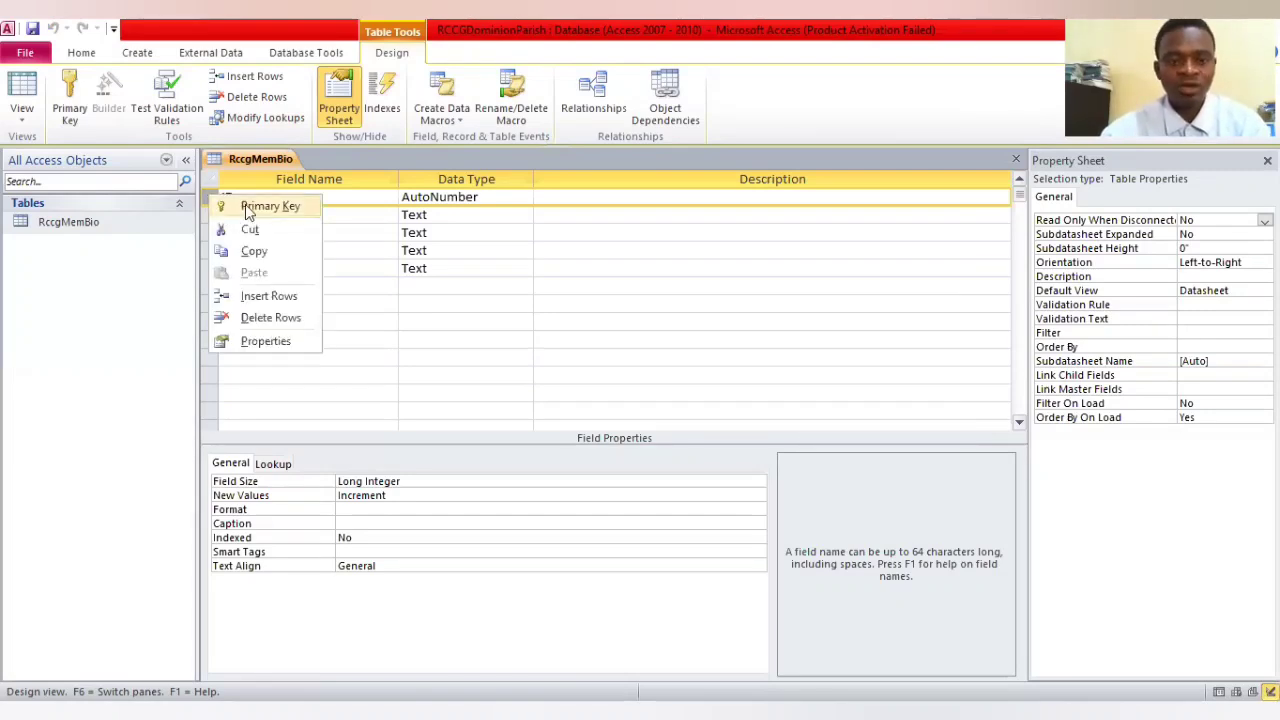
{"action": "left_click", "coordinate": [252, 206]}
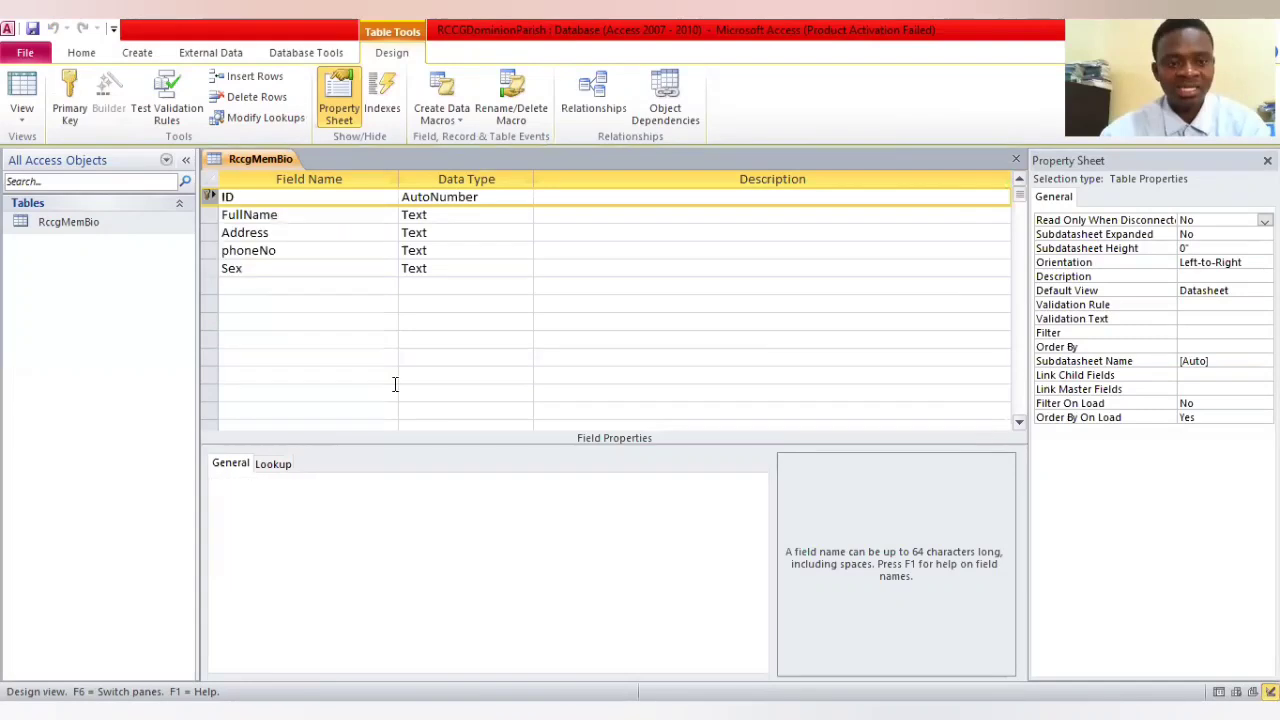
{"action": "left_click", "coordinate": [578, 426]}
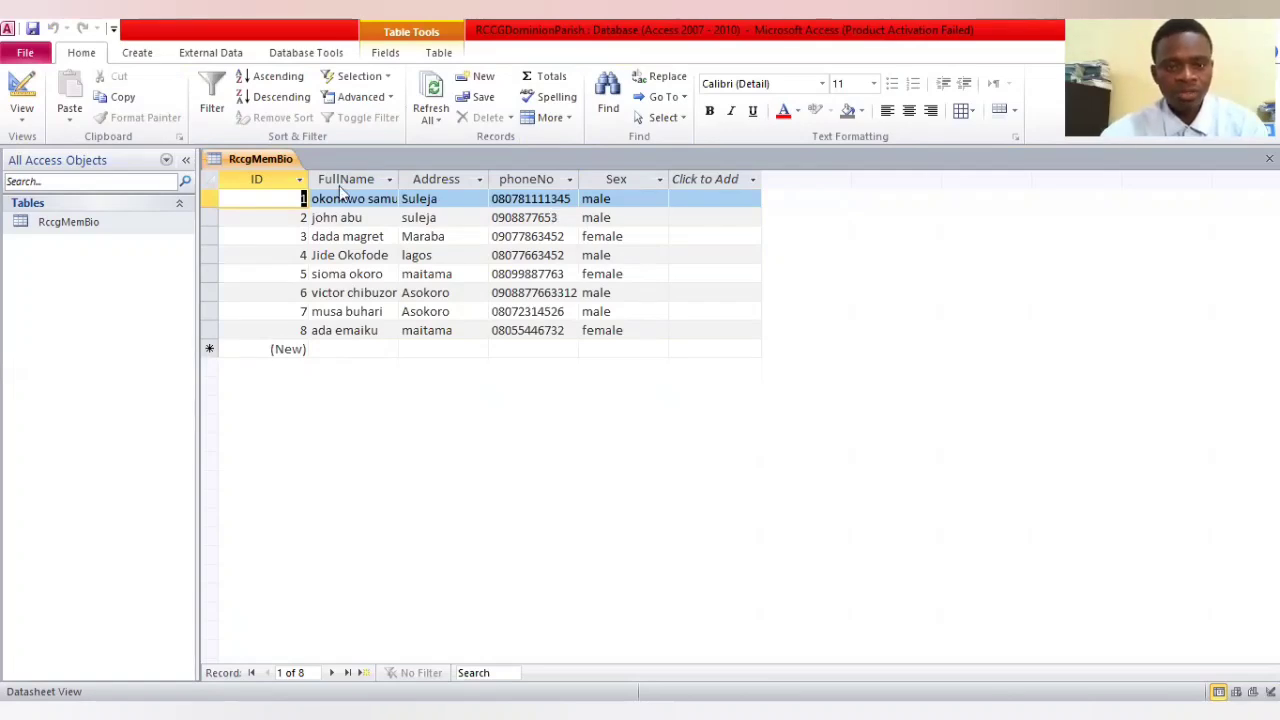
Create a report from the RccgMemBio table and select its entire table layout
{"action": "left_click", "coordinate": [140, 53]}
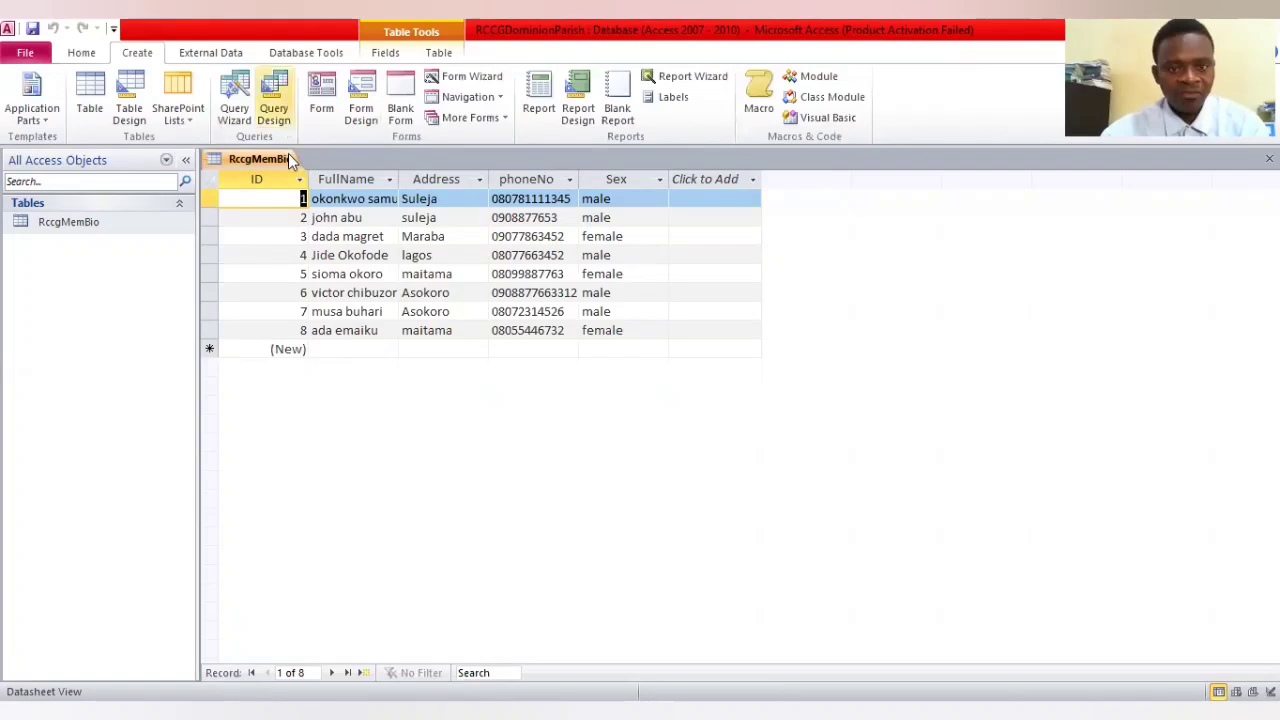
{"action": "left_click", "coordinate": [541, 105]}
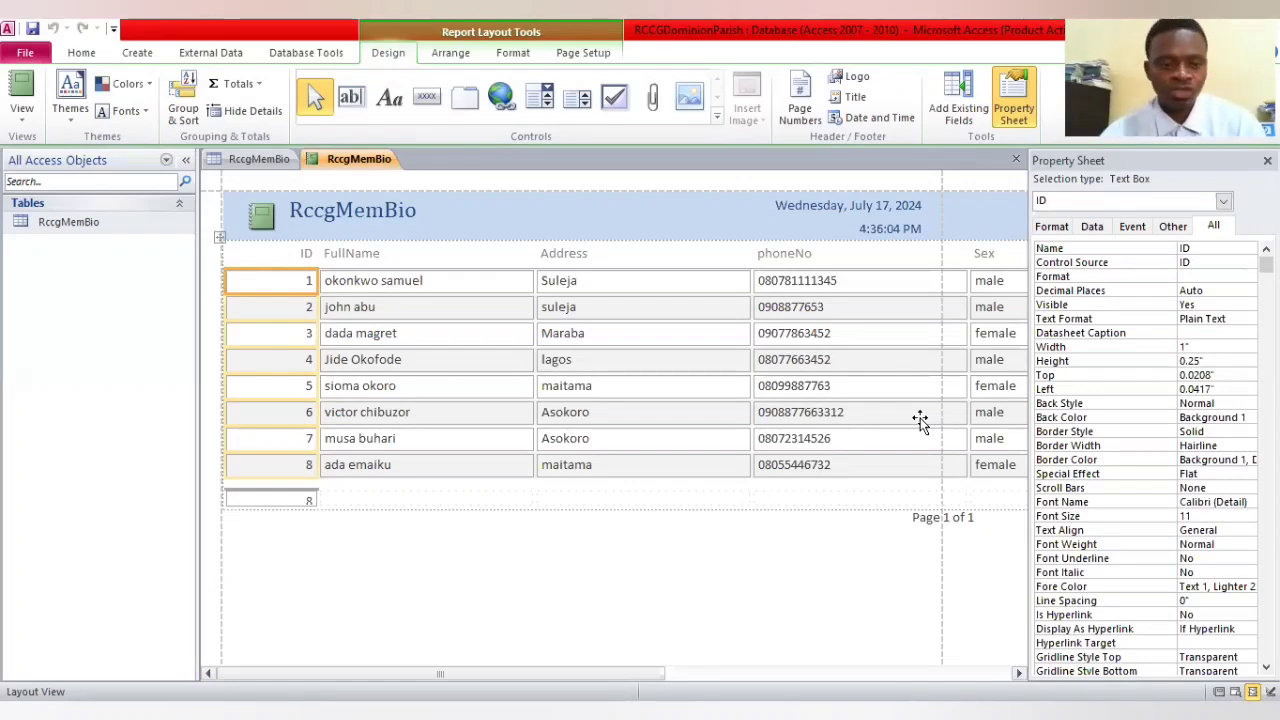
{"action": "left_click", "coordinate": [220, 240]}
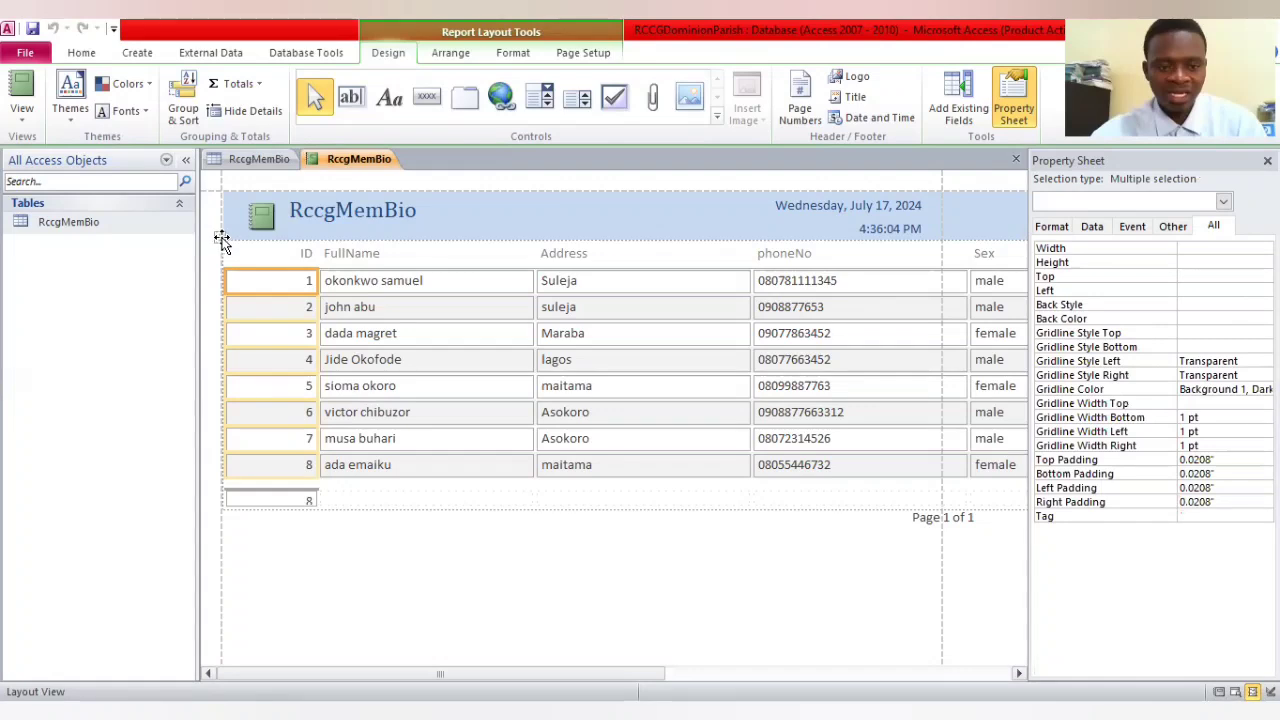
{"action": "left_click", "coordinate": [224, 235]}
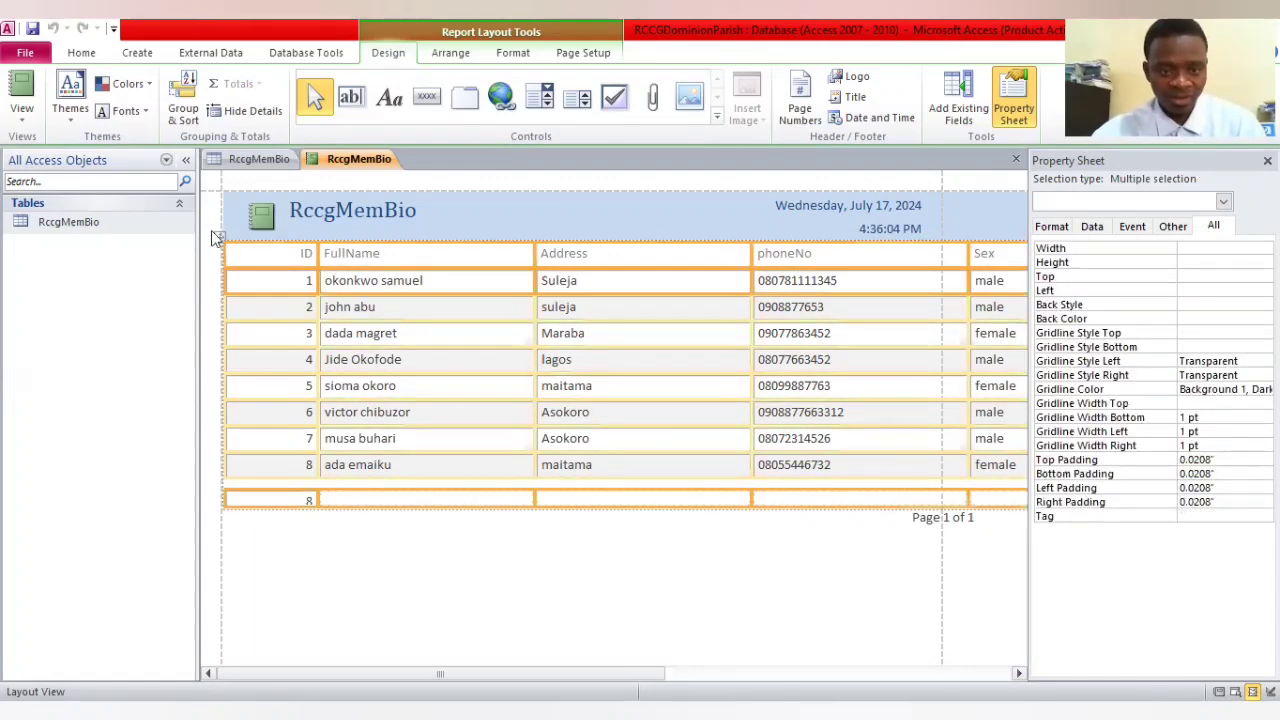
Try widths of 0.9 and 1 inch on all columns of the report layout
{"action": "left_click", "coordinate": [1210, 248]}
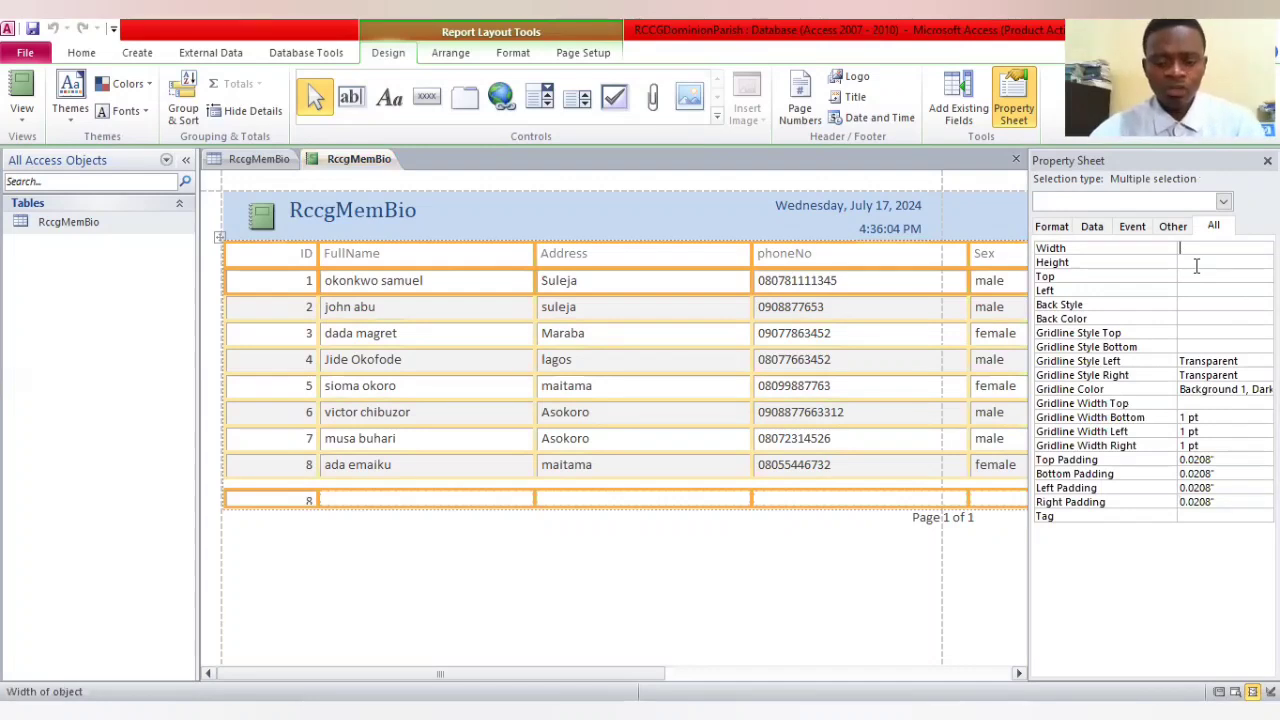
{"action": "type", "text": "0.9"}
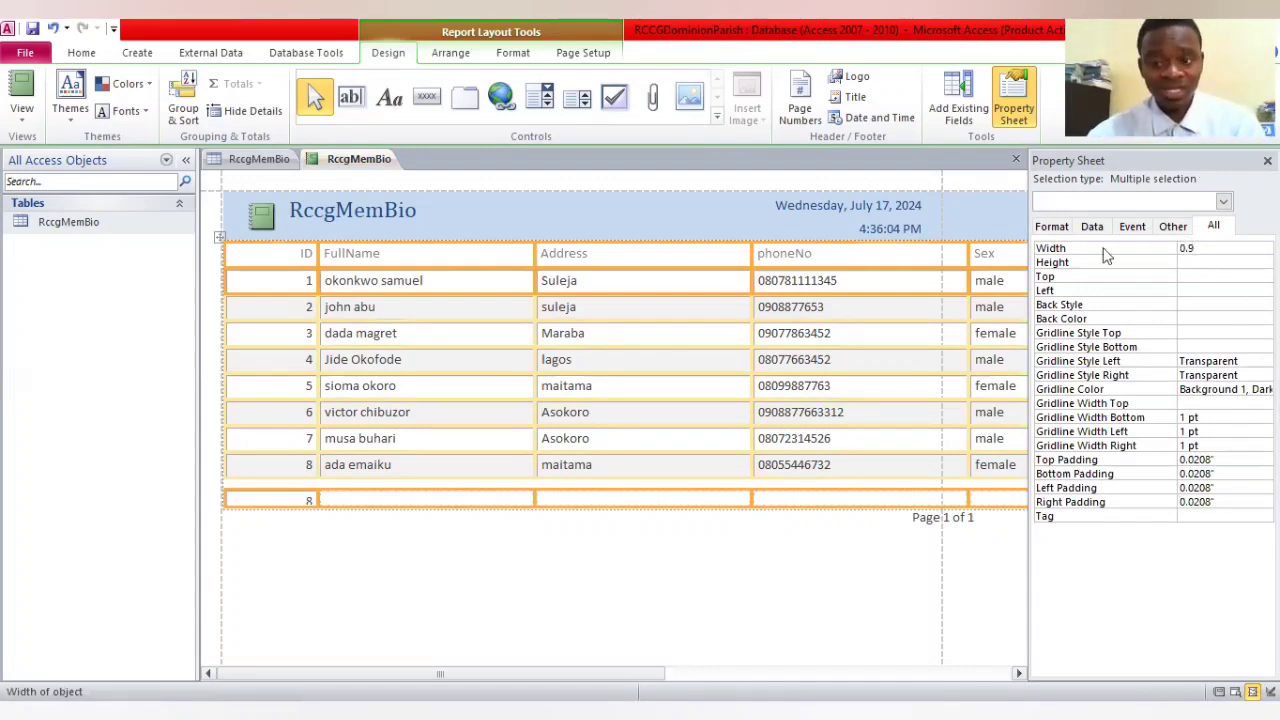
{"action": "left_click", "coordinate": [1192, 262]}
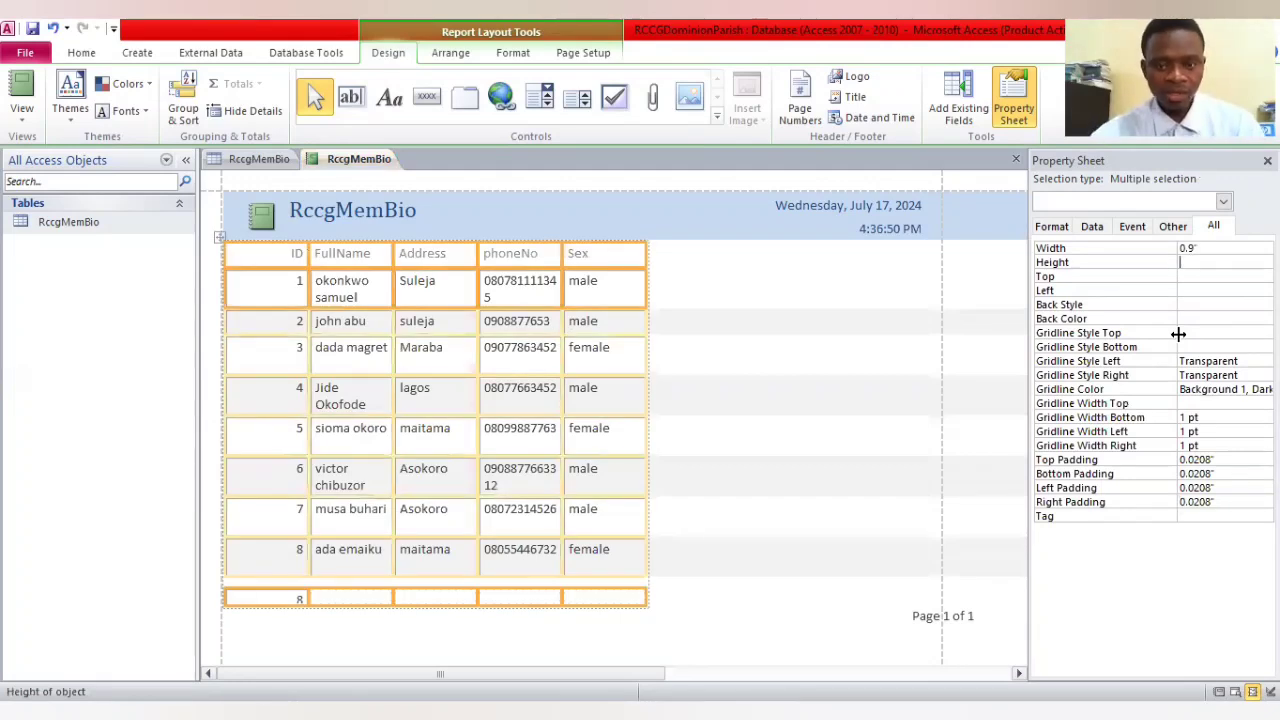
{"action": "left_click", "coordinate": [1192, 249]}
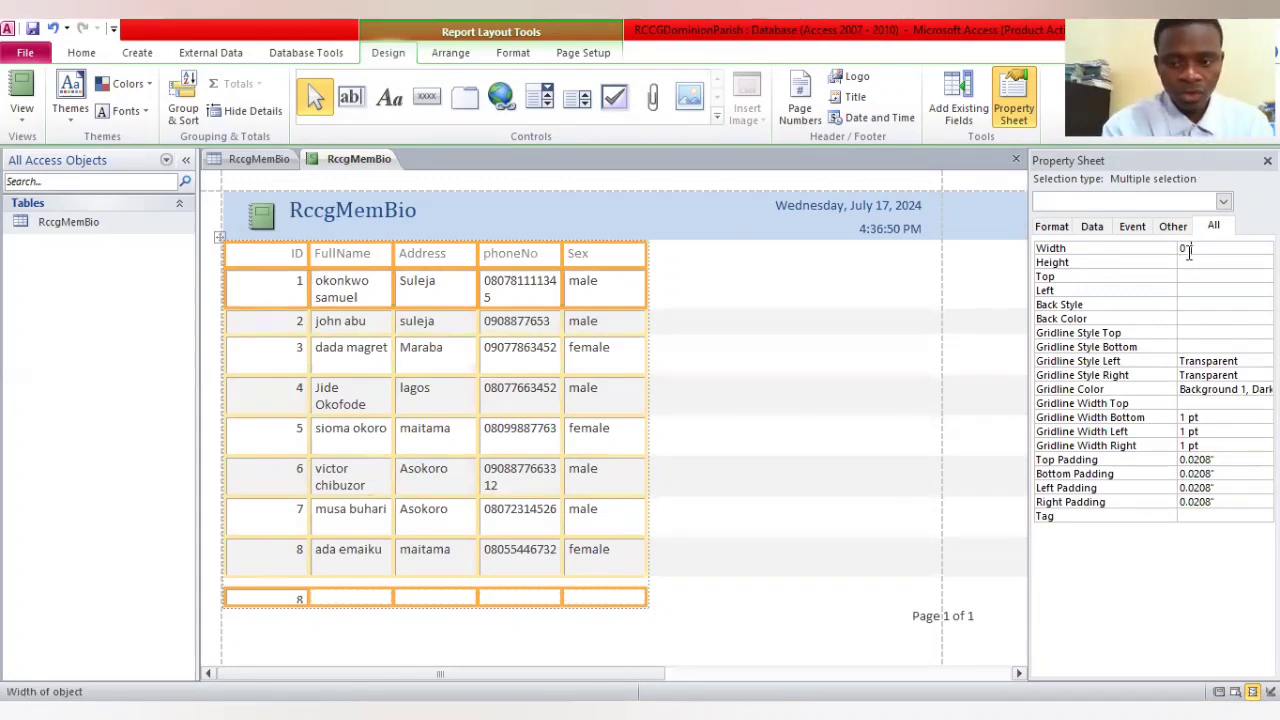
{"action": "key", "text": "BackSpace"}
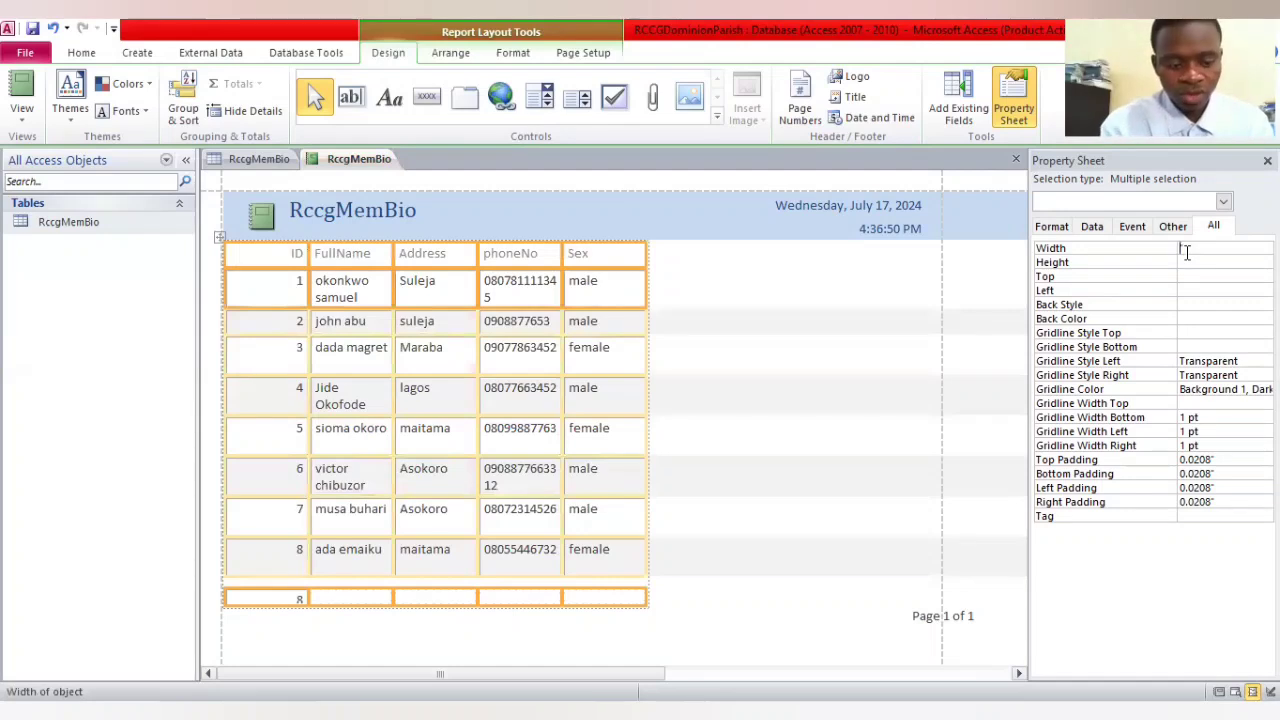
{"action": "type", "text": "1p"}
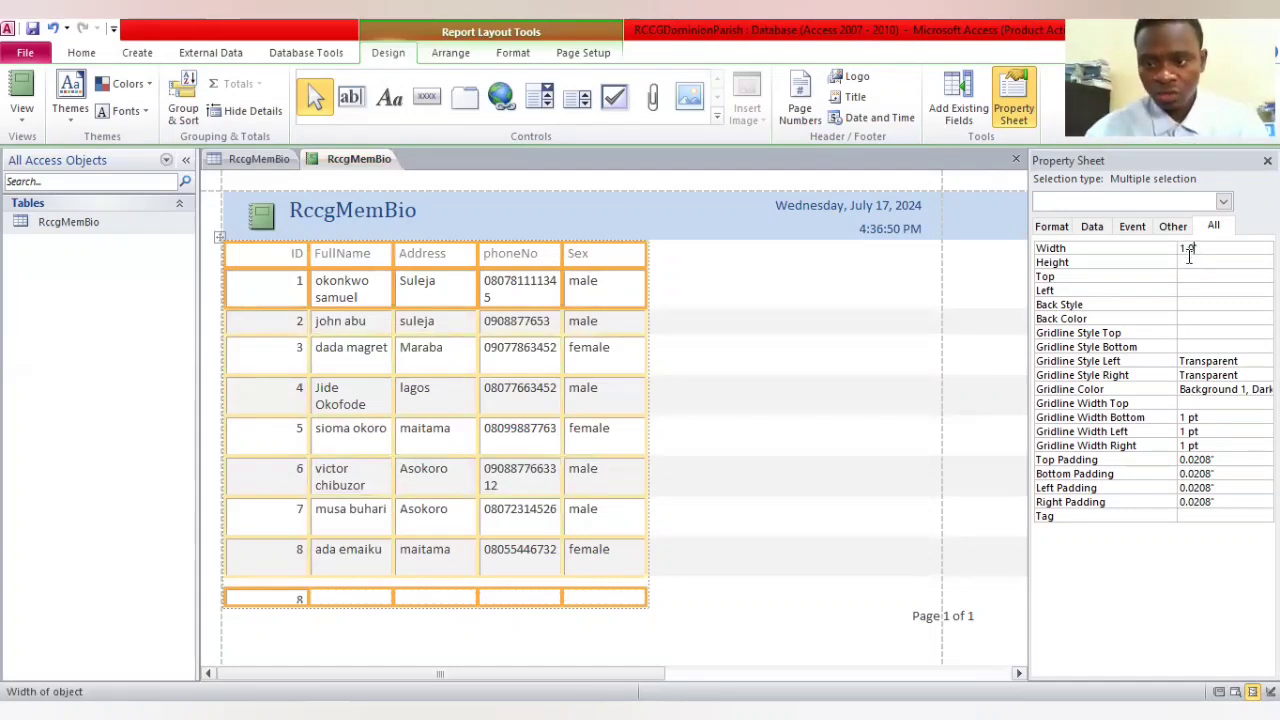
{"action": "key", "text": "Return"}
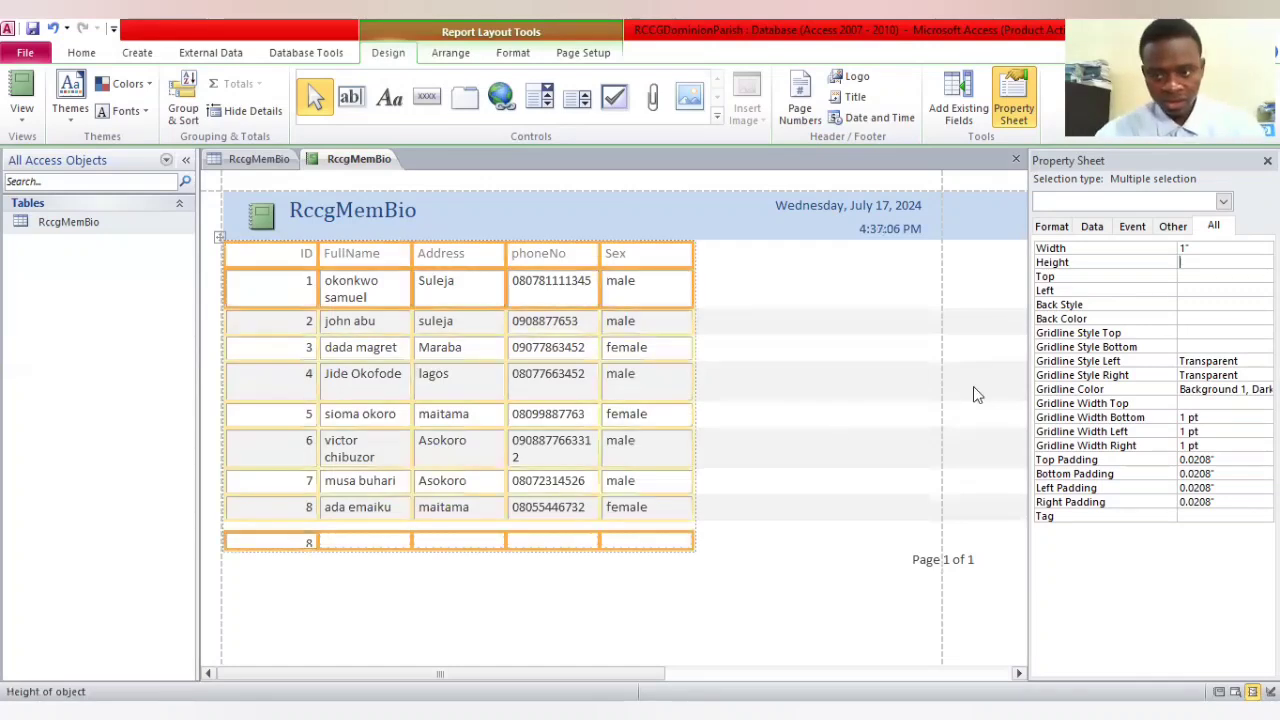
Set the width of all report columns to 1.4 inches
{"action": "left_click", "coordinate": [1183, 248]}
{"action": "type", "text": "1"}
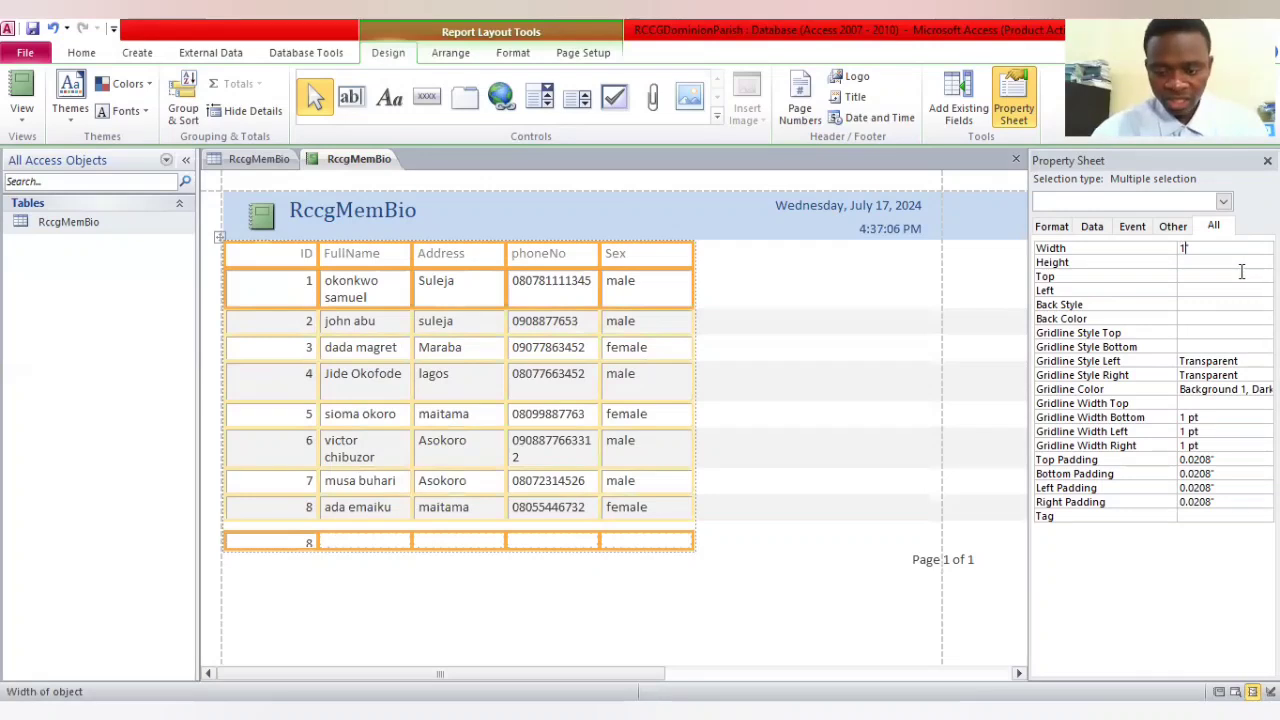
{"action": "type", "text": "."}
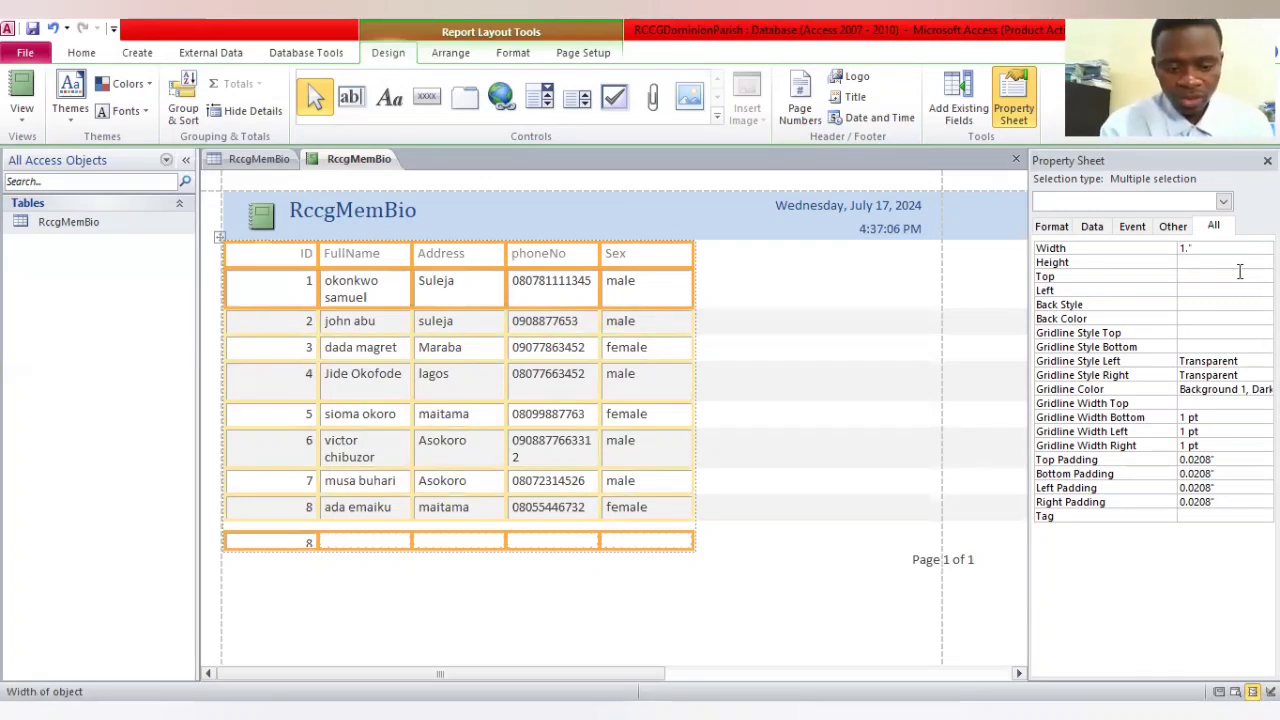
{"action": "type", "text": "4"}
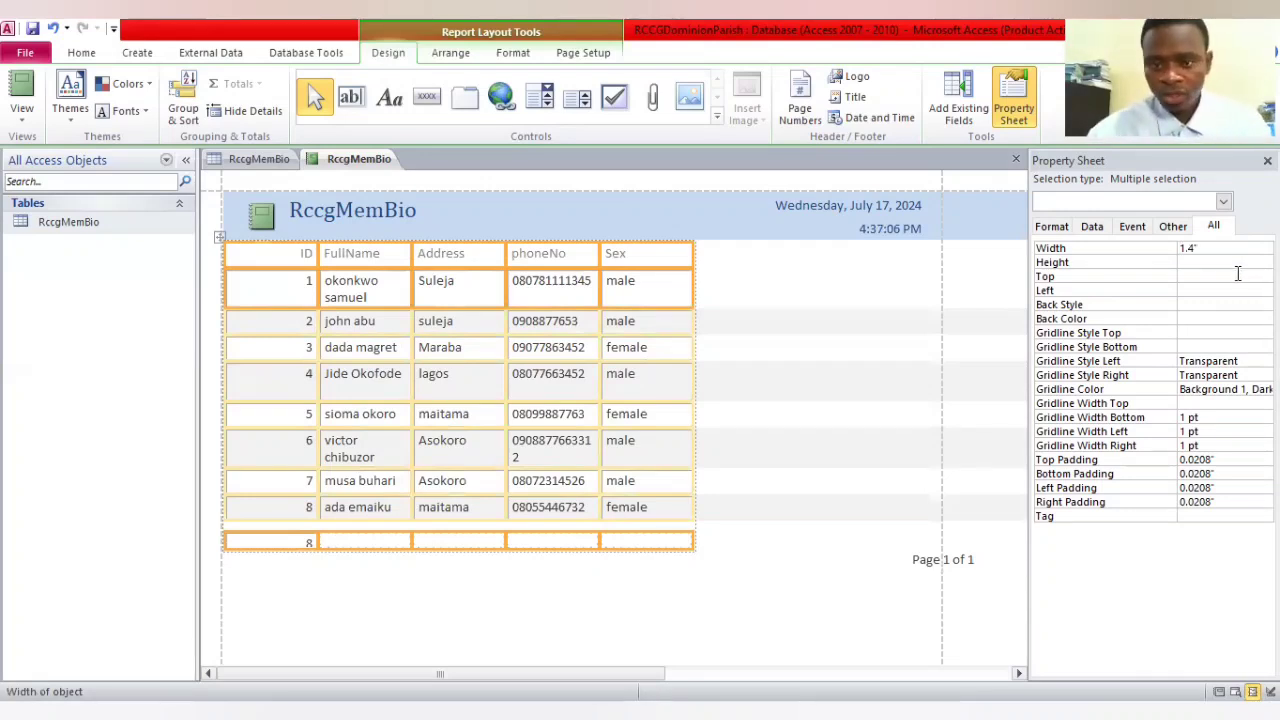
{"action": "left_click", "coordinate": [1237, 275]}
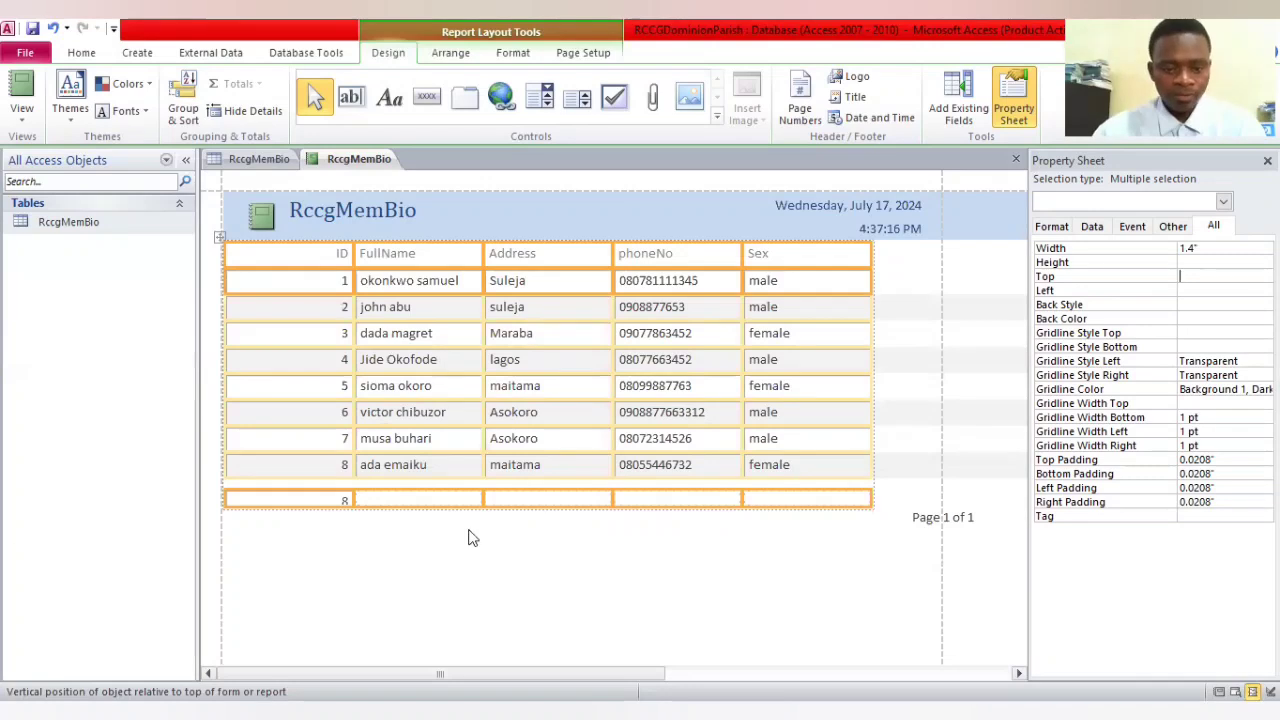
{"action": "left_click", "coordinate": [423, 560]}
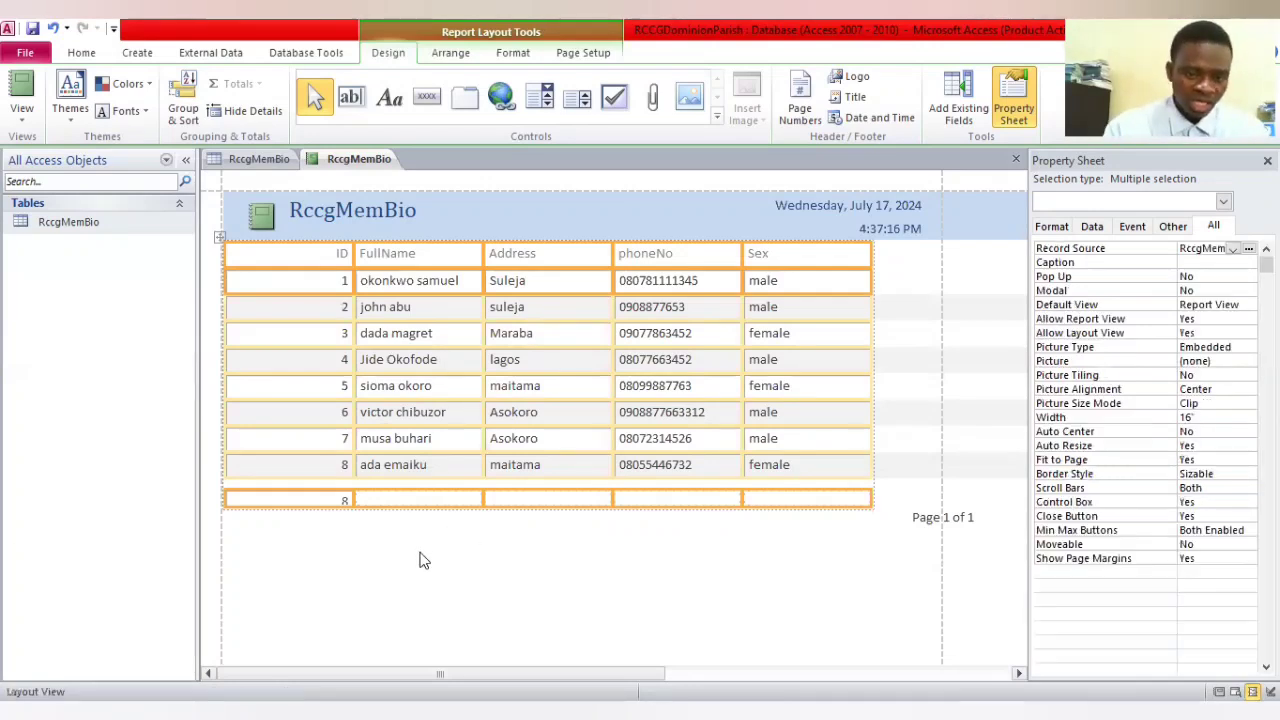
Enter the file reference number in the empty footer cell beneath the report's Address column
{"action": "left_click", "coordinate": [446, 512]}
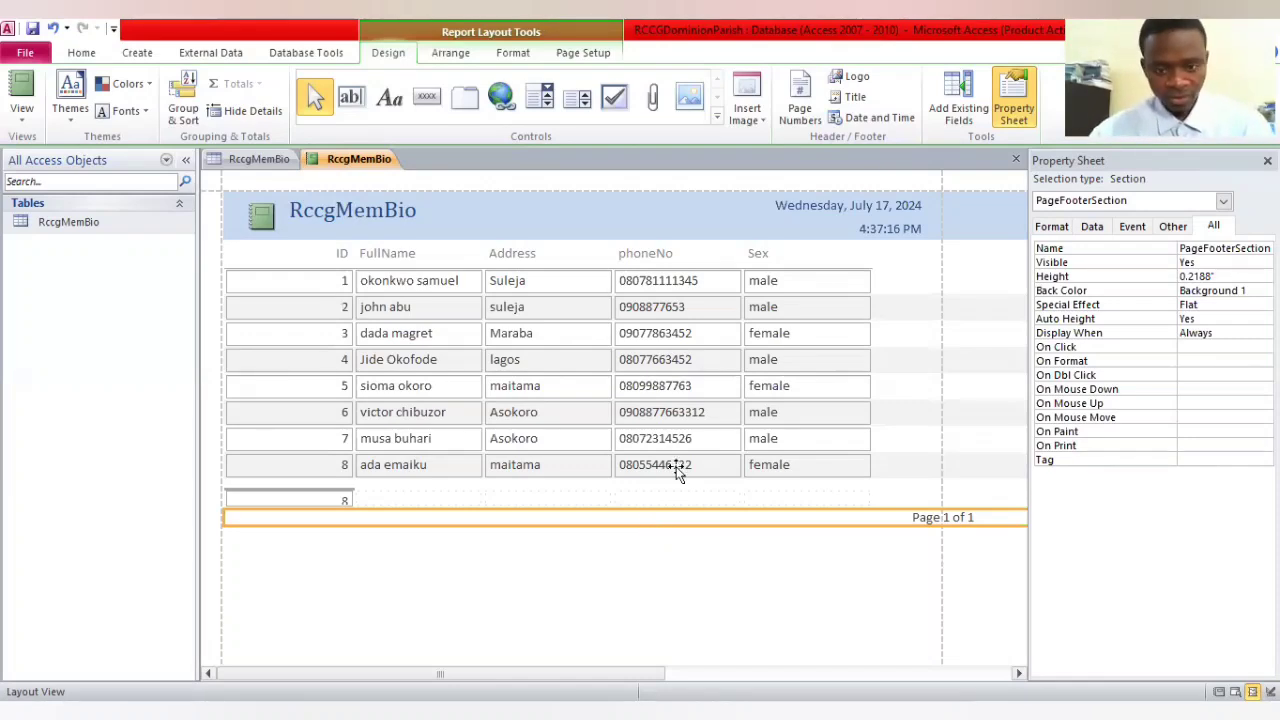
{"action": "left_click", "coordinate": [541, 499]}
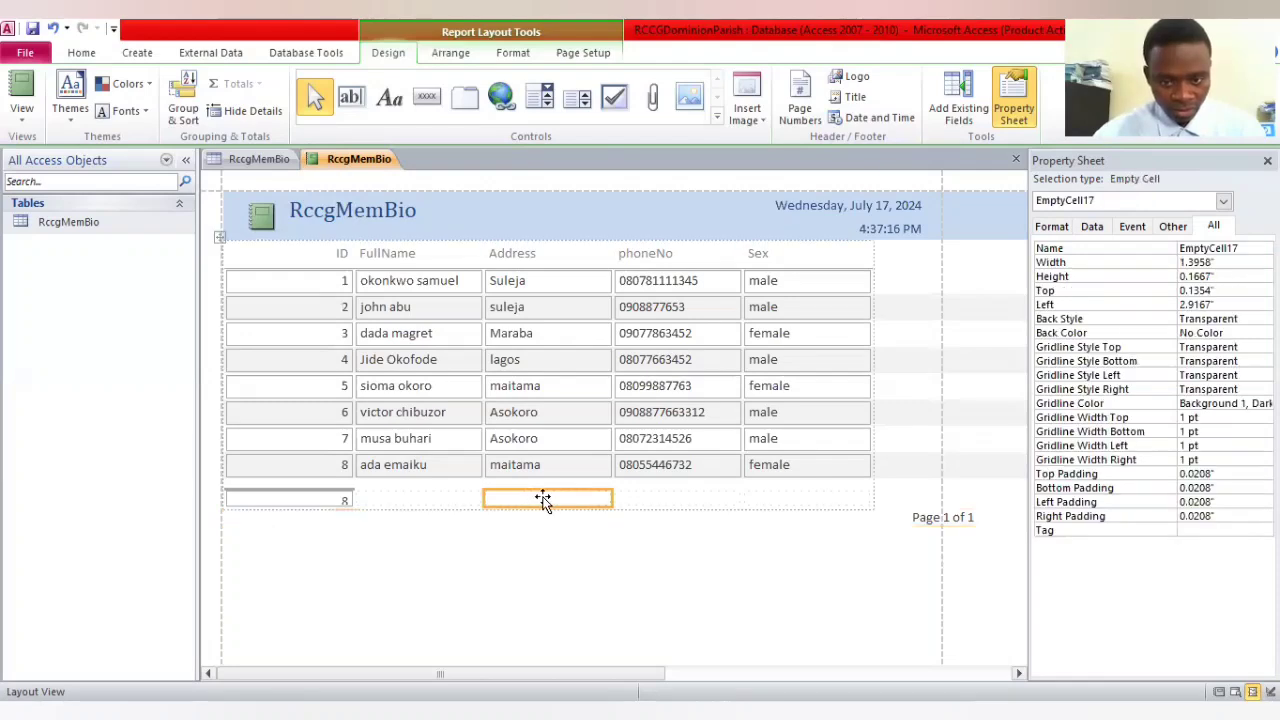
{"action": "left_click", "coordinate": [545, 498]}
{"action": "type", "text": "d"}
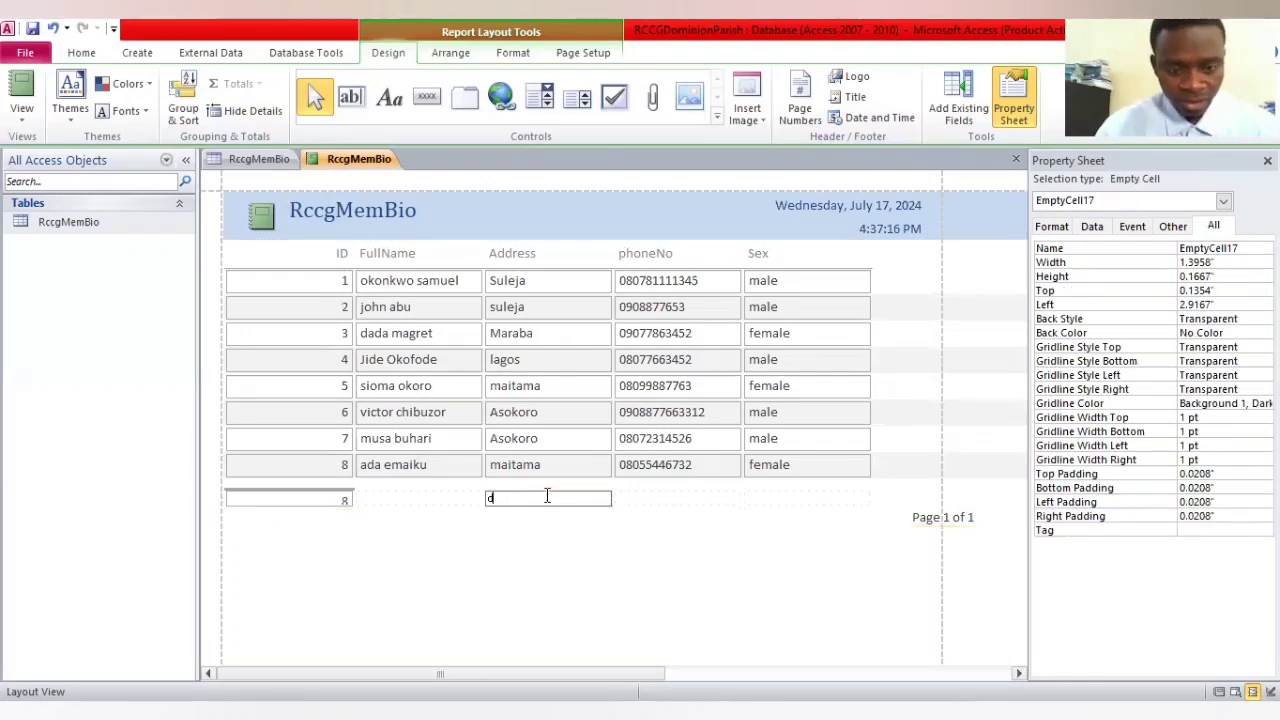
{"action": "key", "text": "Caps_Lock"}
{"action": "type", "text": "DM"}
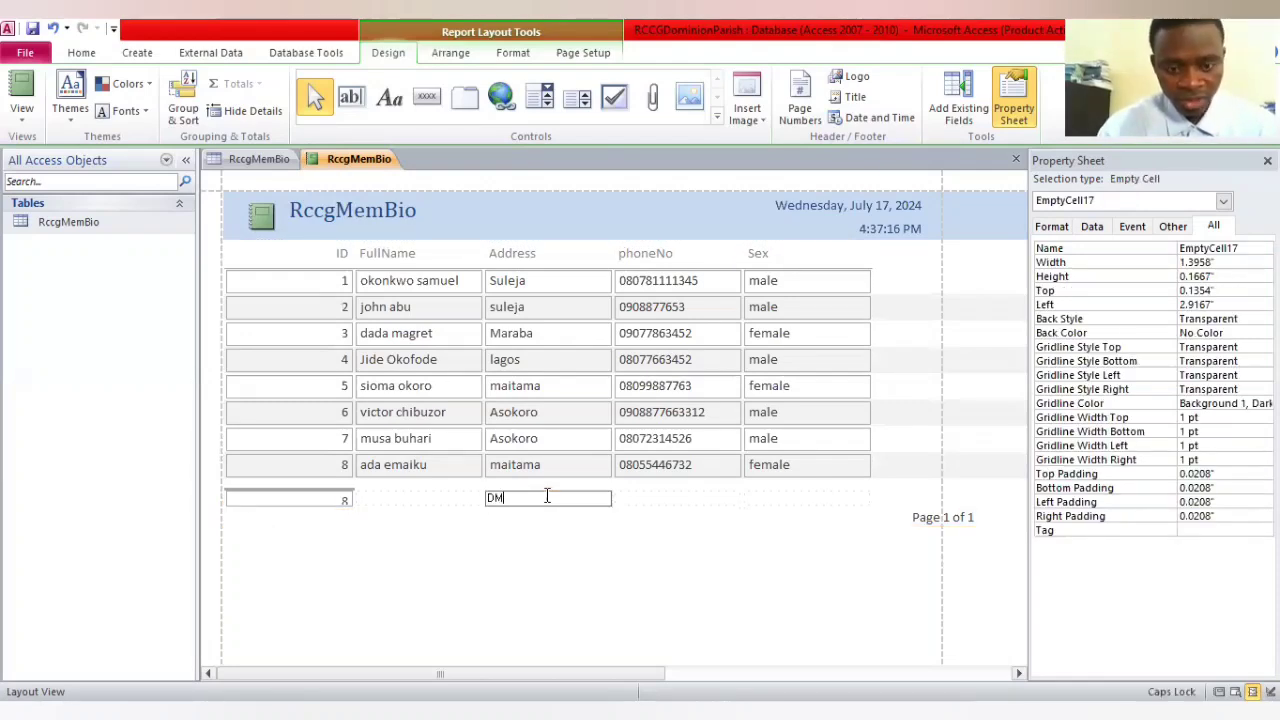
{"action": "type", "text": "SS/S"}
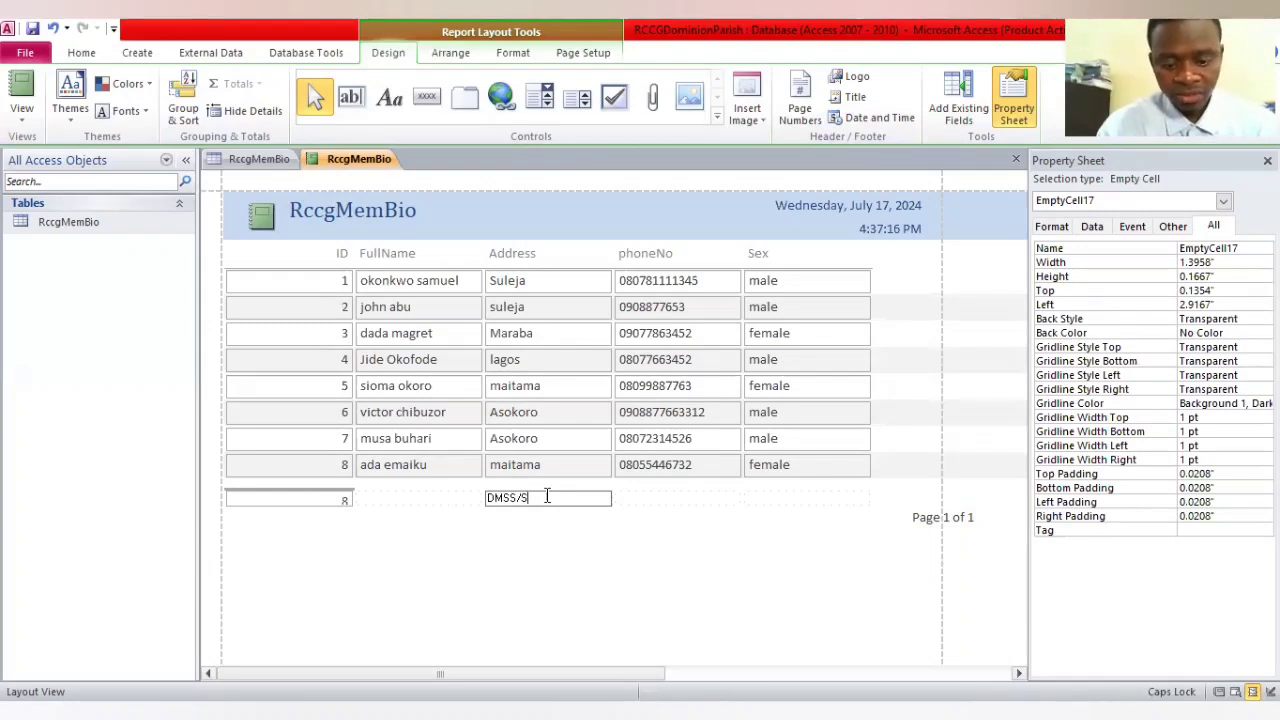
{"action": "key", "text": "BackSpace"}
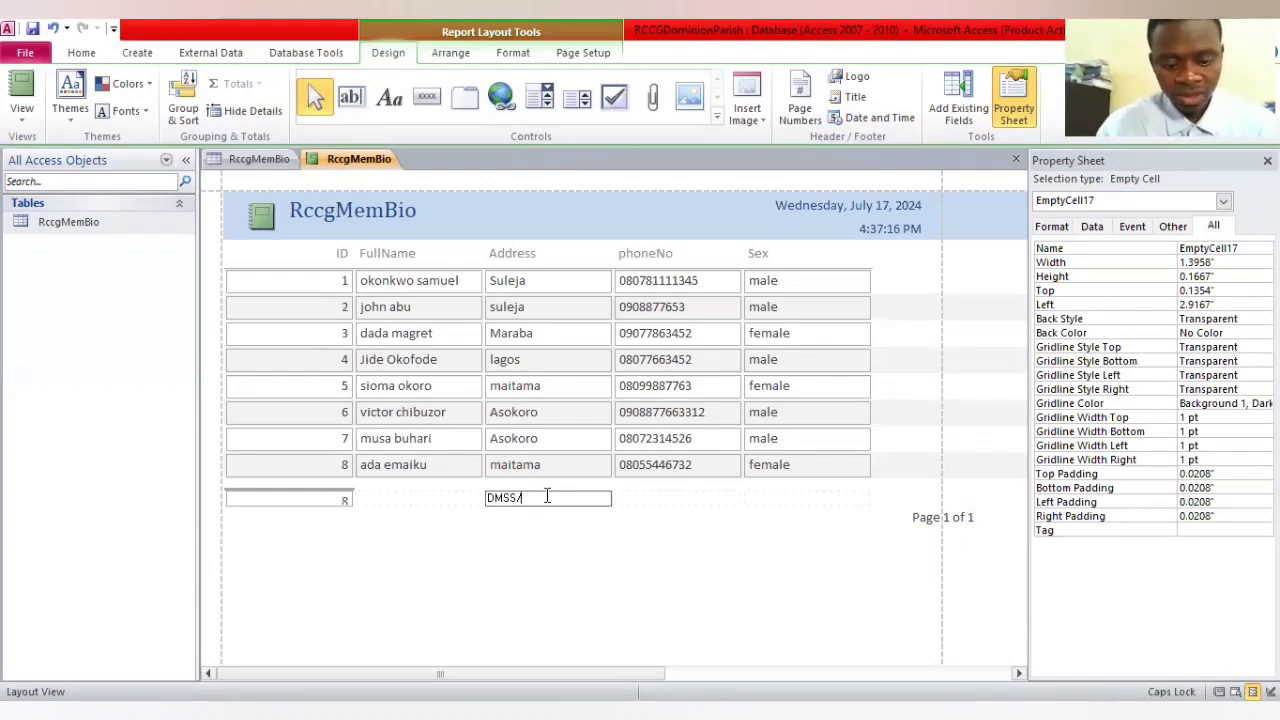
{"action": "type", "text": "PF"}
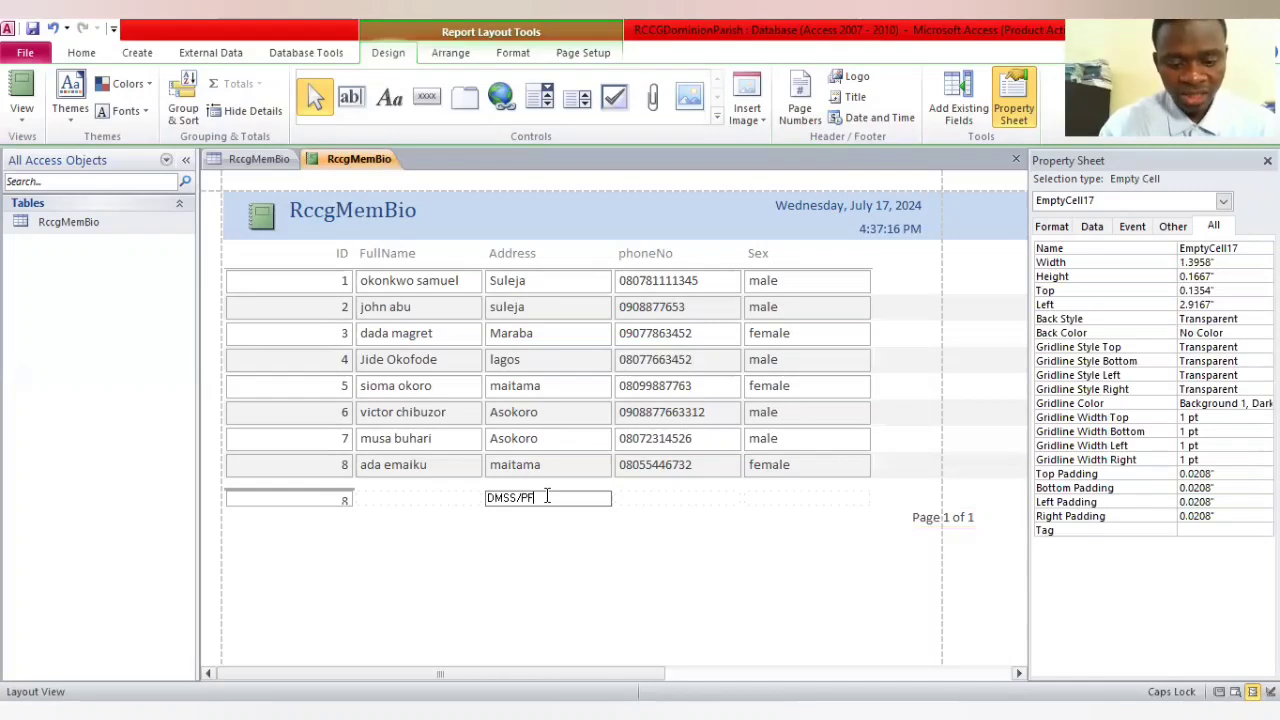
{"action": "type", "text": "/336"}
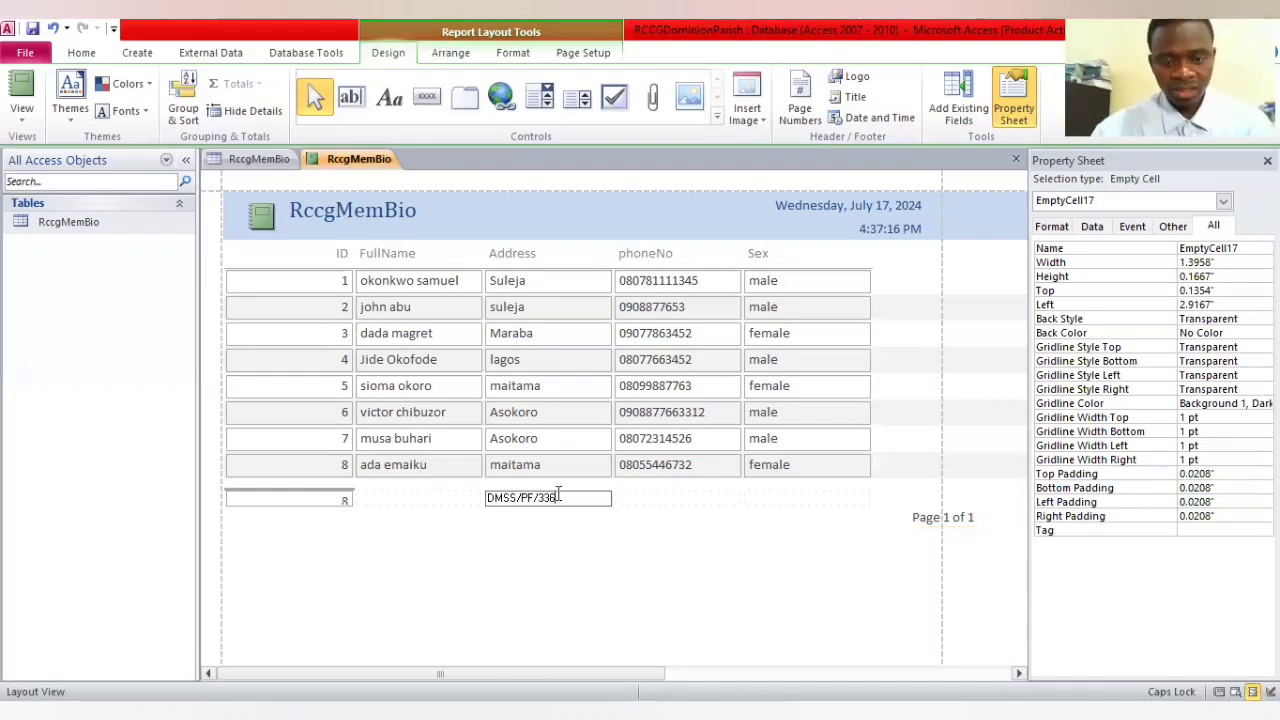
{"action": "left_click", "coordinate": [566, 562]}
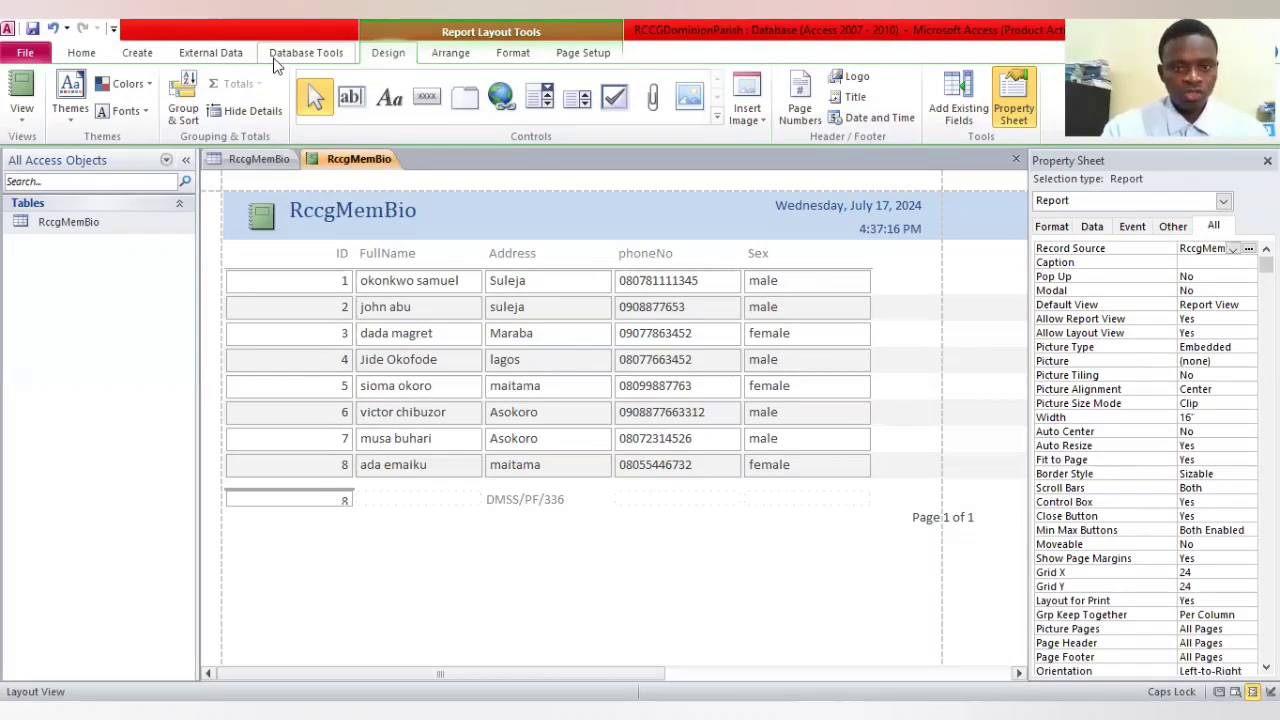
Create a new query in design view and add the RccgMemBio table to it
{"action": "left_click", "coordinate": [137, 53]}
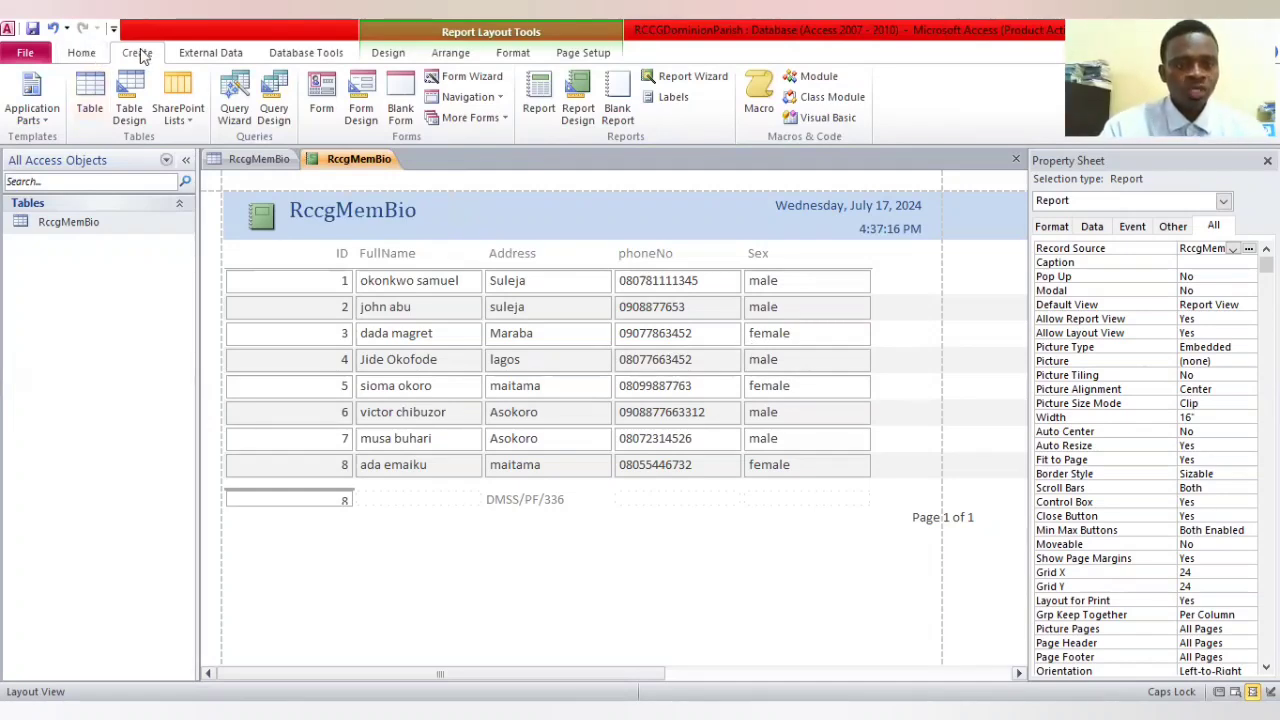
{"action": "left_click", "coordinate": [270, 117]}
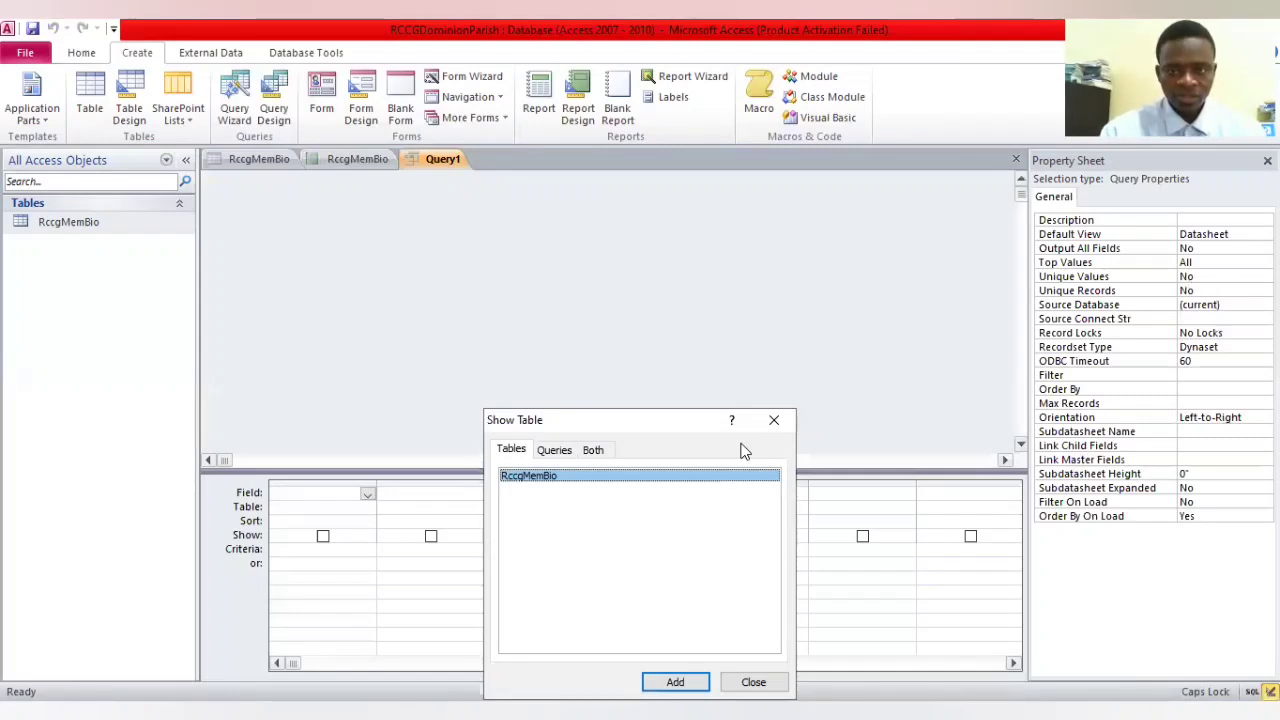
{"action": "left_click", "coordinate": [677, 681]}
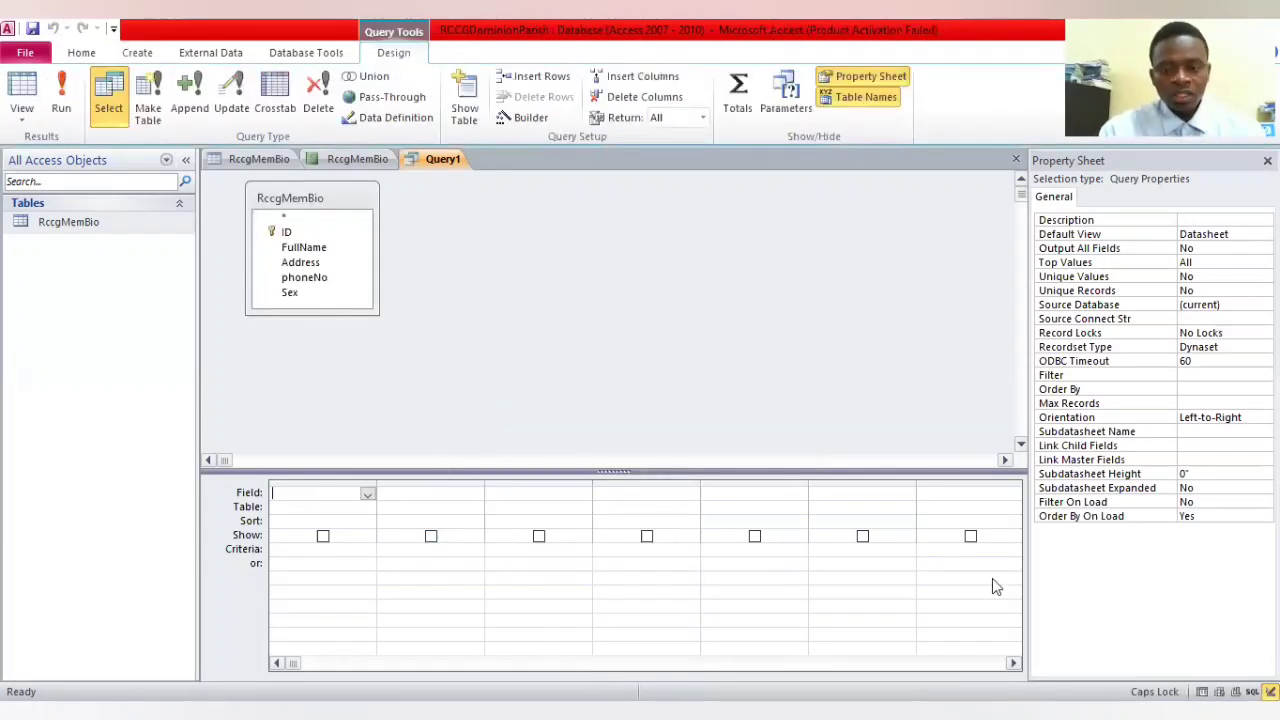
{"action": "left_click", "coordinate": [276, 246]}
{"action": "left_click", "coordinate": [313, 238]}
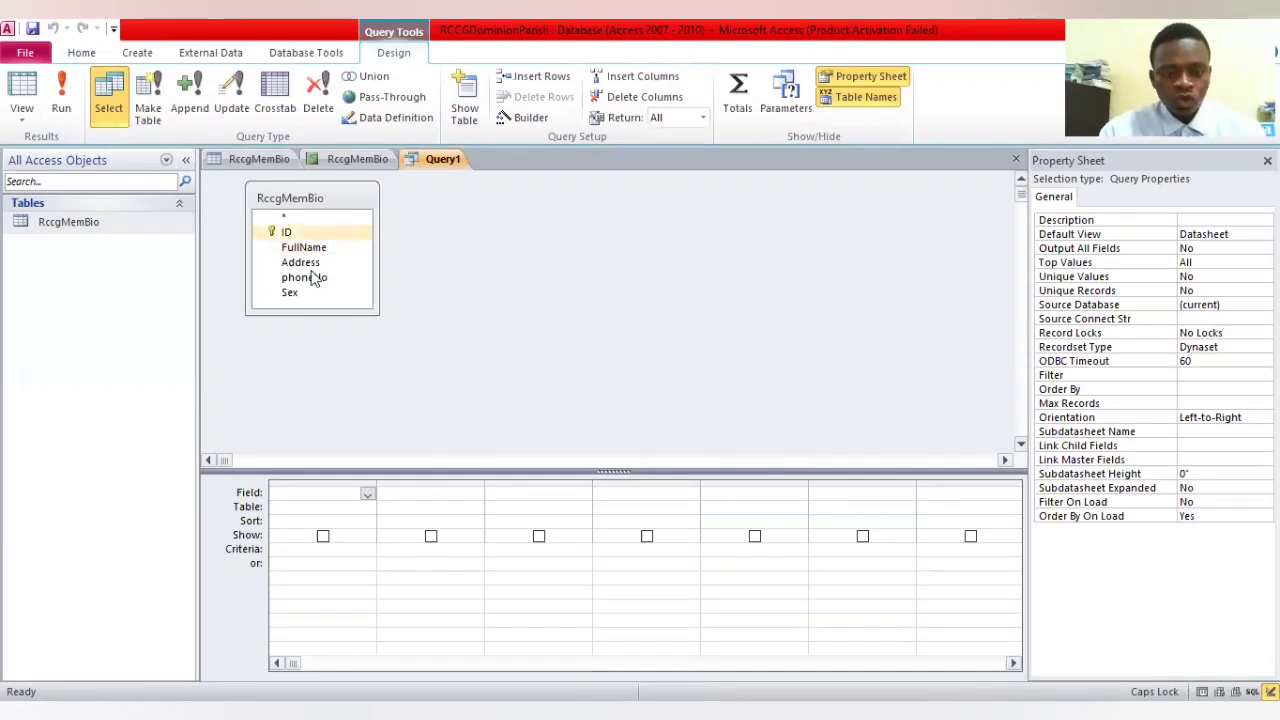
{"action": "left_click", "coordinate": [308, 292]}
{"action": "left_click", "coordinate": [334, 349]}
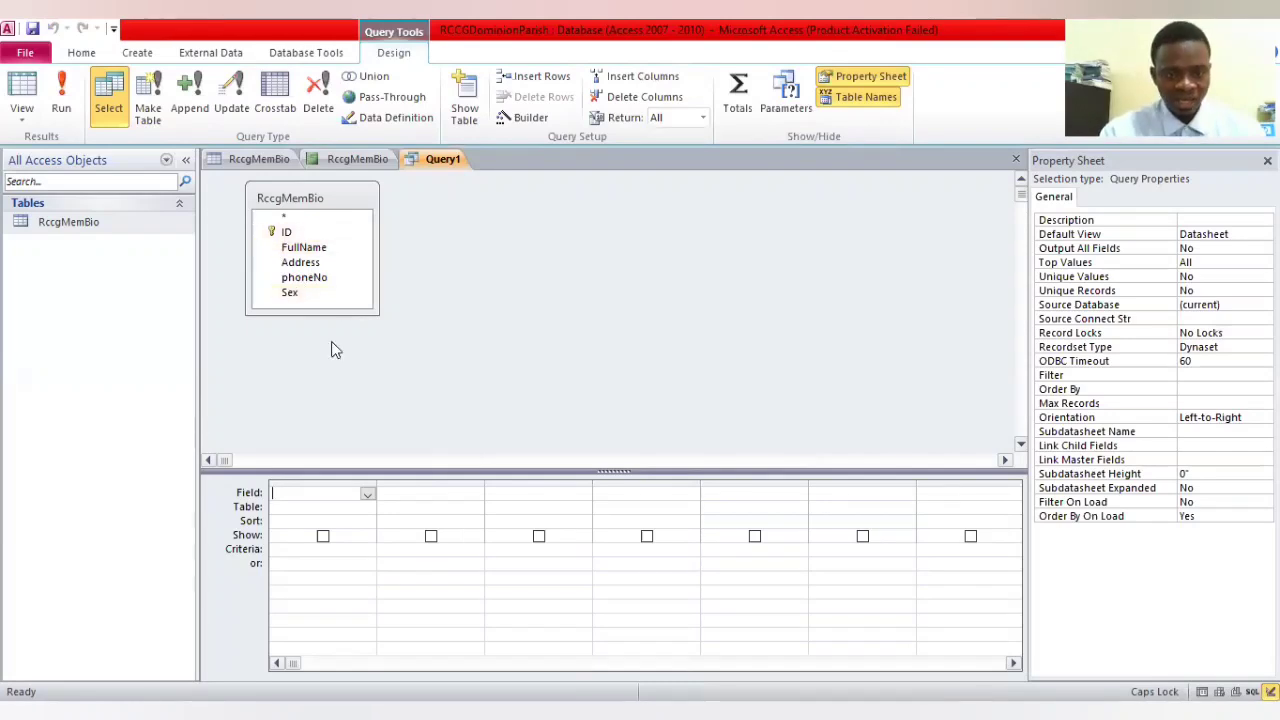
Add the ID and FullName fields of RccgMemBio to the first two columns of the query grid
{"action": "left_click", "coordinate": [292, 248]}
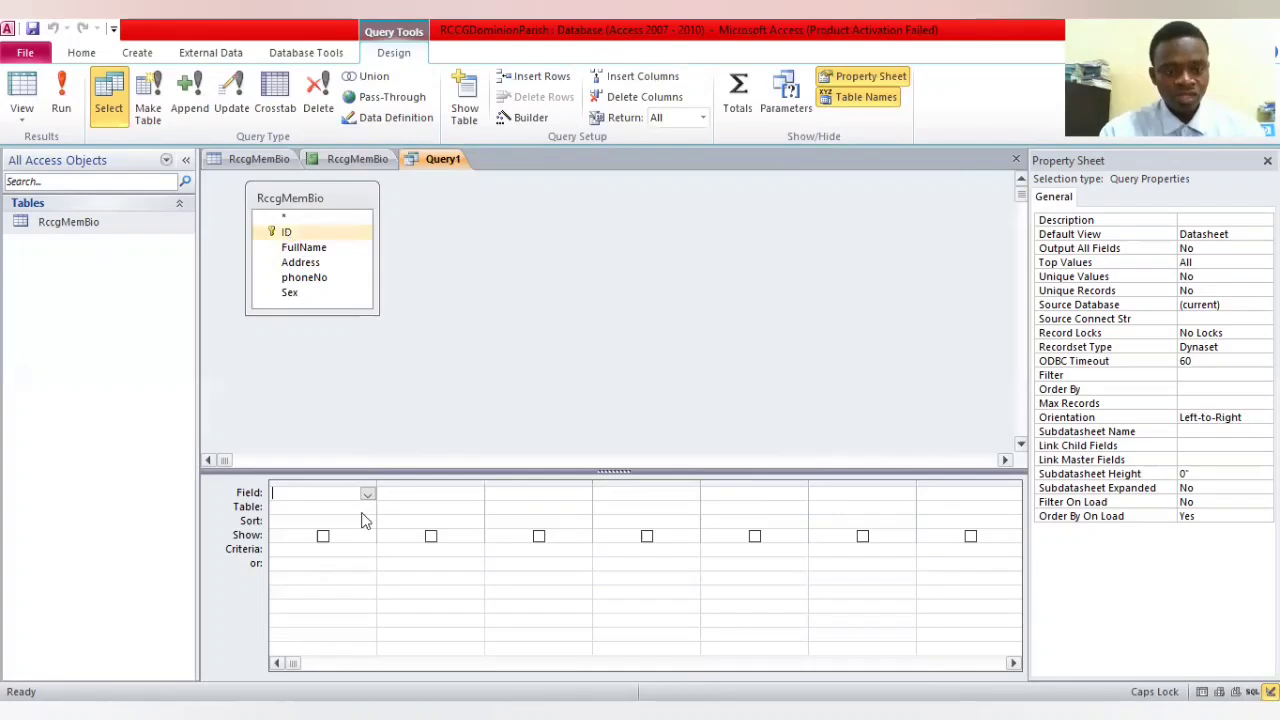
{"action": "left_click", "coordinate": [334, 277]}
{"action": "left_click", "coordinate": [312, 233]}
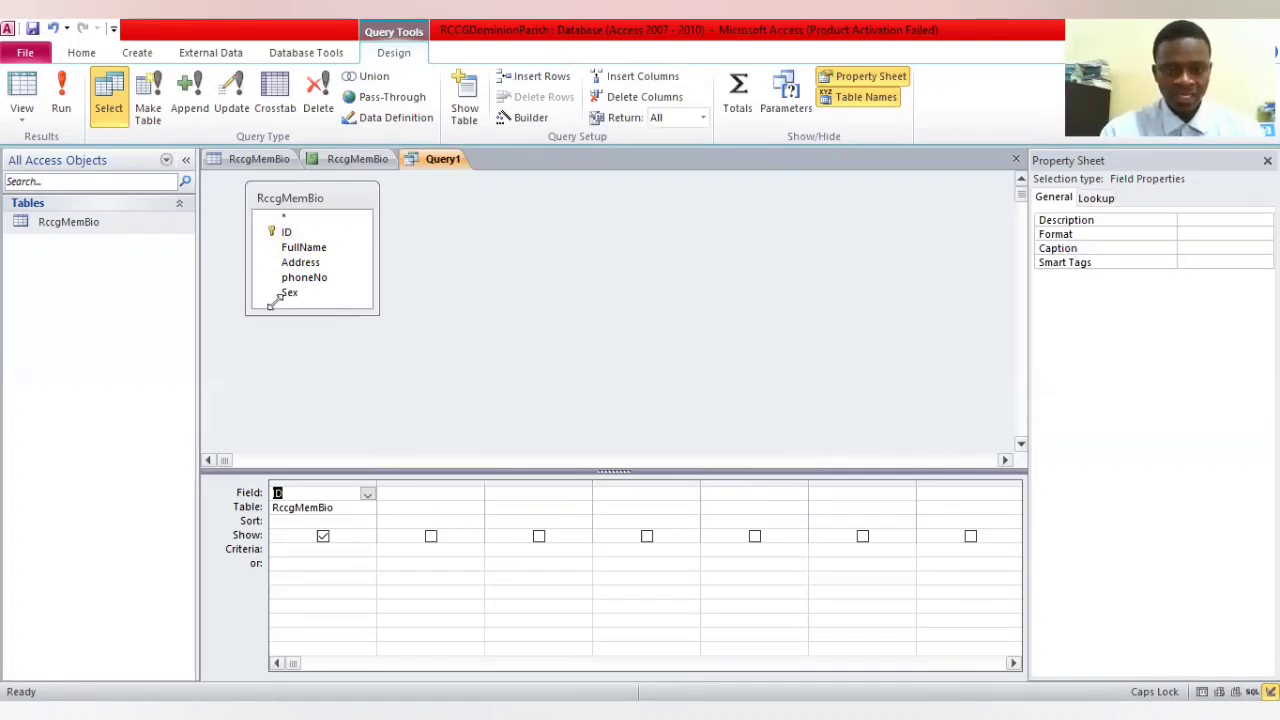
{"action": "left_click", "coordinate": [314, 248]}
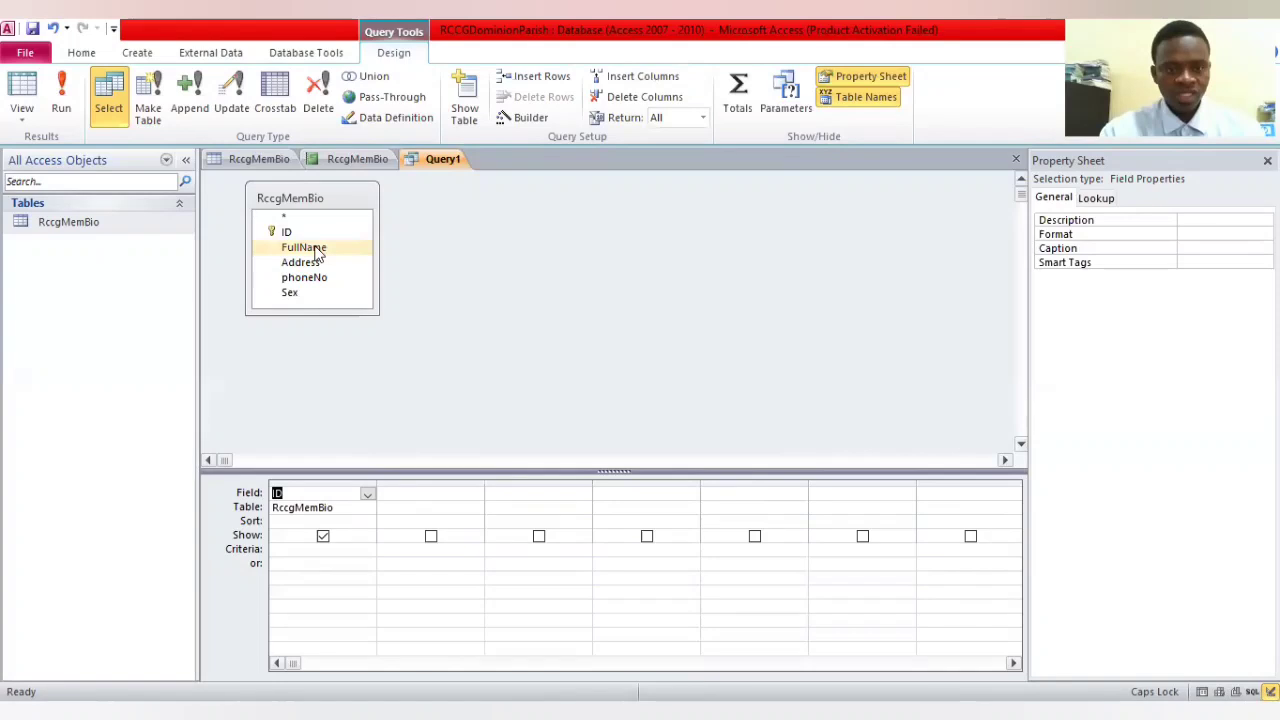
{"action": "left_click", "coordinate": [447, 485]}
{"action": "left_click", "coordinate": [416, 429]}
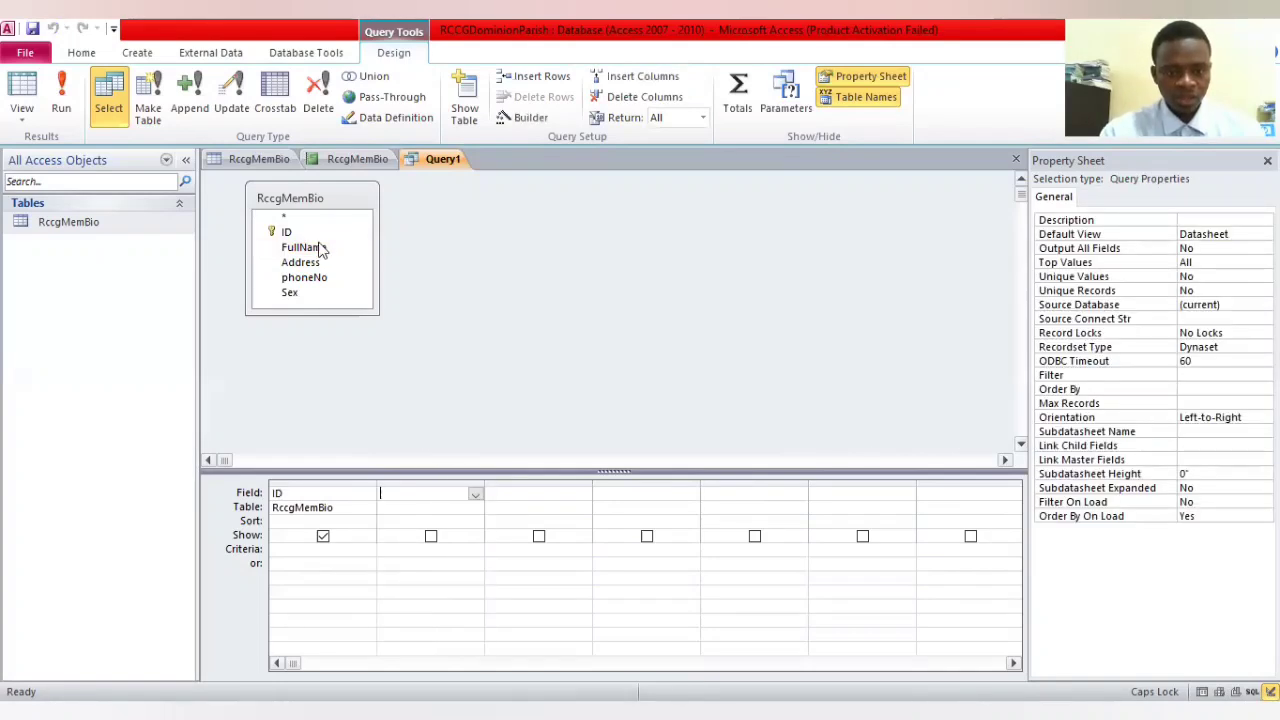
{"action": "double_click", "coordinate": [320, 248]}
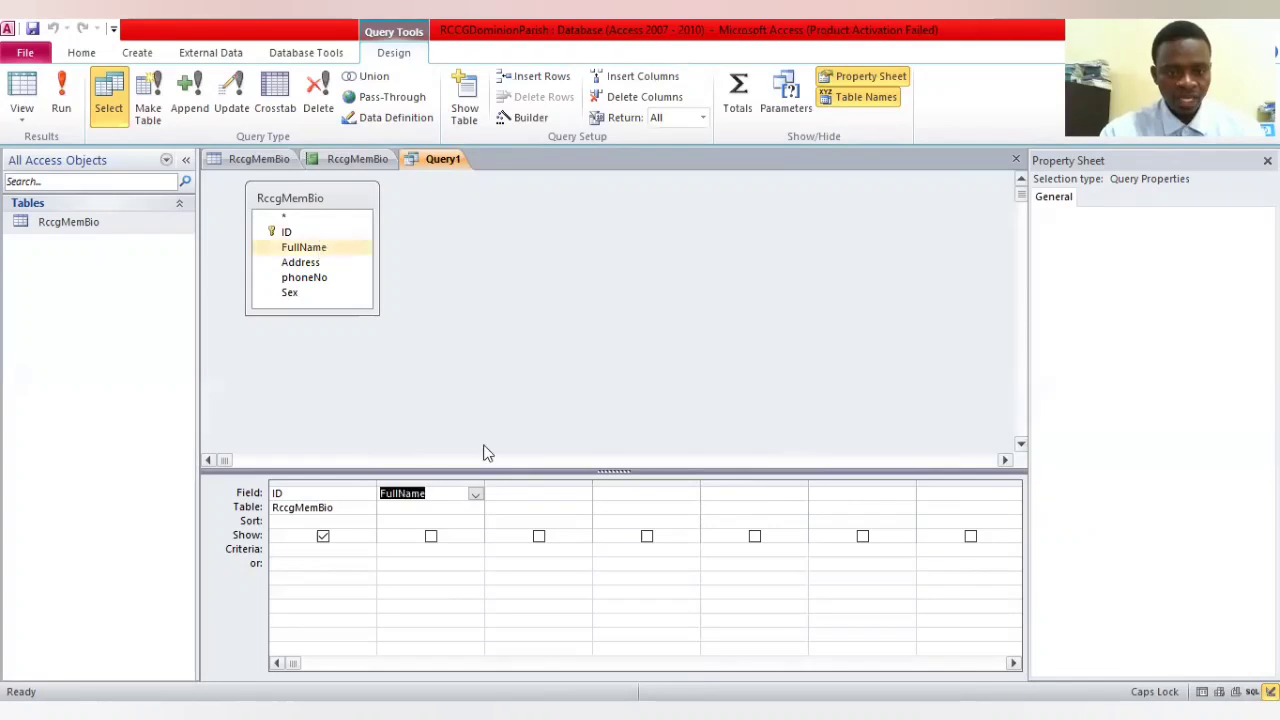
Add the Address and Sex fields to the third and fourth columns of the query grid
{"action": "left_click", "coordinate": [543, 493]}
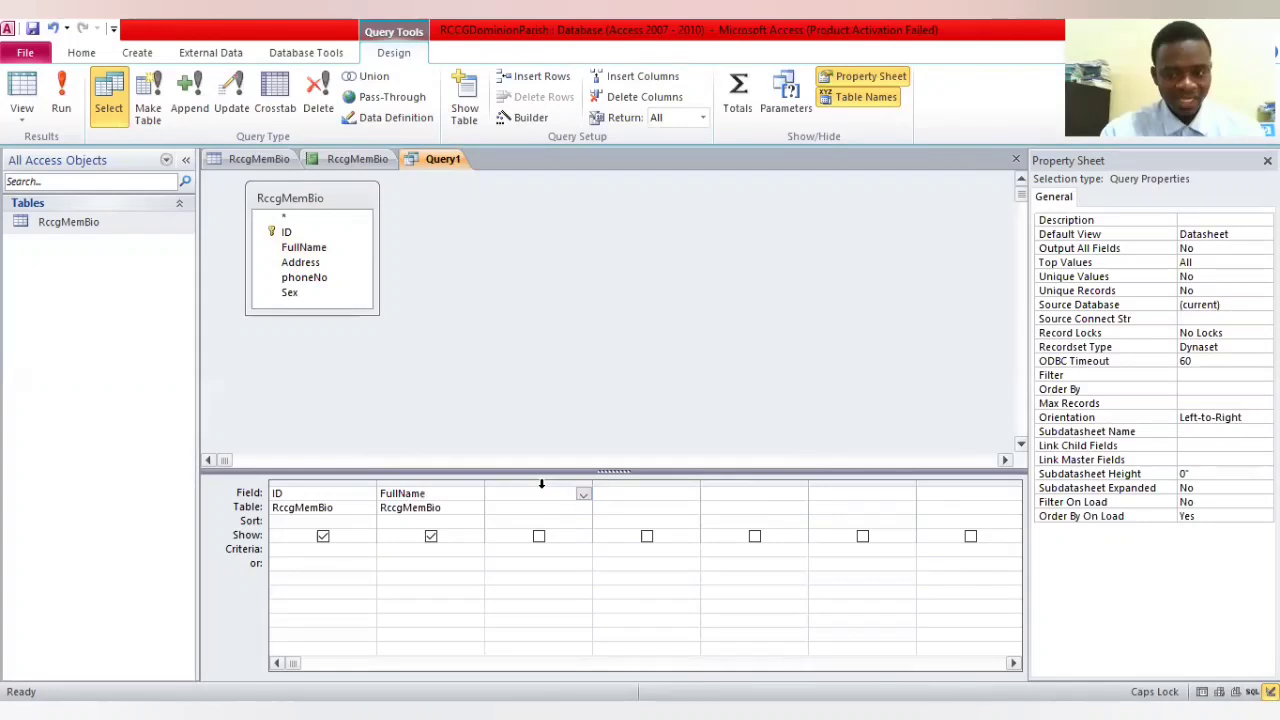
{"action": "left_click", "coordinate": [323, 269]}
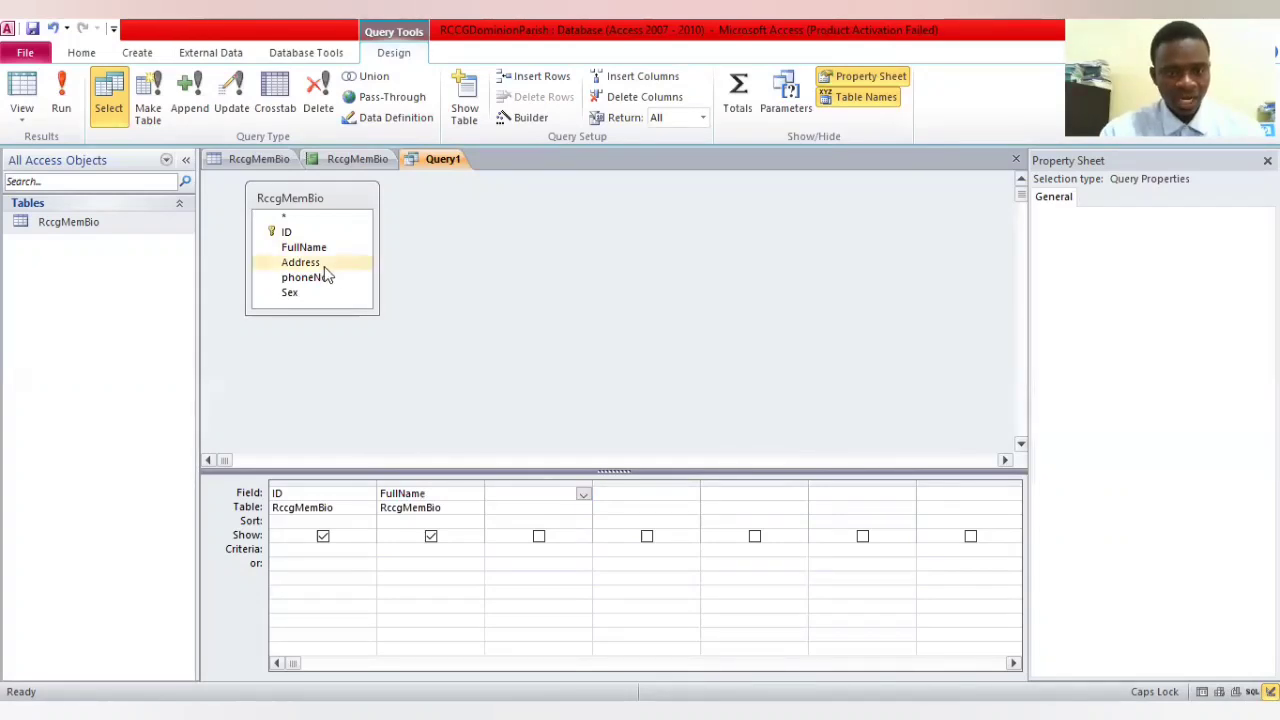
{"action": "left_click_drag", "start_coordinate": [472, 404], "coordinate": [572, 514]}
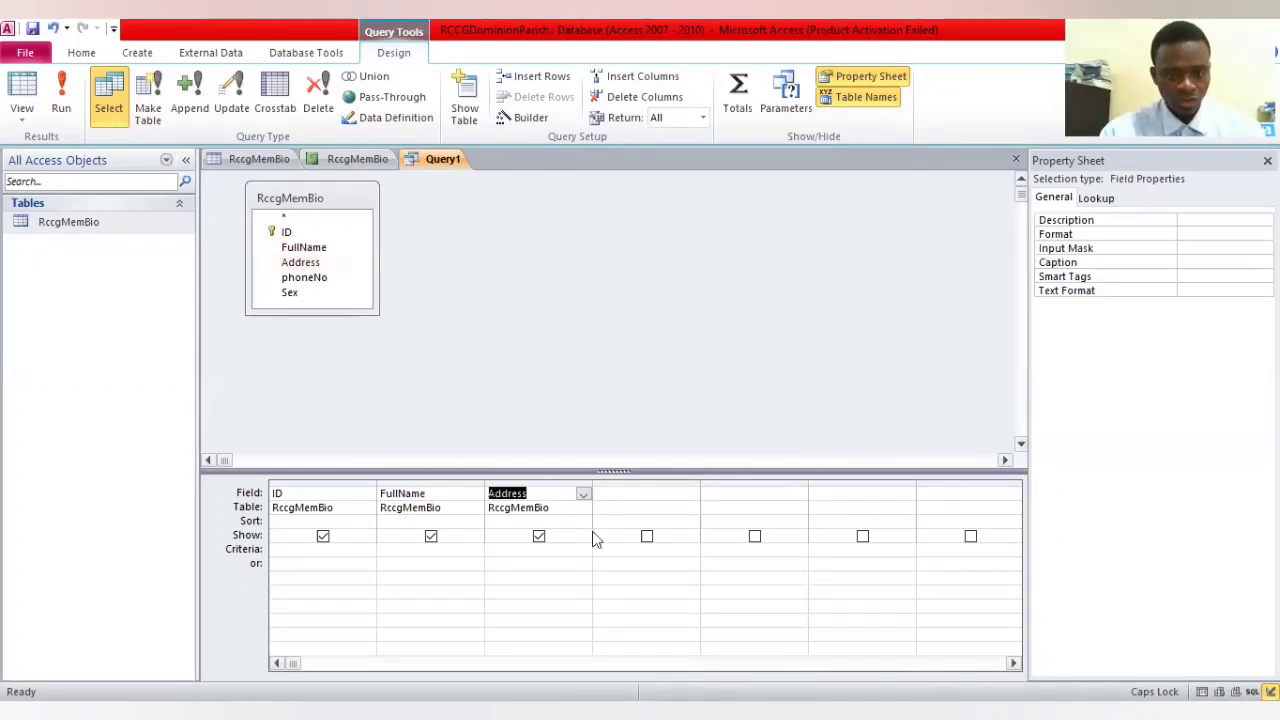
{"action": "left_click", "coordinate": [321, 299]}
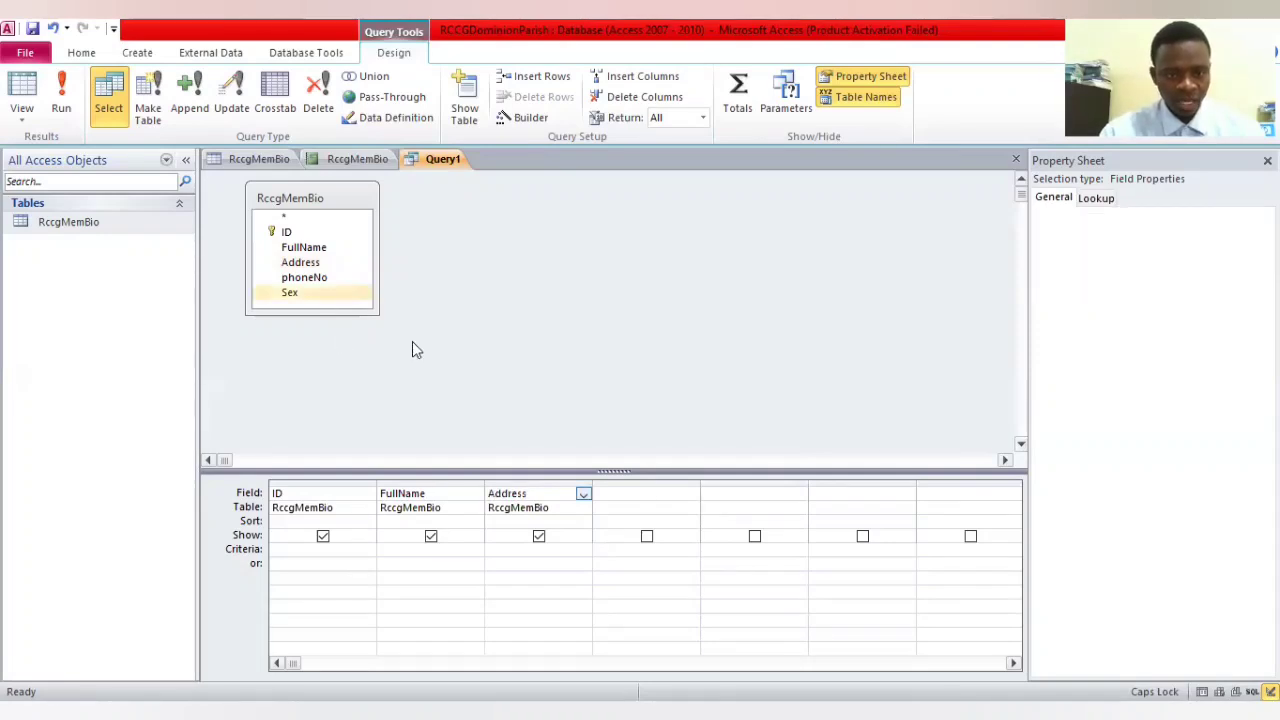
{"action": "left_click", "coordinate": [652, 494]}
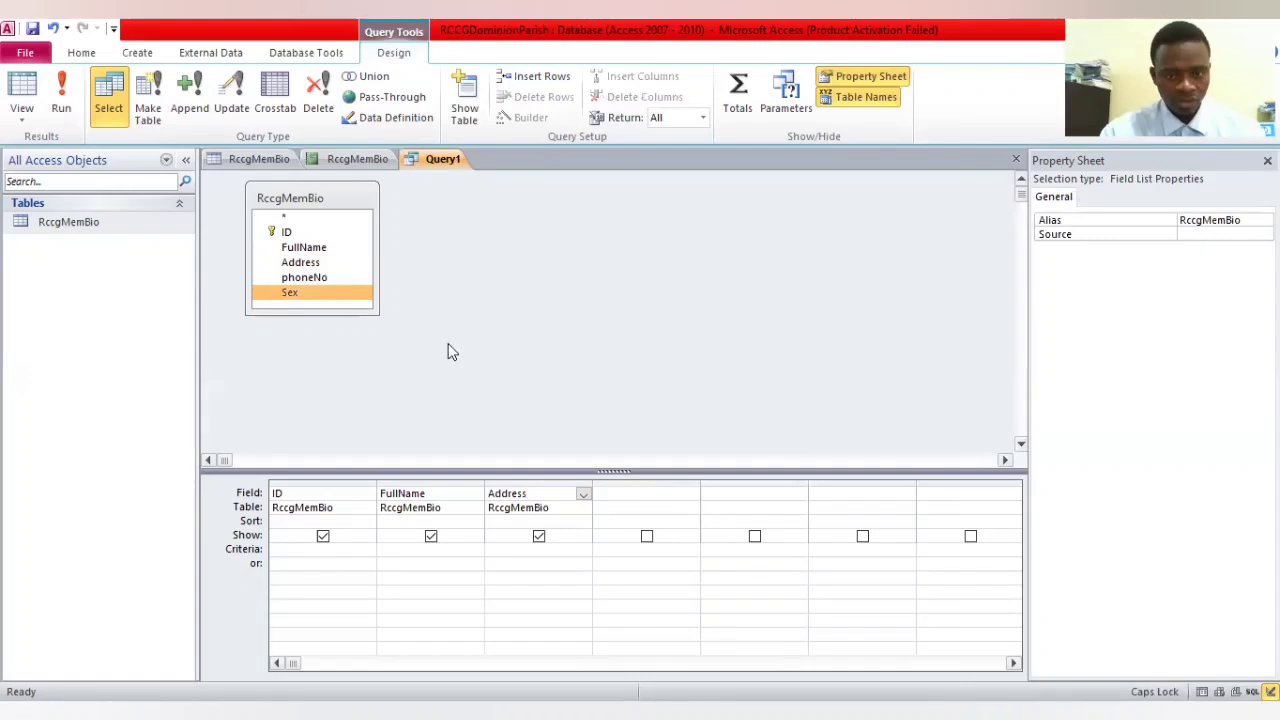
{"action": "double_click", "coordinate": [321, 294]}
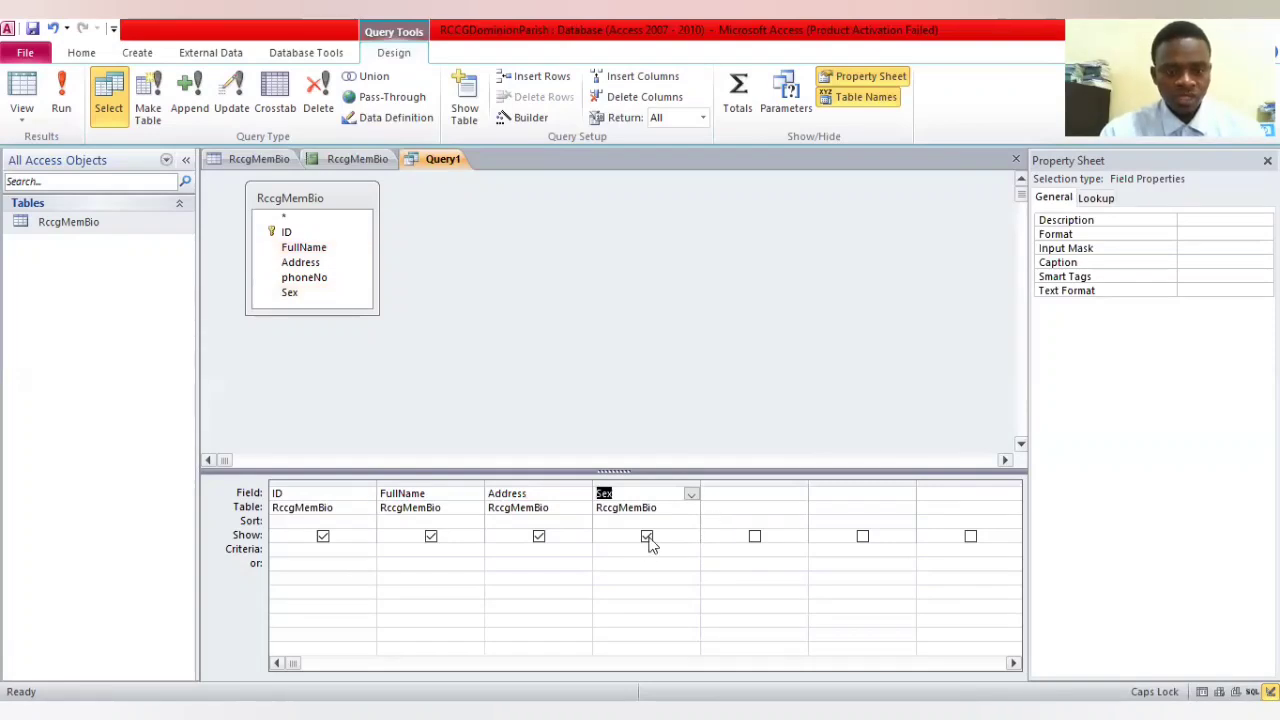
Set the sort order of the query's Sex column to Descending
{"action": "left_click", "coordinate": [676, 521]}
{"action": "left_click", "coordinate": [691, 522]}
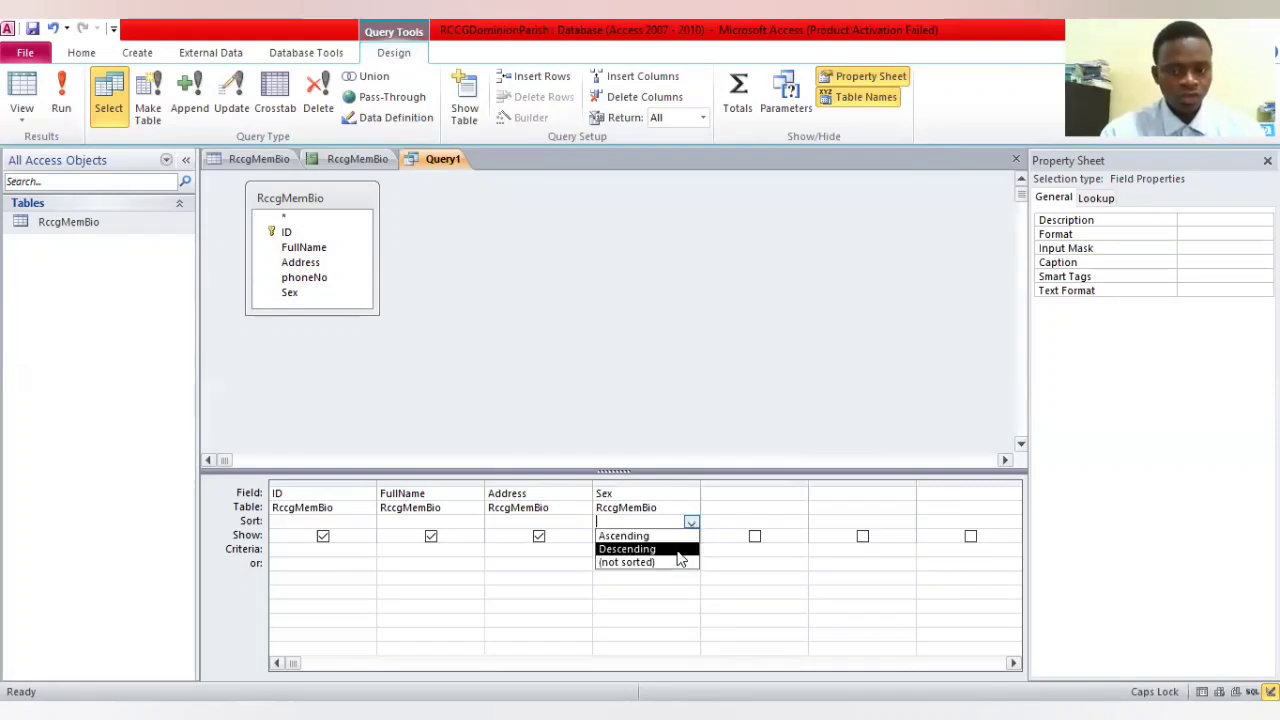
{"action": "left_click", "coordinate": [674, 548]}
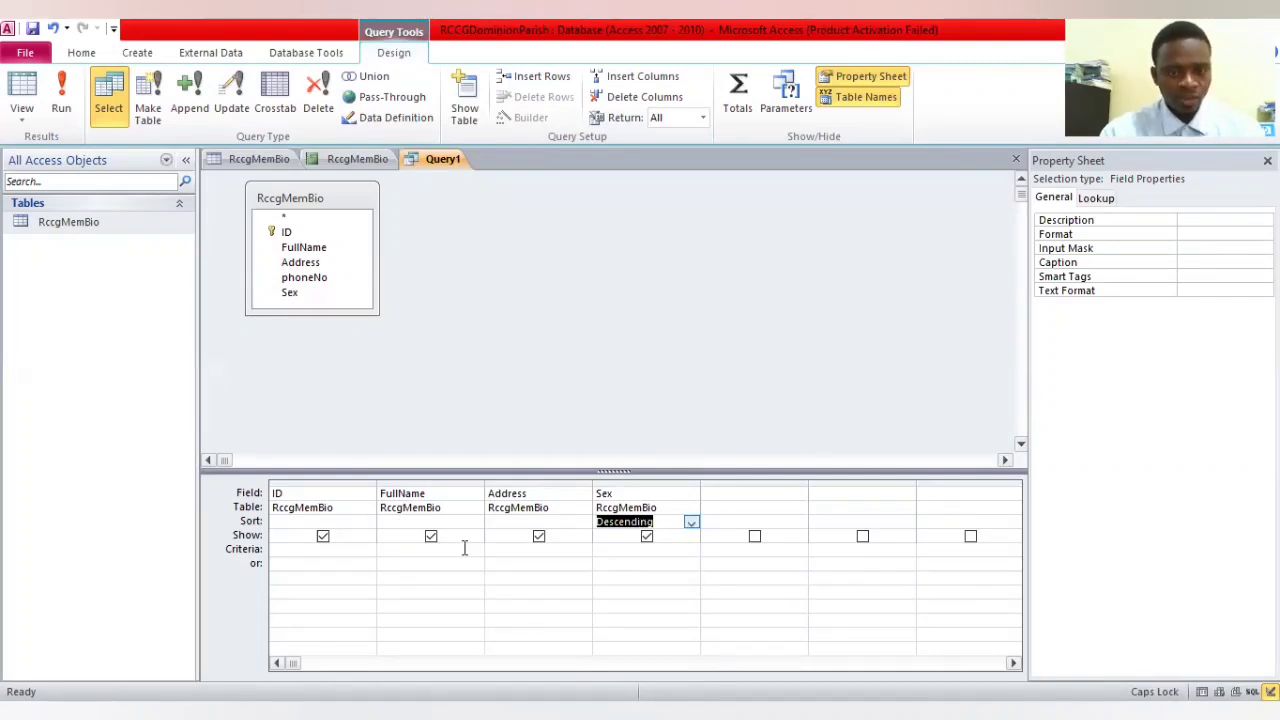
Enter female as the criterion for the Sex column and run the query
{"action": "left_click", "coordinate": [639, 549]}
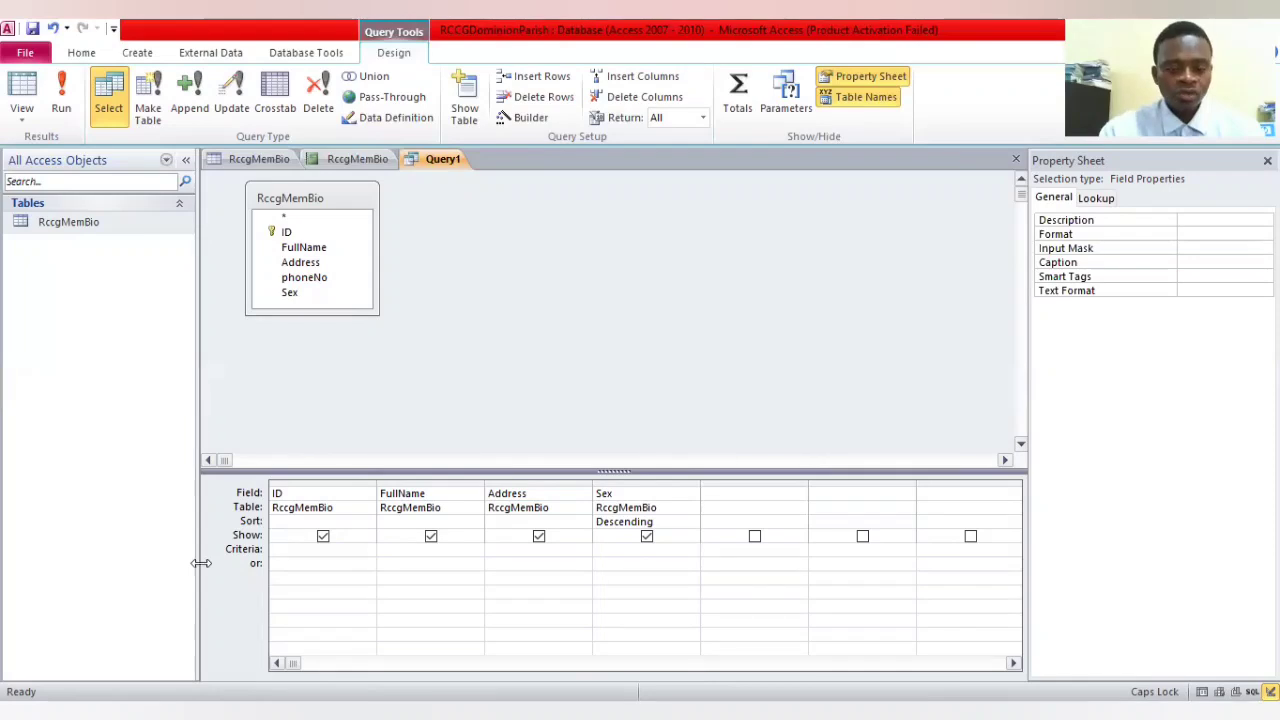
{"action": "left_click", "coordinate": [666, 550]}
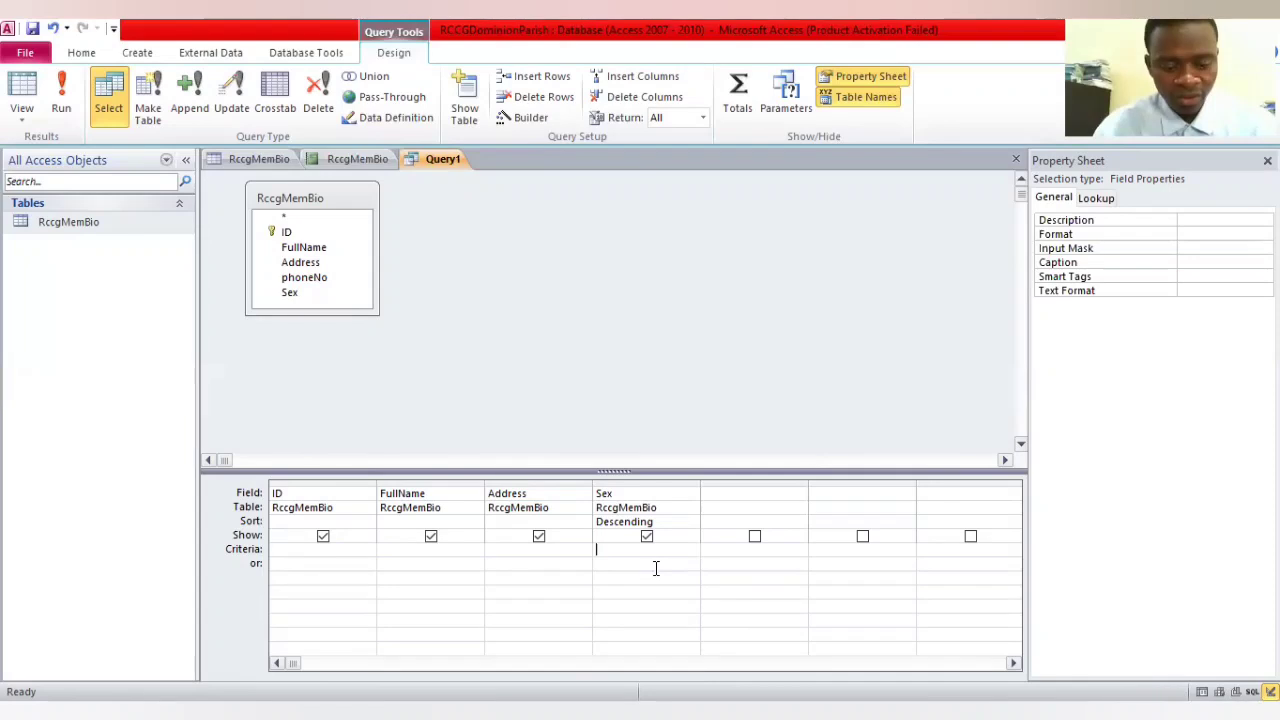
{"action": "type", "text": "female"}
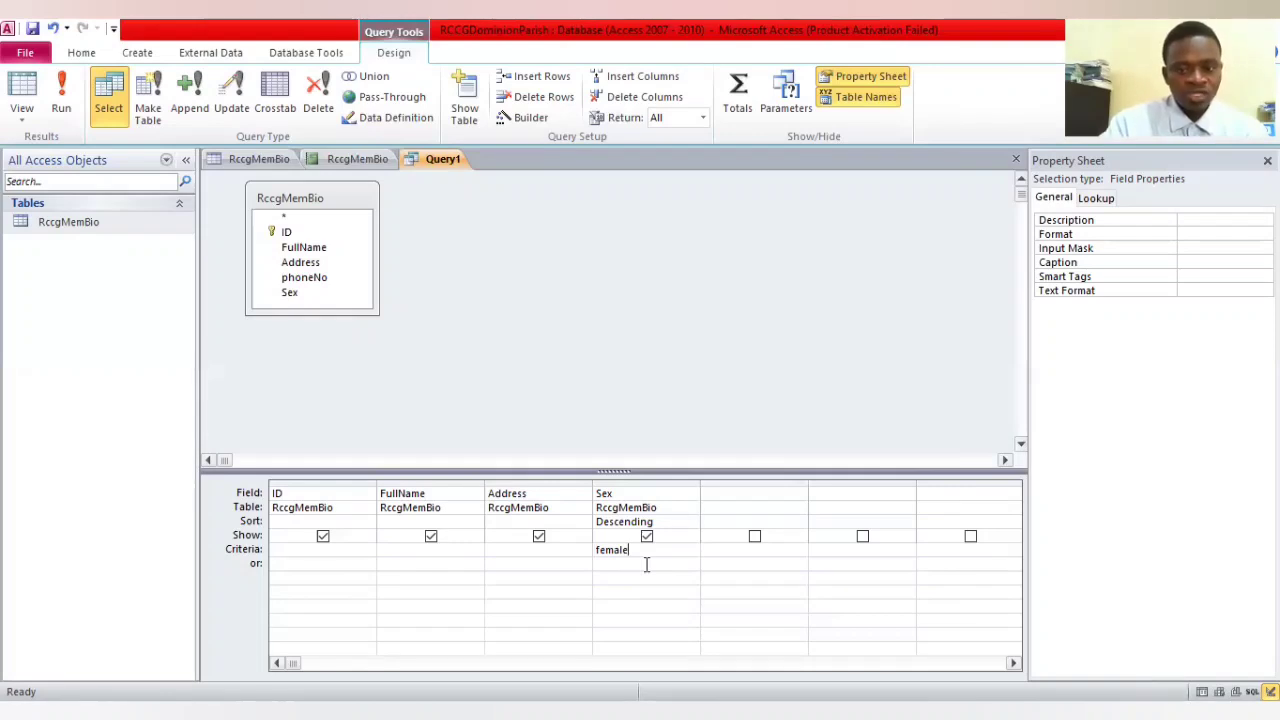
{"action": "left_click", "coordinate": [61, 100]}
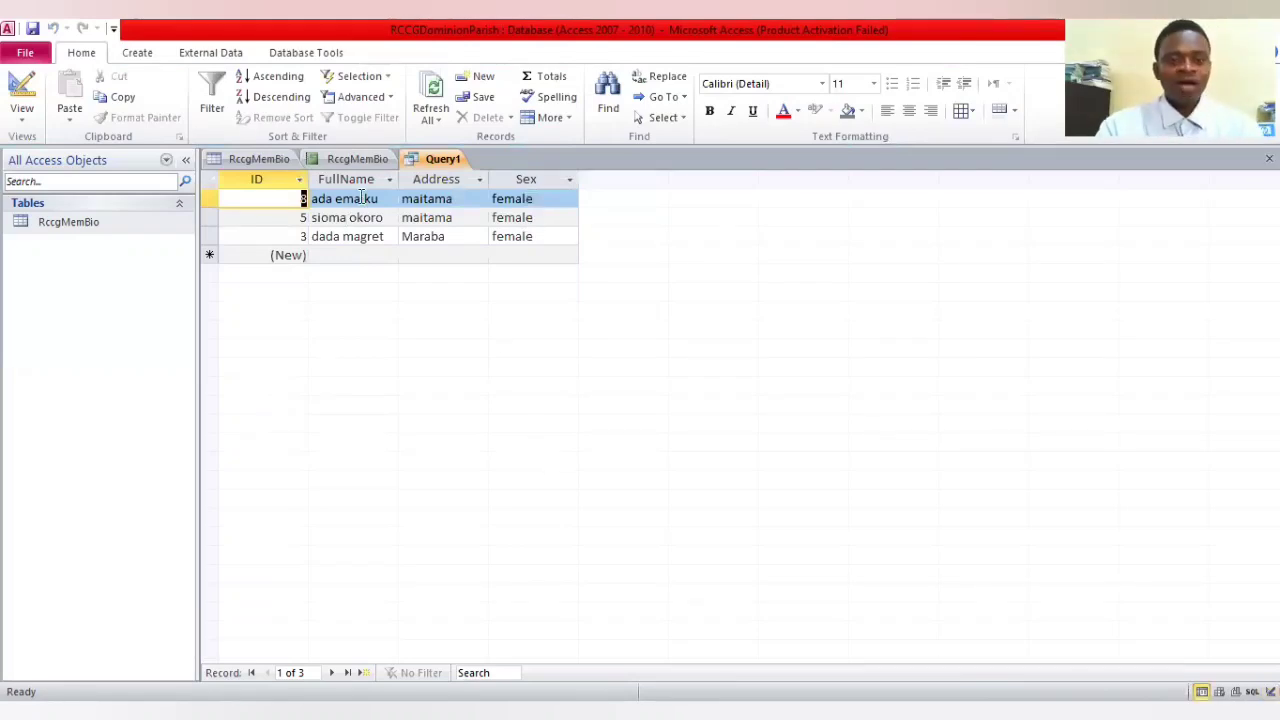
Compare the query's results with the full record list in the RccgMemBio table
{"action": "left_click", "coordinate": [232, 162]}
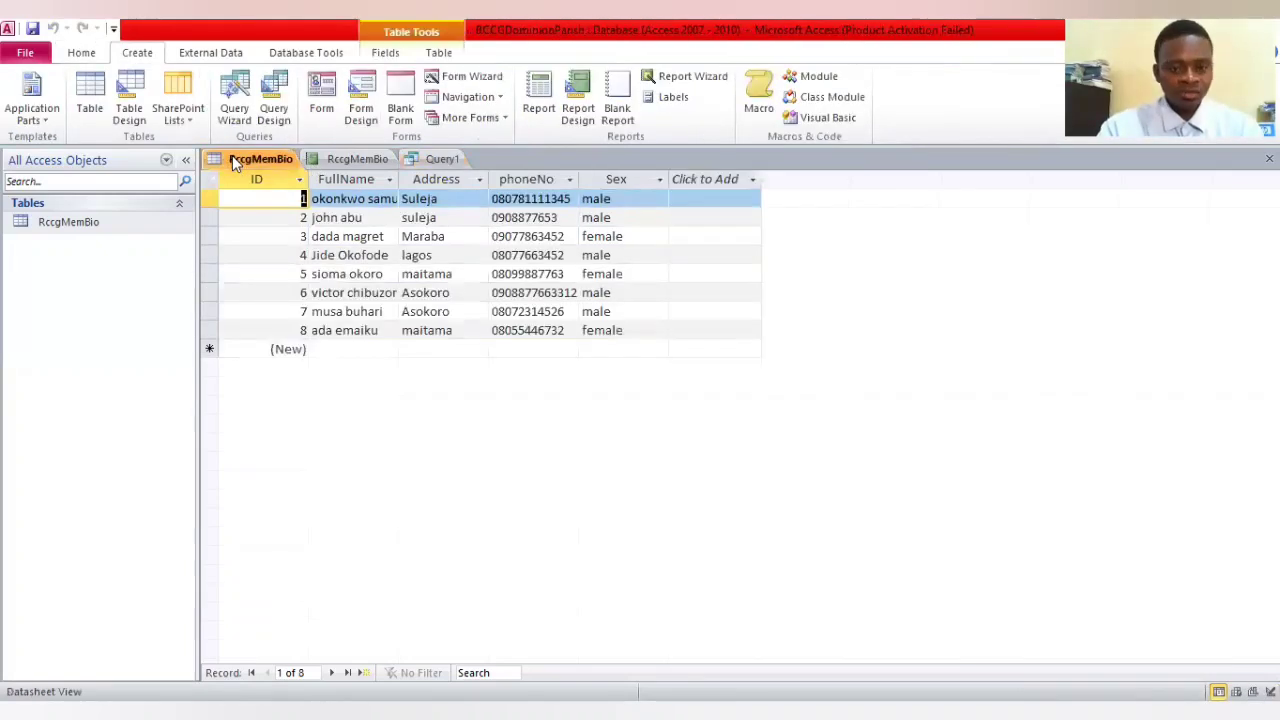
{"action": "left_click", "coordinate": [444, 160]}
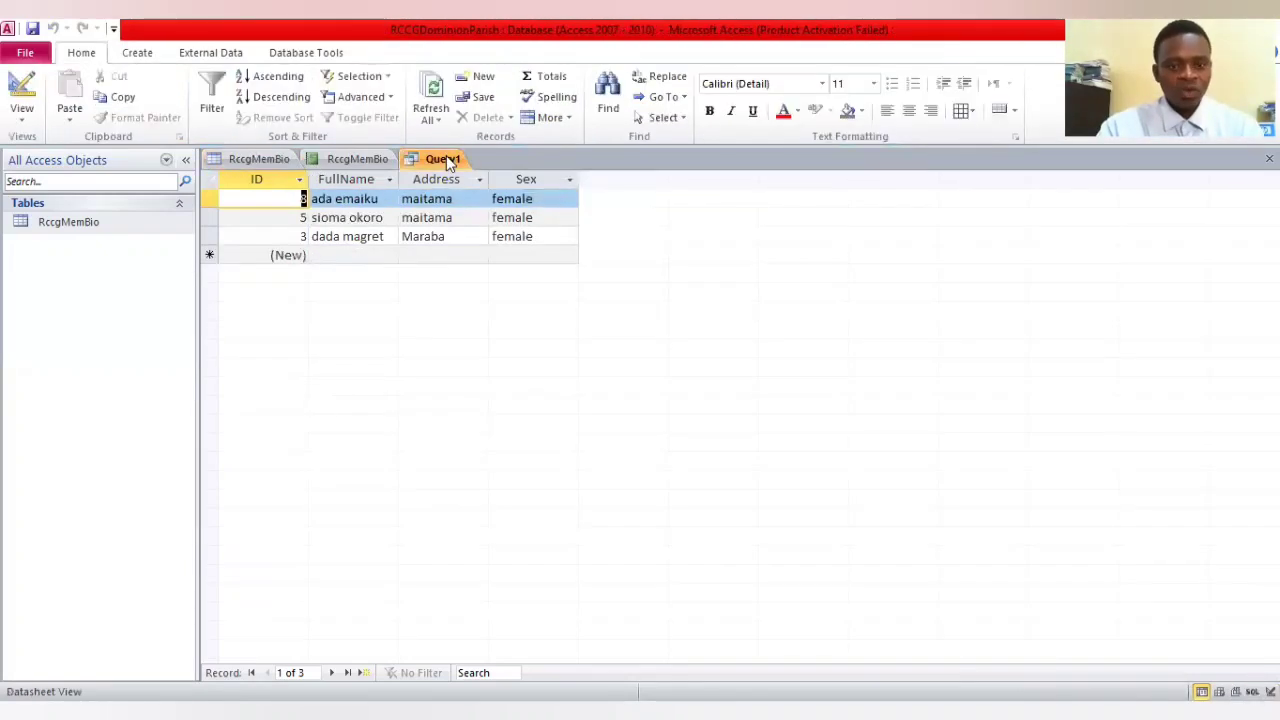
{"action": "left_click", "coordinate": [271, 158]}
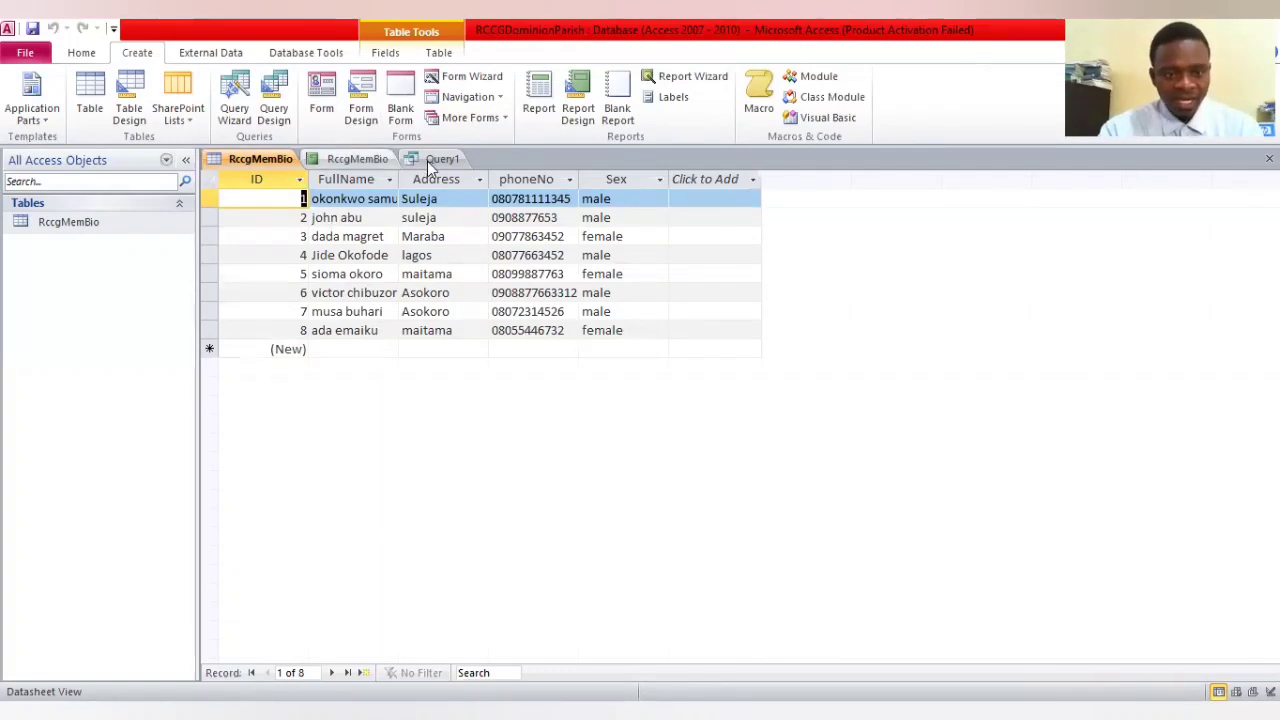
{"action": "left_click", "coordinate": [440, 159]}
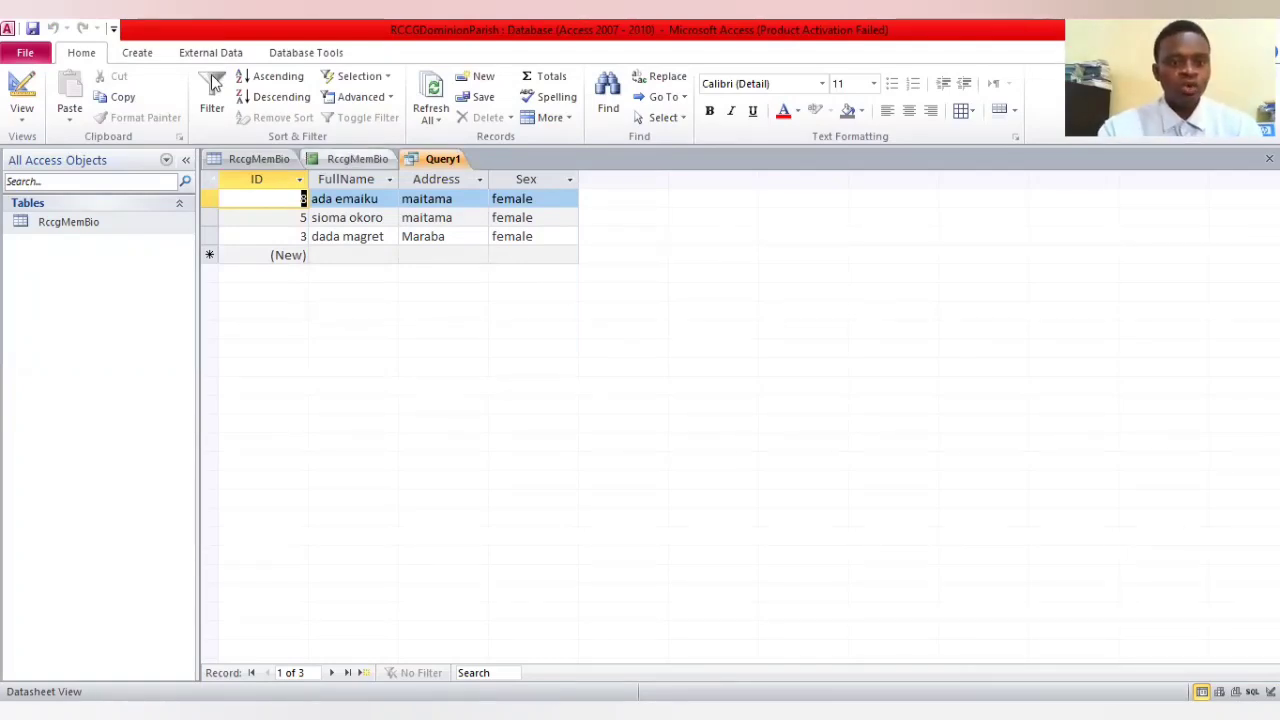
Create a second query in design view based on the RccgMemBio table
{"action": "left_click", "coordinate": [137, 53]}
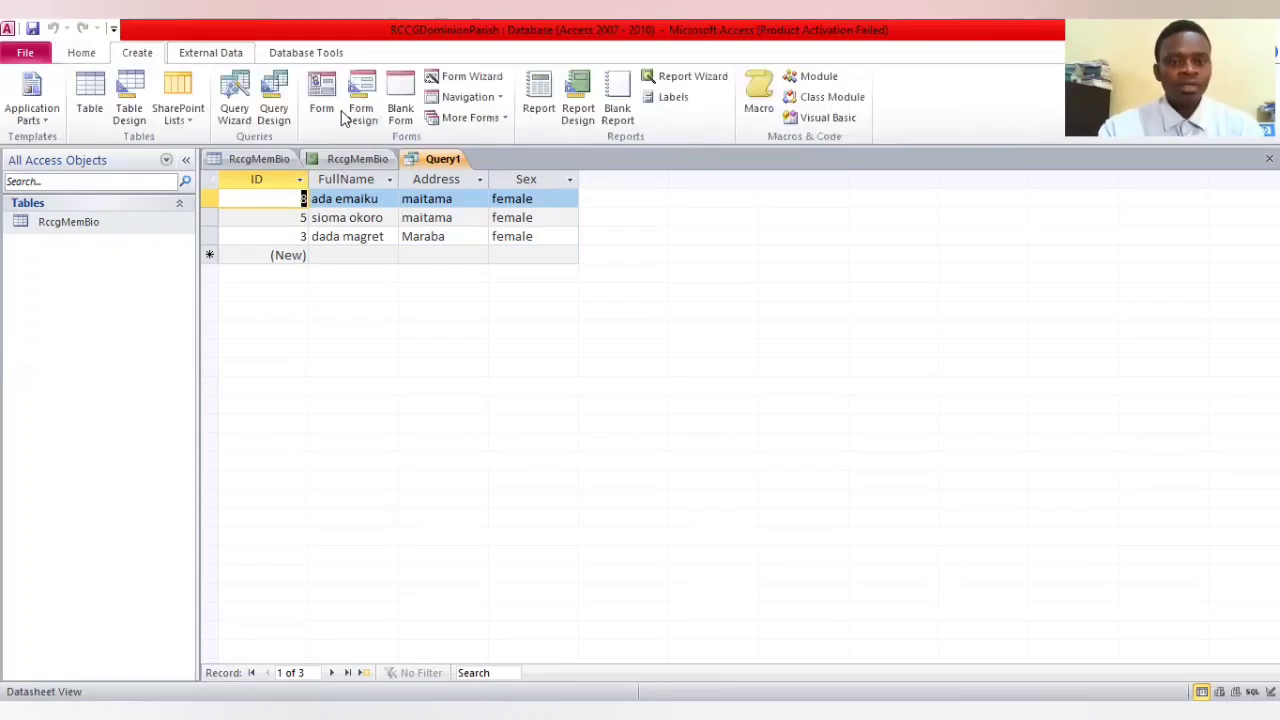
{"action": "left_click", "coordinate": [273, 113]}
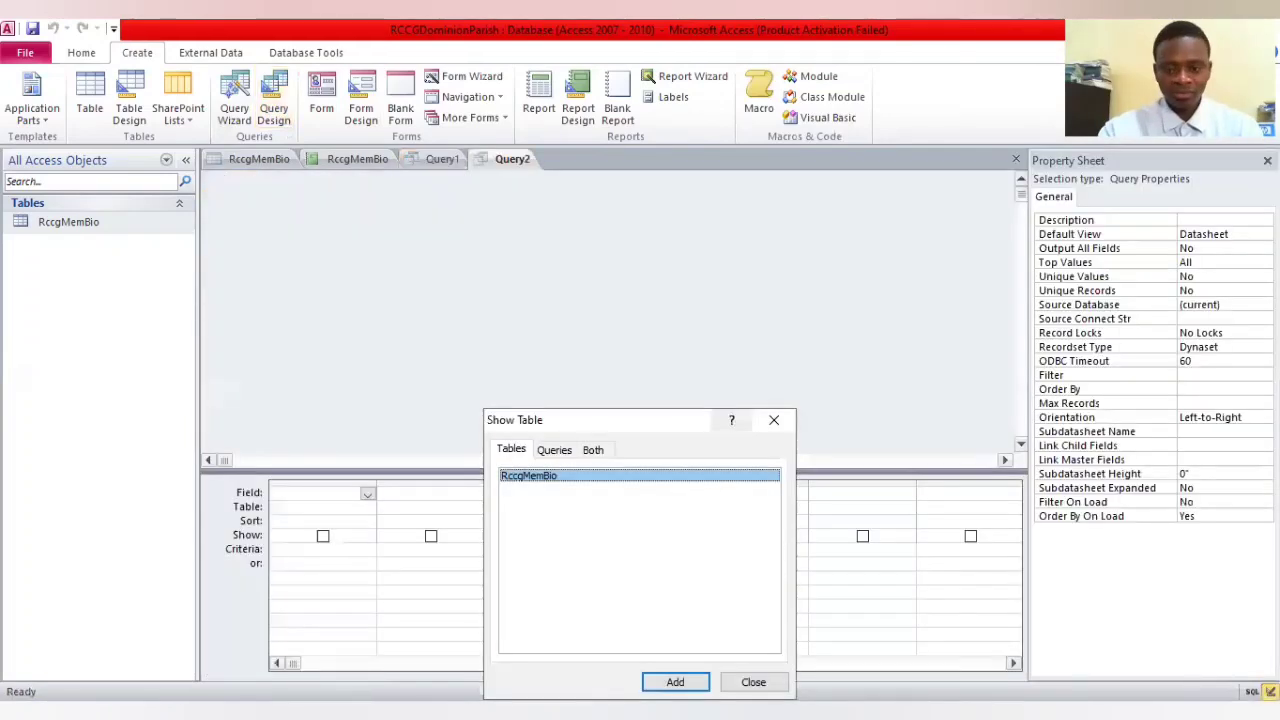
{"action": "left_click", "coordinate": [675, 682]}
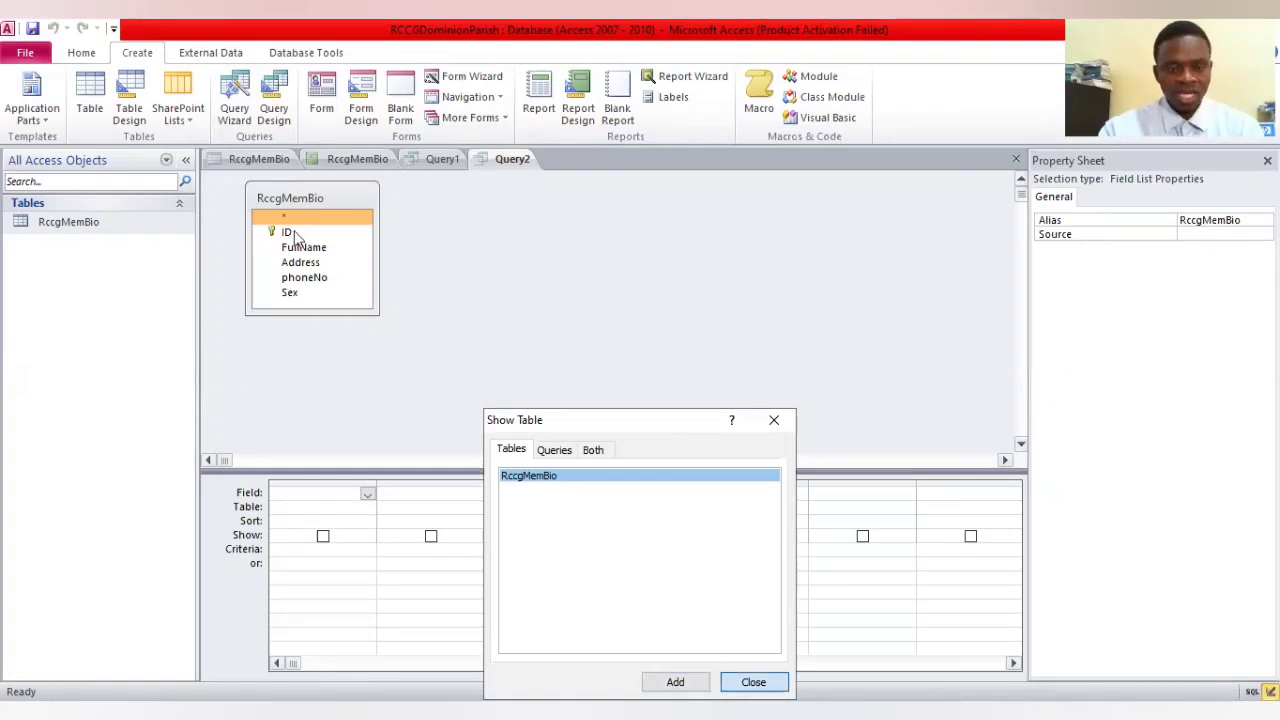
{"action": "key", "text": "Return"}
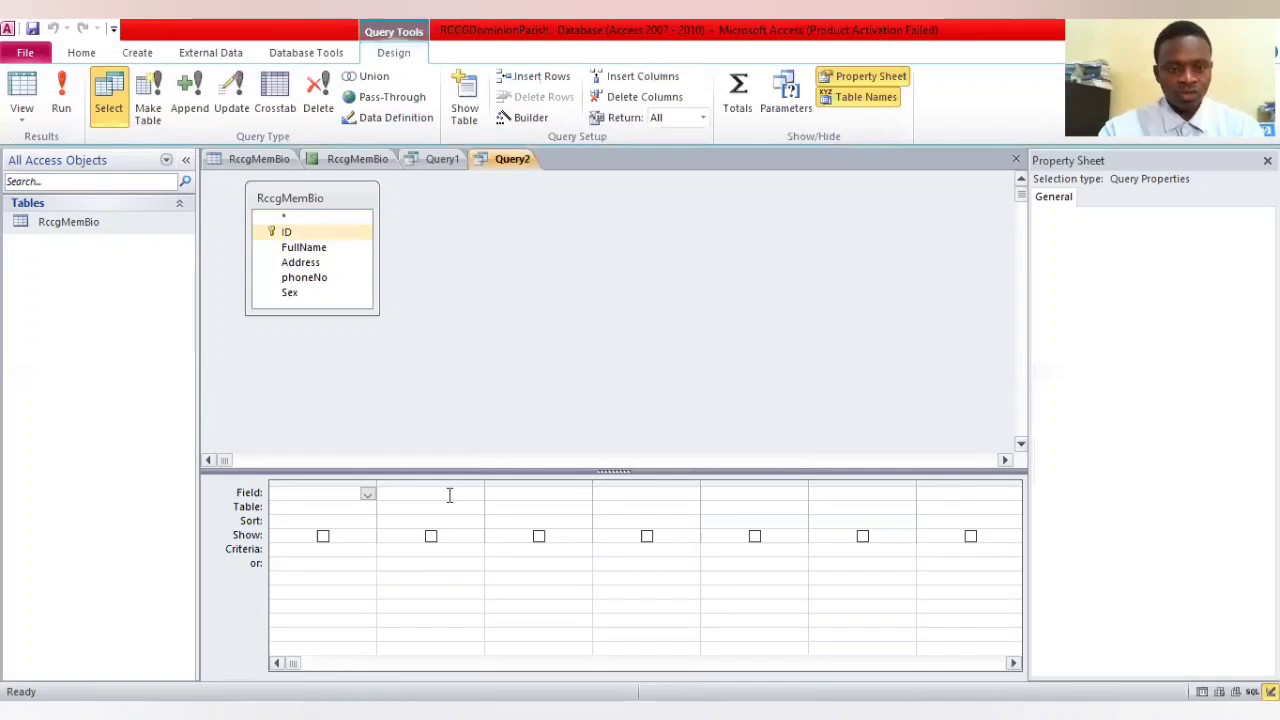
Add the ID, FullName, Address, phoneNo and Sex fields from RccgMemBio to the second query's design grid
{"action": "left_click_drag", "start_coordinate": [450, 495], "coordinate": [450, 497]}
{"action": "left_click", "coordinate": [340, 251]}
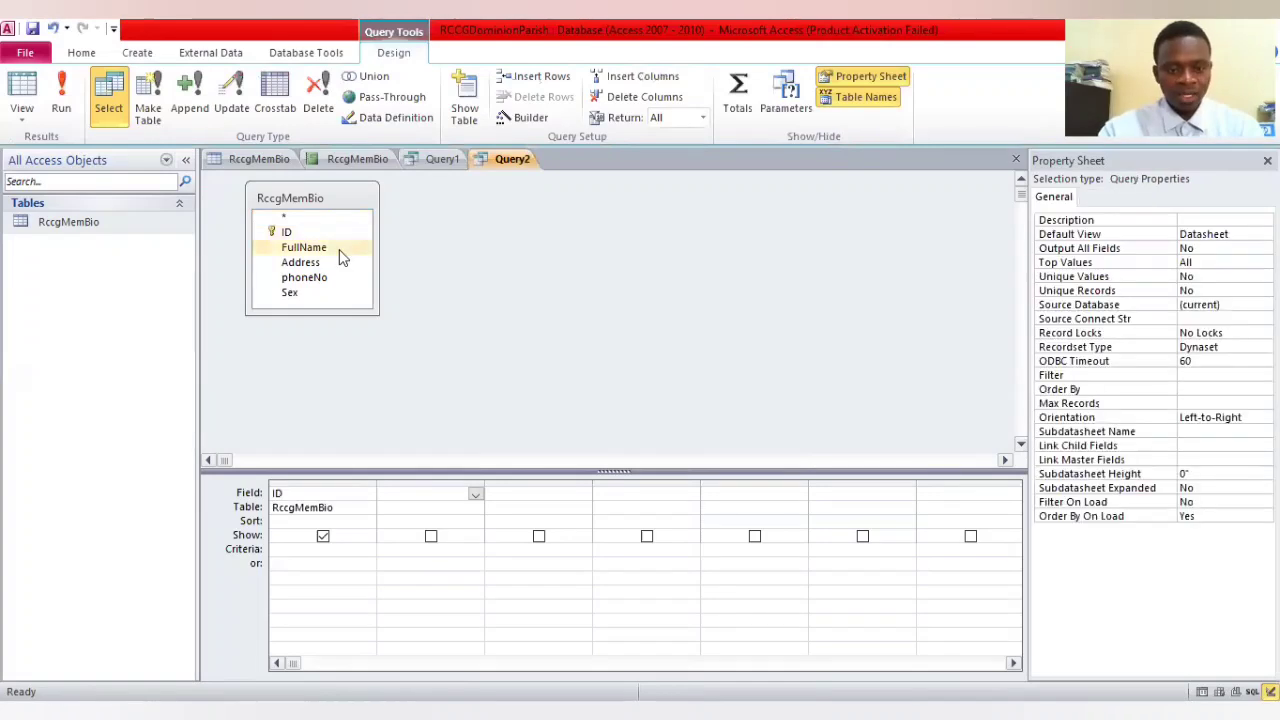
{"action": "left_click_drag", "start_coordinate": [340, 257], "coordinate": [552, 493]}
{"action": "left_click", "coordinate": [552, 493]}
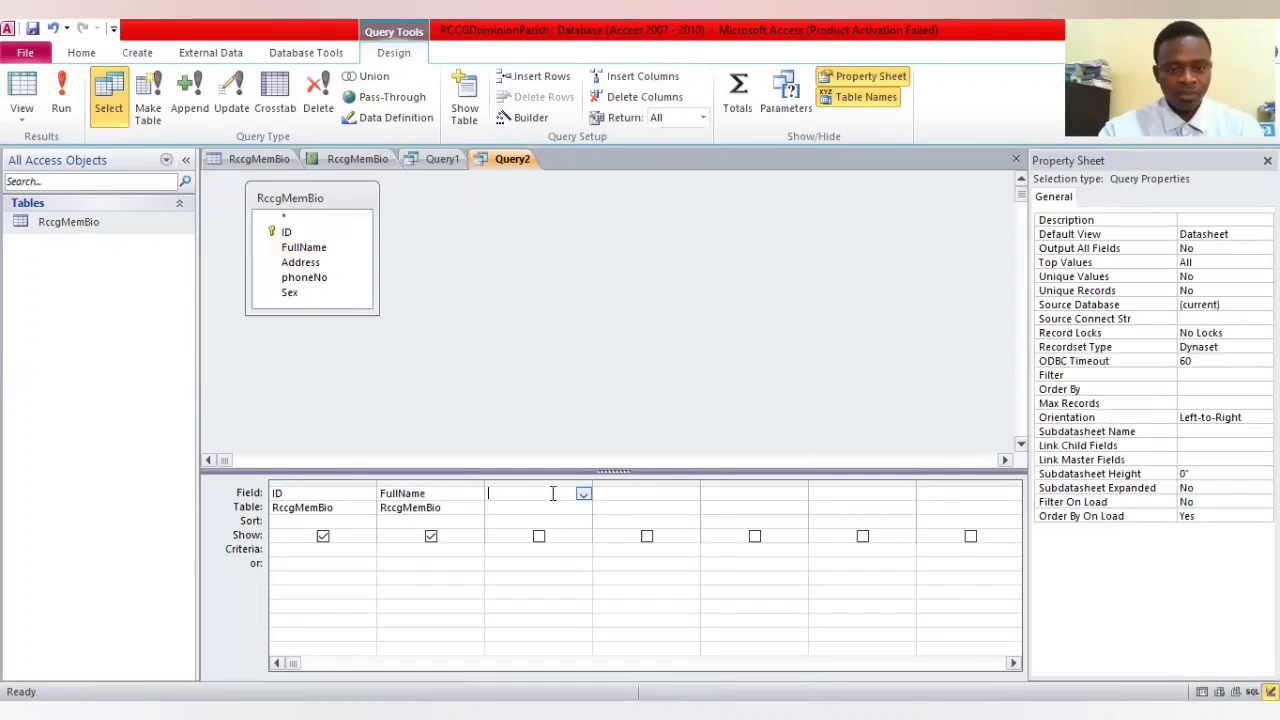
{"action": "left_click_drag", "start_coordinate": [330, 265], "coordinate": [545, 495]}
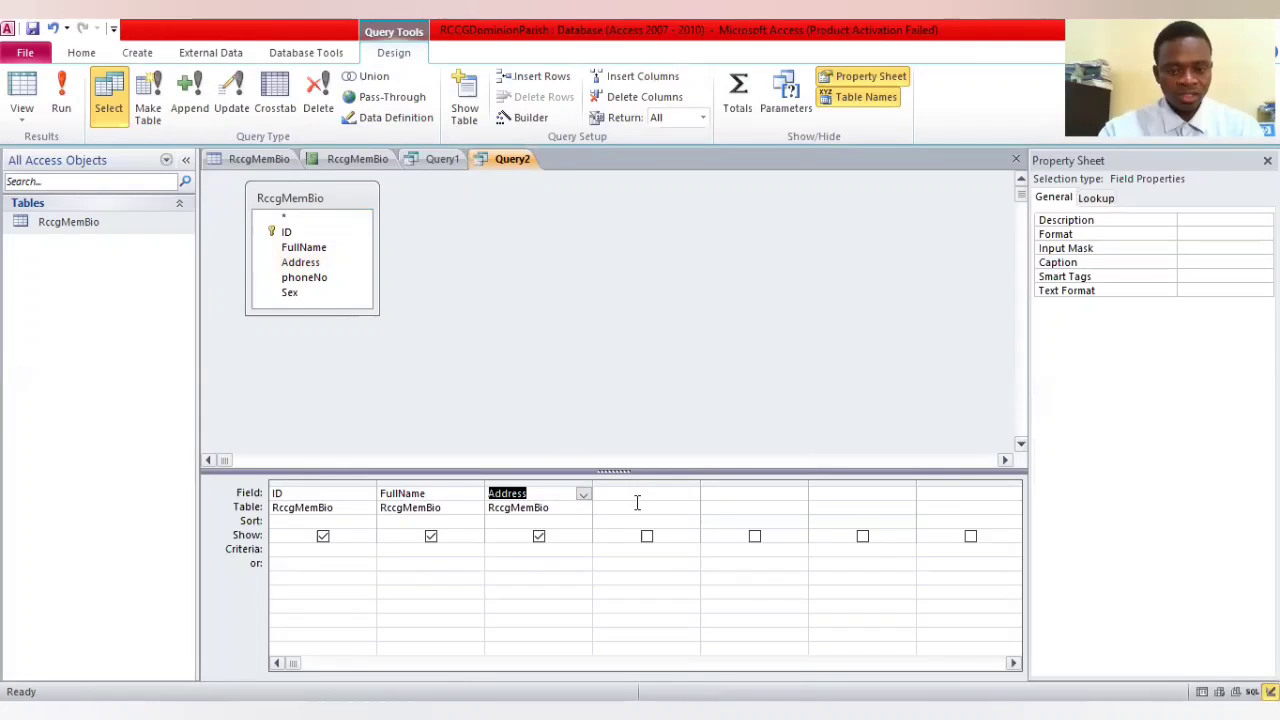
{"action": "left_click", "coordinate": [636, 497]}
{"action": "left_click", "coordinate": [338, 279]}
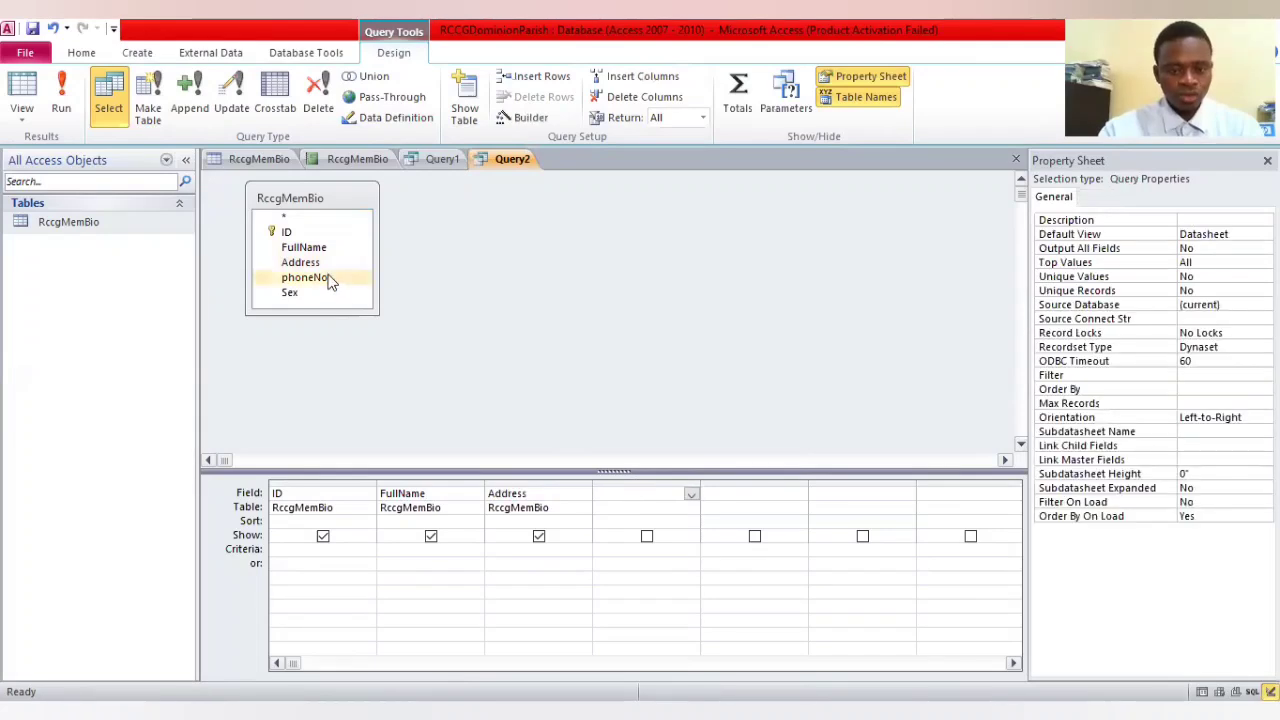
{"action": "left_click_drag", "start_coordinate": [349, 285], "coordinate": [742, 491]}
{"action": "left_click", "coordinate": [742, 491]}
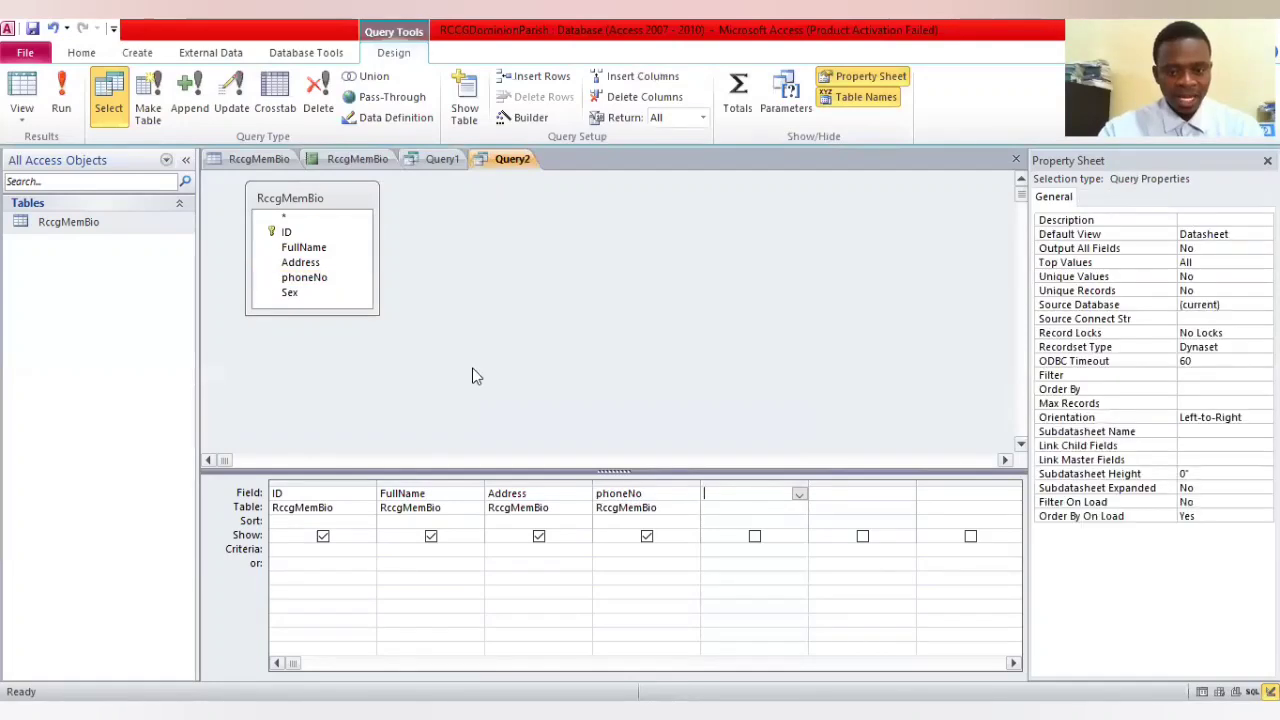
{"action": "left_click", "coordinate": [305, 292]}
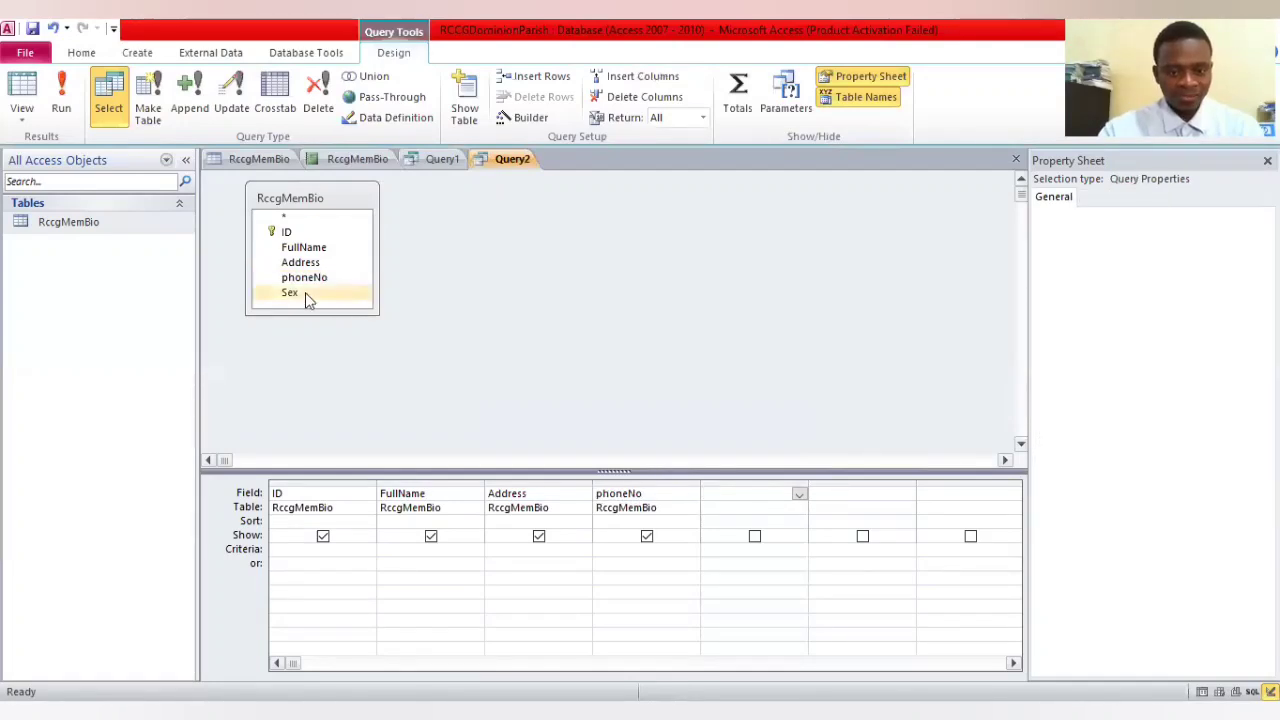
{"action": "left_click_drag", "start_coordinate": [305, 292], "coordinate": [750, 494]}
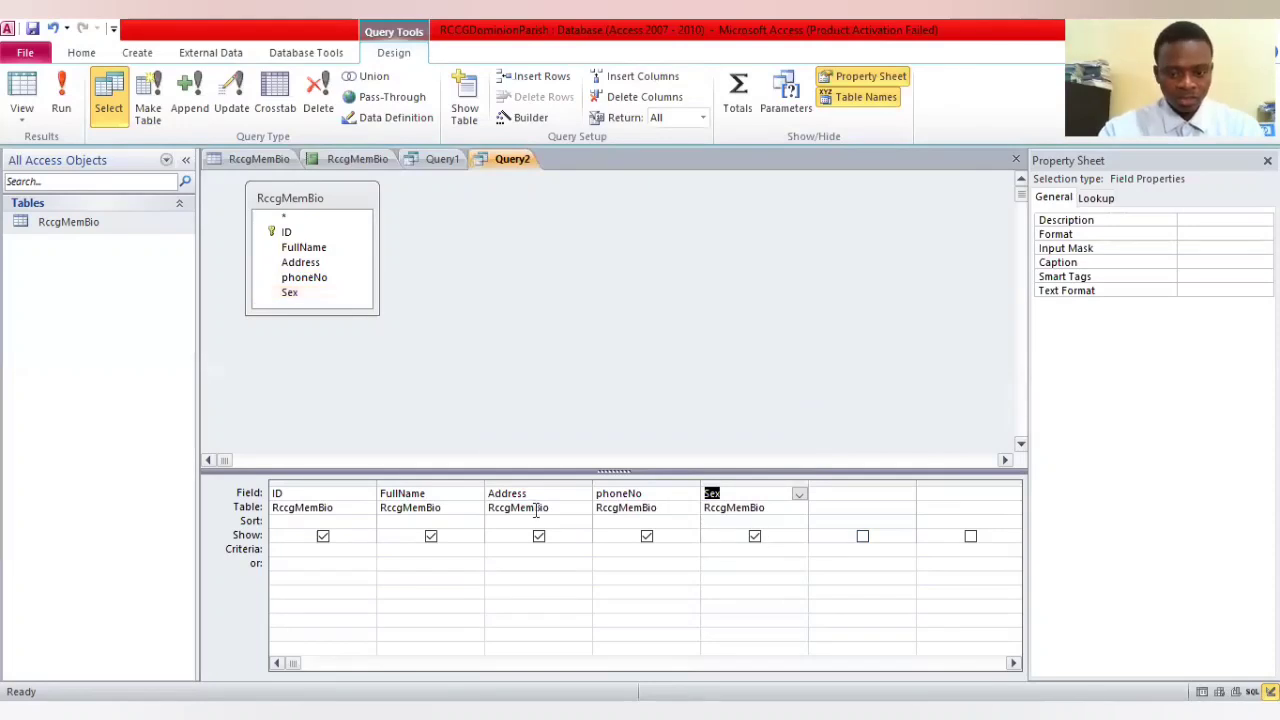
Enter male as the criterion for the Sex column and run the query
{"action": "left_click", "coordinate": [767, 549]}
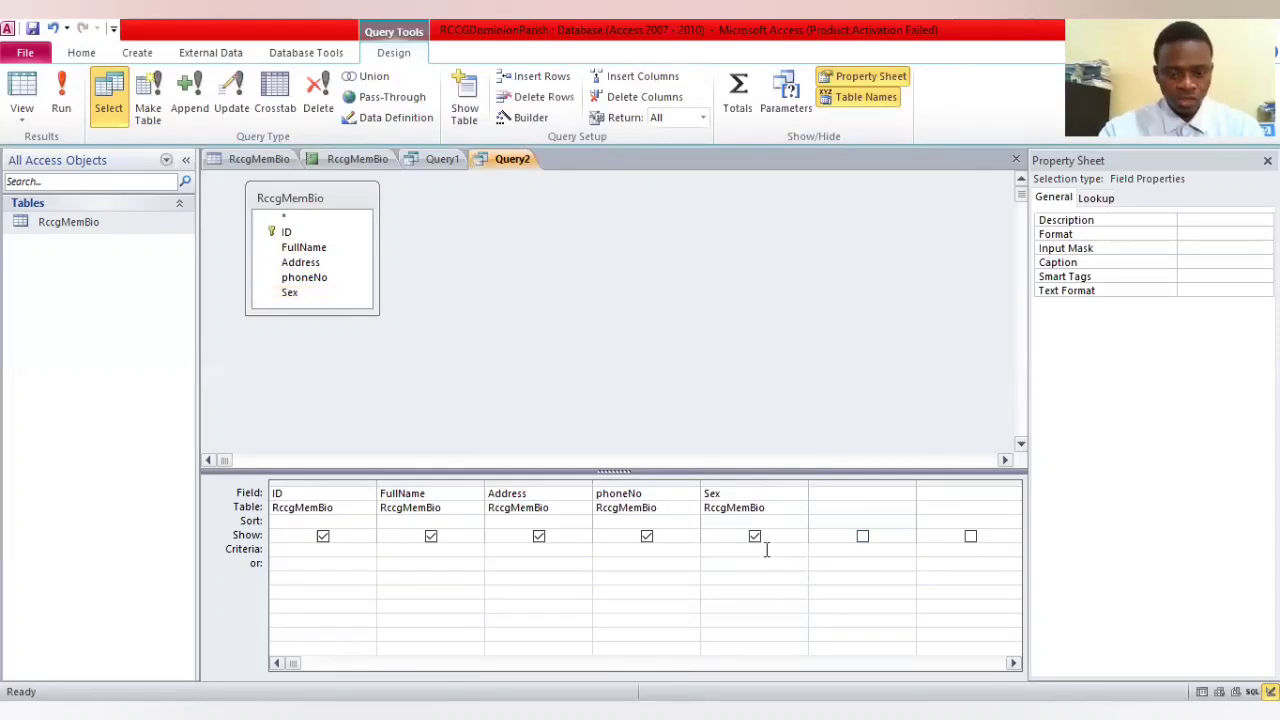
{"action": "type", "text": "mal"}
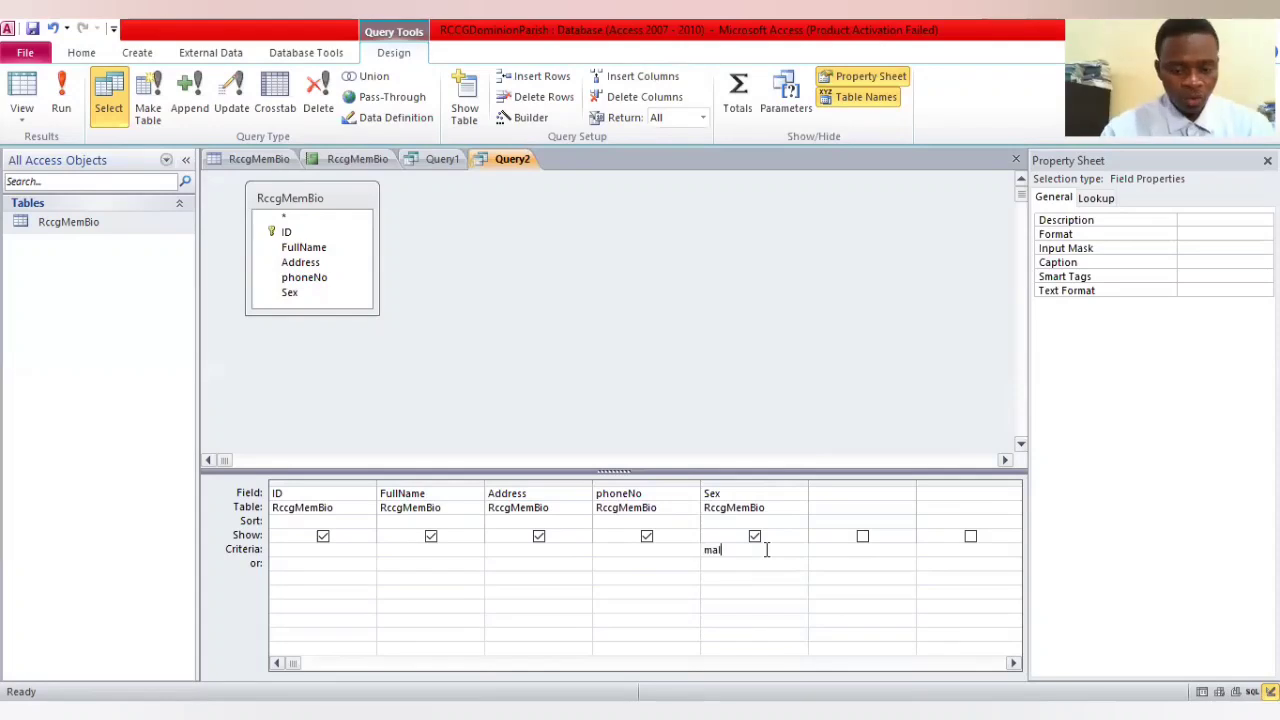
{"action": "type", "text": "e"}
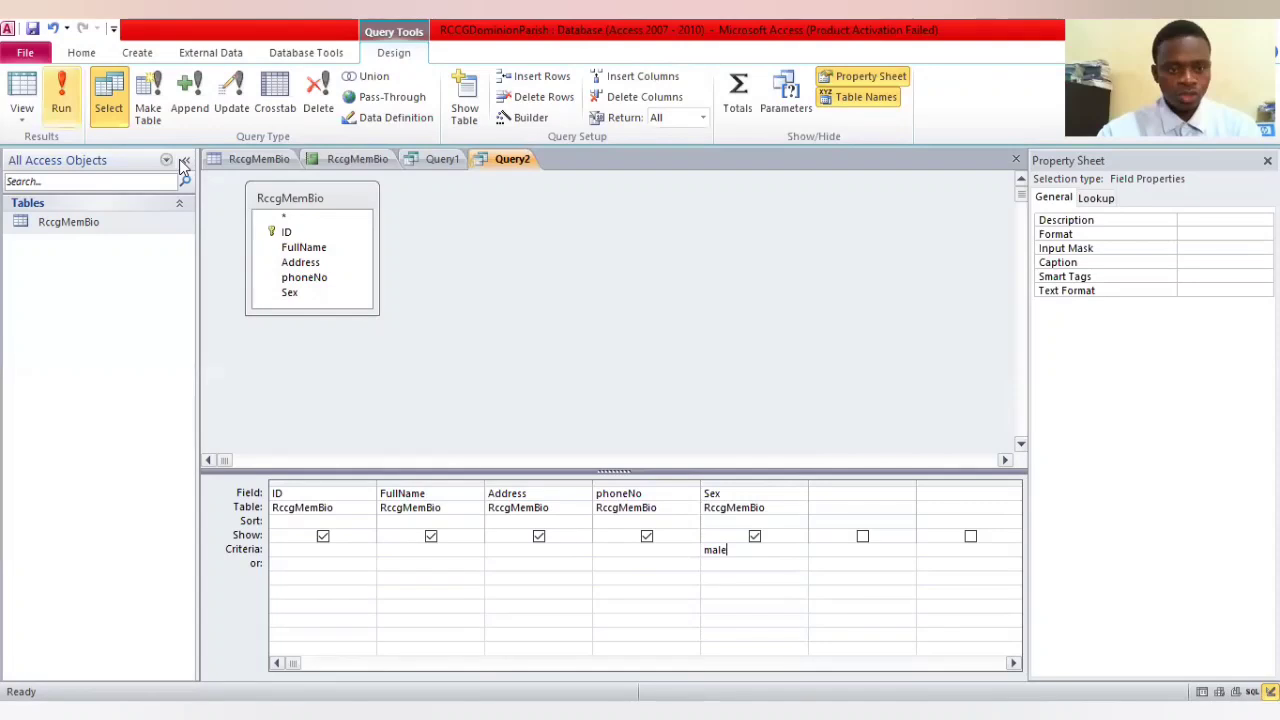
{"action": "left_click", "coordinate": [61, 95]}
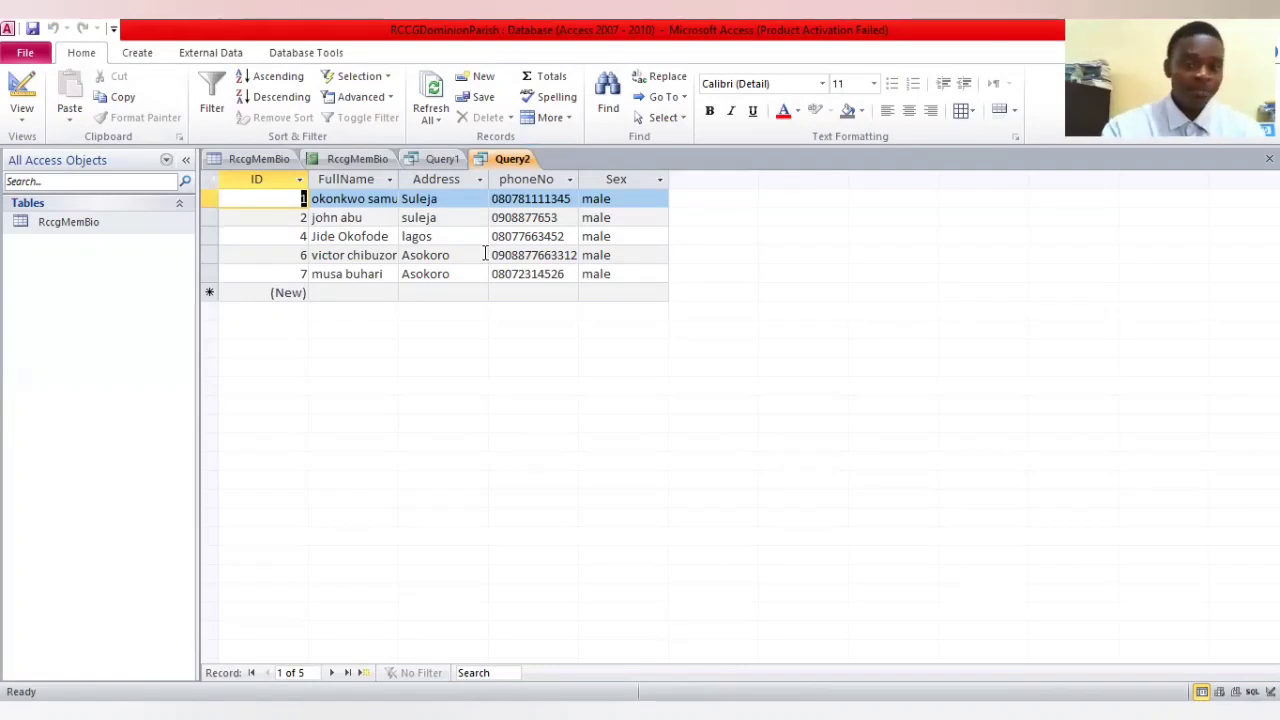
Create a third query in design view, adding the RccgMemBio table to it twice
{"action": "left_click", "coordinate": [140, 52]}
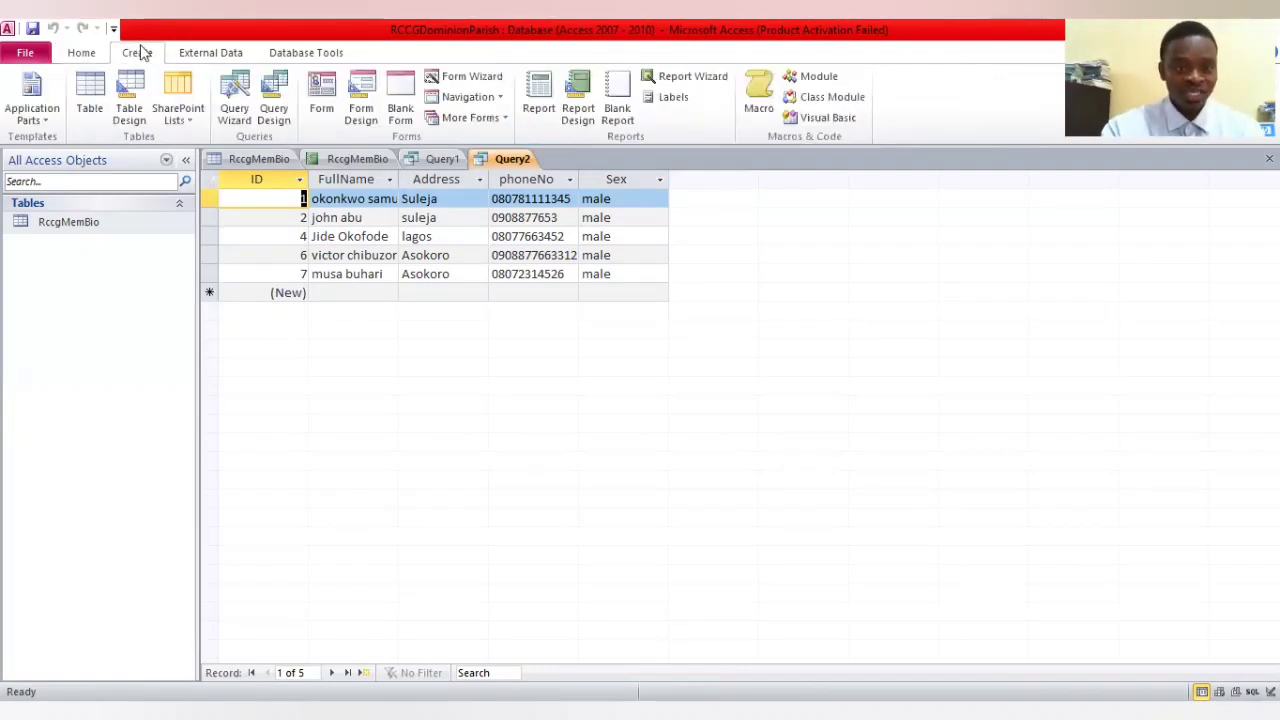
{"action": "left_click", "coordinate": [270, 110]}
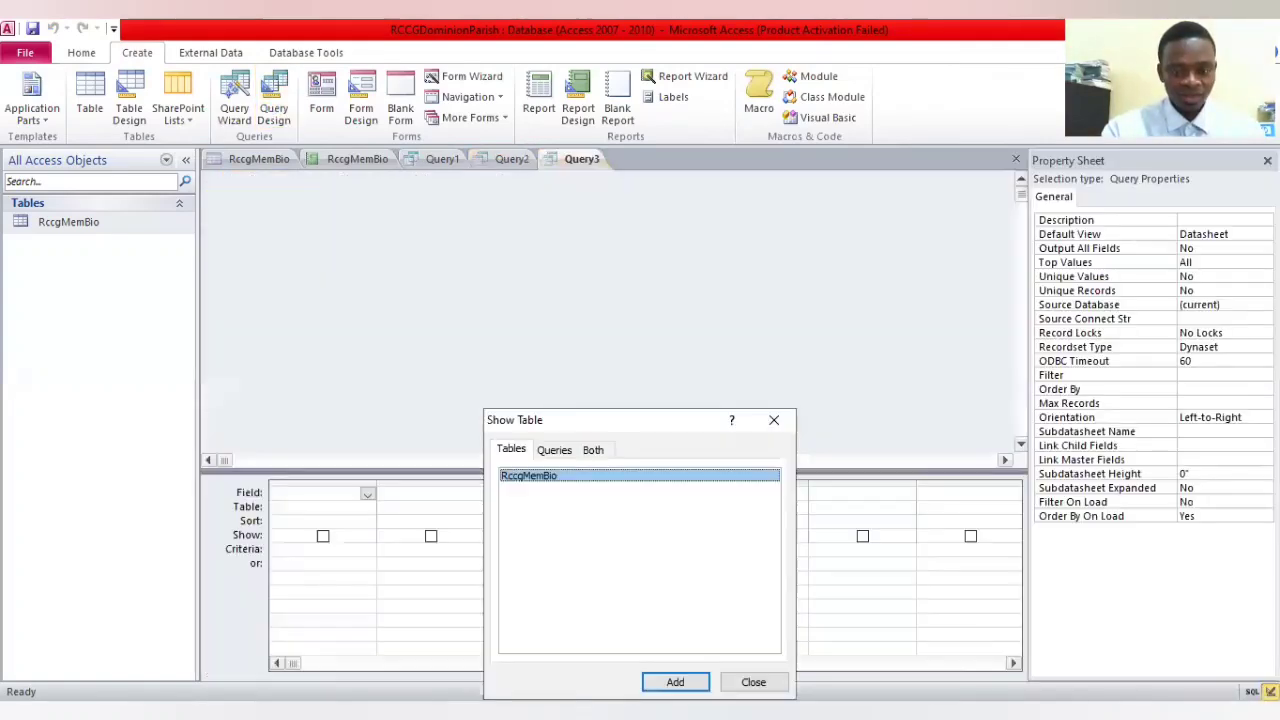
{"action": "left_click", "coordinate": [680, 680]}
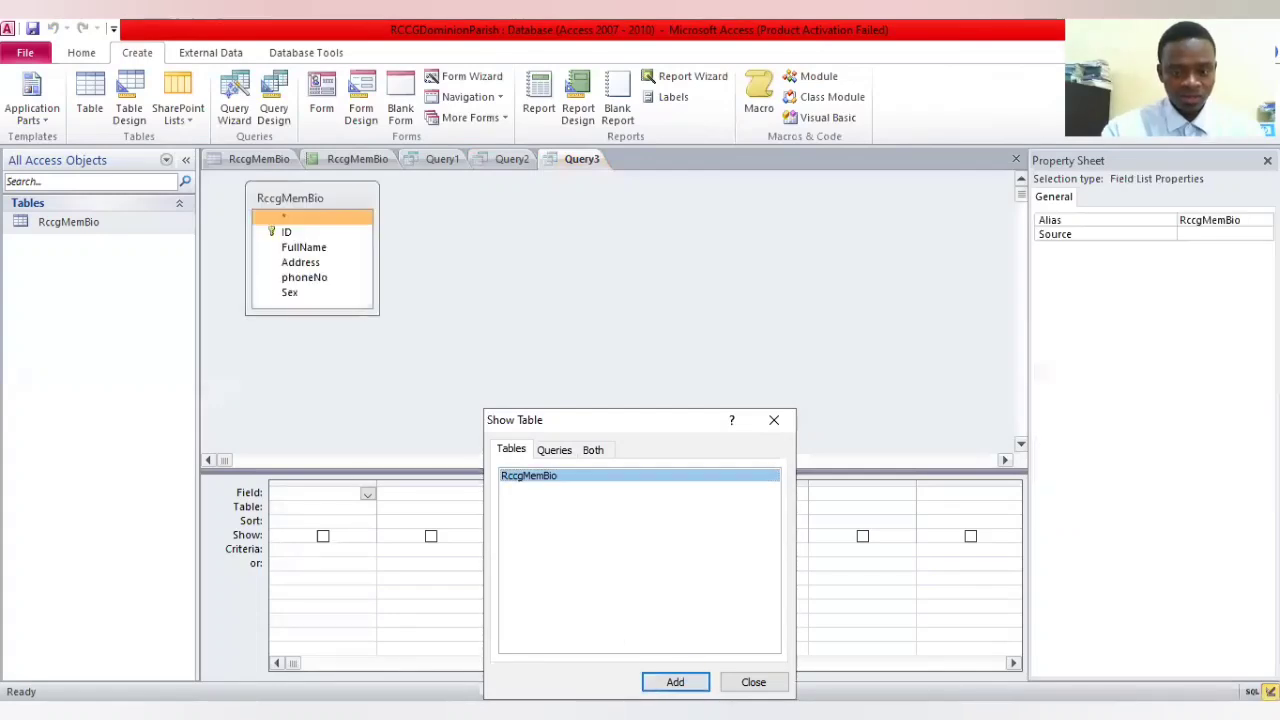
{"action": "left_click", "coordinate": [680, 677]}
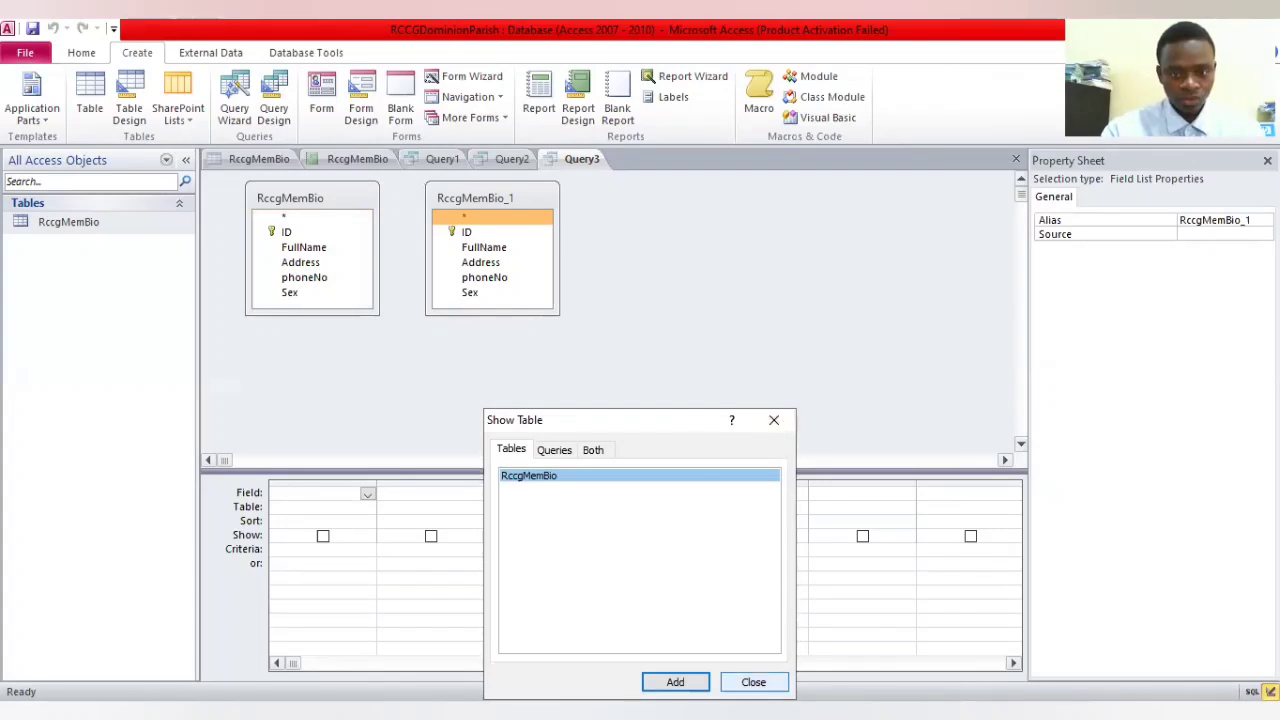
Add the ID, FullName, Address and Sex fields from the first RccgMemBio table to the third query's design grid
{"action": "left_click", "coordinate": [298, 234]}
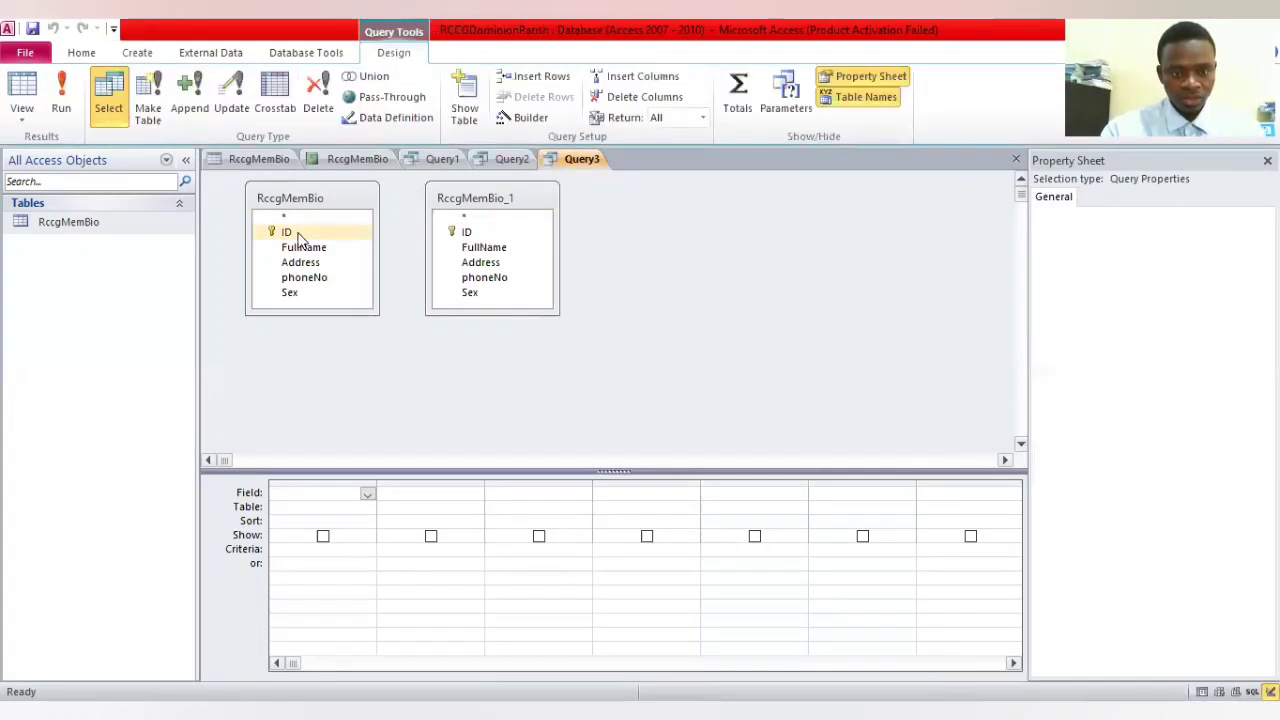
{"action": "left_click_drag", "start_coordinate": [366, 493], "coordinate": [368, 493]}
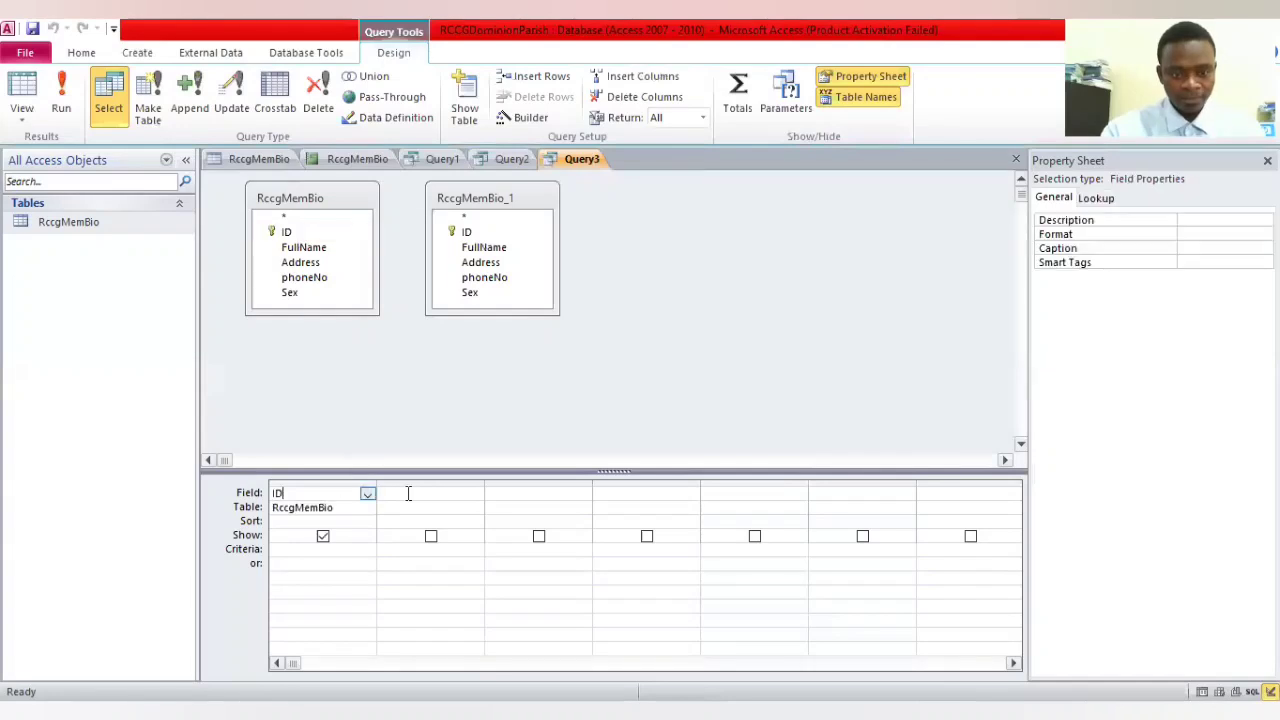
{"action": "left_click", "coordinate": [408, 493]}
{"action": "left_click", "coordinate": [302, 248]}
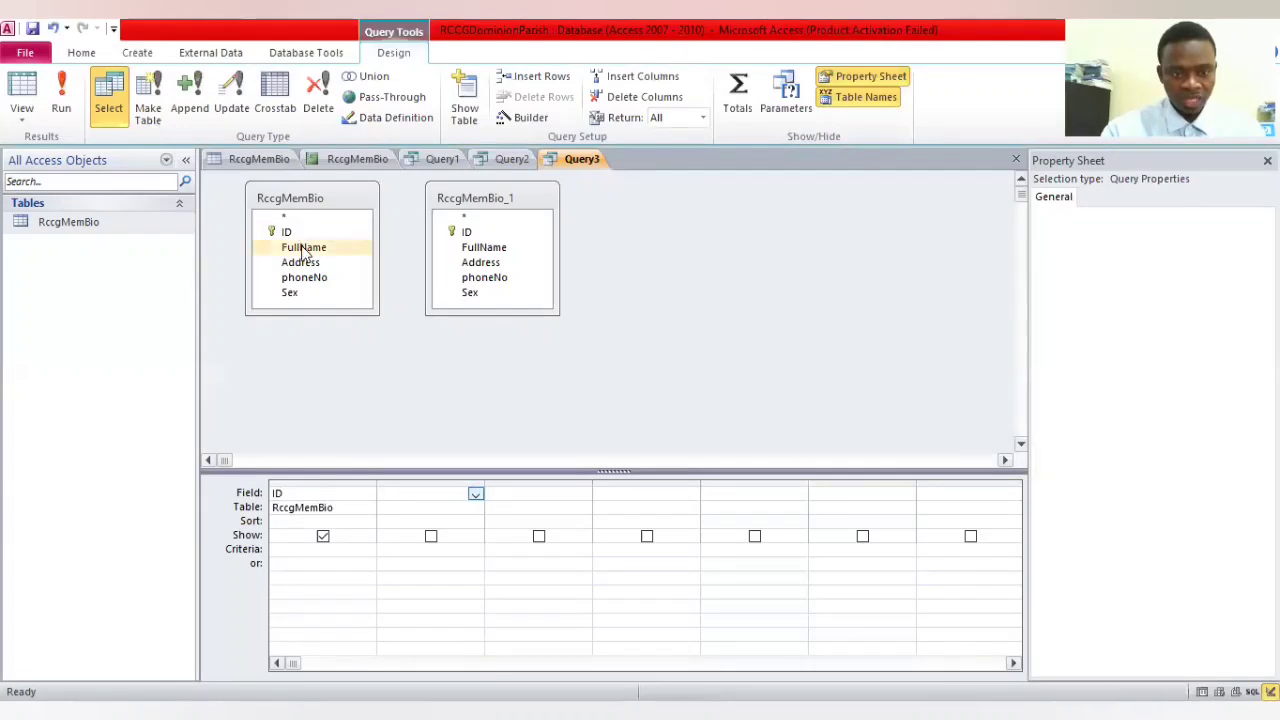
{"action": "double_click", "coordinate": [304, 248]}
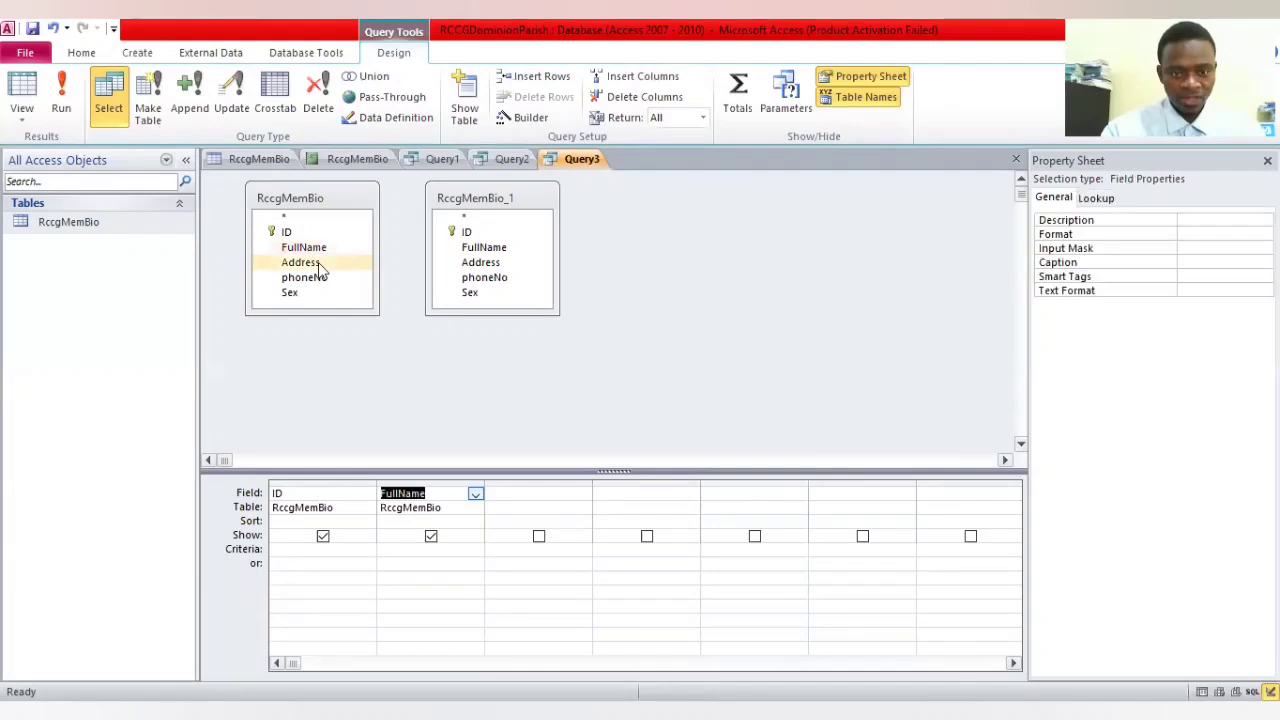
{"action": "double_click", "coordinate": [320, 264]}
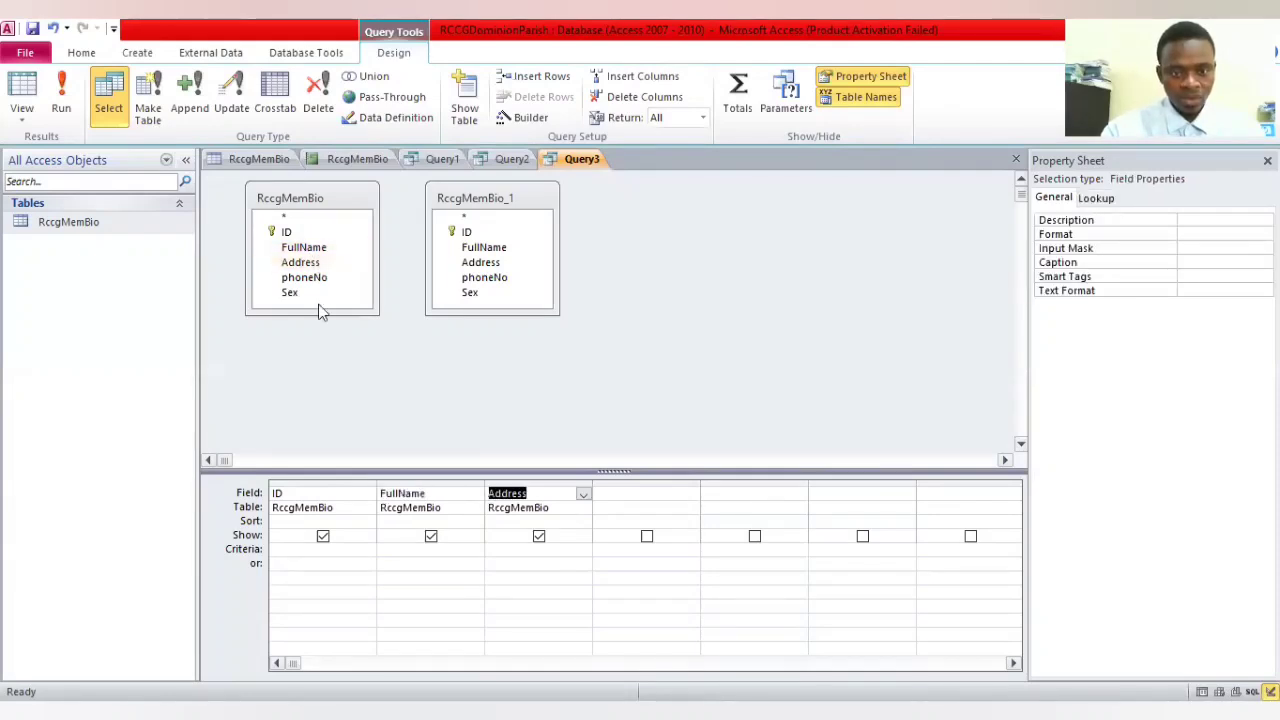
{"action": "left_click", "coordinate": [288, 295]}
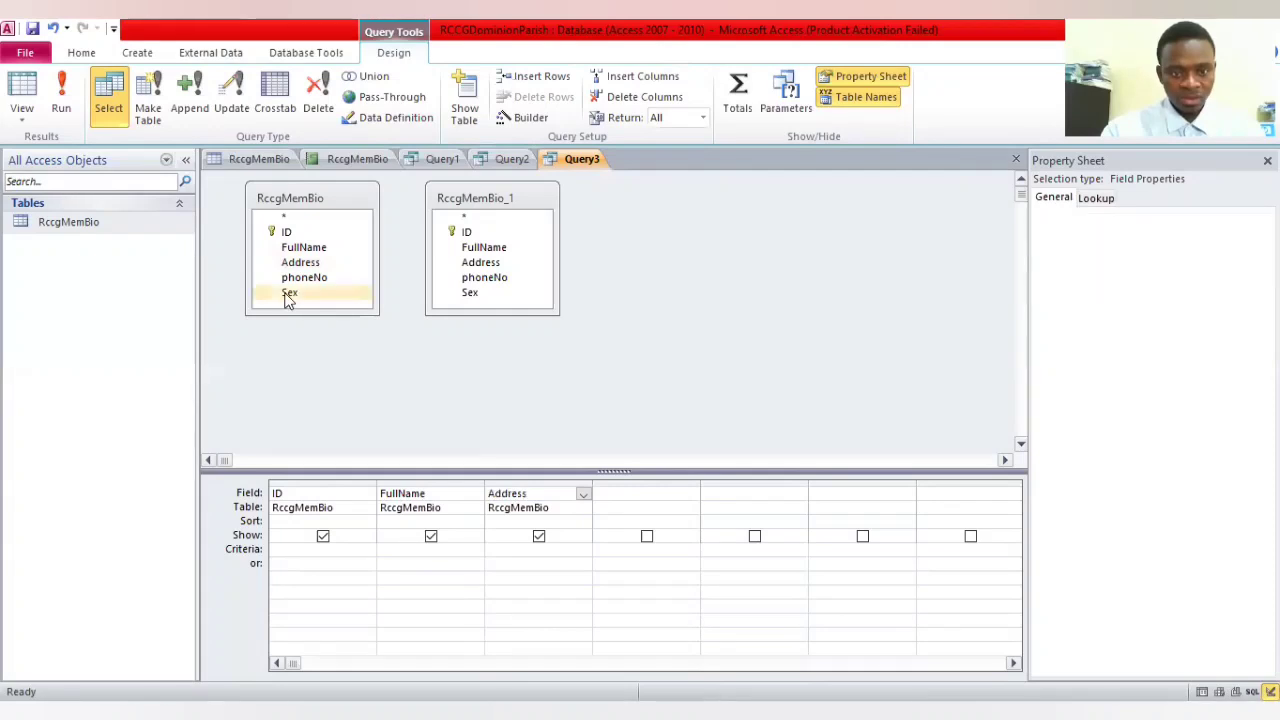
{"action": "left_click_drag", "start_coordinate": [288, 296], "coordinate": [686, 523]}
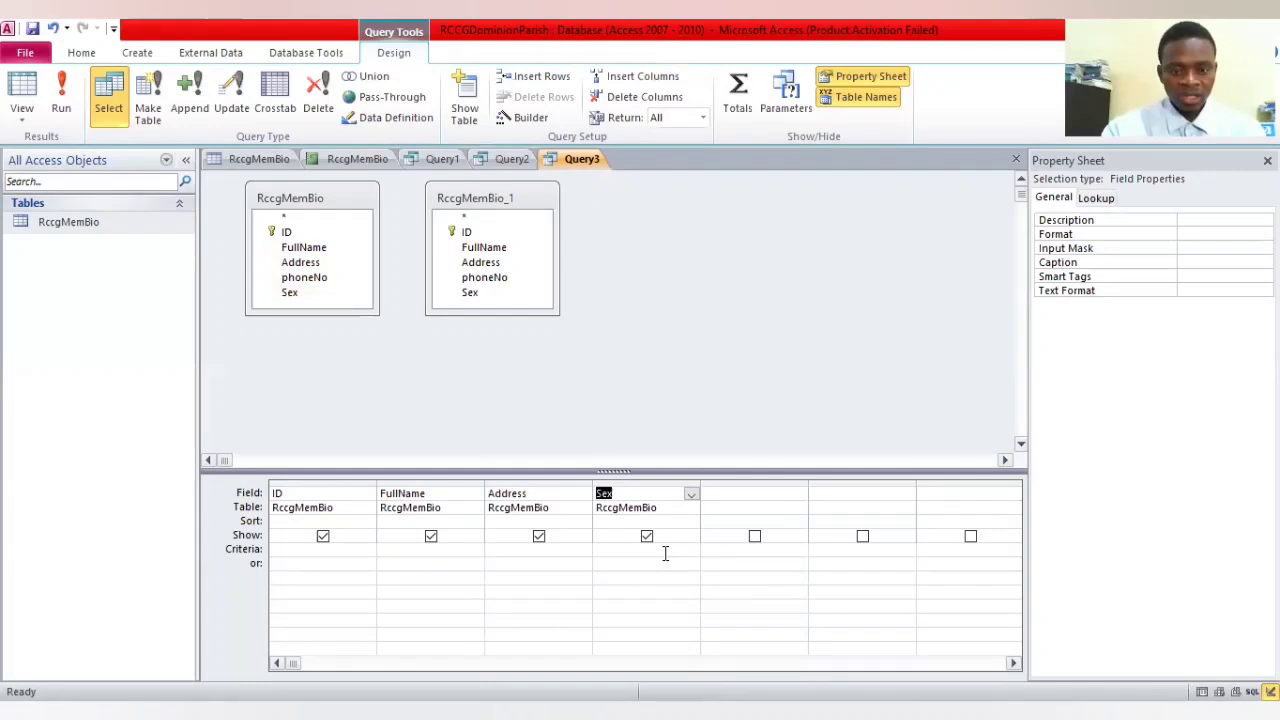
{"action": "left_click", "coordinate": [665, 553]}
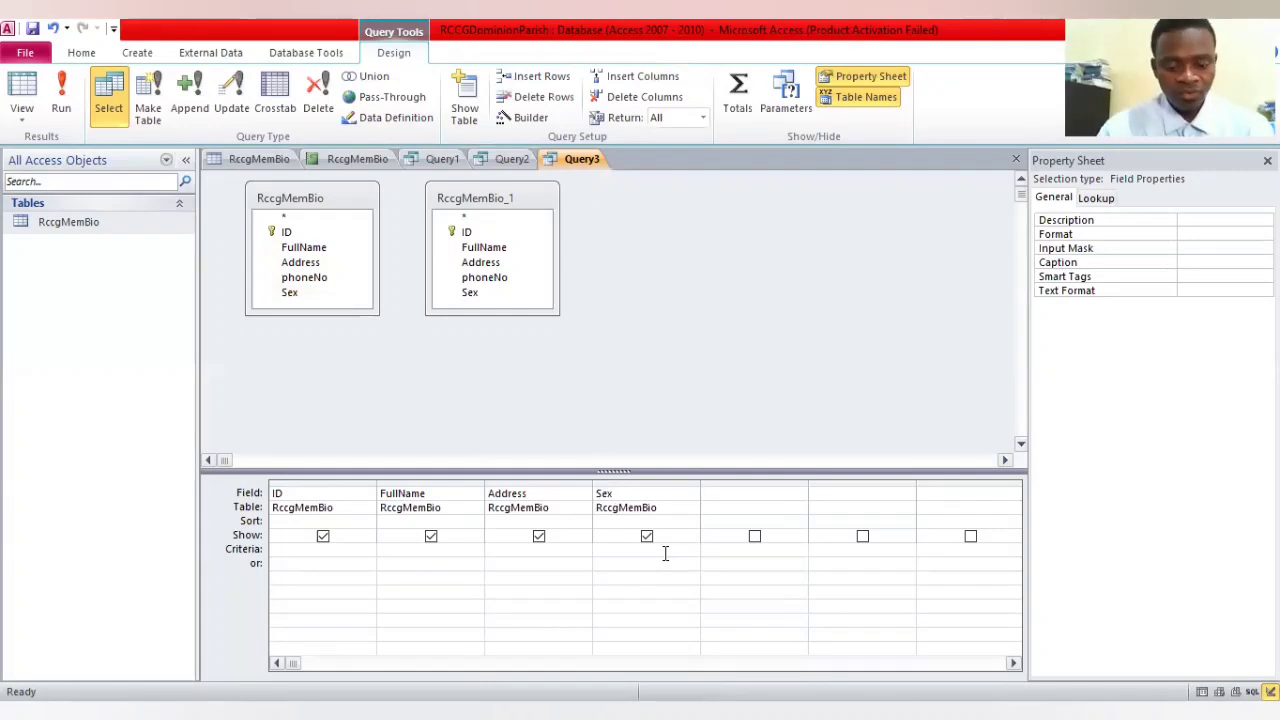
{"action": "type", "text": "ma"}
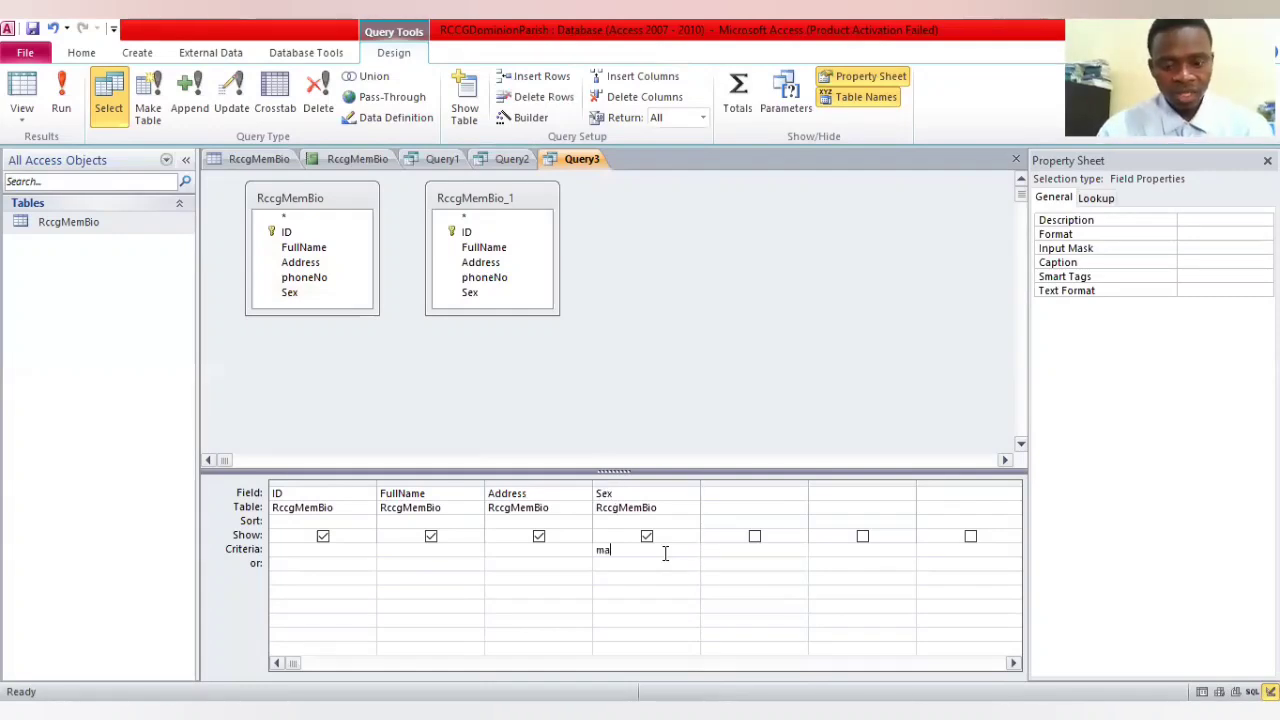
{"action": "key", "text": "BackSpace"}
{"action": "key", "text": "BackSpace"}
{"action": "type", "text": "femalee"}
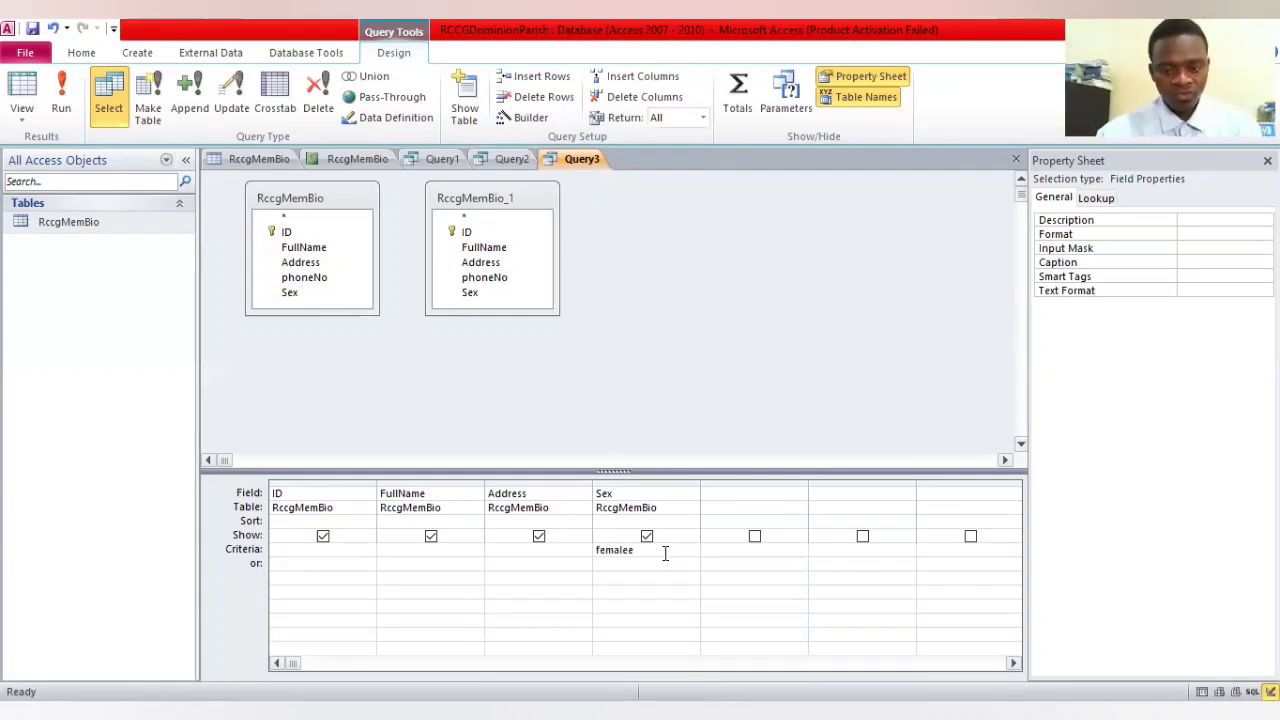
{"action": "key", "text": "BackSpace"}
{"action": "key", "text": "BackSpace"}
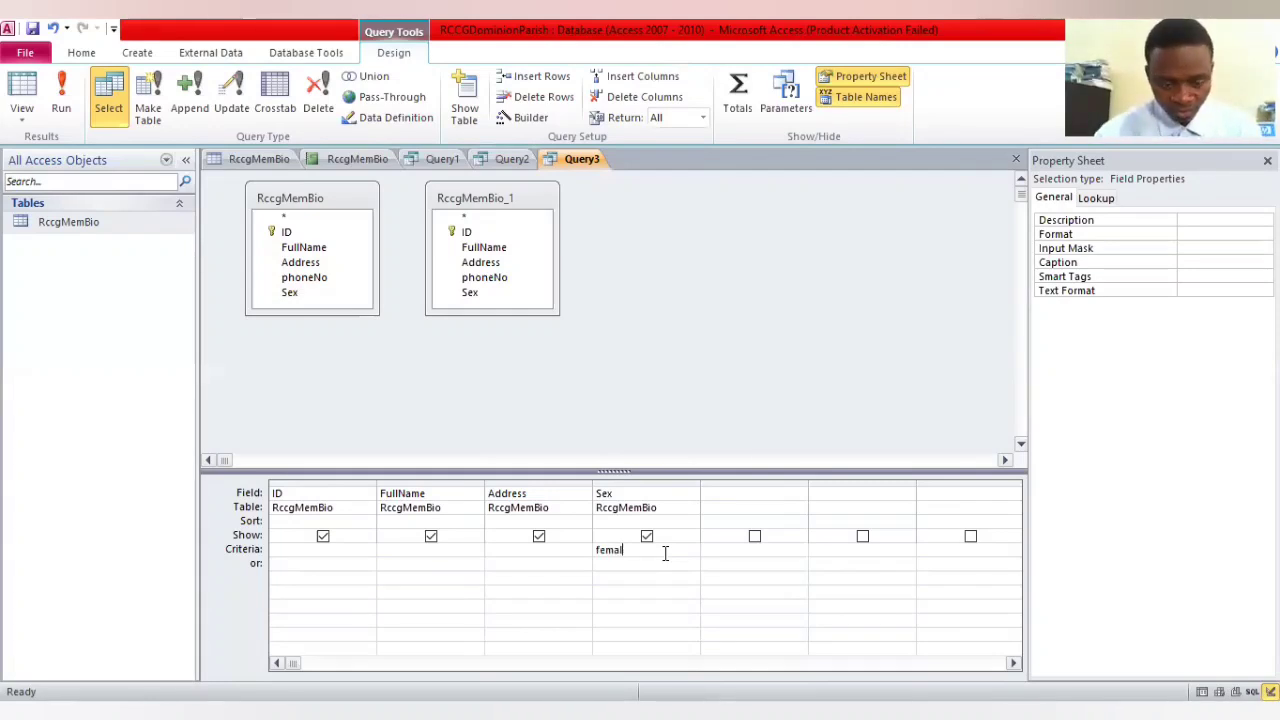
{"action": "type", "text": "ef"}
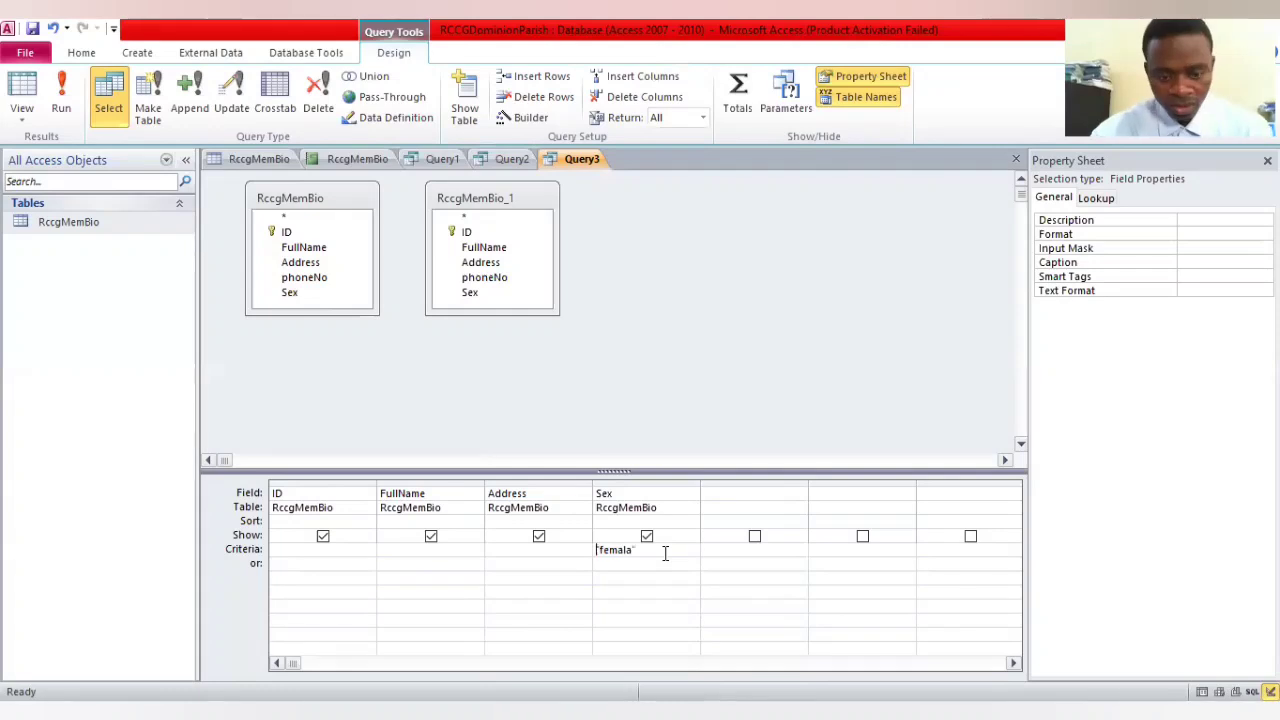
{"action": "type", "text": "e"}
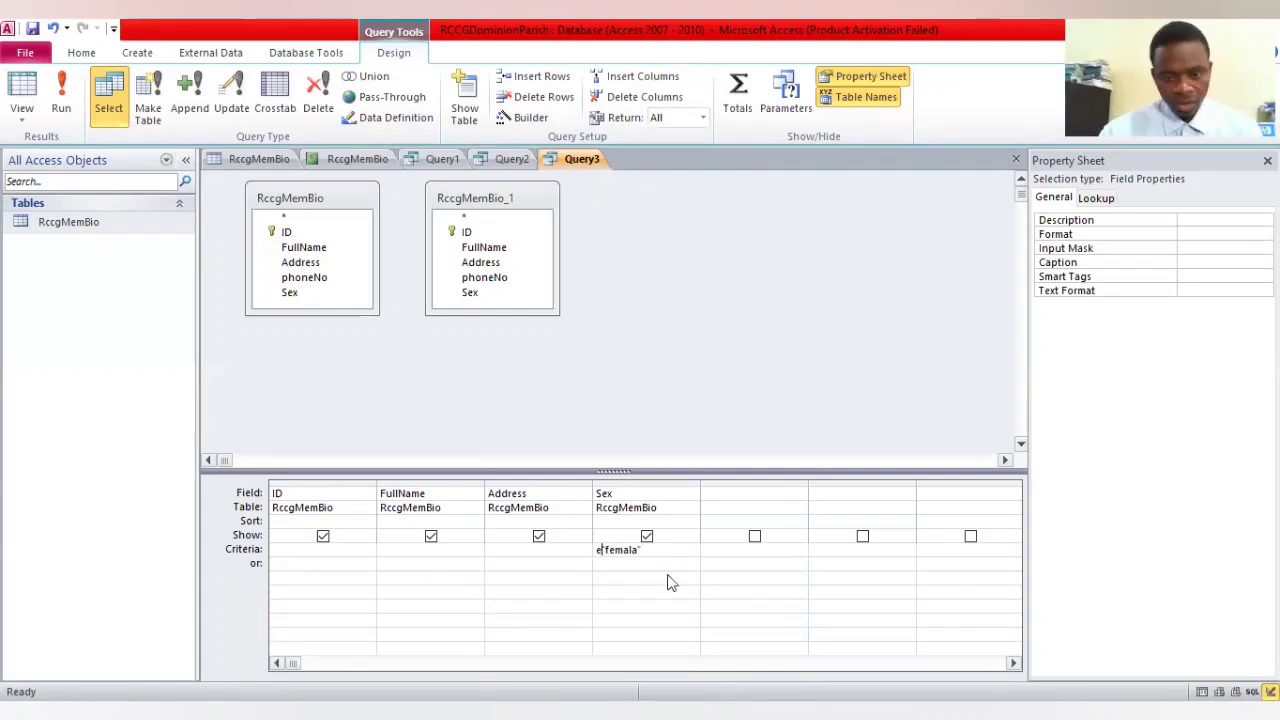
{"action": "key", "text": "BackSpace"}
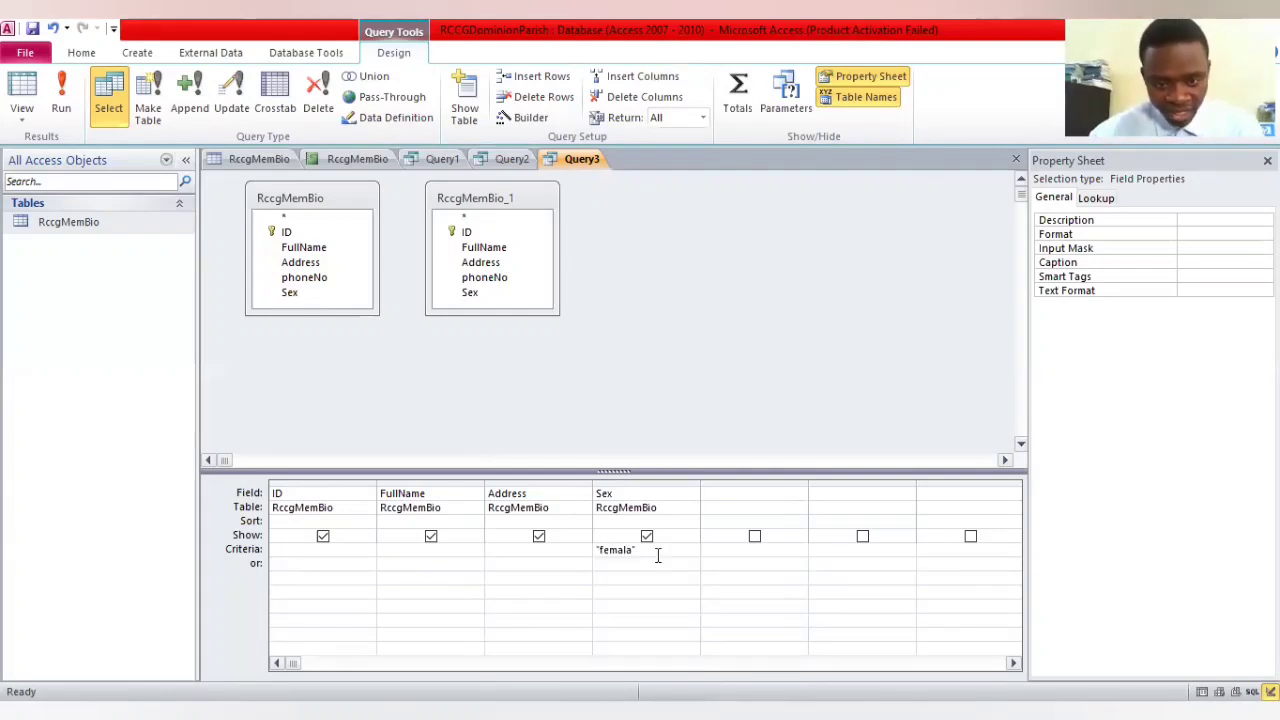
{"action": "left_click", "coordinate": [649, 549]}
{"action": "key", "text": "BackSpace"}
{"action": "key", "text": "BackSpace"}
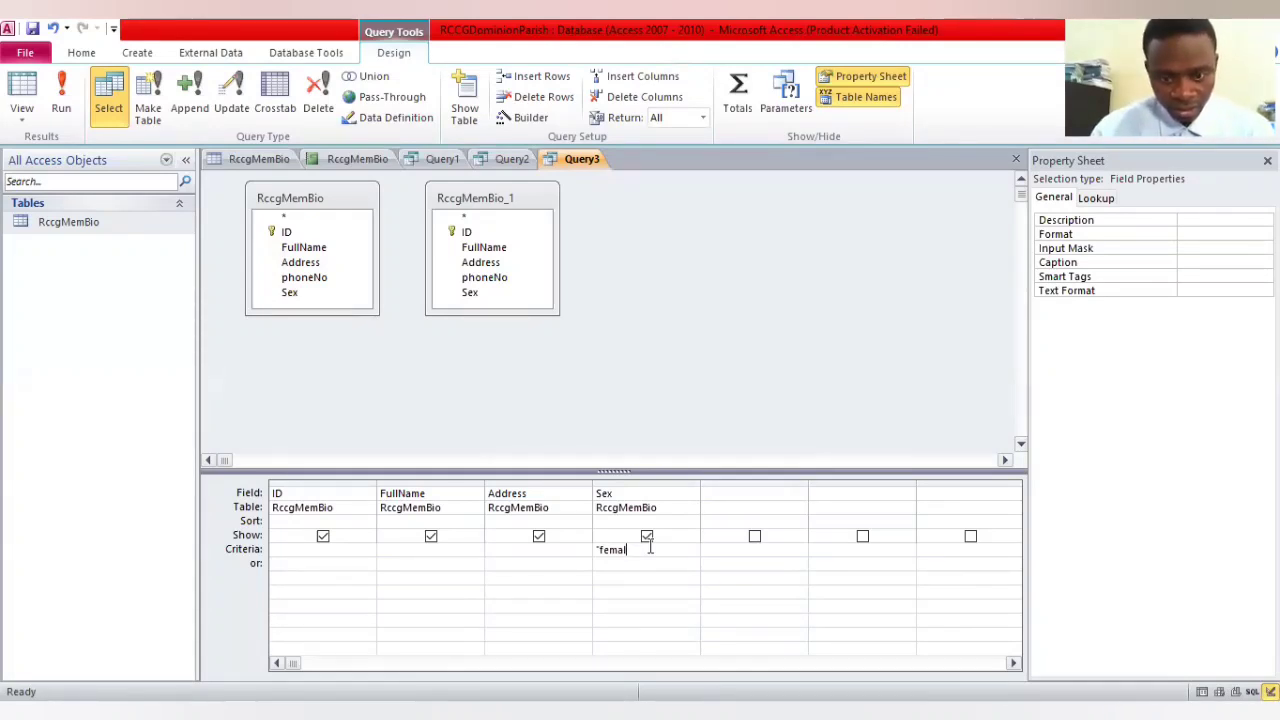
{"action": "type", "text": "e"}
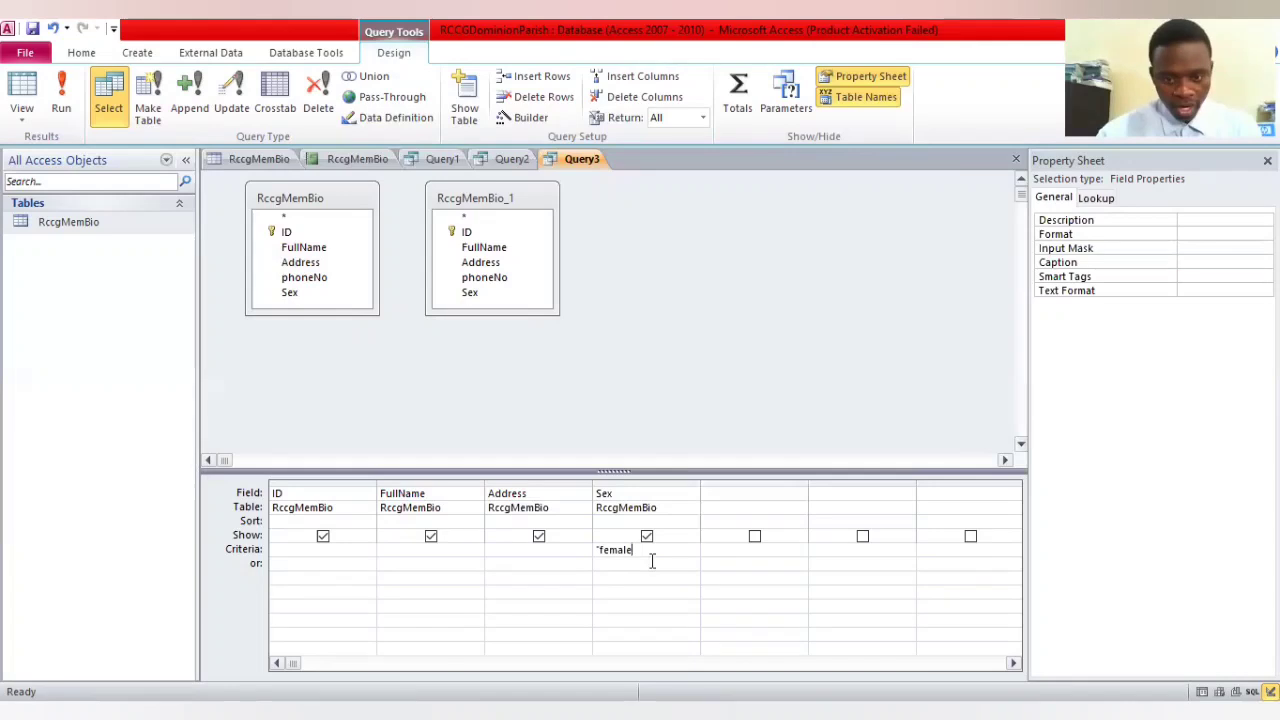
{"action": "left_click", "coordinate": [617, 410]}
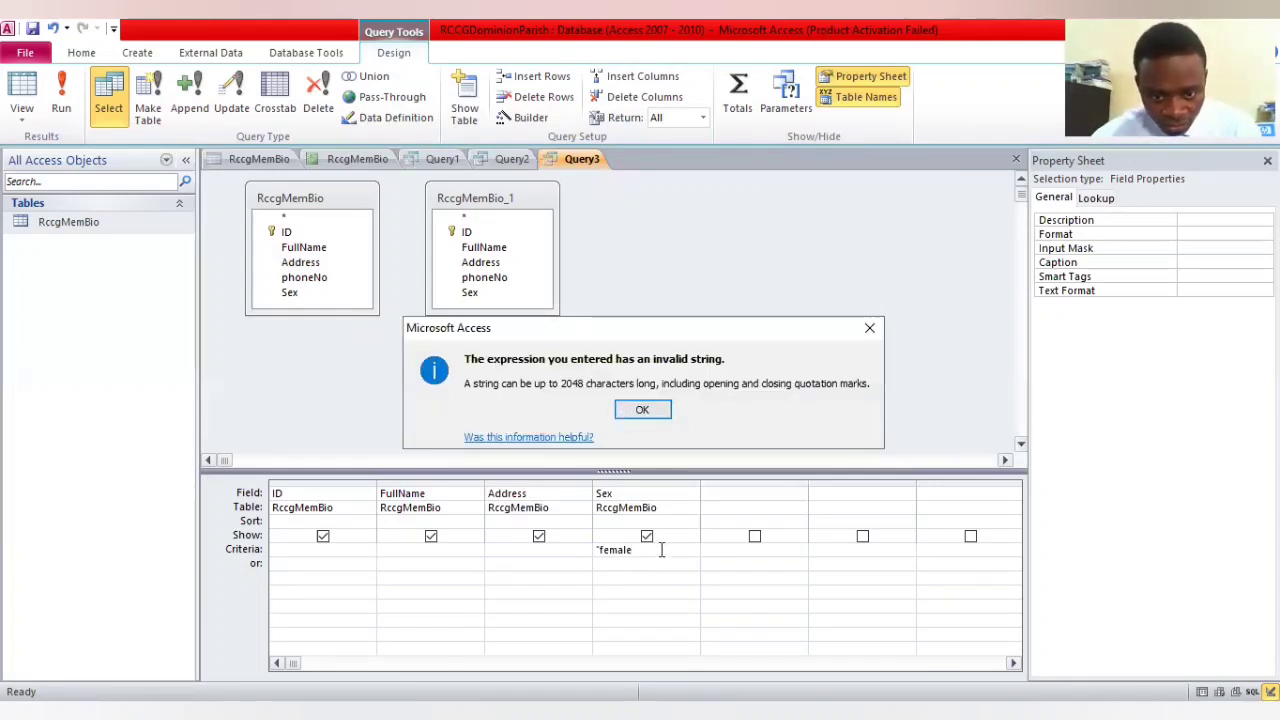
{"action": "key", "text": "Return"}
{"action": "key", "text": "Escape"}
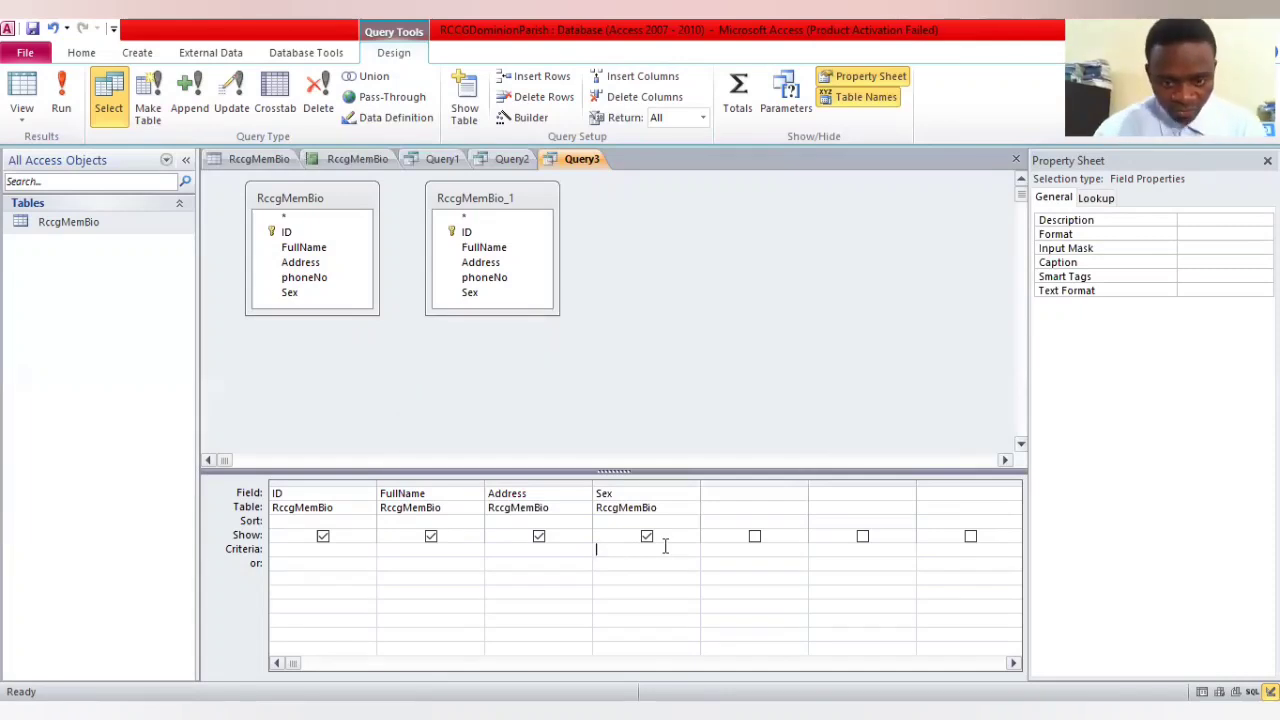
Enter female as the criterion for the Sex column of the third query
{"action": "type", "text": "fem"}
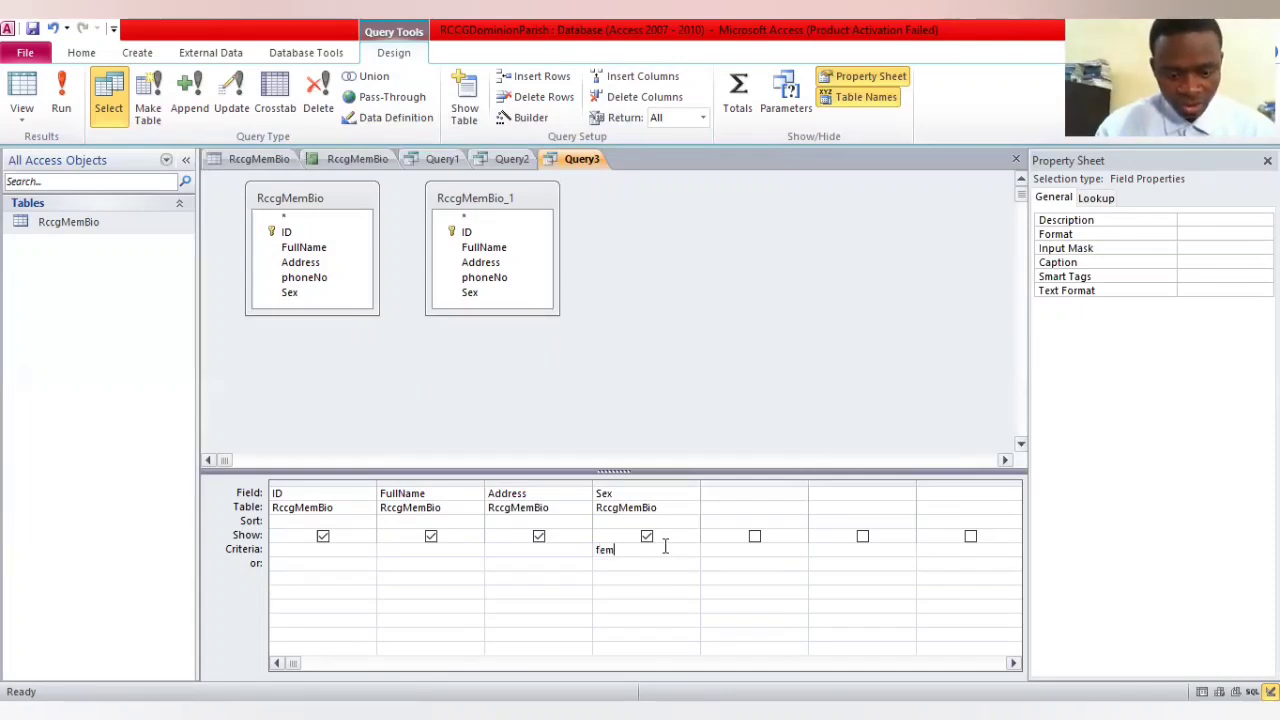
{"action": "type", "text": "ale"}
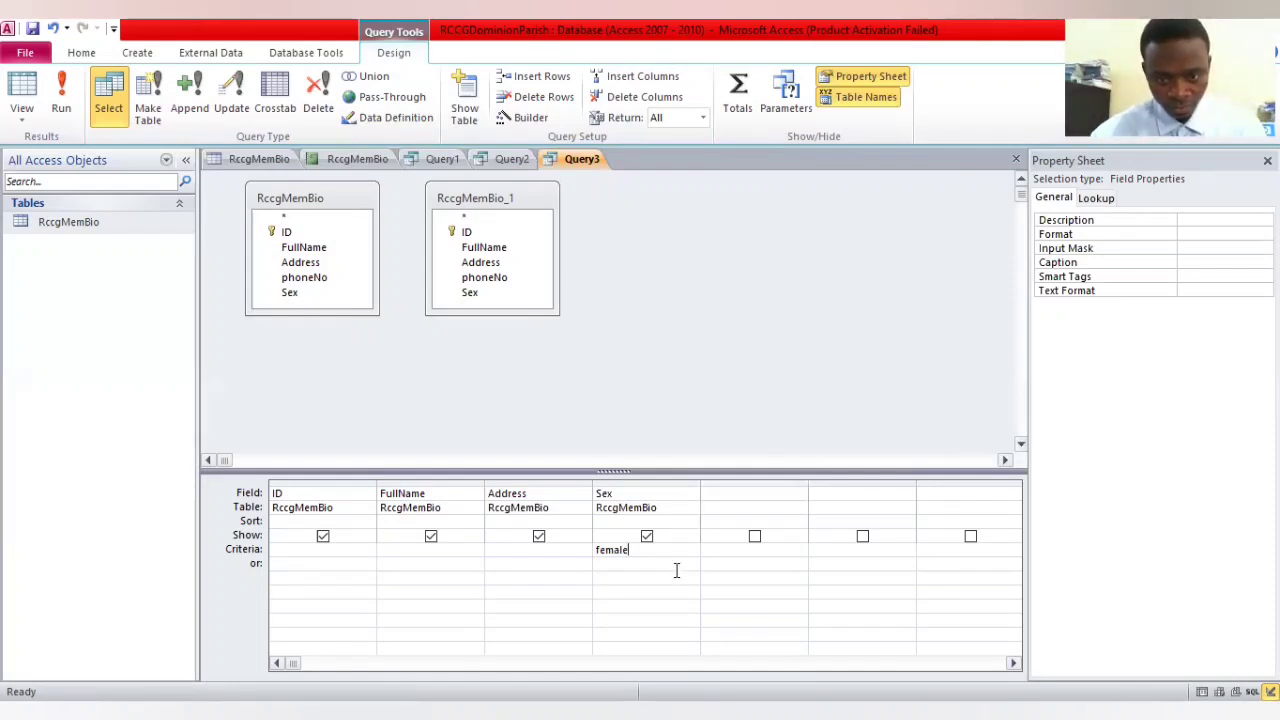
{"action": "left_click", "coordinate": [676, 566]}
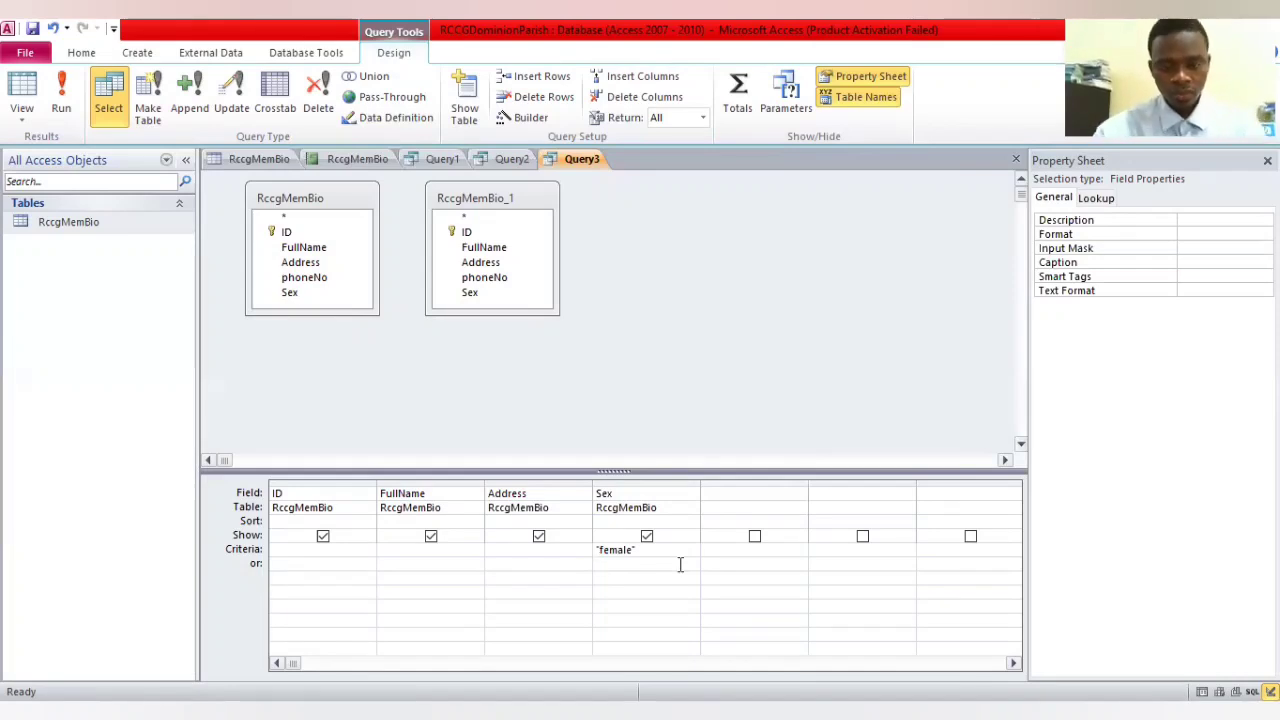
{"action": "type", "text": "Asokoro"}
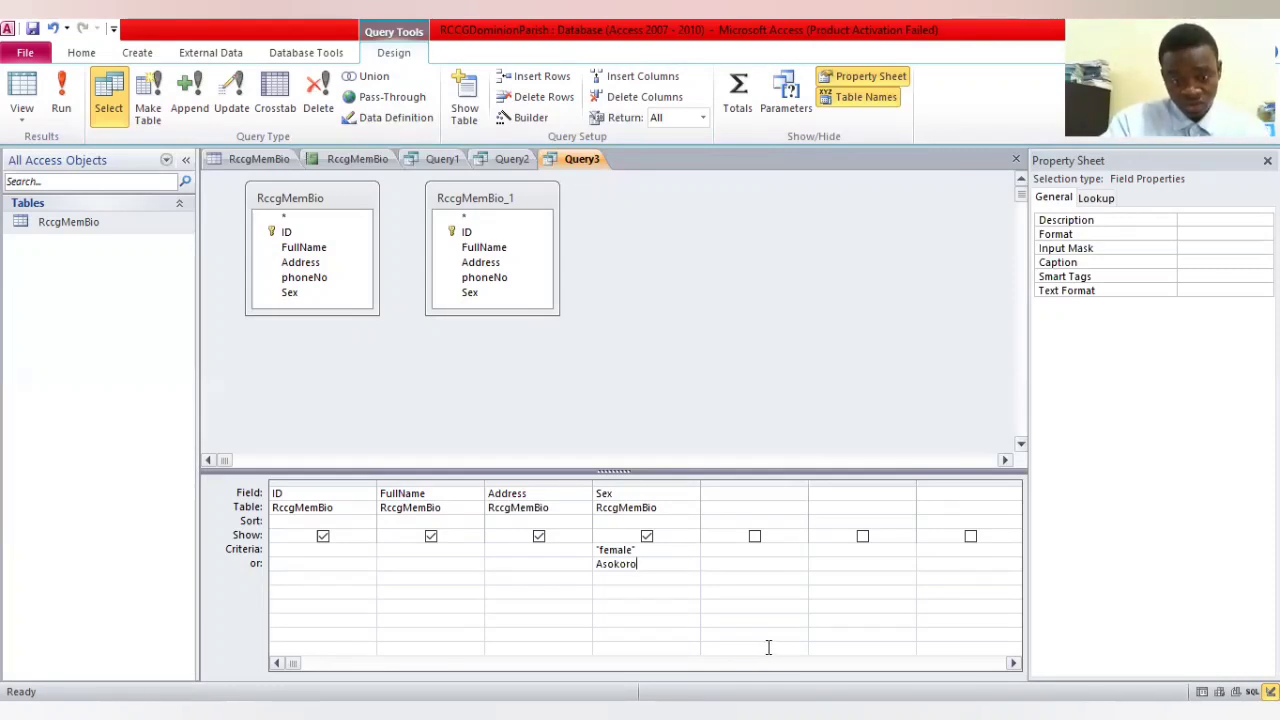
{"action": "key", "text": "BackSpace"}
{"action": "key", "text": "BackSpace"}
{"action": "key", "text": "BackSpace"}
{"action": "key", "text": "BackSpace"}
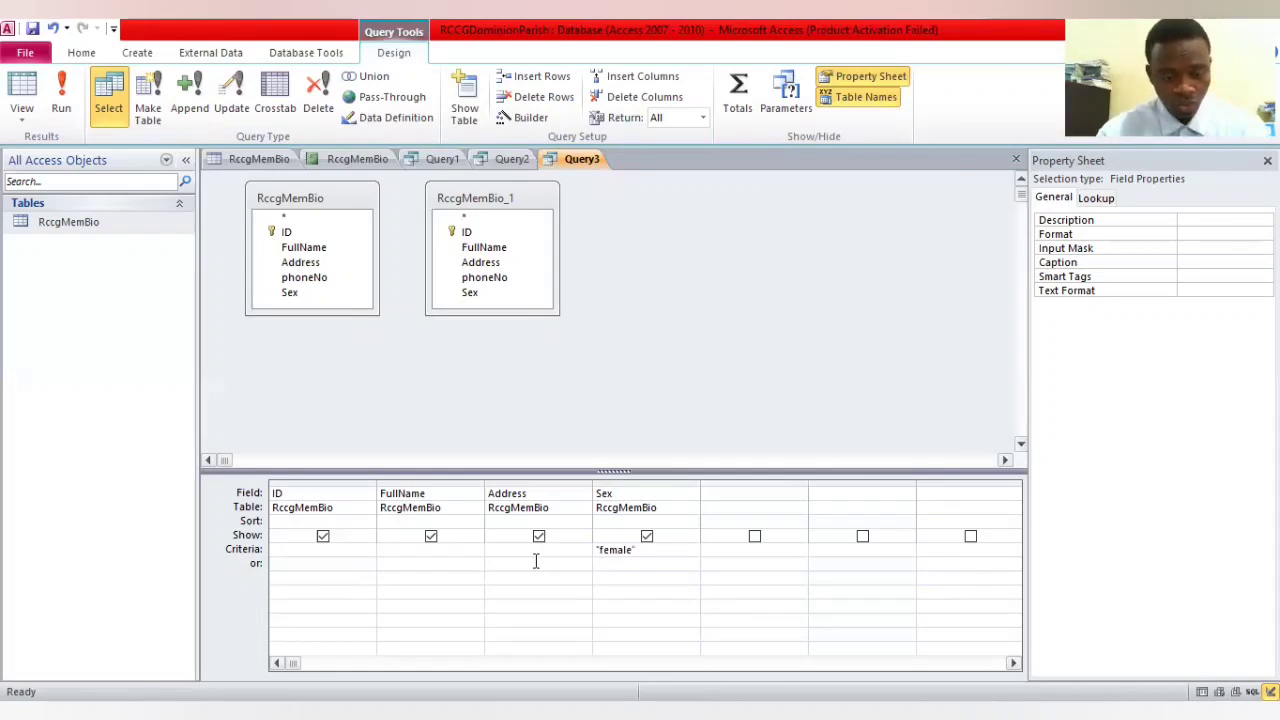
Enter asokoro as the alternative (or) criterion for the Address column of the third query and run the query
{"action": "type", "text": "asokoro"}
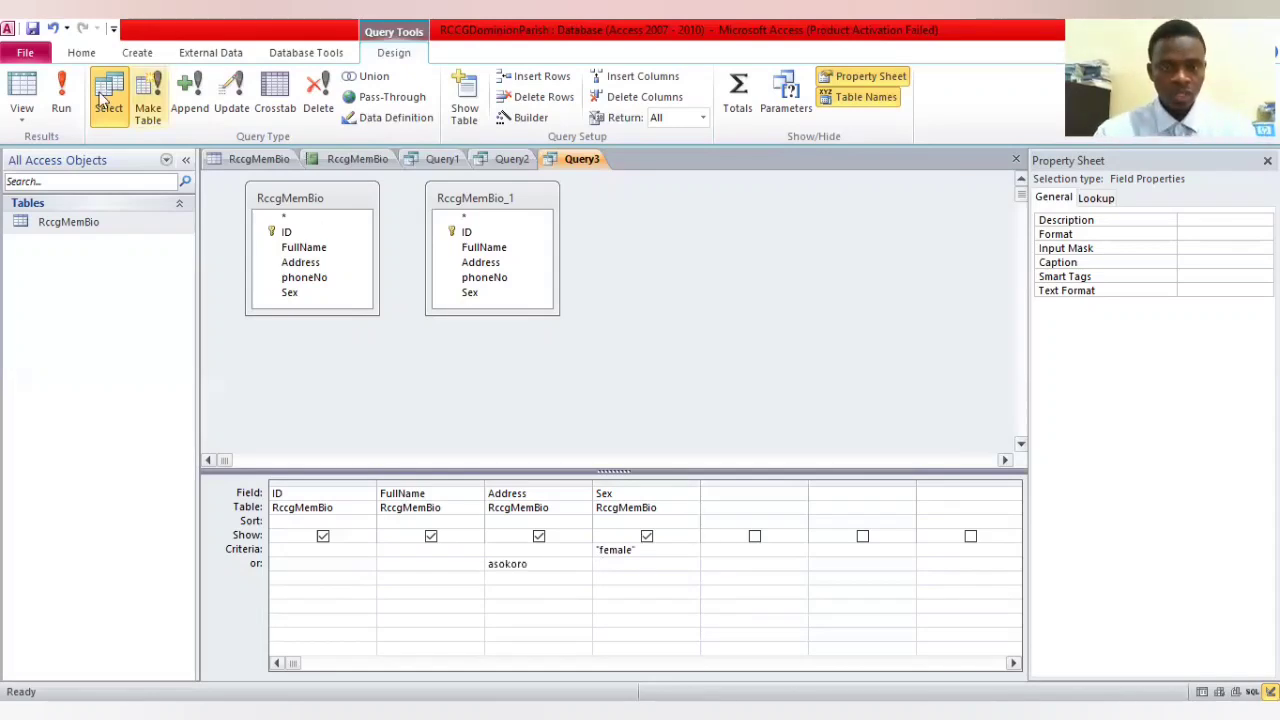
{"action": "left_click", "coordinate": [56, 97]}
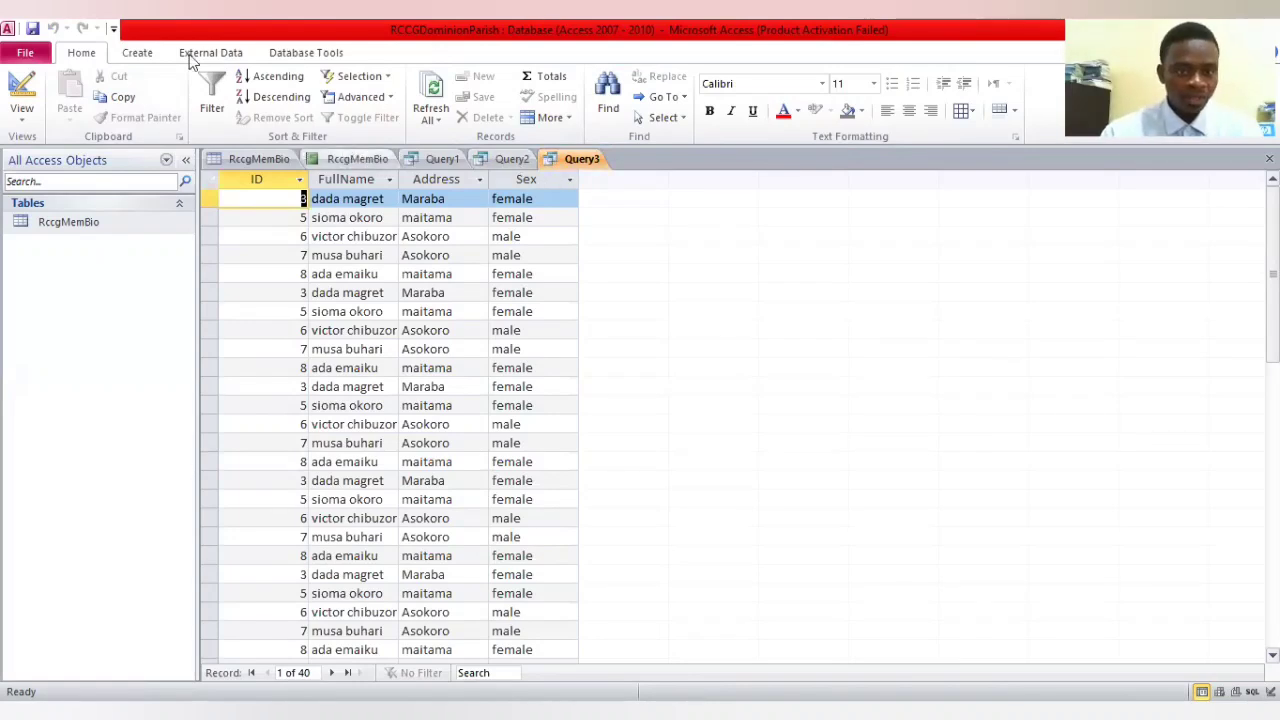
Create a fourth query in design view from the RccgMemBio table with the ID, FullName, Address and Sex fields
{"action": "left_click", "coordinate": [148, 52]}
{"action": "left_click", "coordinate": [276, 110]}
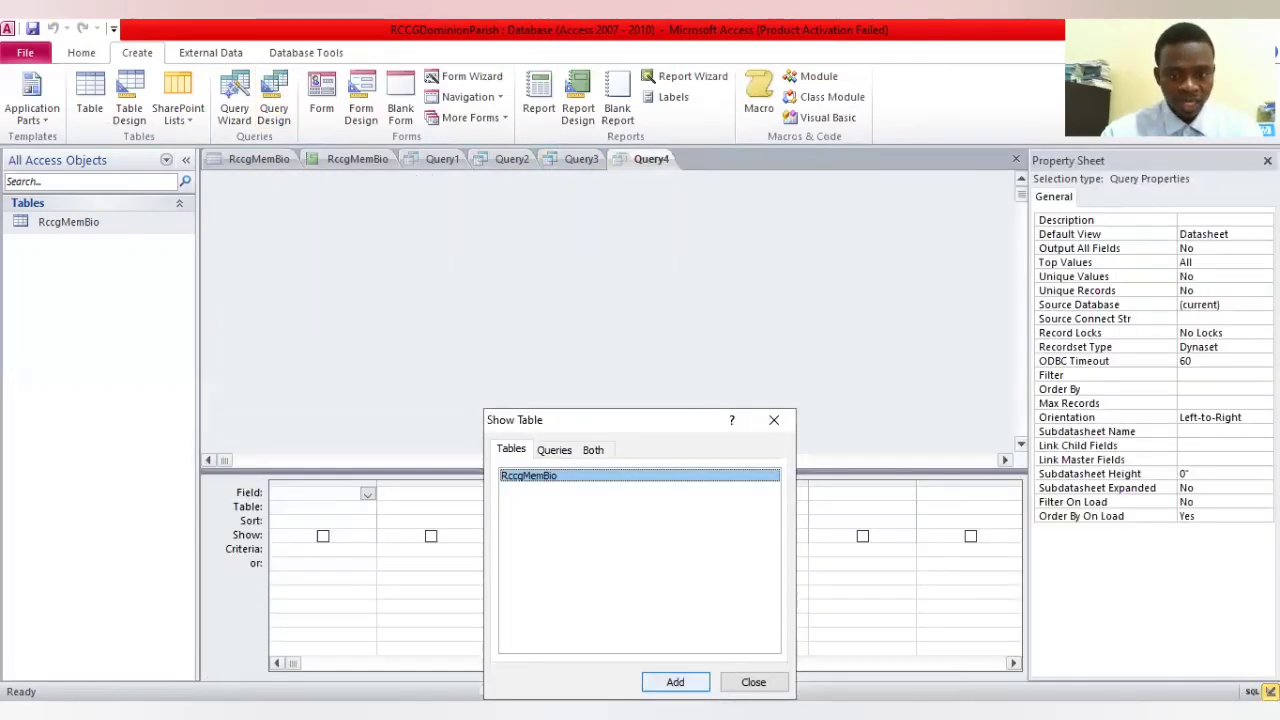
{"action": "left_click", "coordinate": [675, 682]}
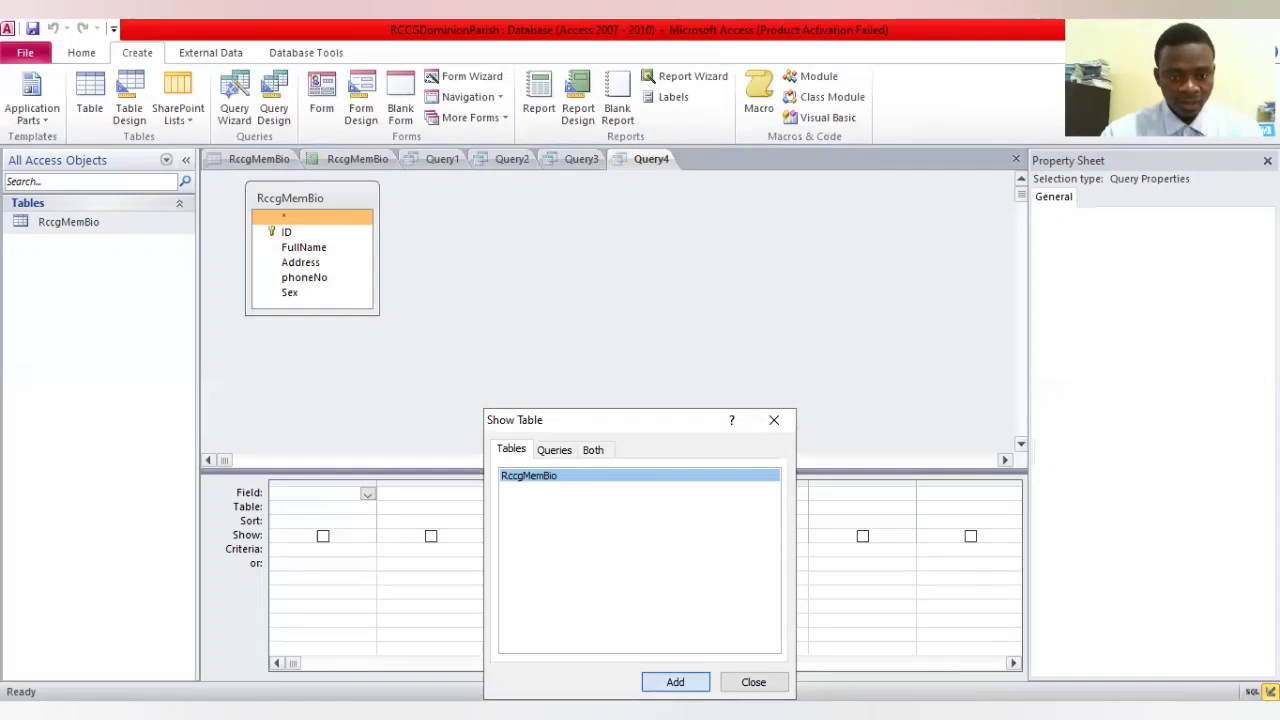
{"action": "left_click", "coordinate": [291, 232]}
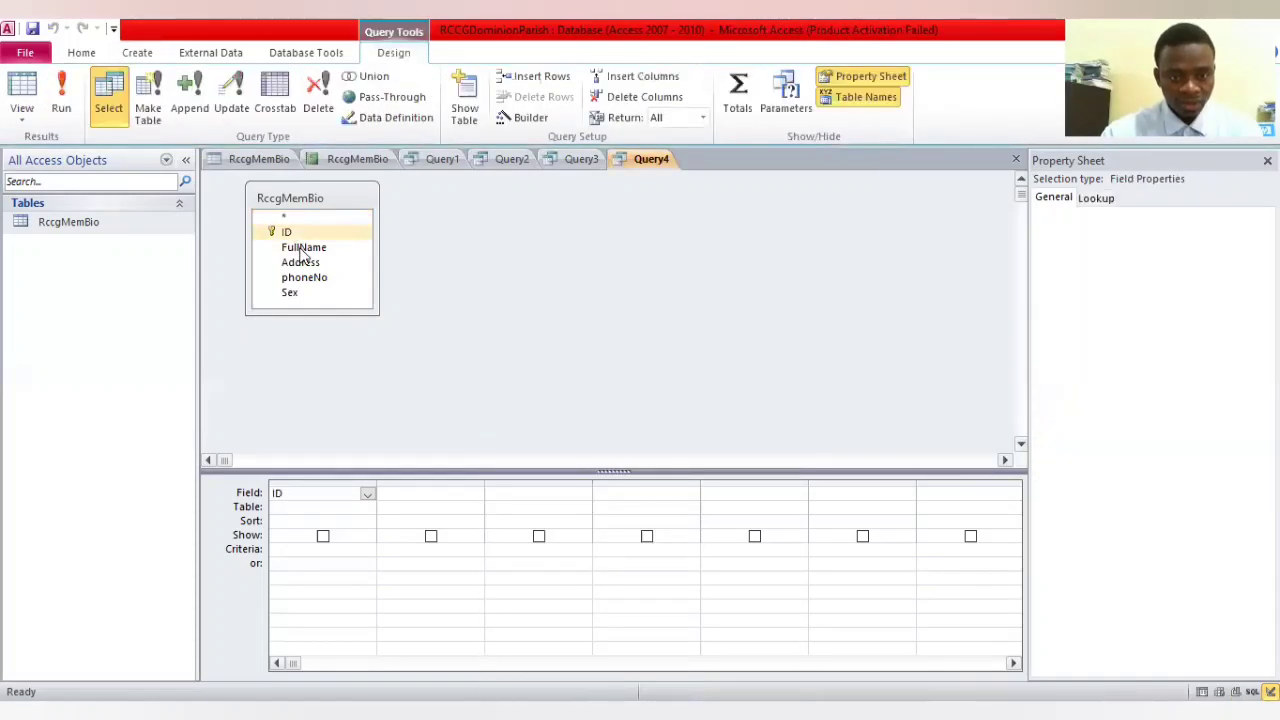
{"action": "double_click", "coordinate": [303, 249]}
{"action": "left_click", "coordinate": [312, 264]}
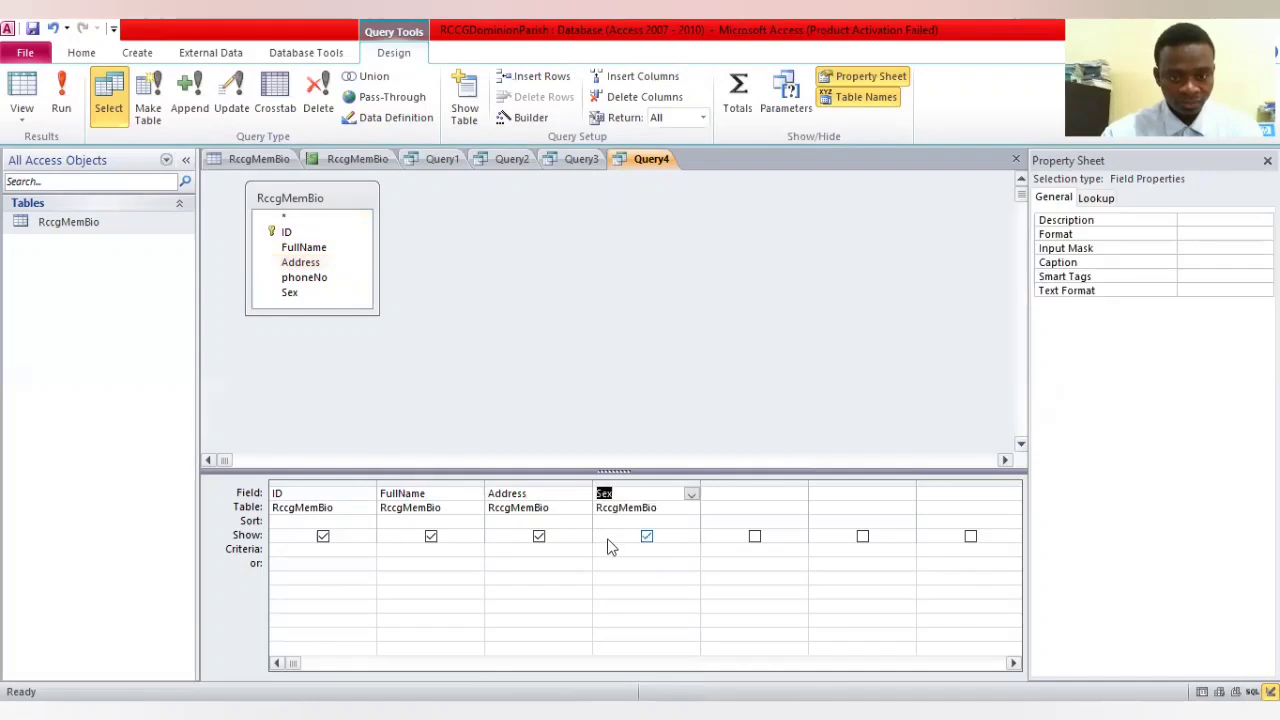
Enter female as the criterion and asokoro as the alternative (or) criterion for the fourth query's Sex column, and run it
{"action": "left_click", "coordinate": [629, 552]}
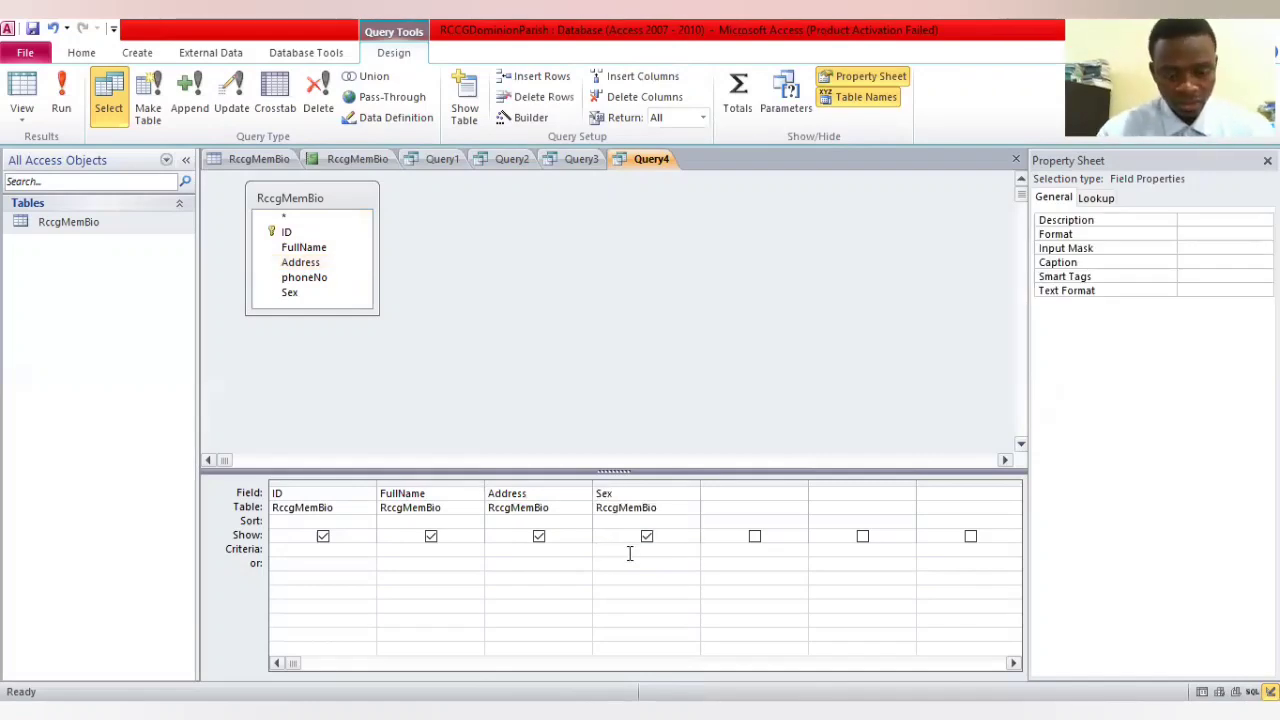
{"action": "type", "text": "female"}
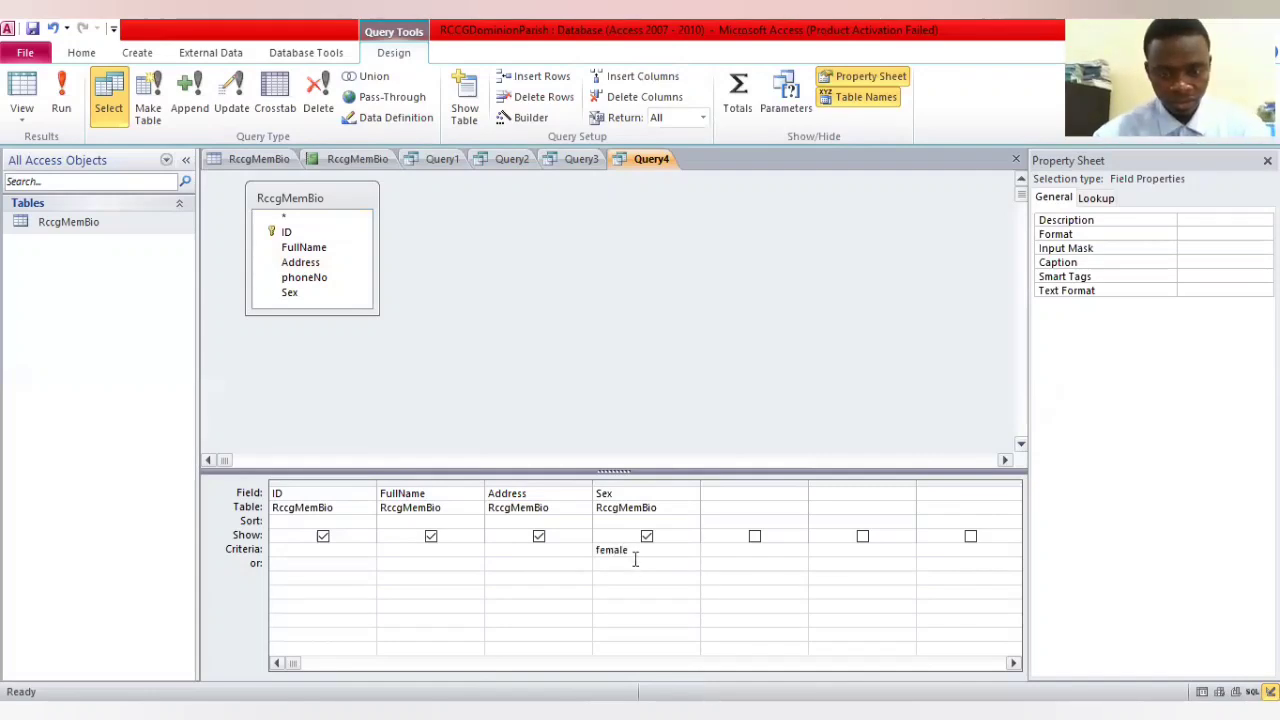
{"action": "left_click", "coordinate": [635, 560]}
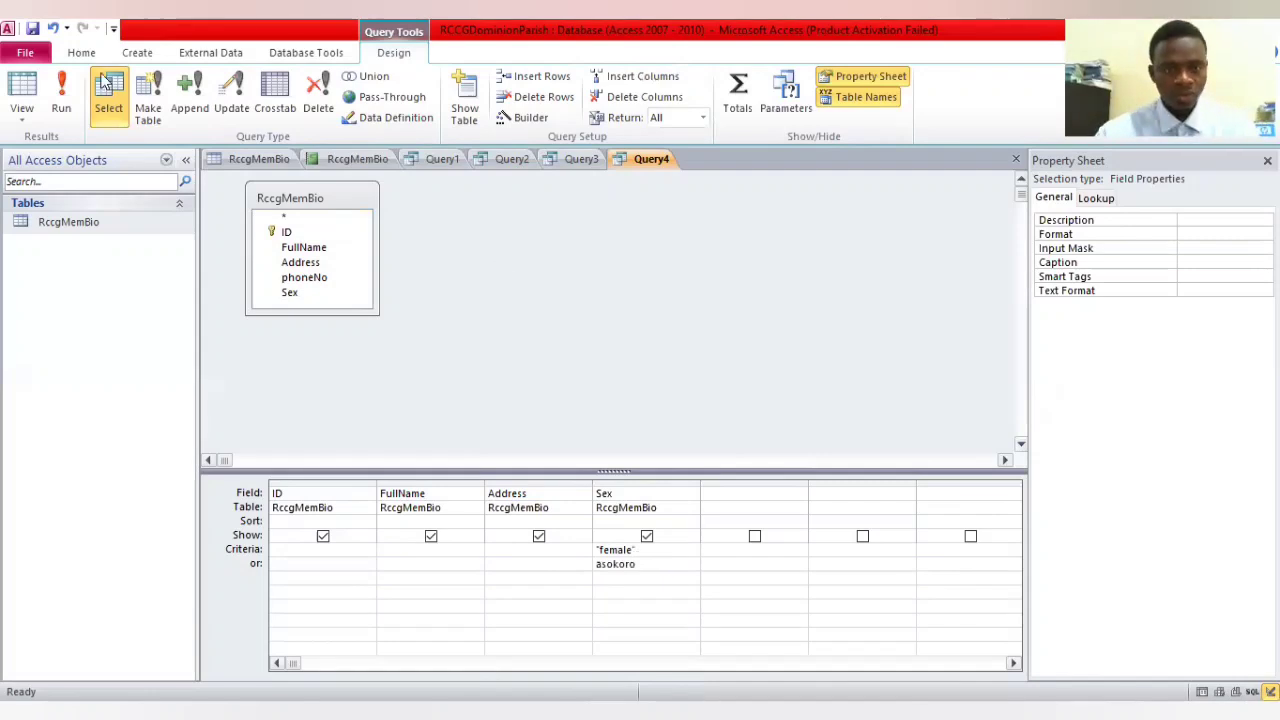
{"action": "left_click", "coordinate": [63, 92]}
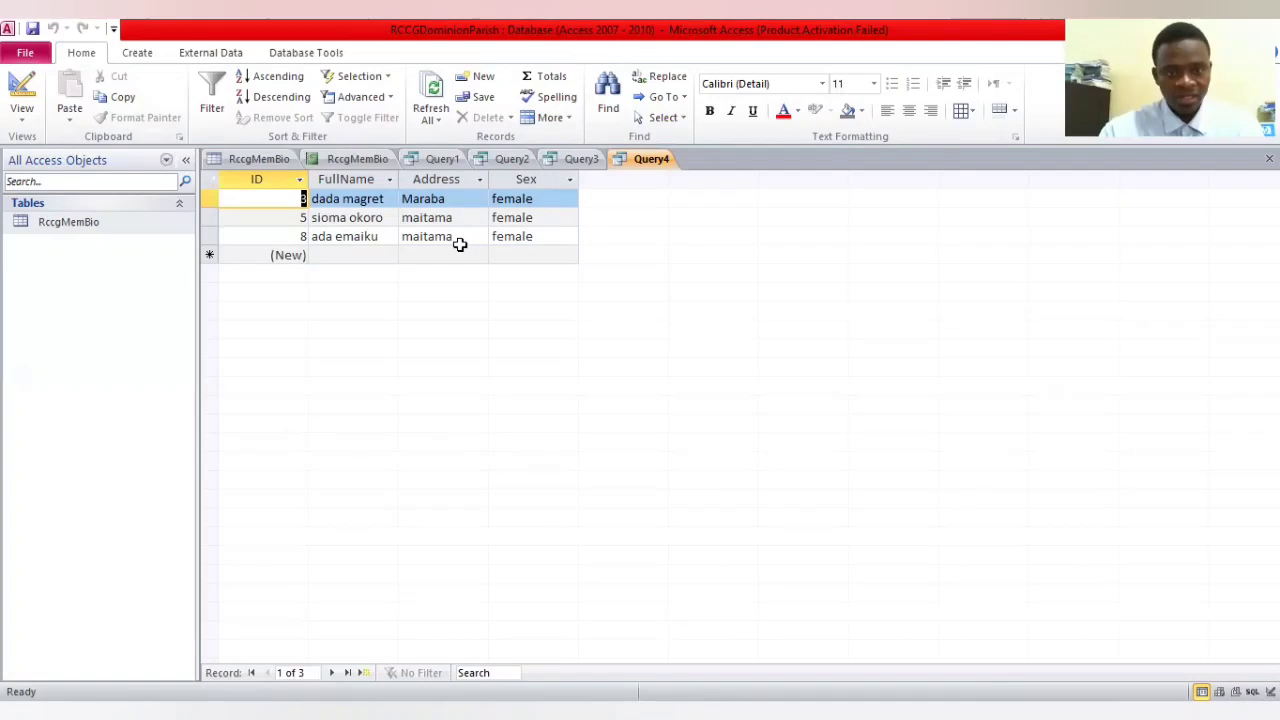
Create a fifth query in design view from the RccgMemBio table with the ID, FullName, Address and Sex fields
{"action": "left_click", "coordinate": [578, 159]}
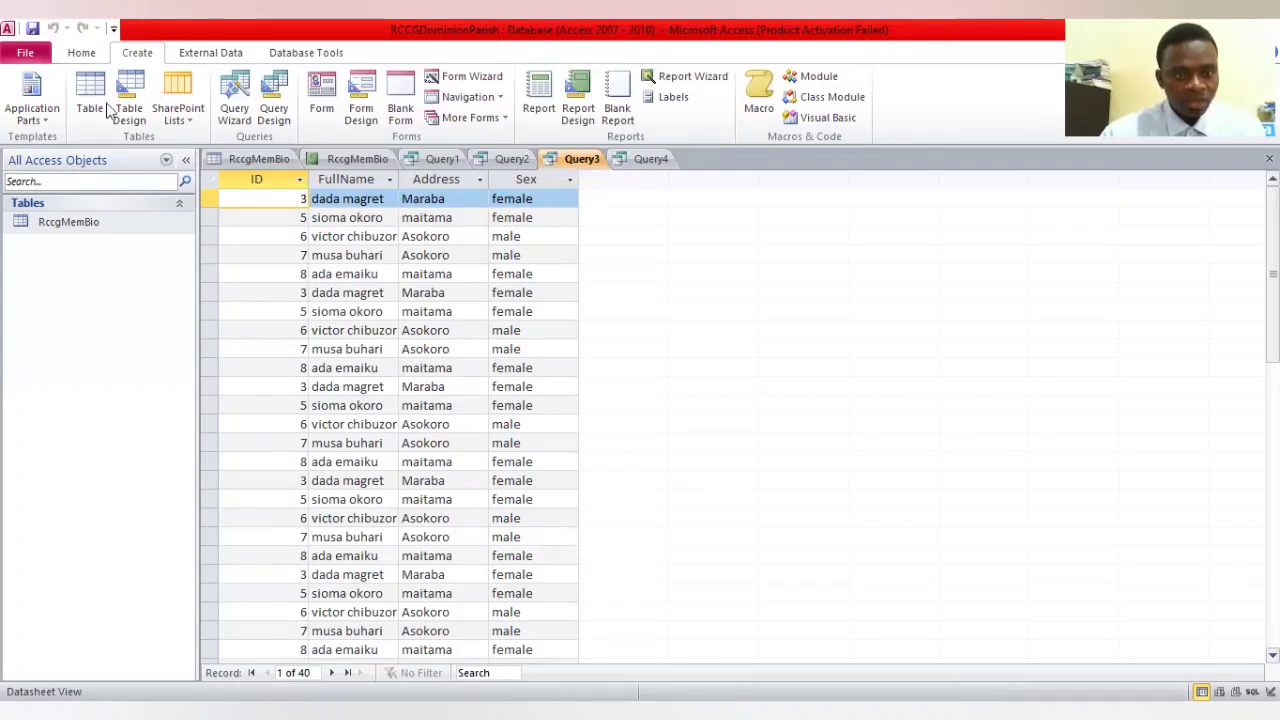
{"action": "left_click", "coordinate": [275, 116]}
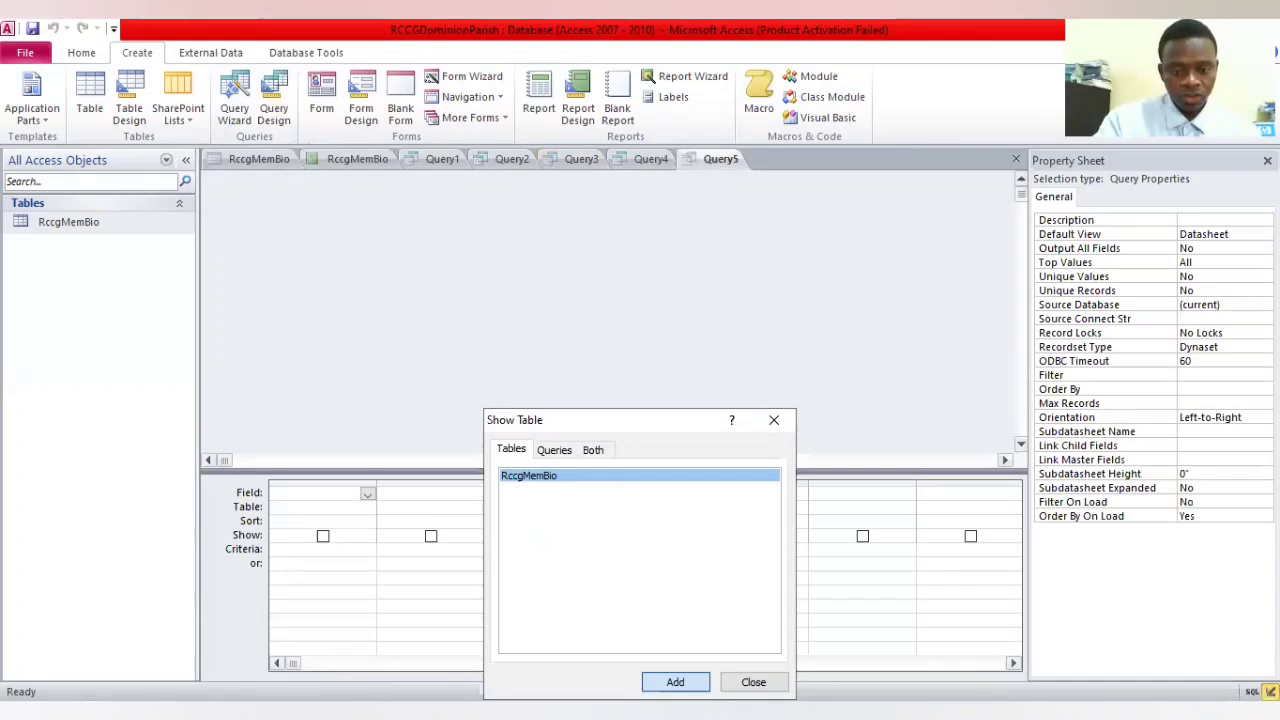
{"action": "key", "text": "Return"}
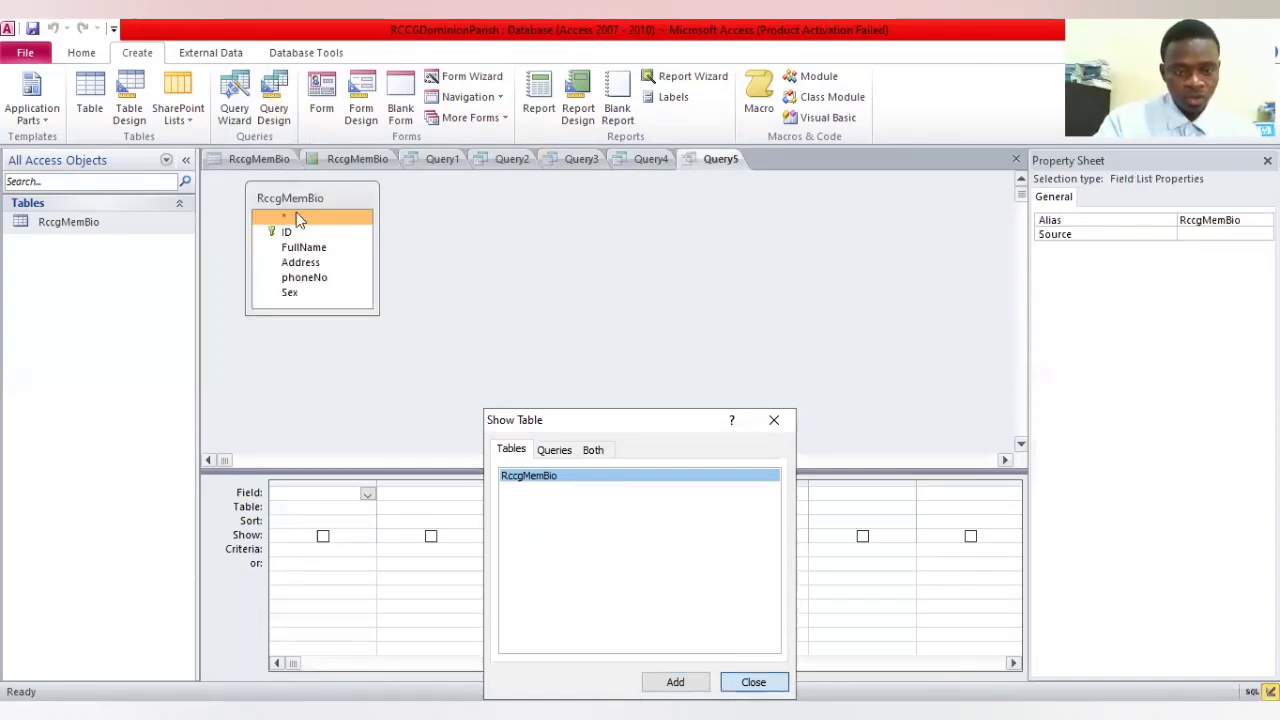
{"action": "key", "text": "Return"}
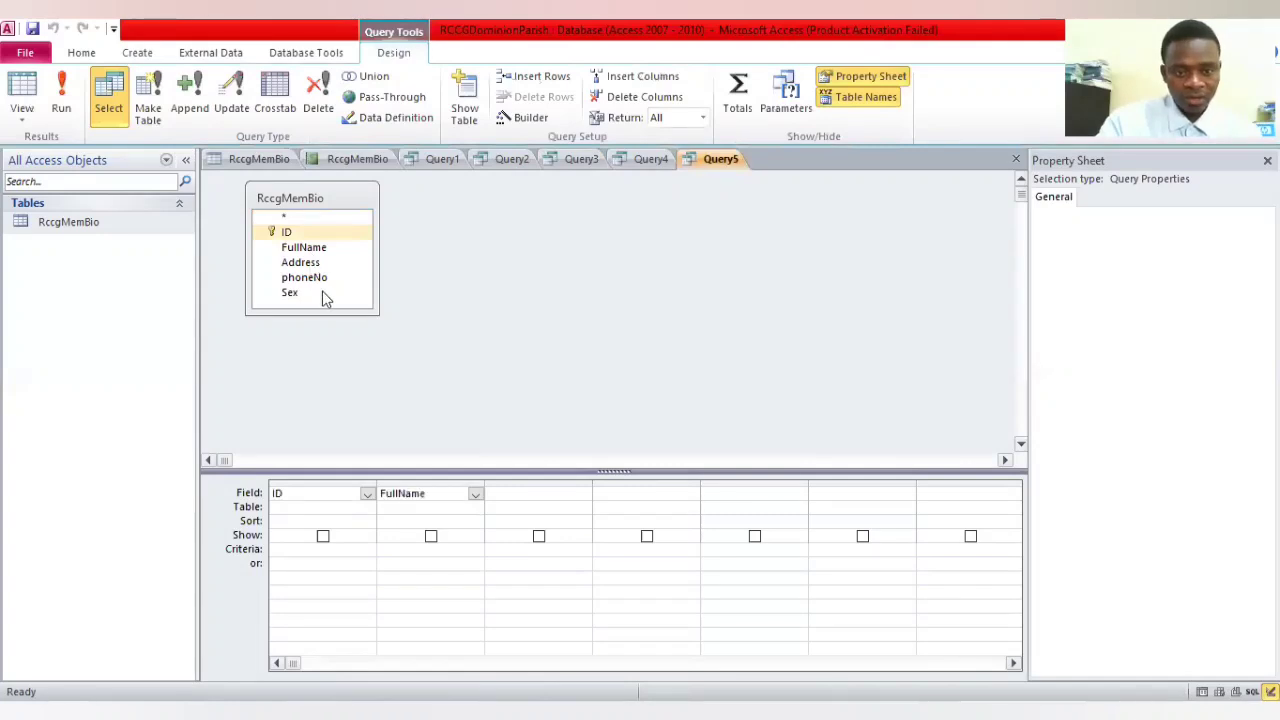
{"action": "double_click", "coordinate": [356, 298]}
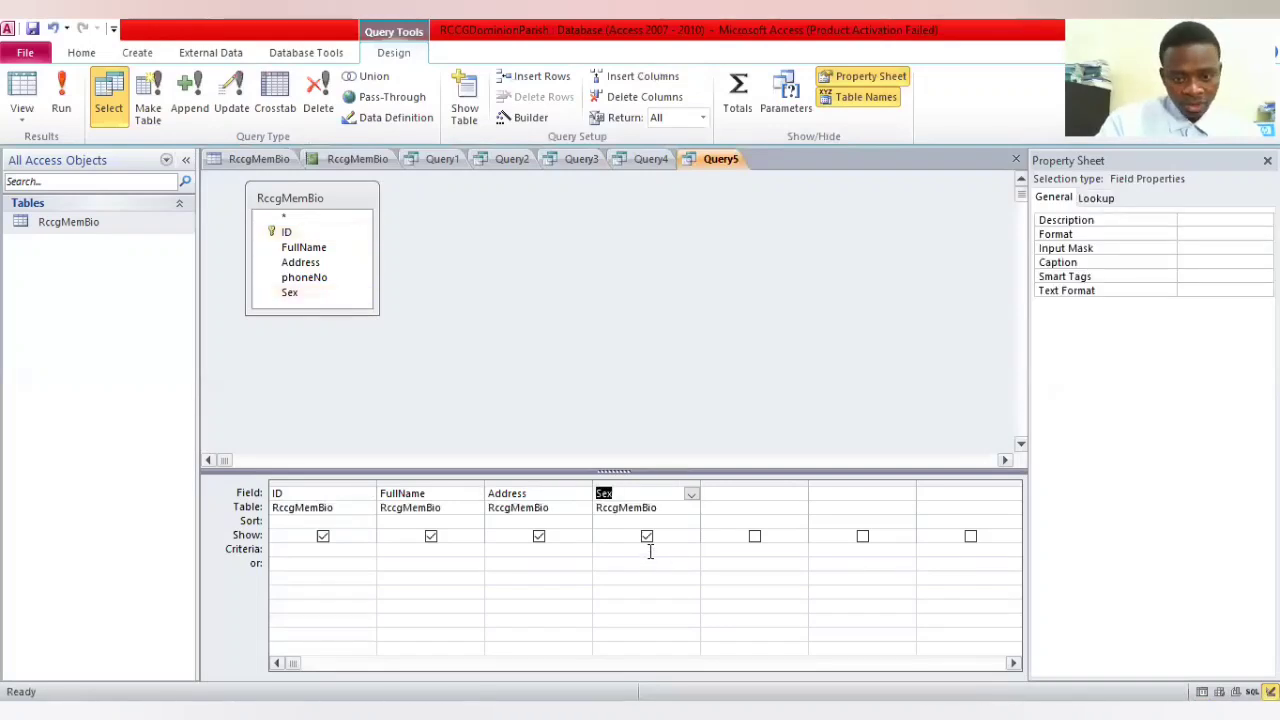
Set the fifth query's criteria to asokoro for Address and male for Sex, and run the query
{"action": "left_click", "coordinate": [650, 551]}
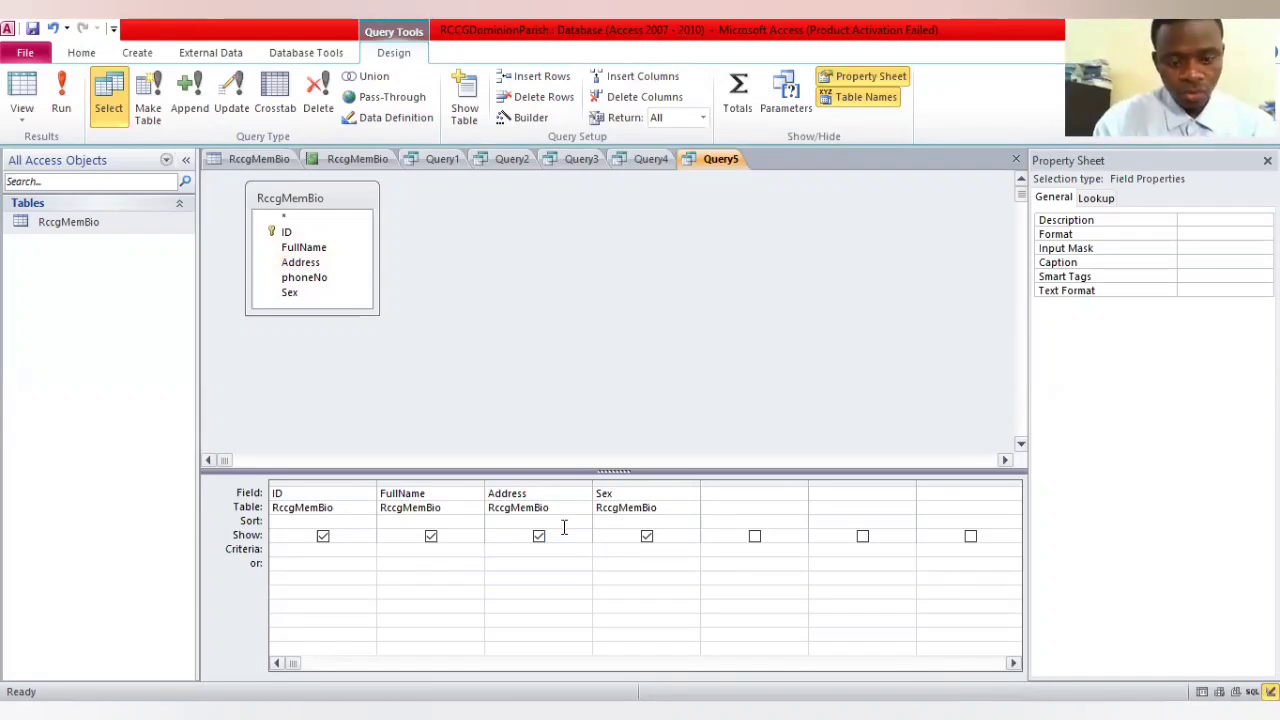
{"action": "type", "text": "asokoro"}
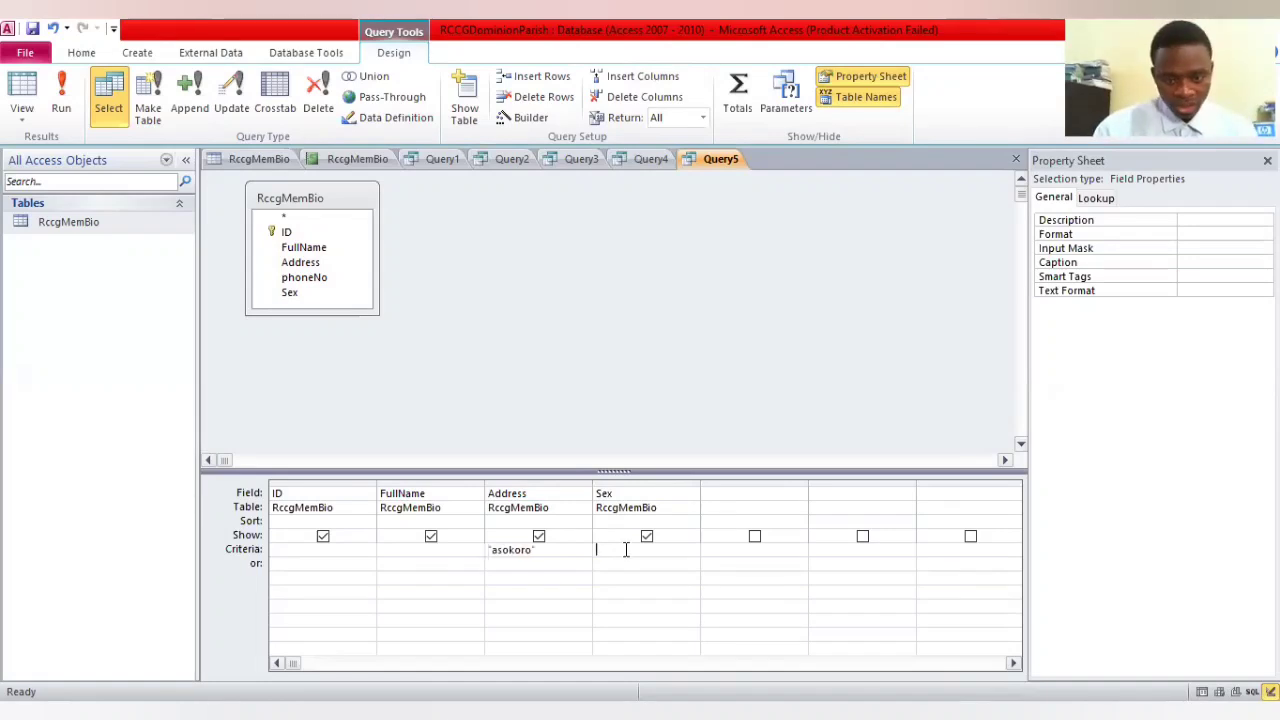
{"action": "type", "text": "male"}
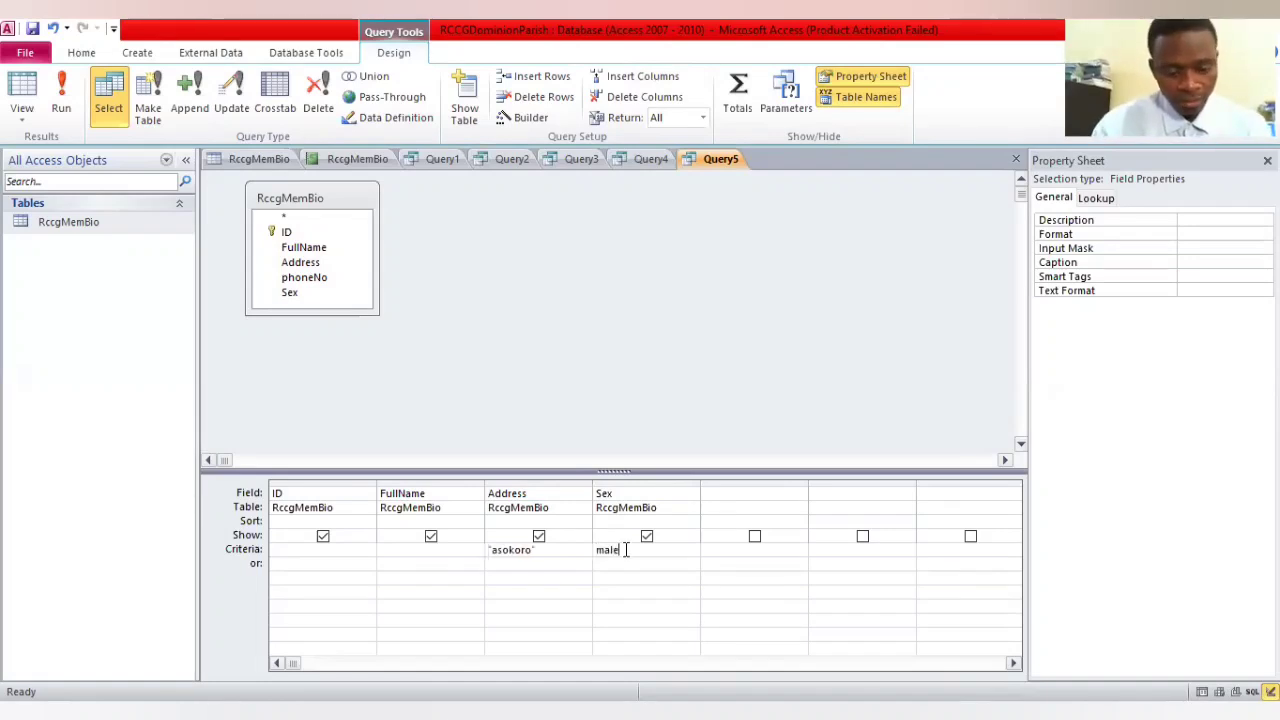
{"action": "left_click", "coordinate": [61, 95]}
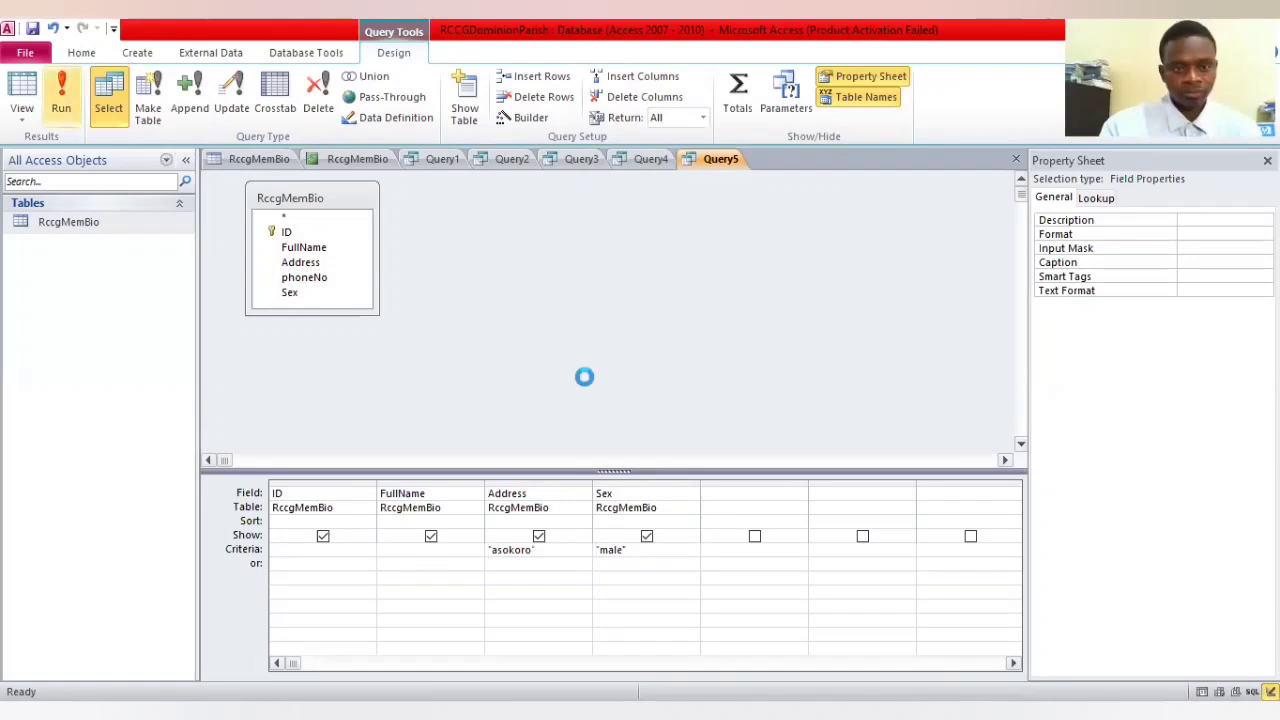
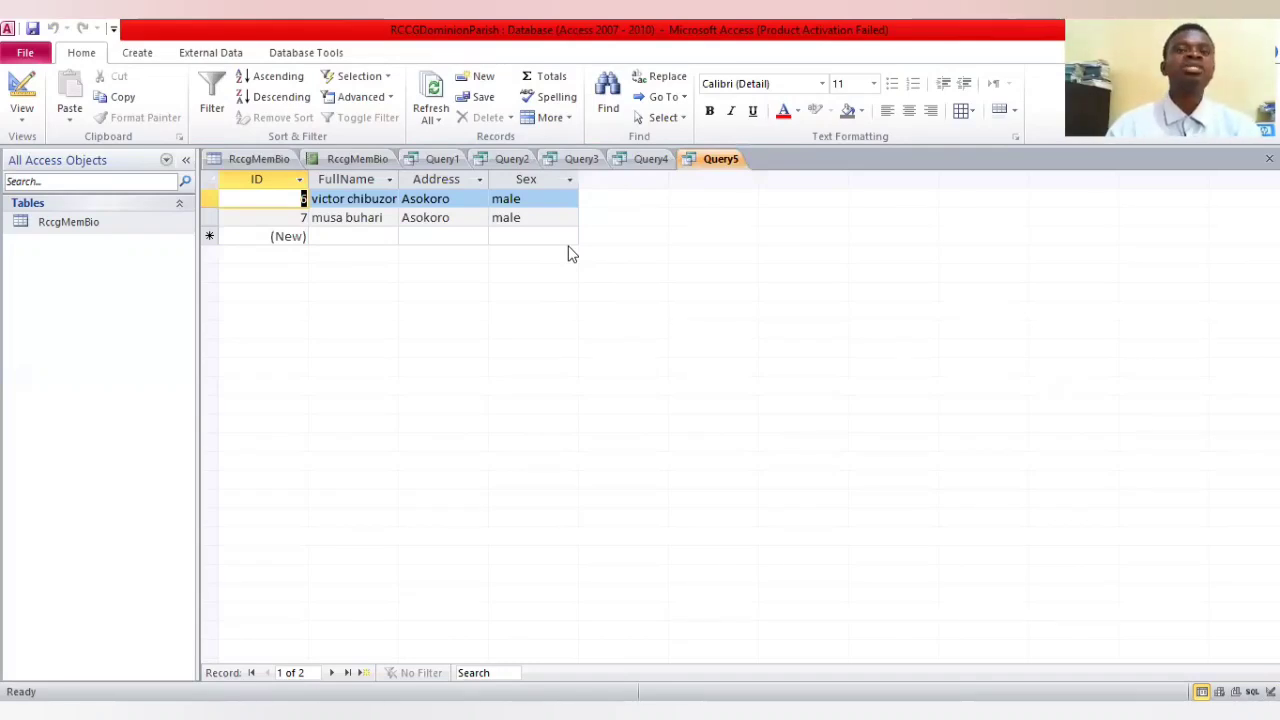
Create a sixth query in design view from the RccgMemBio table with the ID, FullName, Address and Sex fields
{"action": "left_click", "coordinate": [134, 52]}
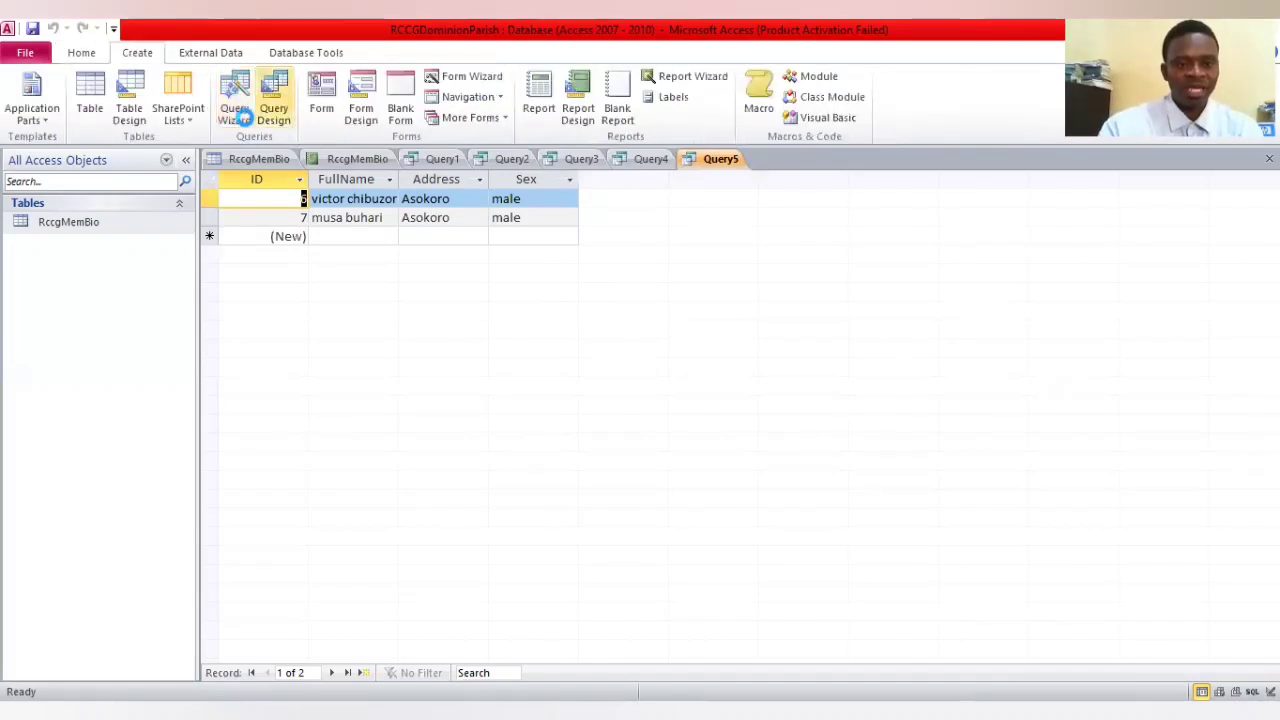
{"action": "left_click", "coordinate": [273, 112]}
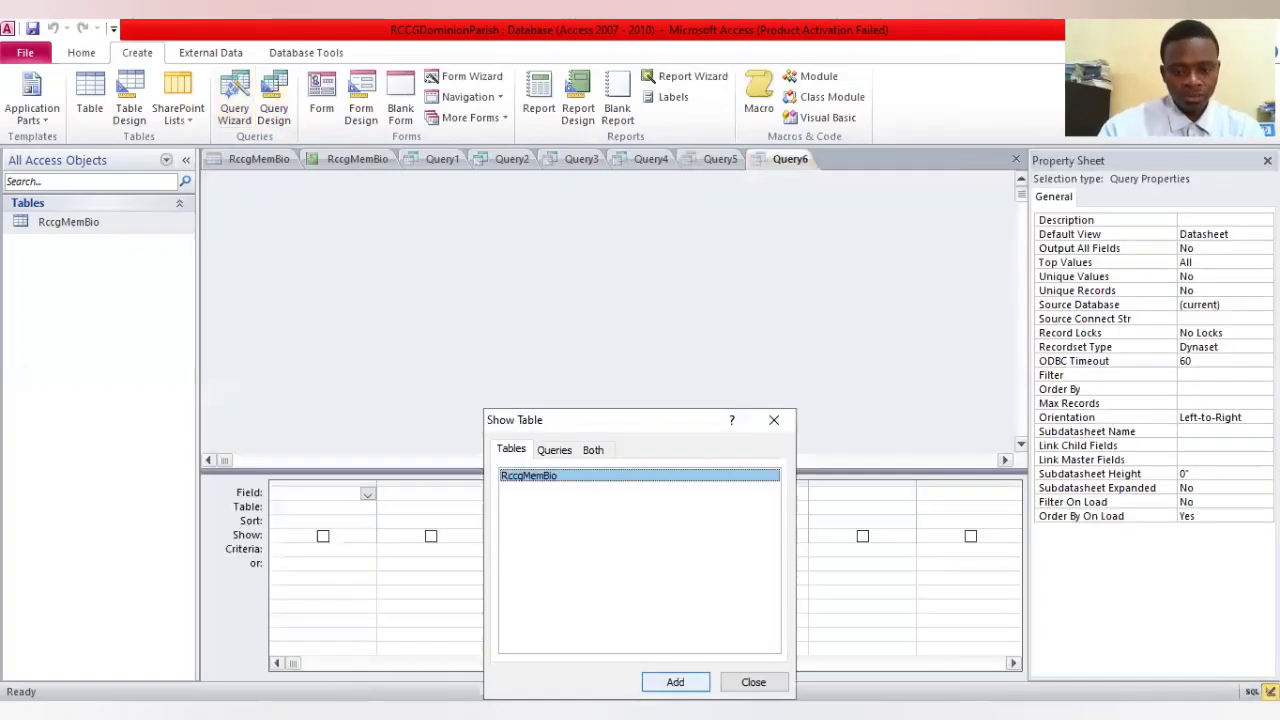
{"action": "left_click", "coordinate": [676, 682]}
{"action": "left_click", "coordinate": [754, 682]}
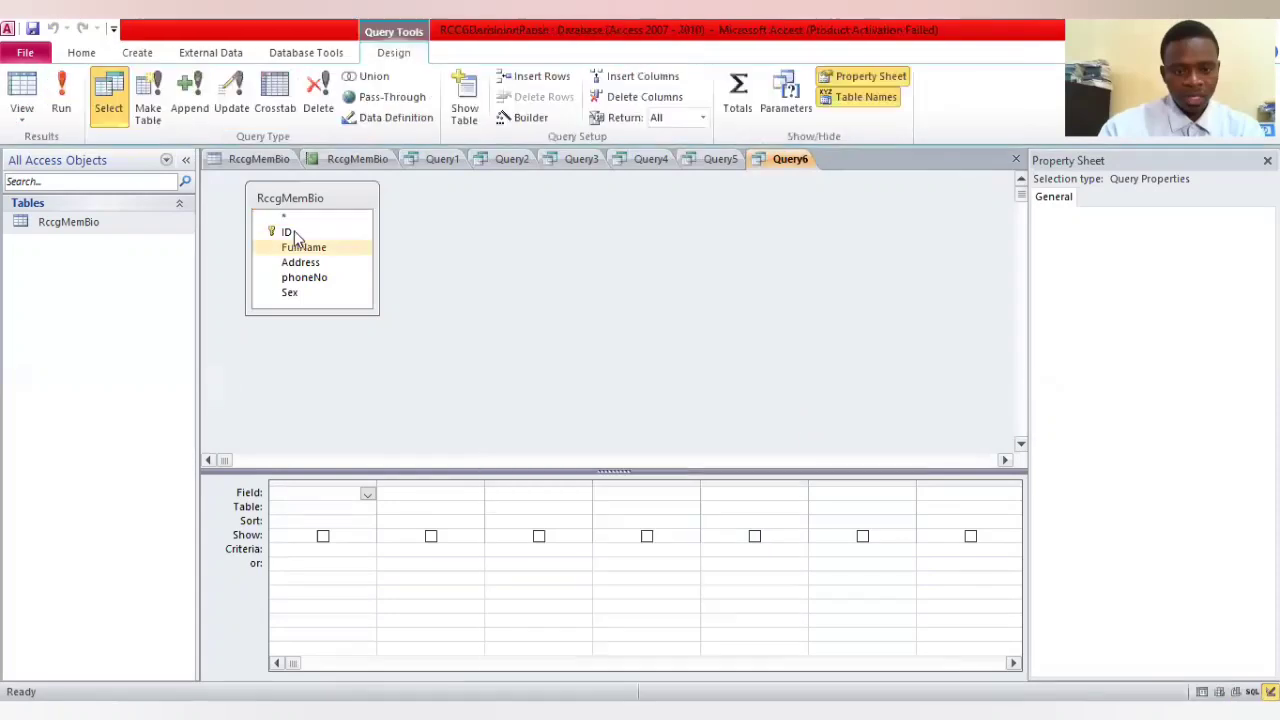
{"action": "double_click", "coordinate": [288, 232]}
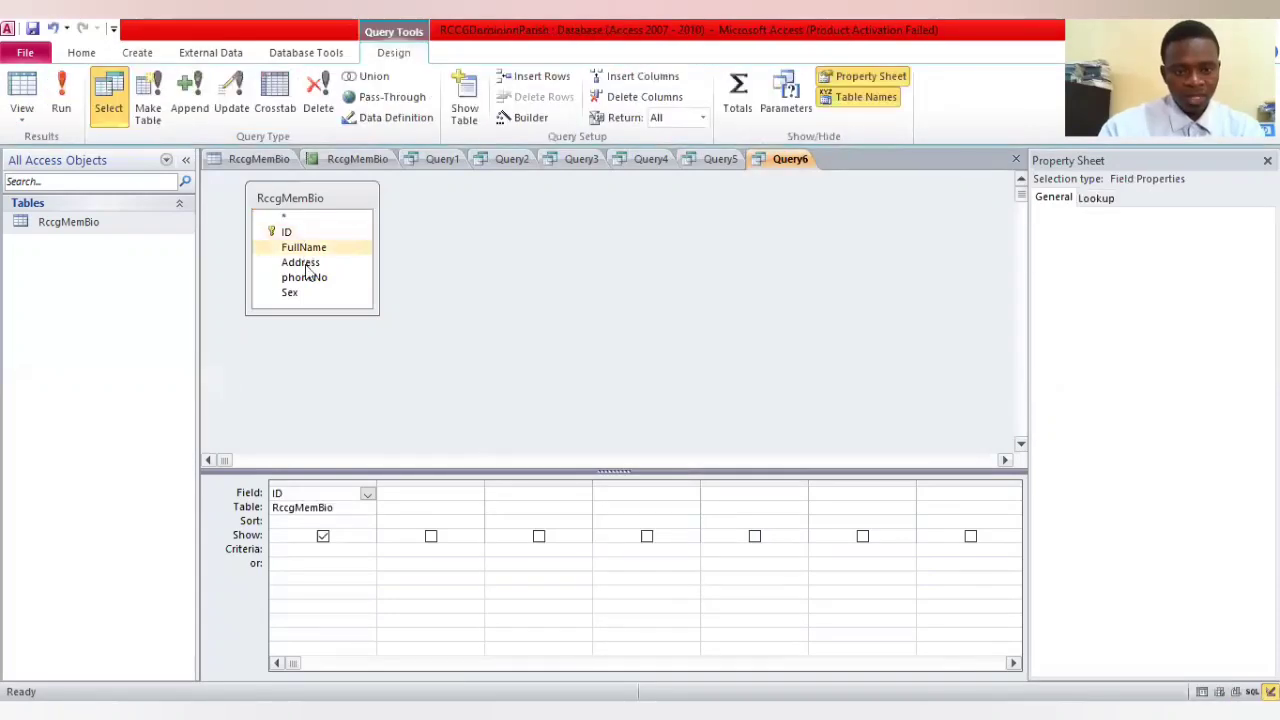
{"action": "double_click", "coordinate": [304, 264]}
{"action": "double_click", "coordinate": [298, 282]}
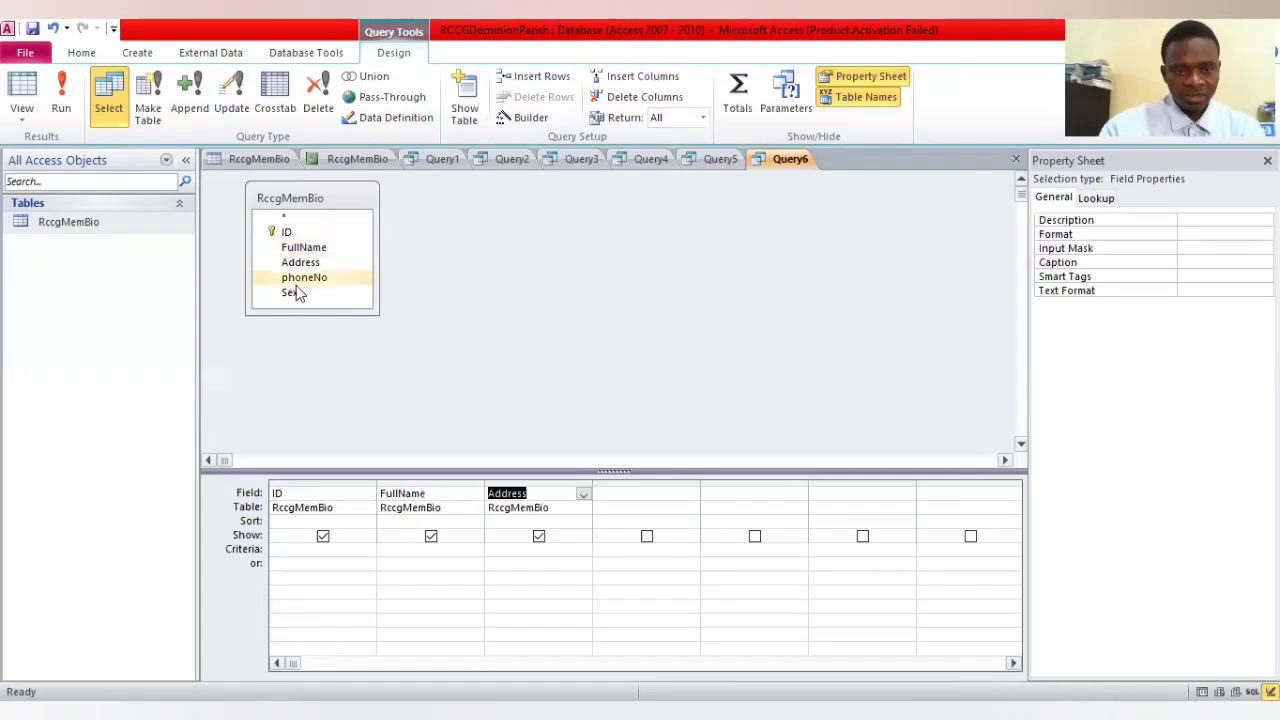
{"action": "left_click", "coordinate": [296, 292]}
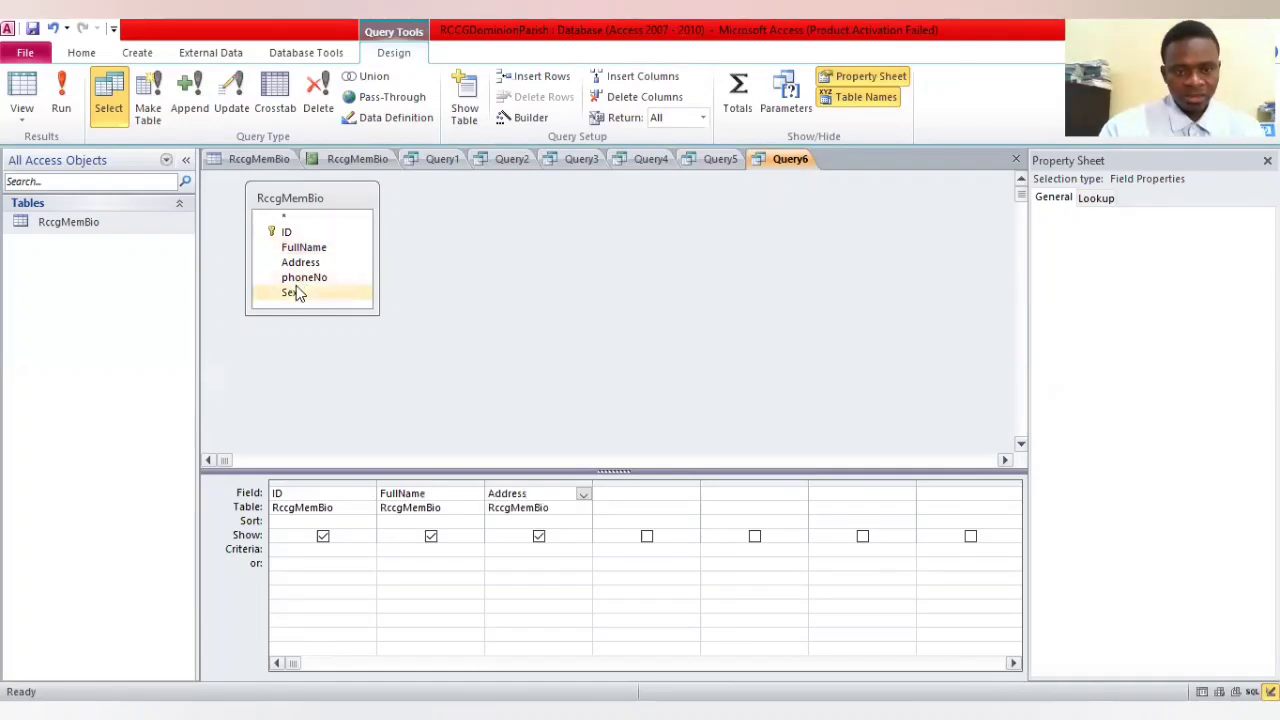
{"action": "double_click", "coordinate": [296, 292]}
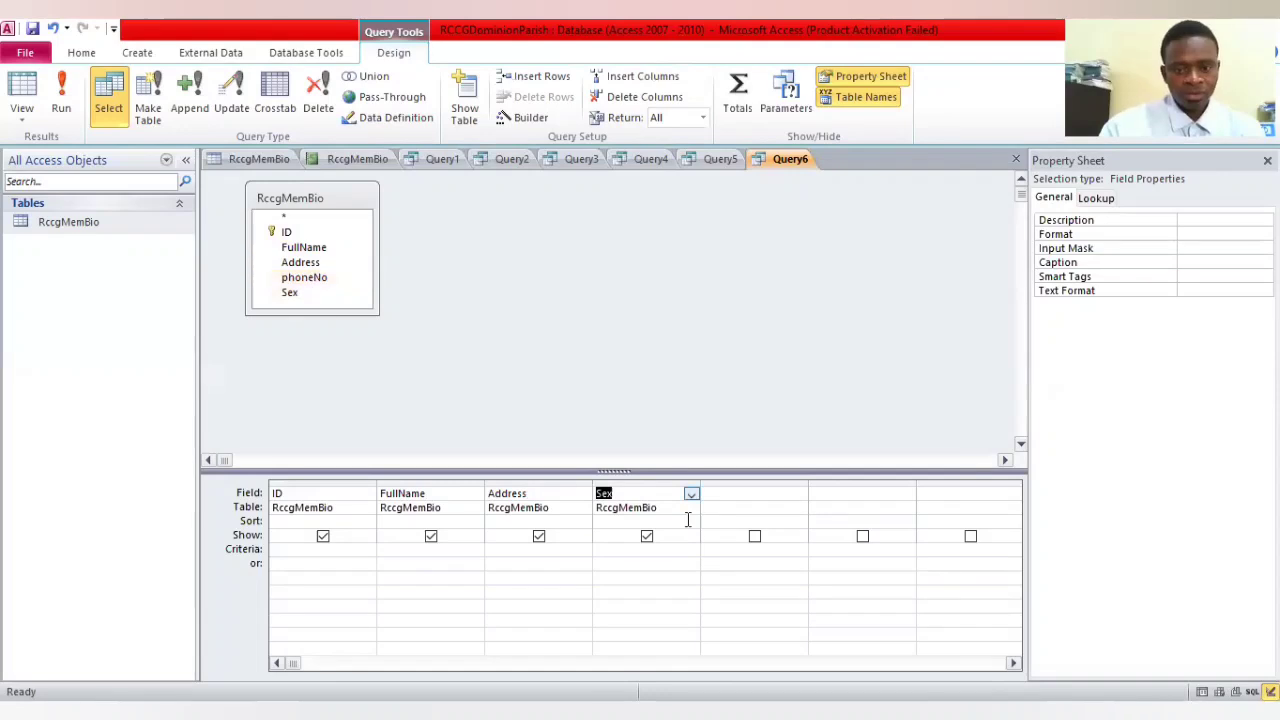
Set the sixth query's criteria to female for Sex and maitama for Address, and run the query
{"action": "left_click", "coordinate": [621, 548]}
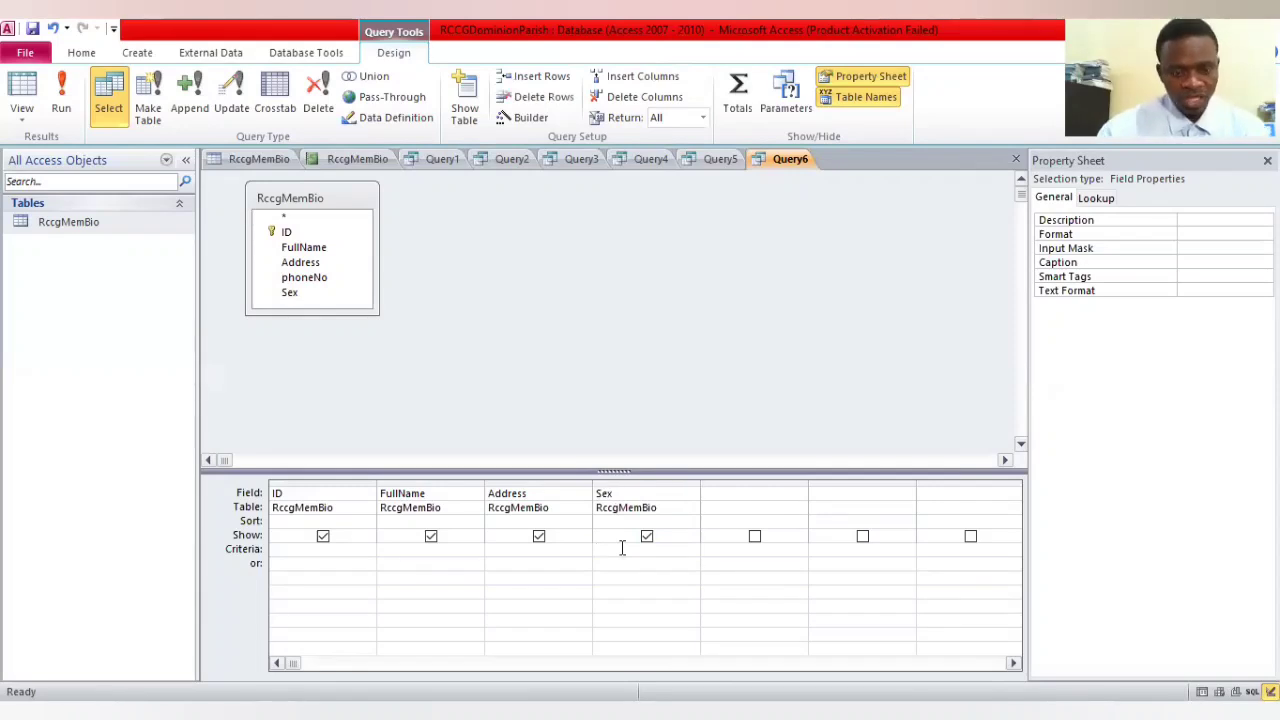
{"action": "type", "text": "female"}
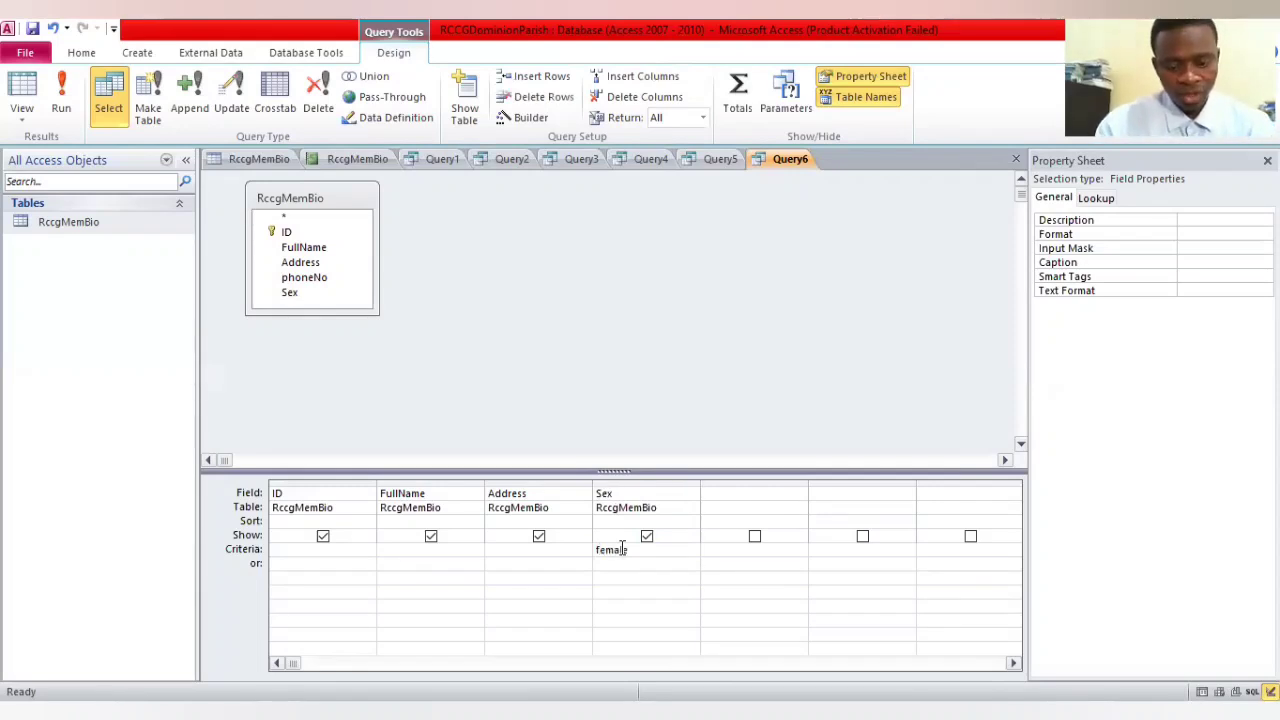
{"action": "left_click", "coordinate": [519, 551]}
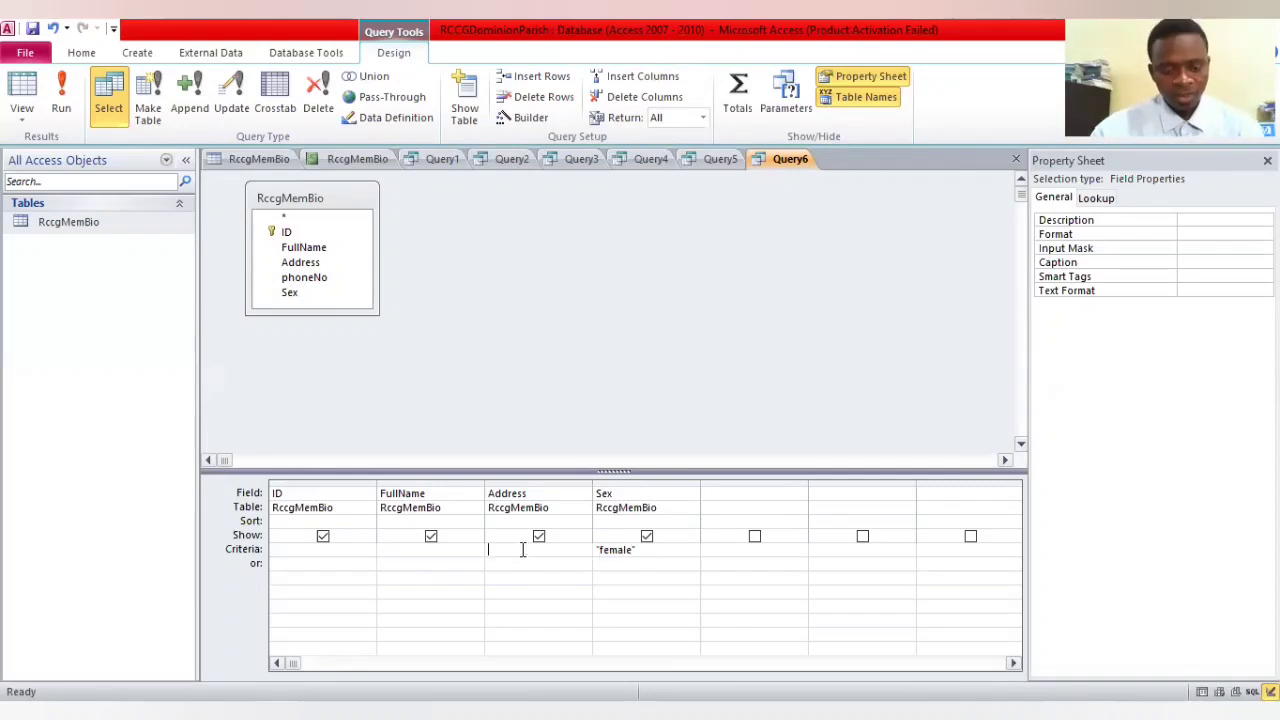
{"action": "type", "text": "ma"}
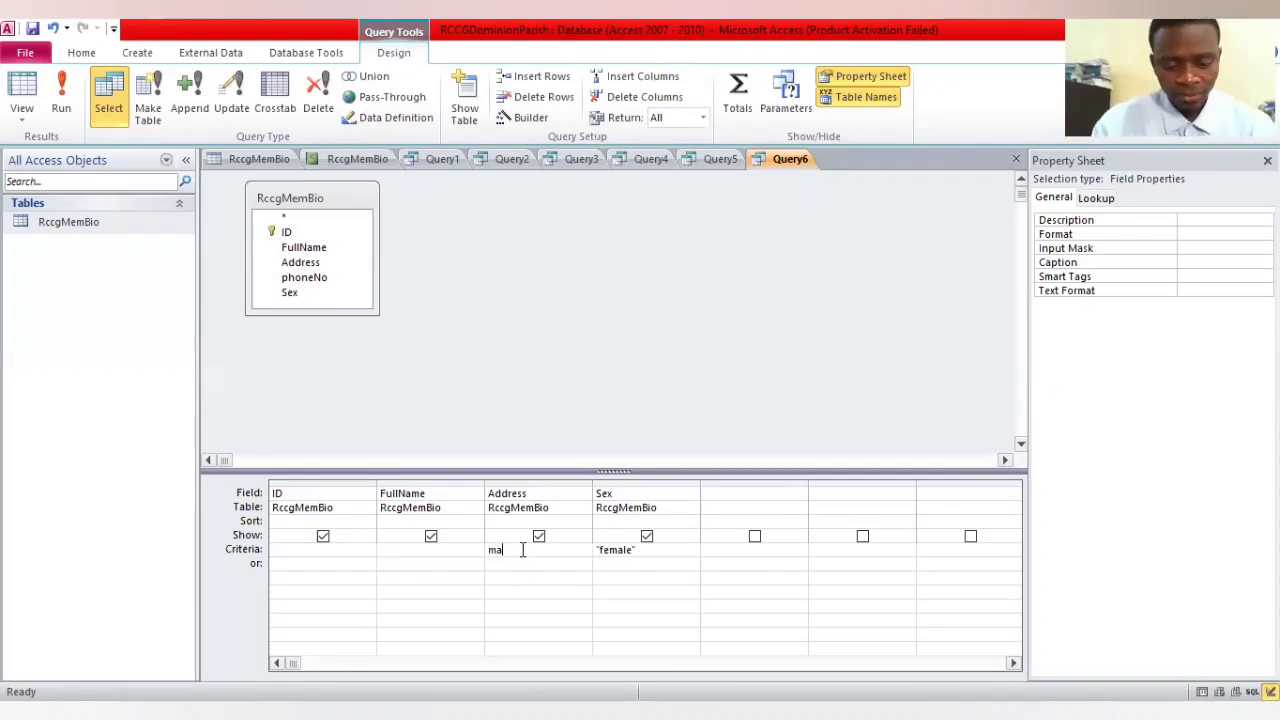
{"action": "type", "text": "itama"}
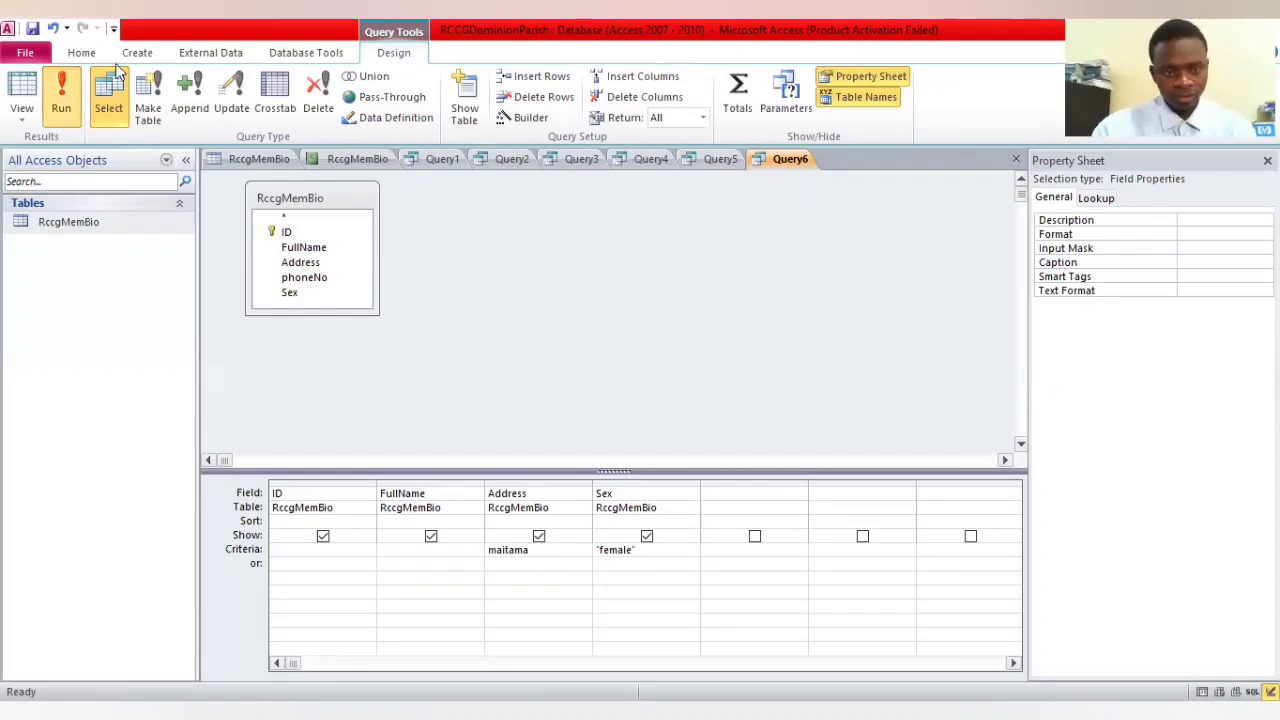
{"action": "left_click", "coordinate": [62, 96]}
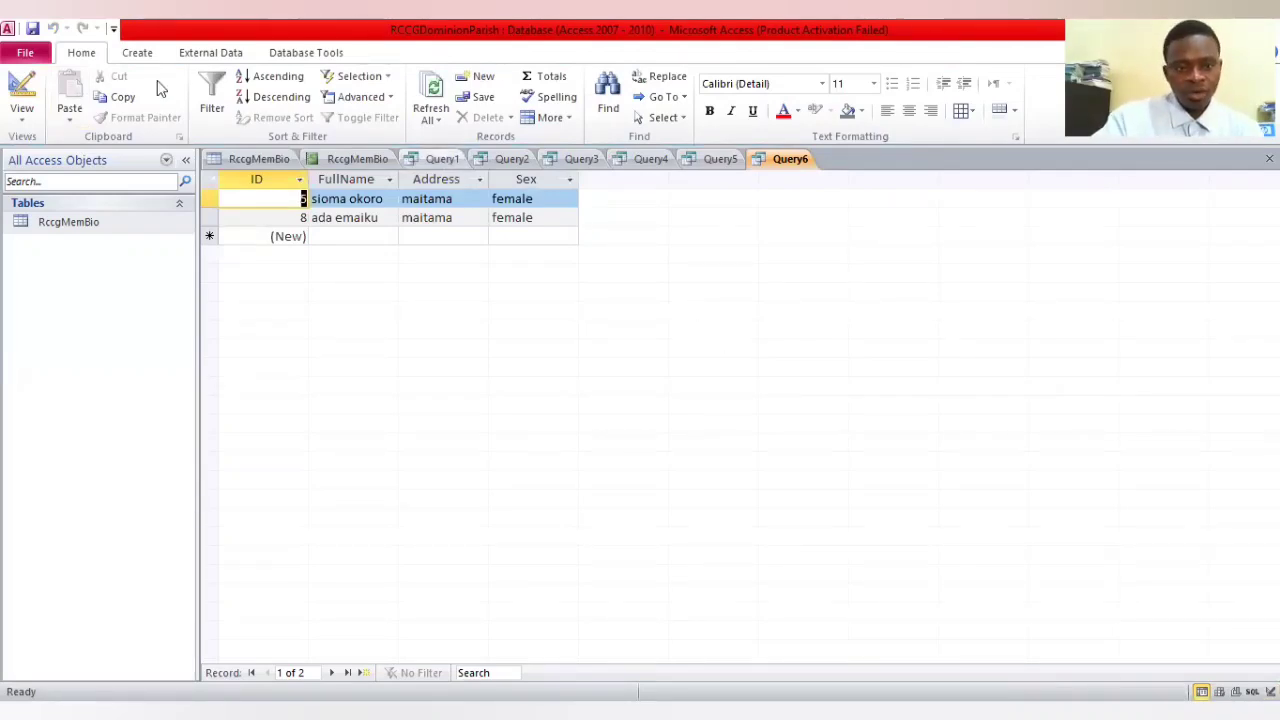
Save the database as RCCGDominionParish1 on the Desktop, closing all open objects and saving the queries under their default names
{"action": "key", "text": "alt+f"}
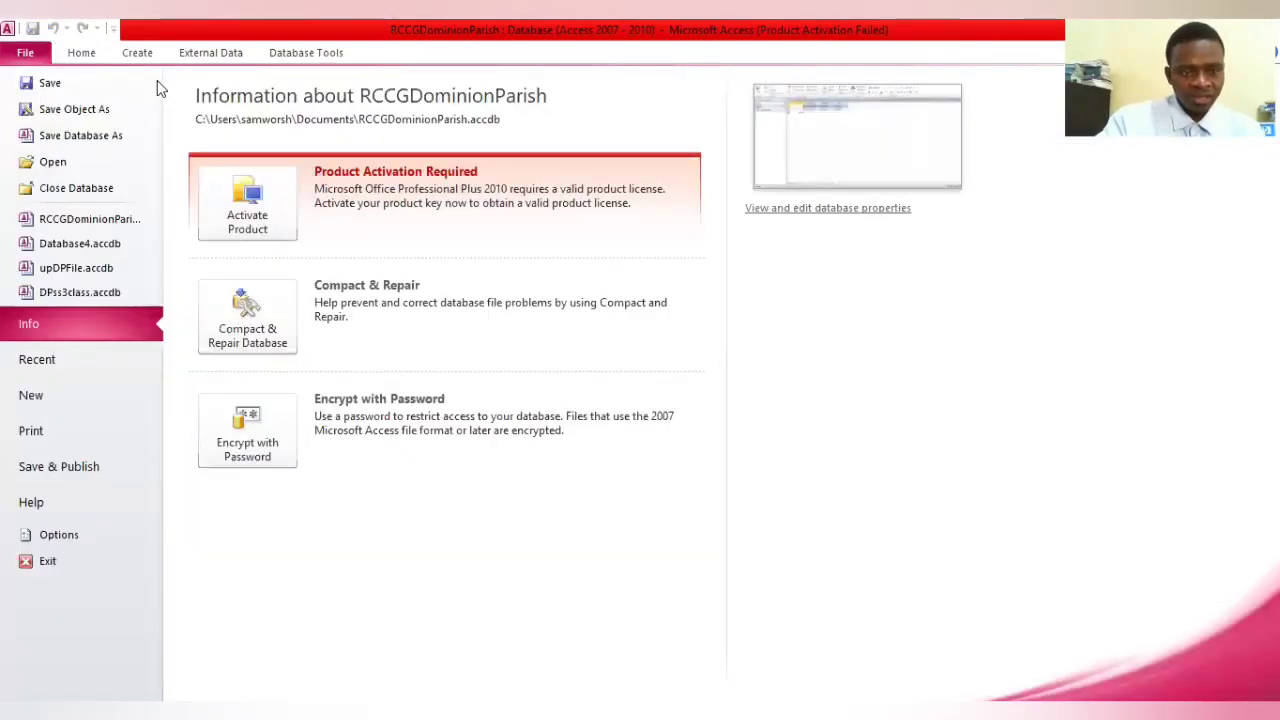
{"action": "left_click", "coordinate": [59, 131]}
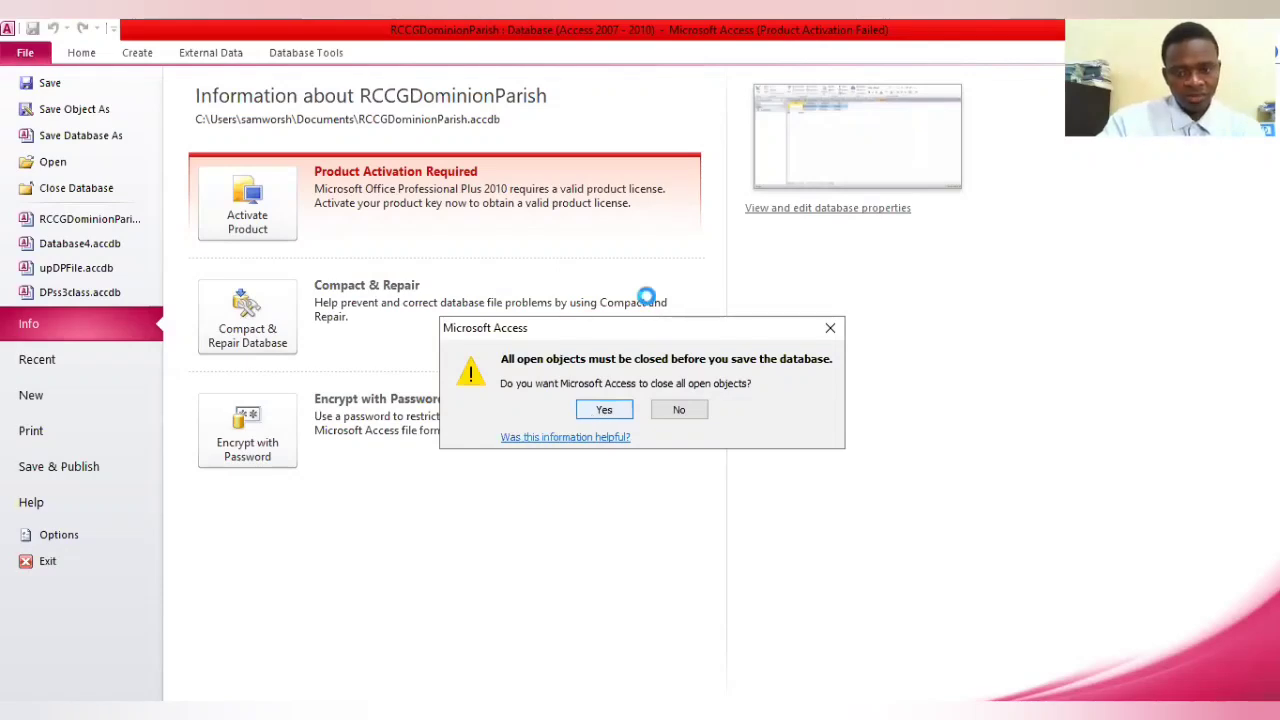
{"action": "key", "text": "Return"}
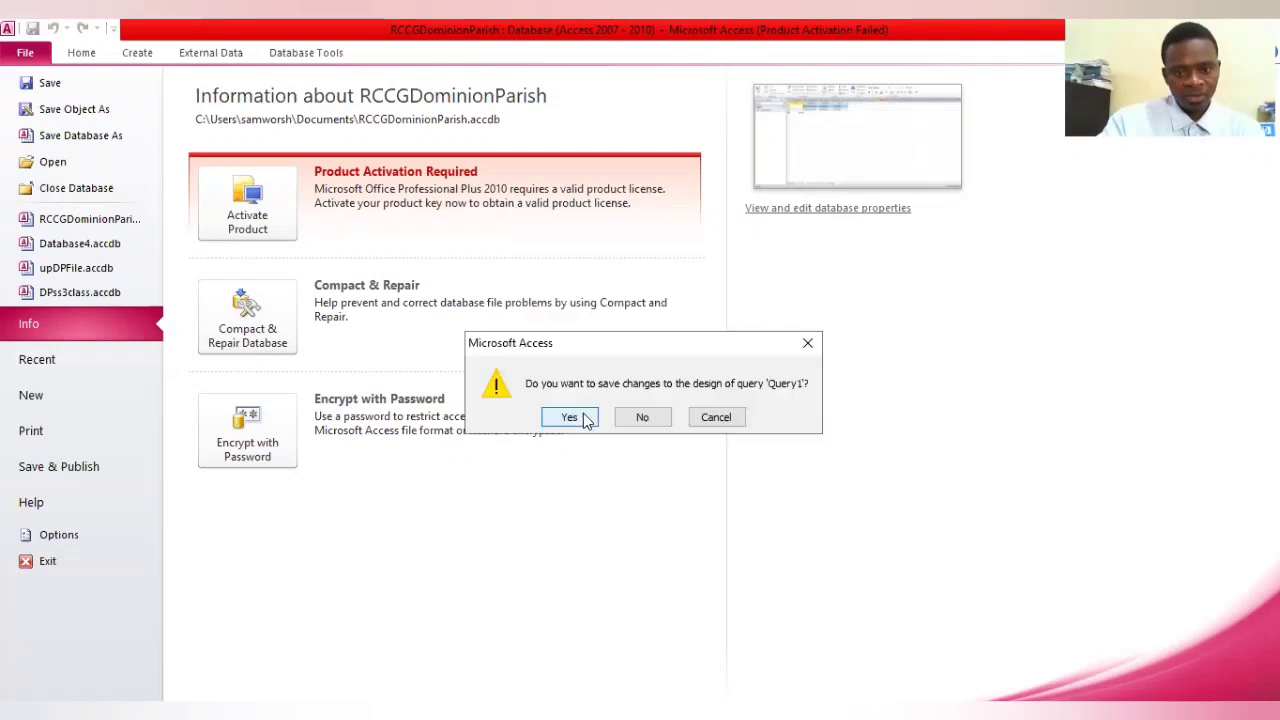
{"action": "left_click", "coordinate": [587, 420]}
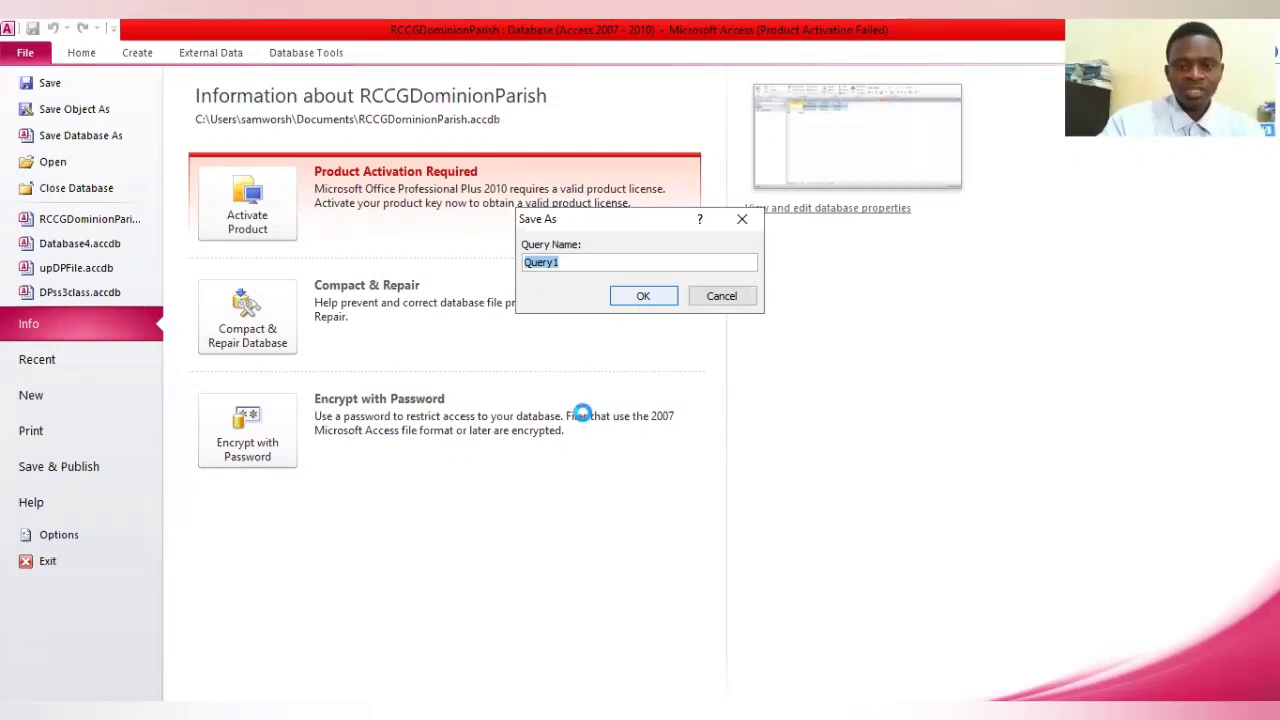
{"action": "left_click", "coordinate": [654, 296]}
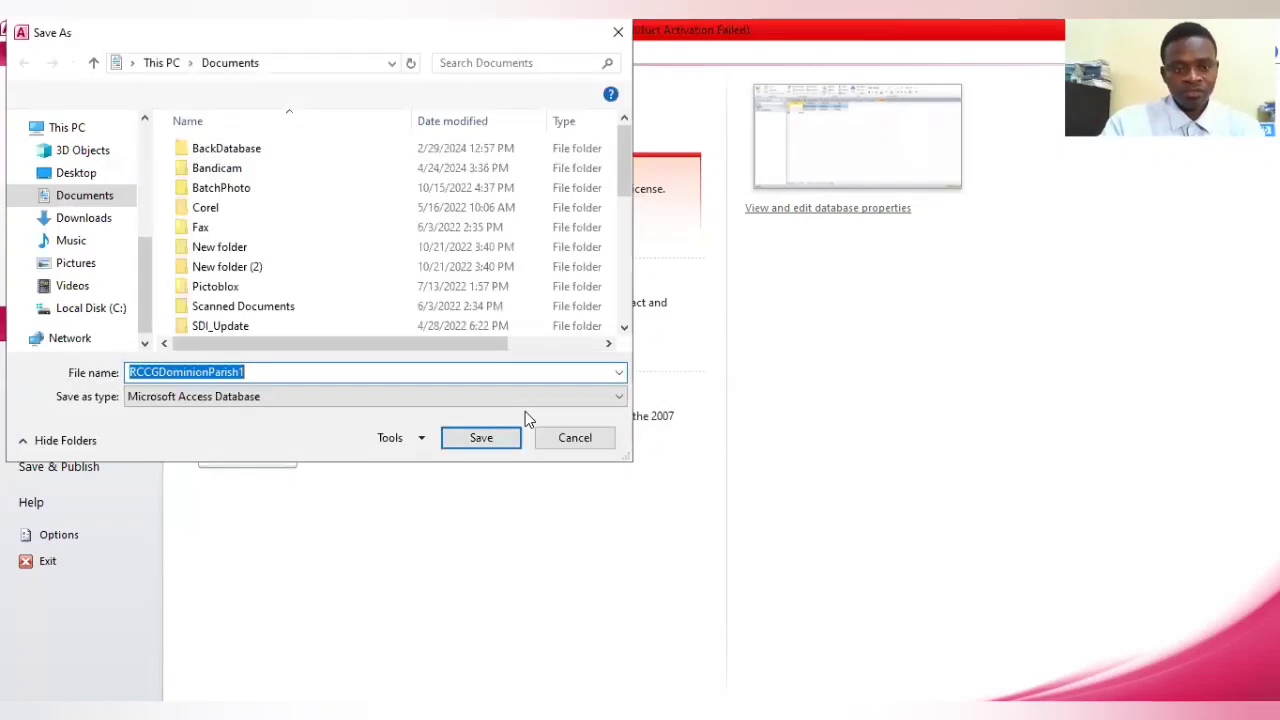
{"action": "left_click", "coordinate": [95, 176]}
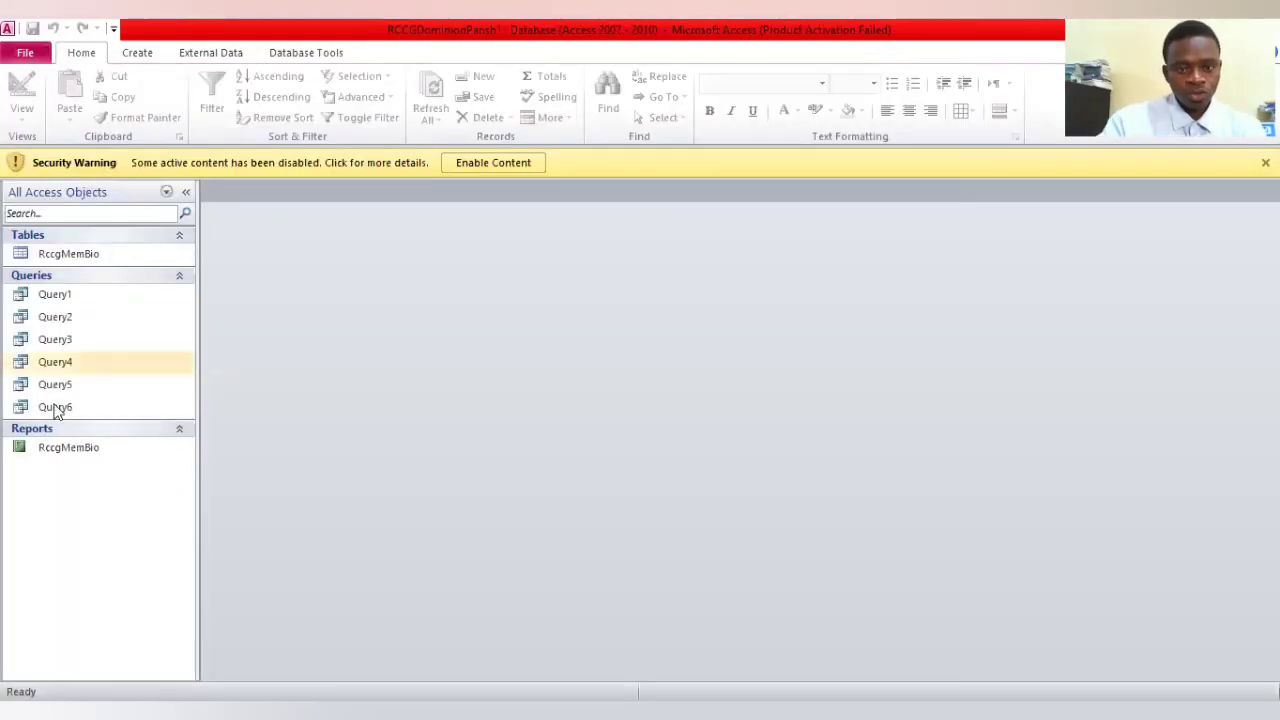
Enable the blocked content in the saved database copy and open the RccgMemBio report
{"action": "left_click", "coordinate": [442, 161]}
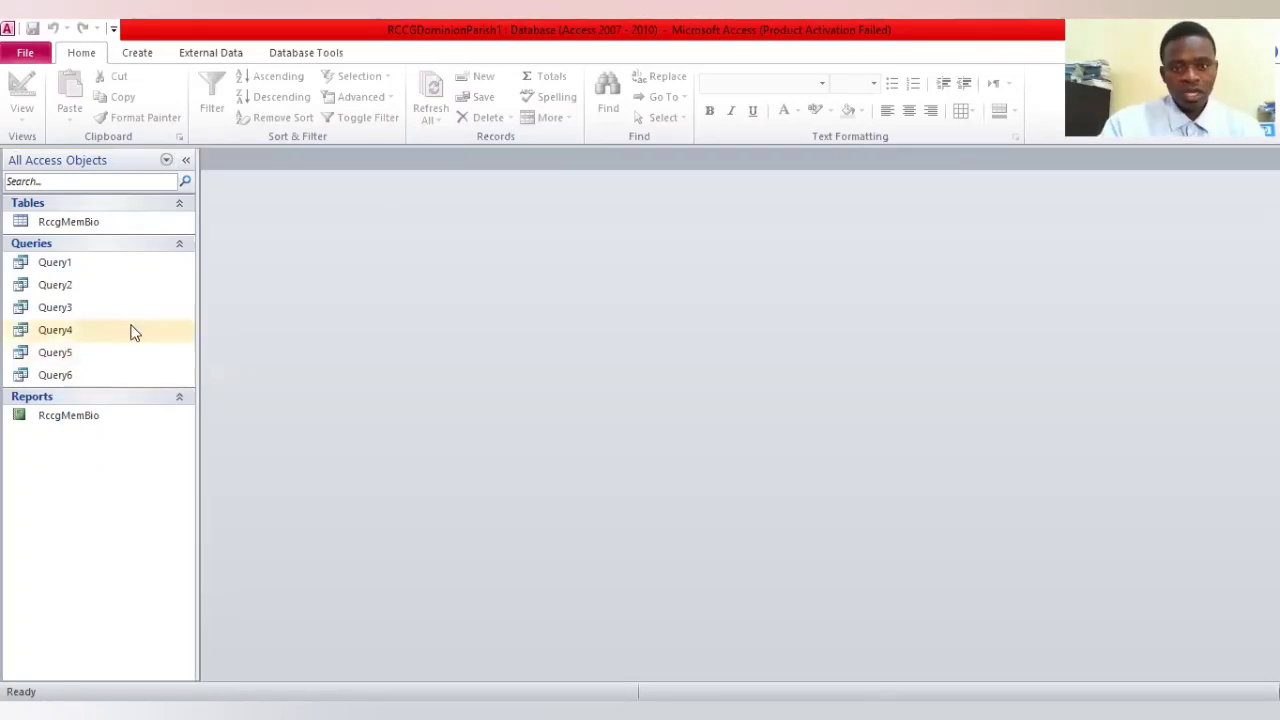
{"action": "left_click", "coordinate": [93, 419]}
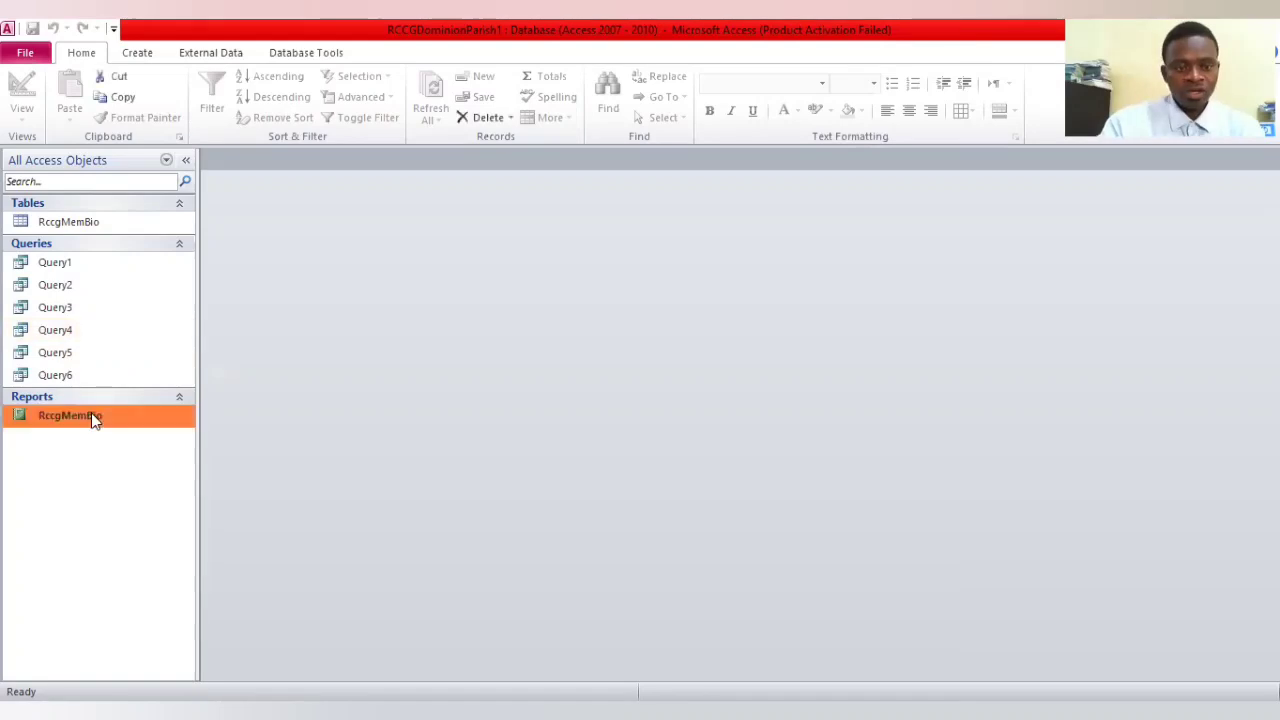
{"action": "double_click", "coordinate": [93, 419]}
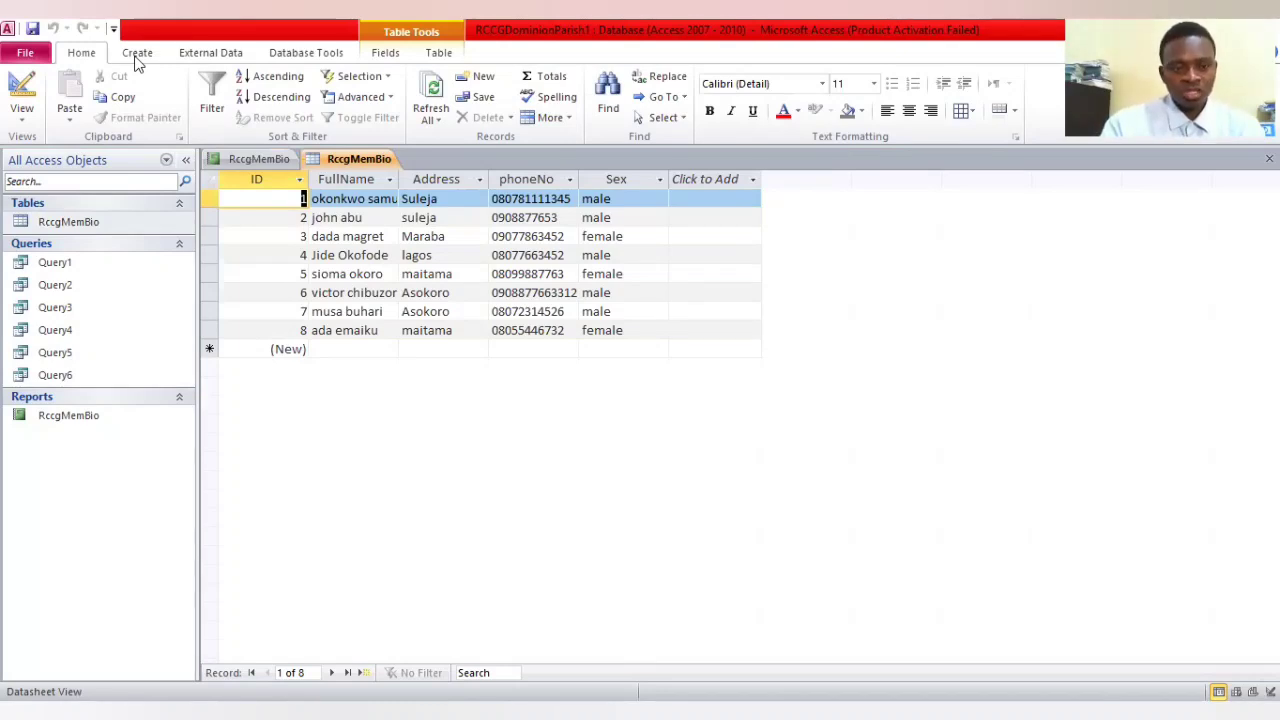
Show the RccgMemBio table in print preview, change it to landscape orientation, and close the preview
{"action": "left_click", "coordinate": [28, 53]}
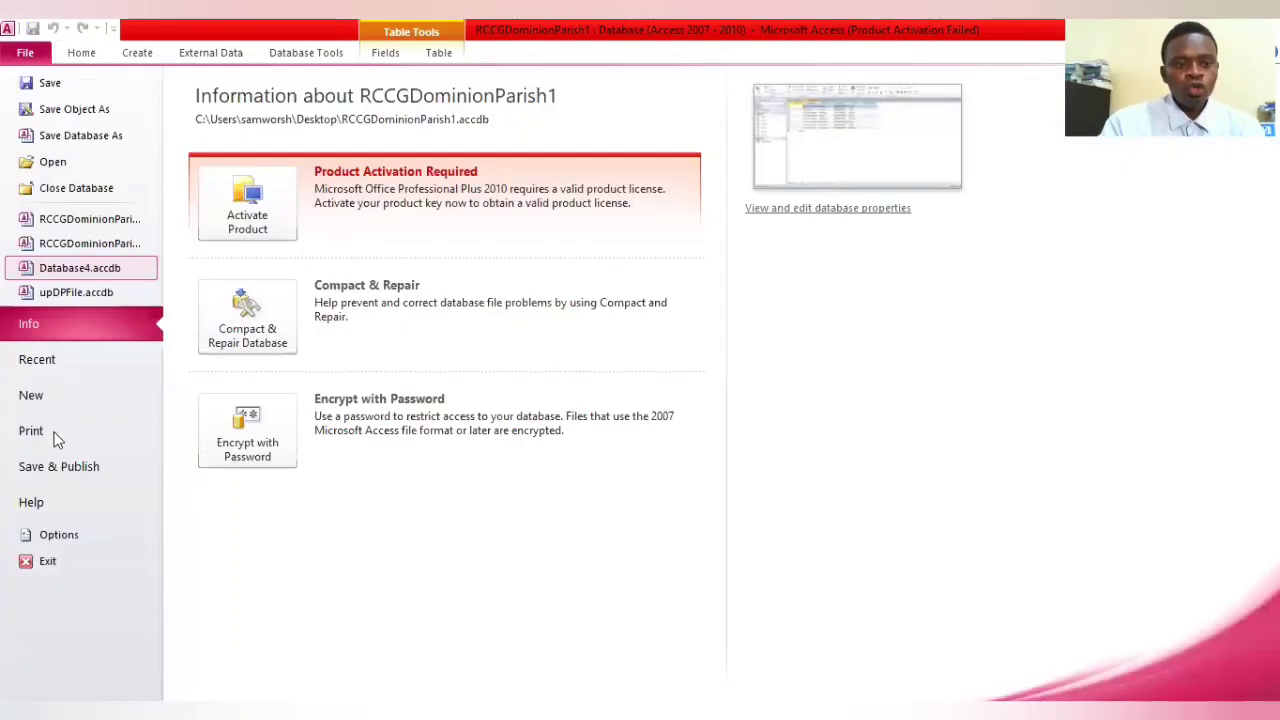
{"action": "left_click", "coordinate": [52, 432]}
{"action": "left_click", "coordinate": [289, 292]}
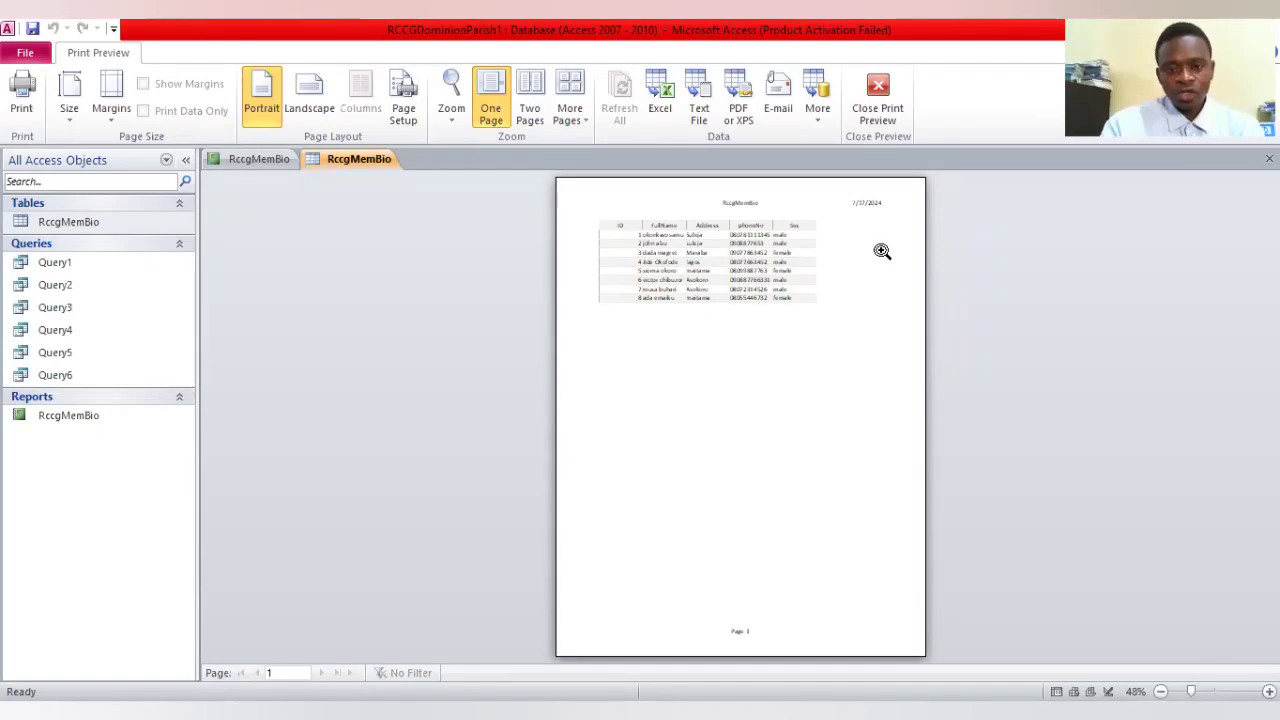
{"action": "left_click", "coordinate": [322, 97]}
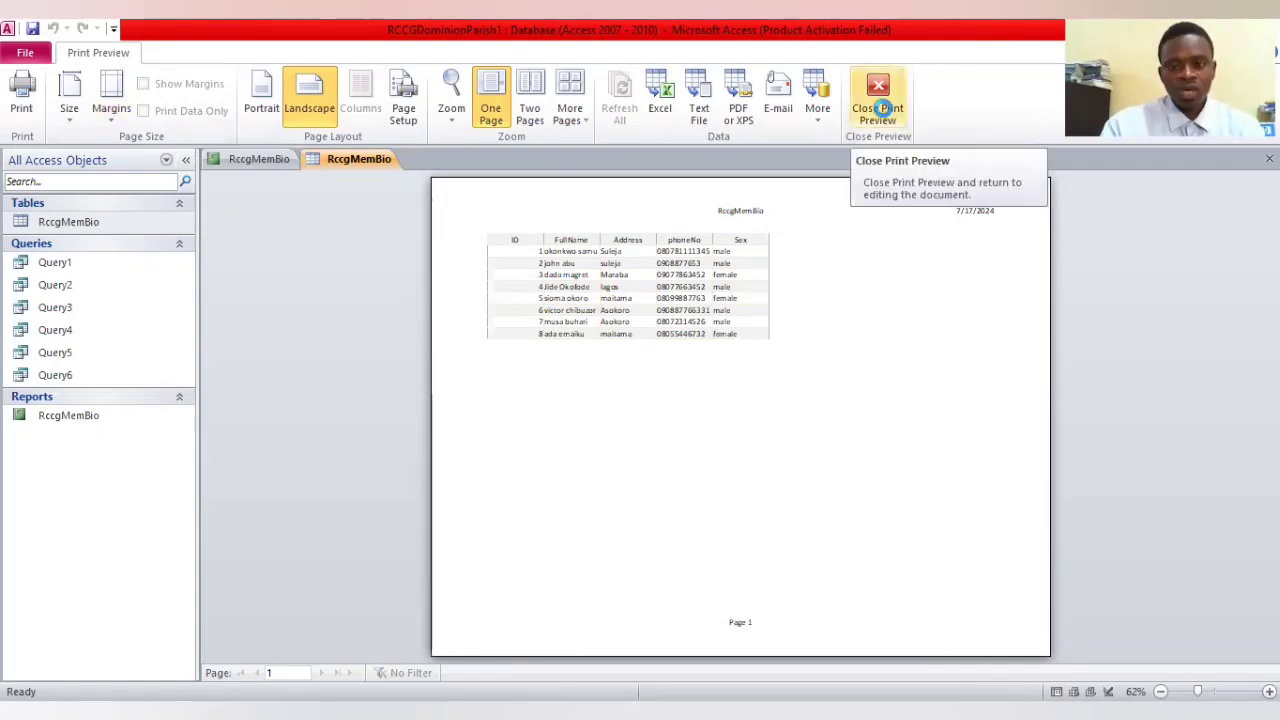
{"action": "key", "text": "Escape"}
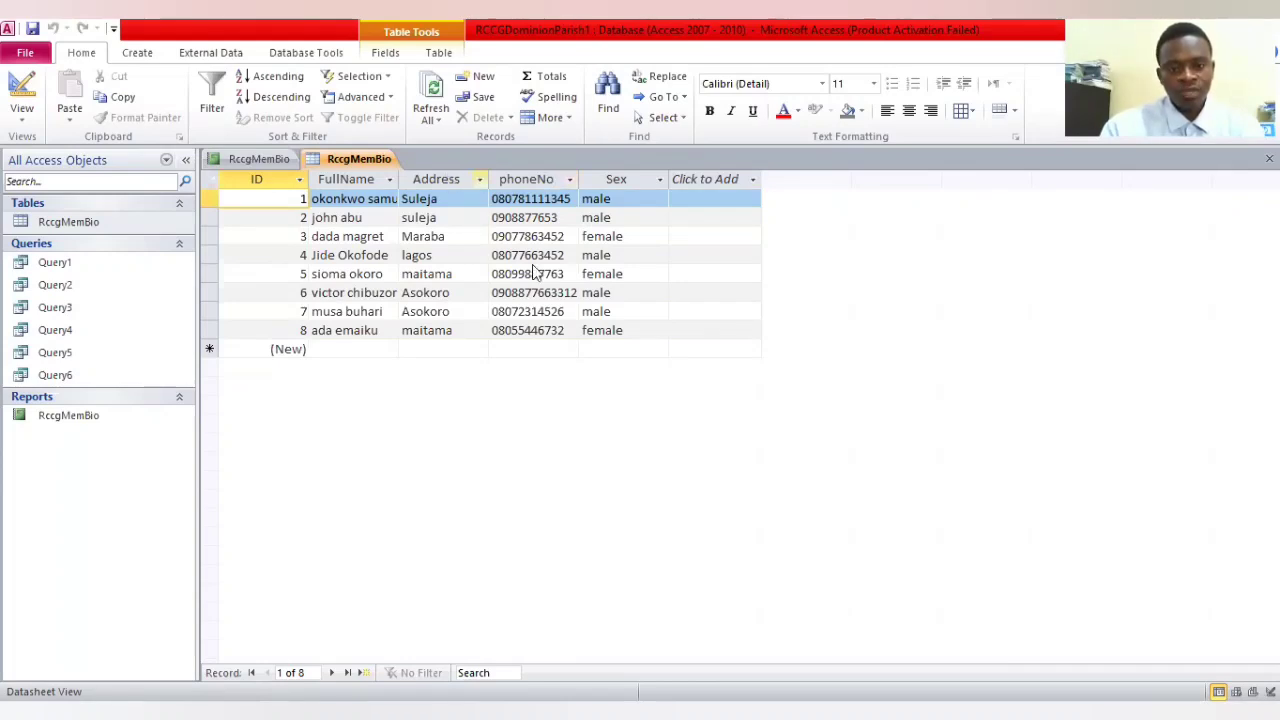
Insert a new field before Address in the RccgMemBio table and name it DOB
{"action": "right_click", "coordinate": [466, 180]}
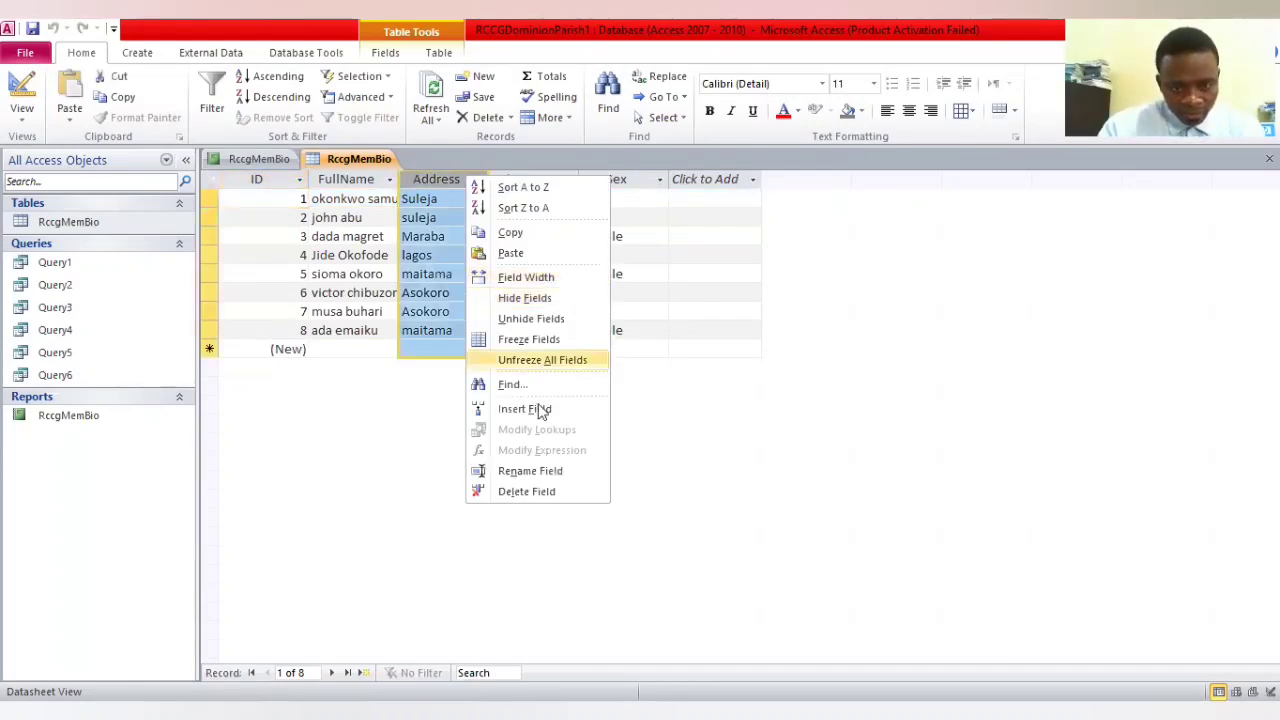
{"action": "left_click", "coordinate": [525, 409]}
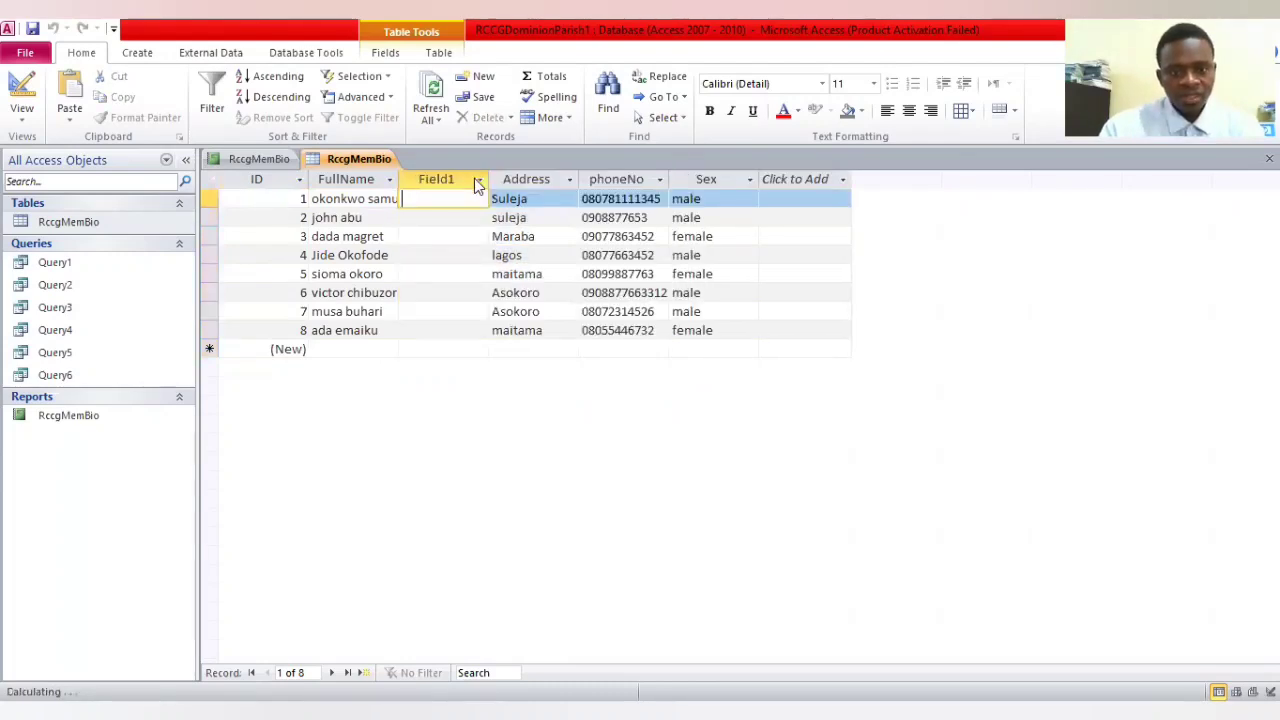
{"action": "right_click", "coordinate": [478, 186]}
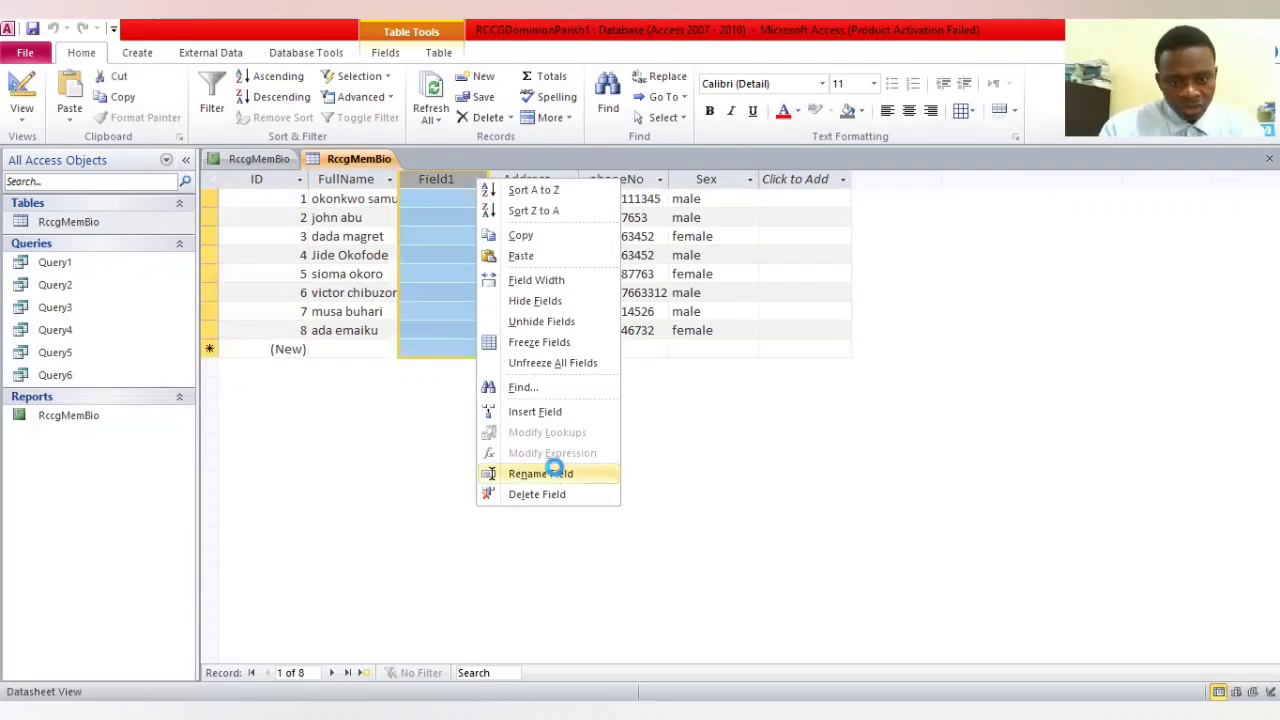
{"action": "key", "text": "Return"}
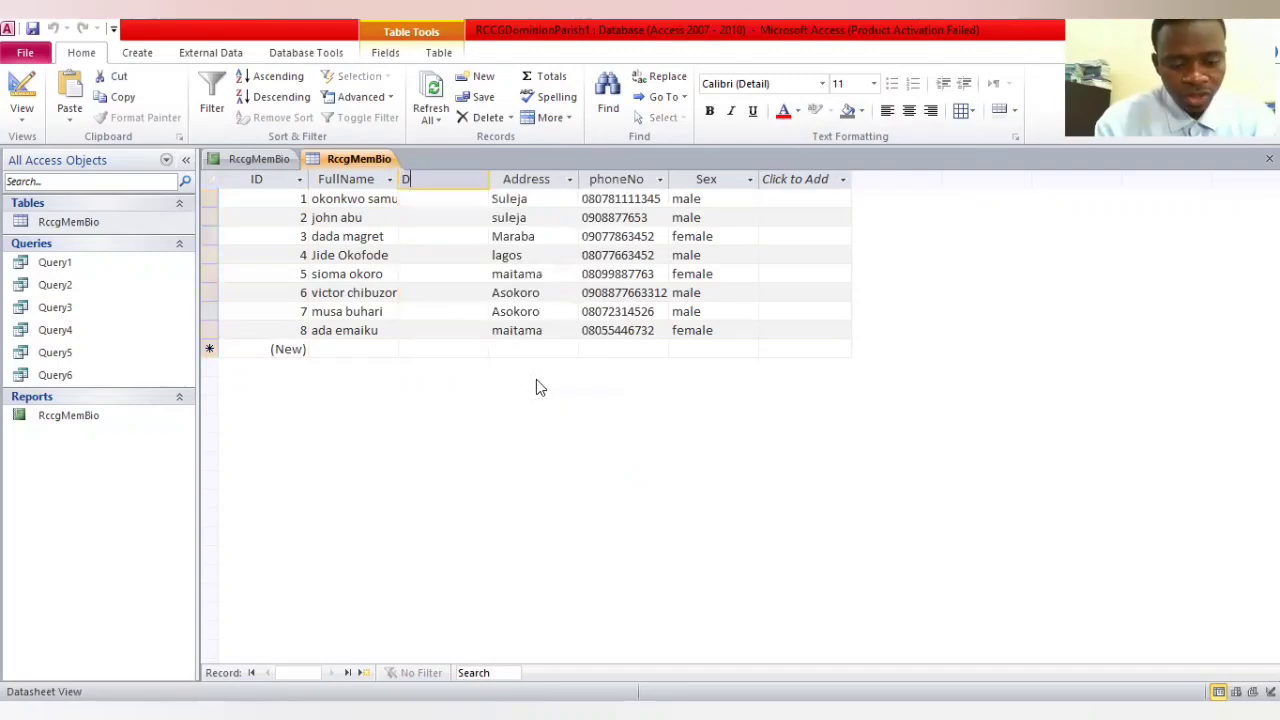
{"action": "type", "text": "DOB"}
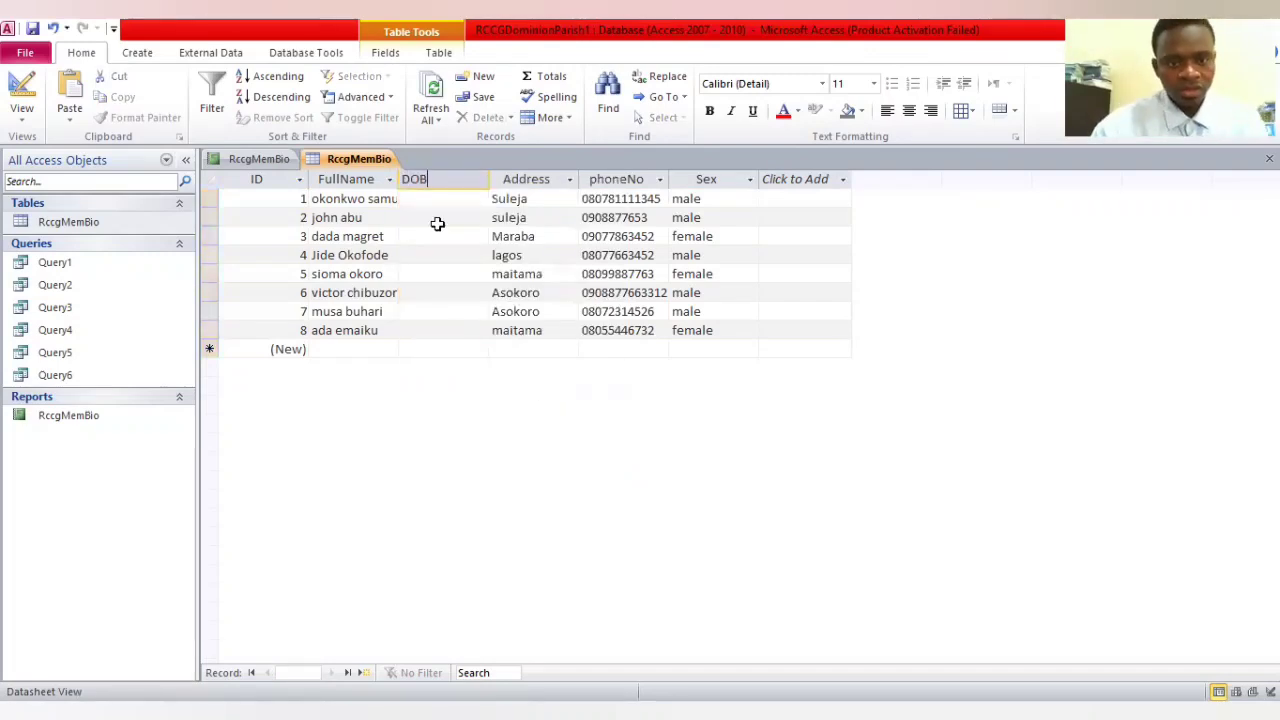
{"action": "key", "text": "Return"}
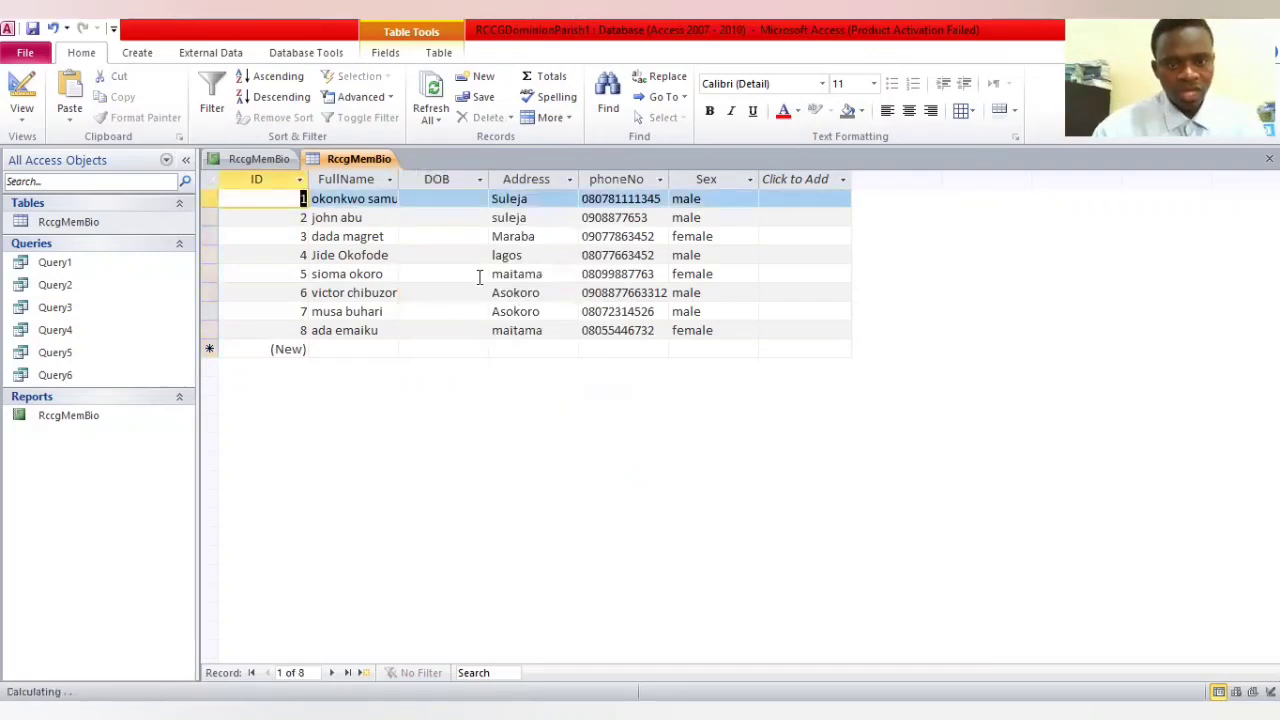
Enter the date of birth for the first member in the DOB field of the RccgMemBio table
{"action": "left_click", "coordinate": [446, 197]}
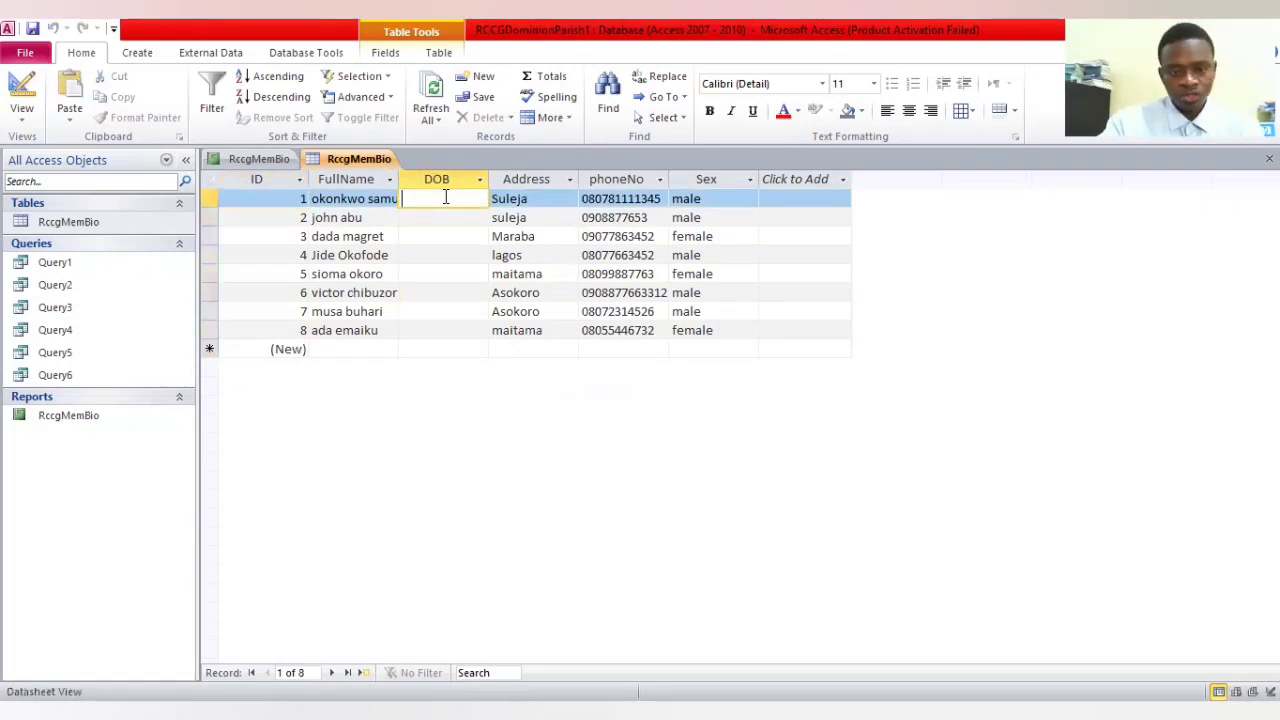
{"action": "type", "text": "11"}
{"action": "type", "text": "/"}
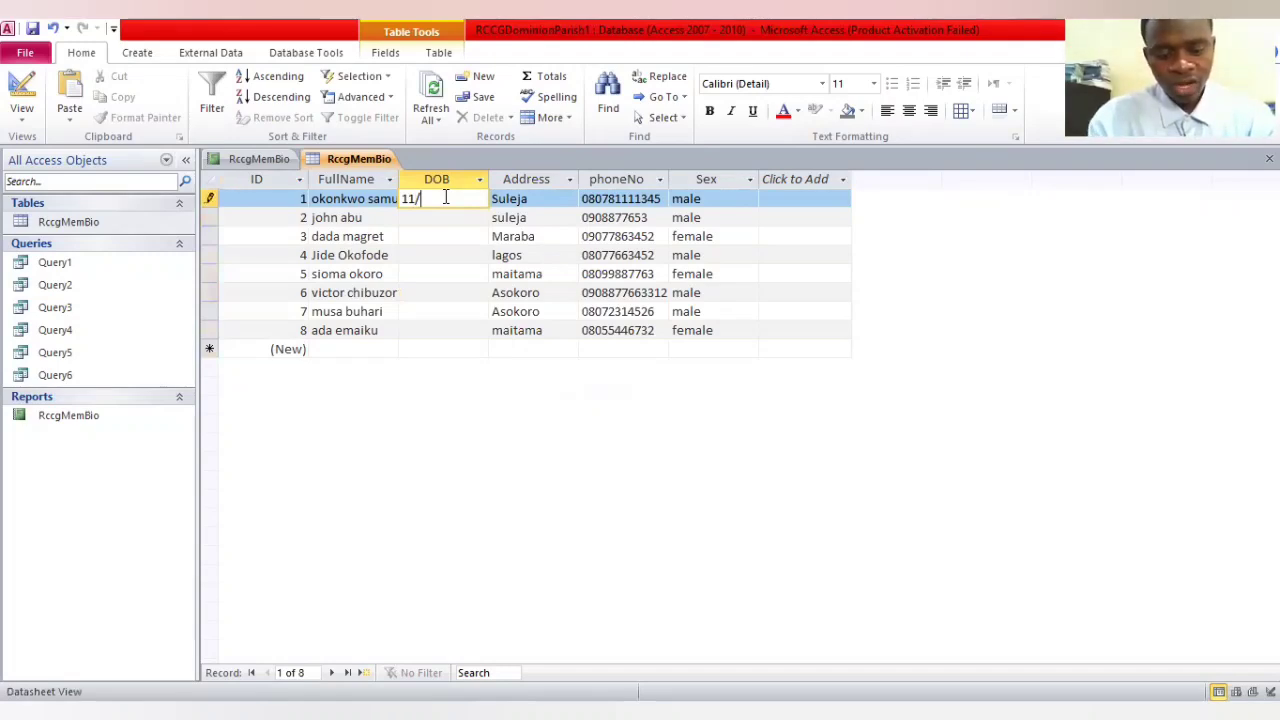
{"action": "type", "text": "5/"}
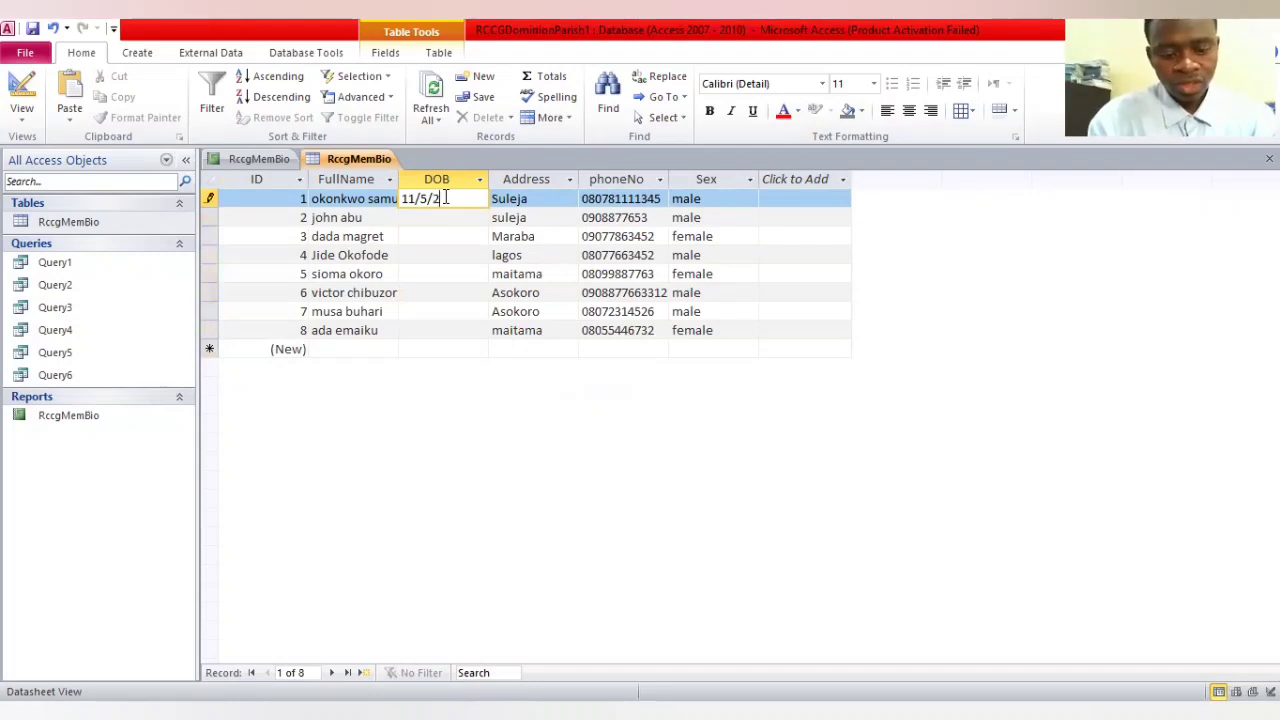
{"action": "type", "text": "2004"}
Fill in the dates of birth for the members with IDs 2 and 3
{"action": "left_click", "coordinate": [449, 217]}
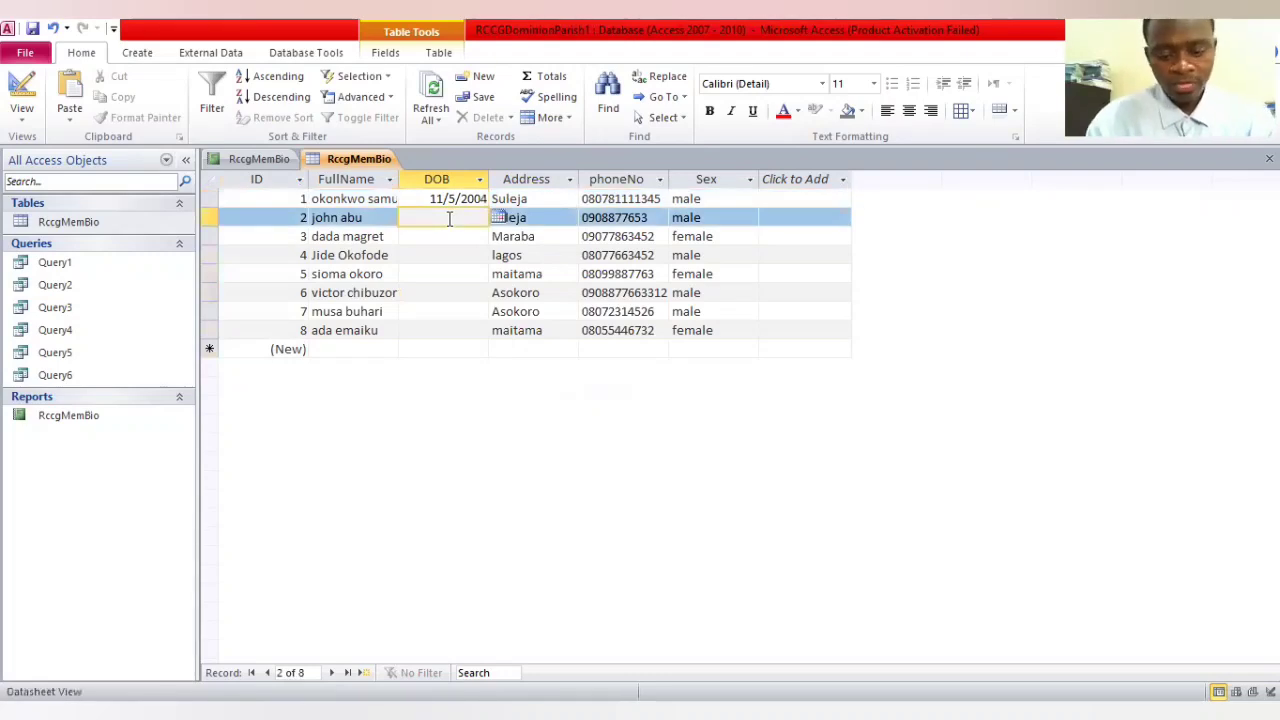
{"action": "type", "text": "5/"}
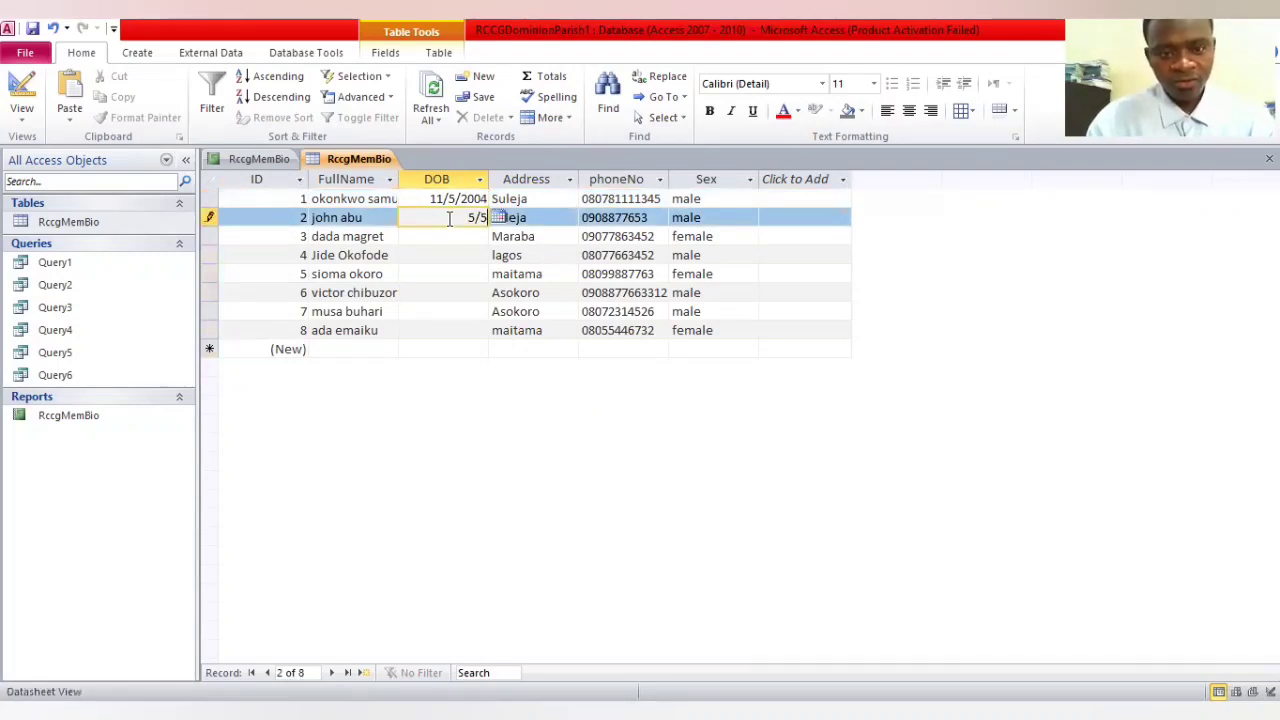
{"action": "type", "text": "5/2001"}
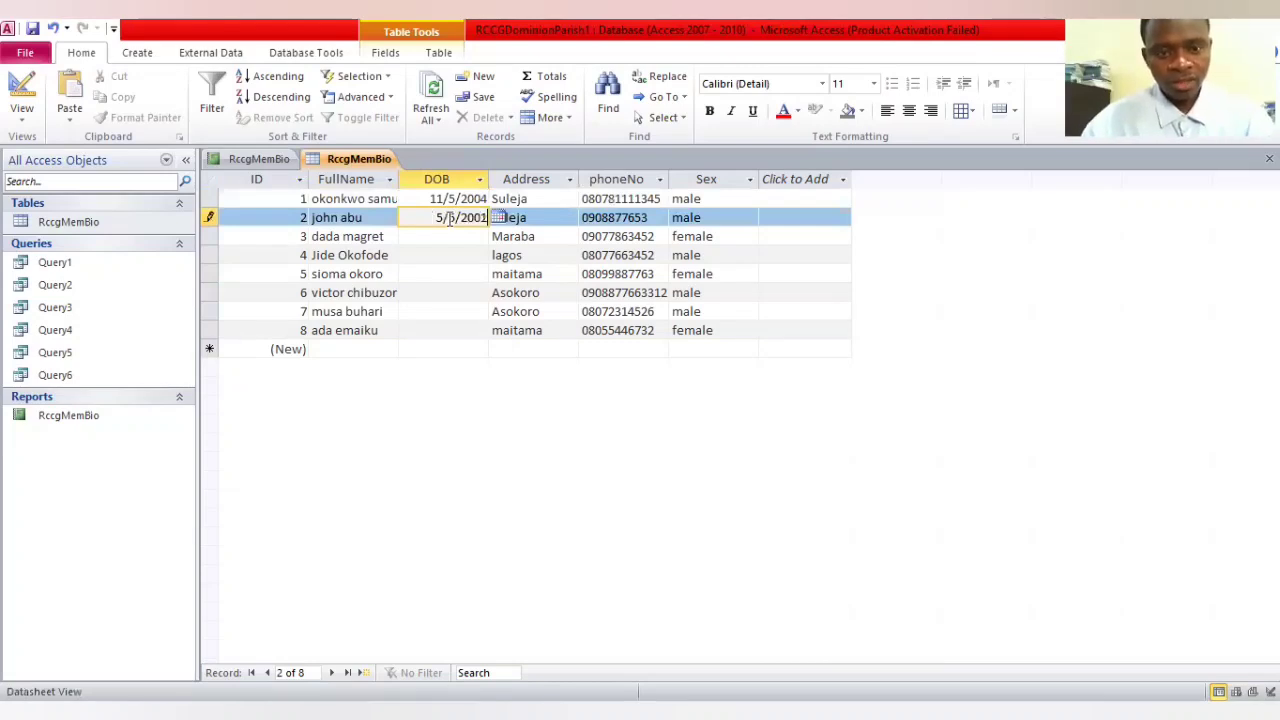
{"action": "left_click", "coordinate": [451, 236]}
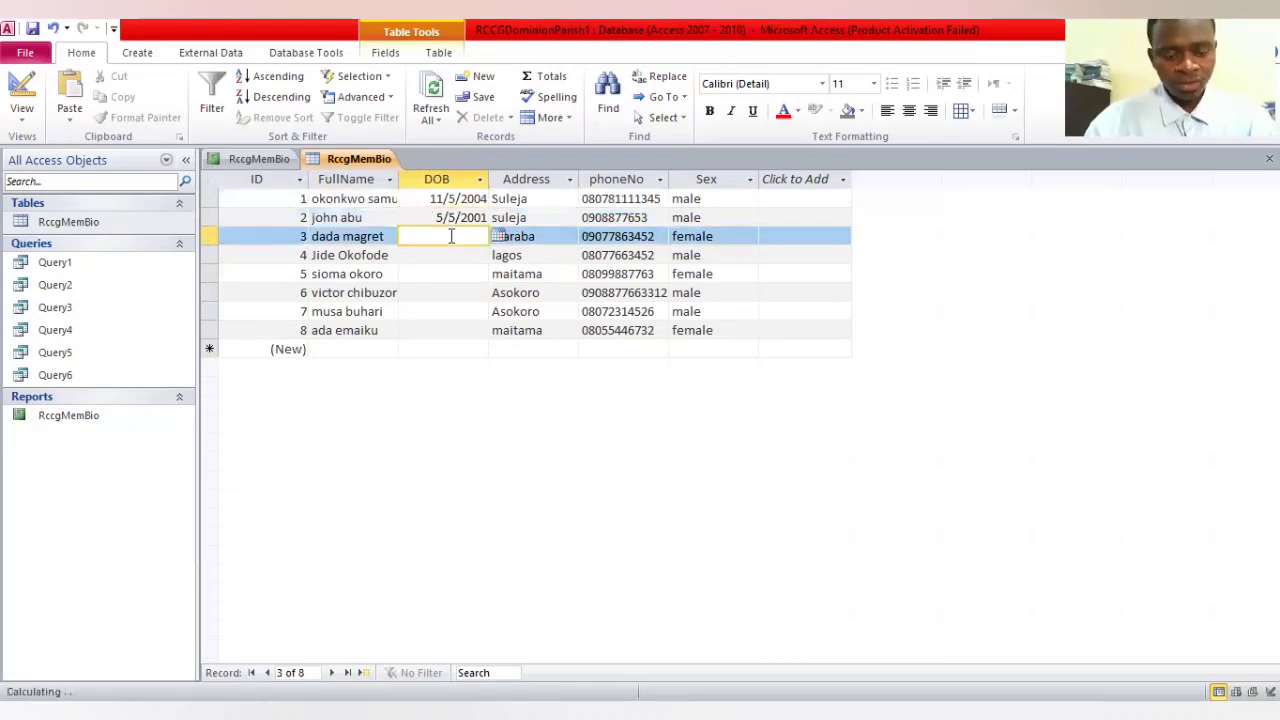
{"action": "type", "text": "10"}
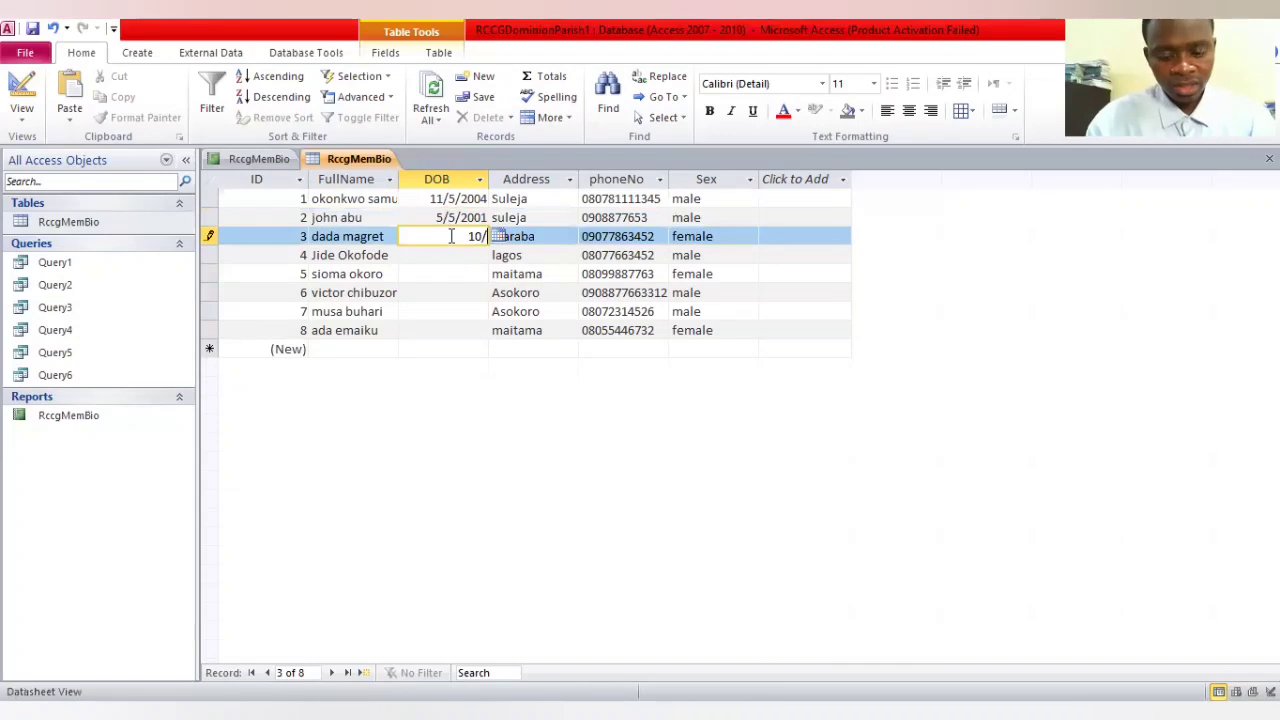
{"action": "type", "text": "/2/2"}
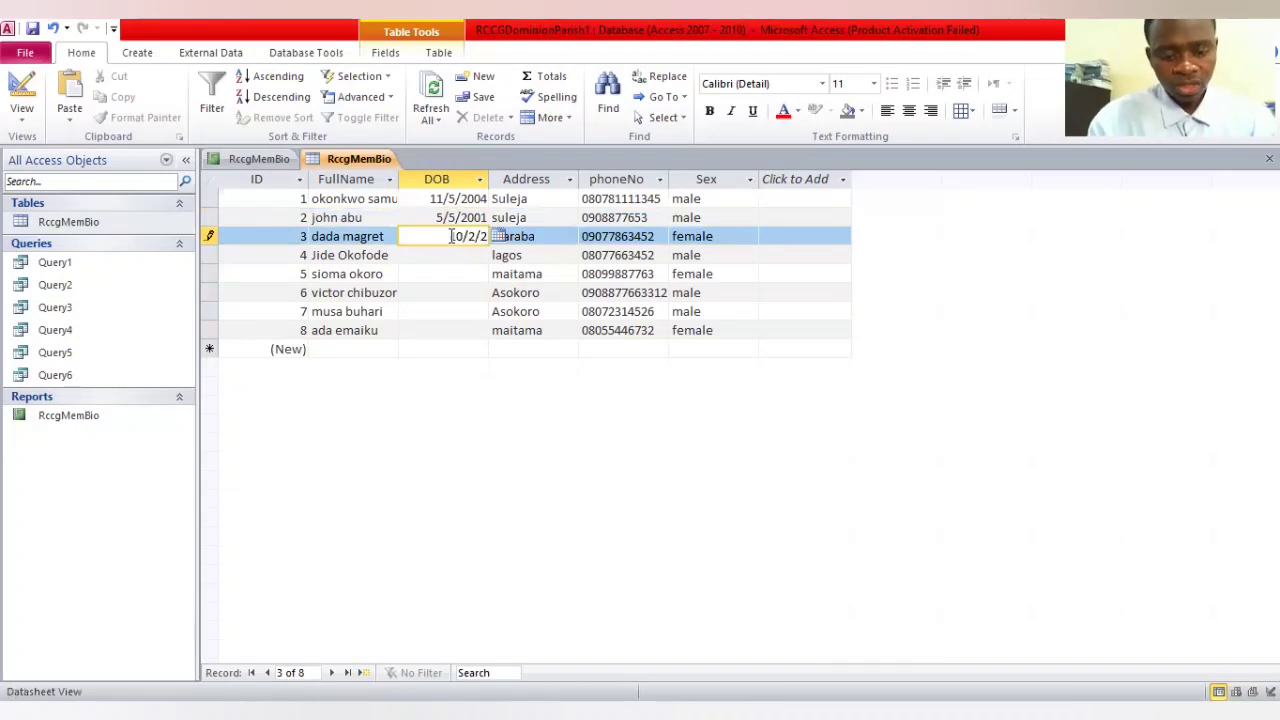
{"action": "type", "text": "001"}
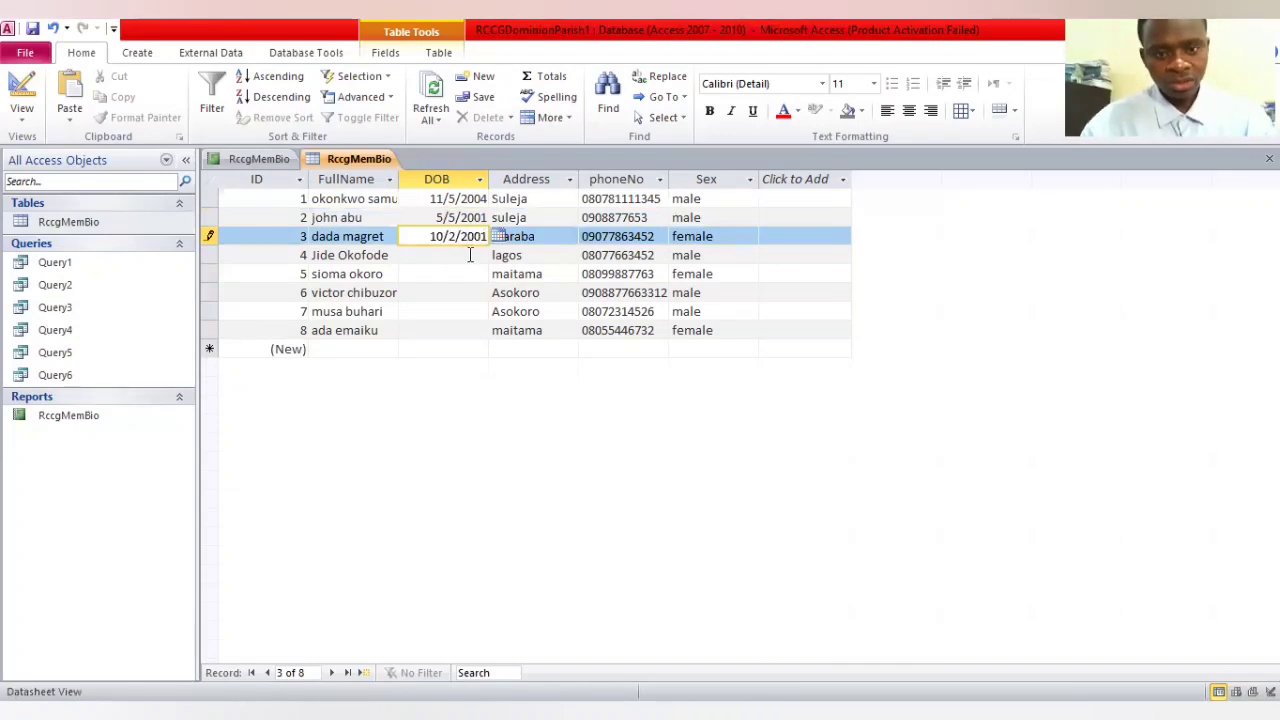
Fill the DOB field of the member with ID 4 with today's date from the date picker
{"action": "left_click", "coordinate": [470, 255]}
{"action": "type", "text": "2"}
{"action": "key", "text": "Return"}
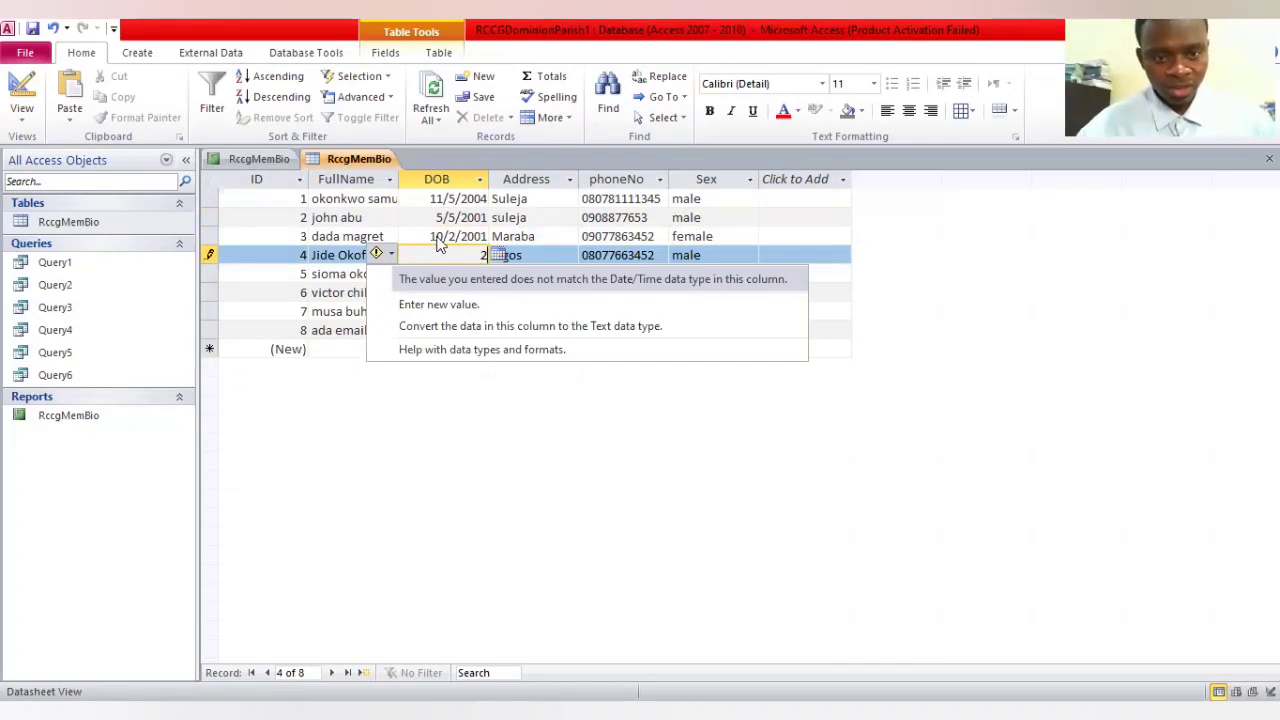
{"action": "left_click", "coordinate": [440, 240]}
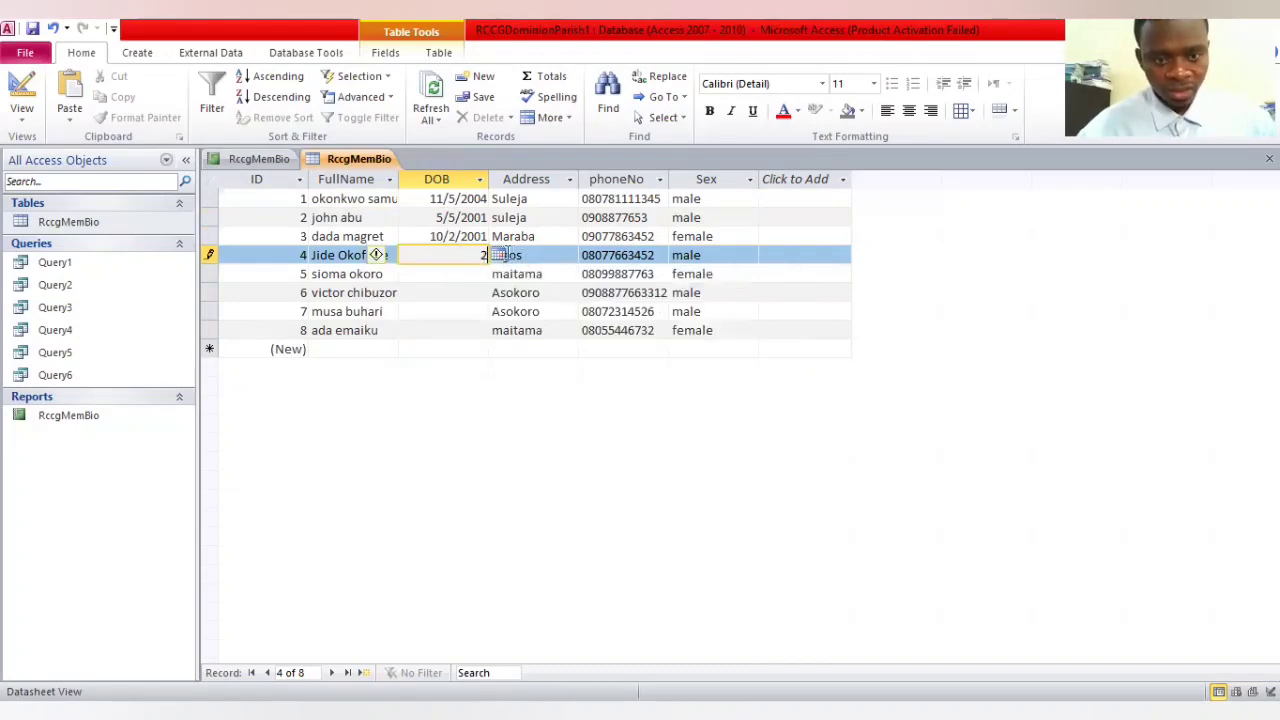
{"action": "left_click", "coordinate": [497, 256]}
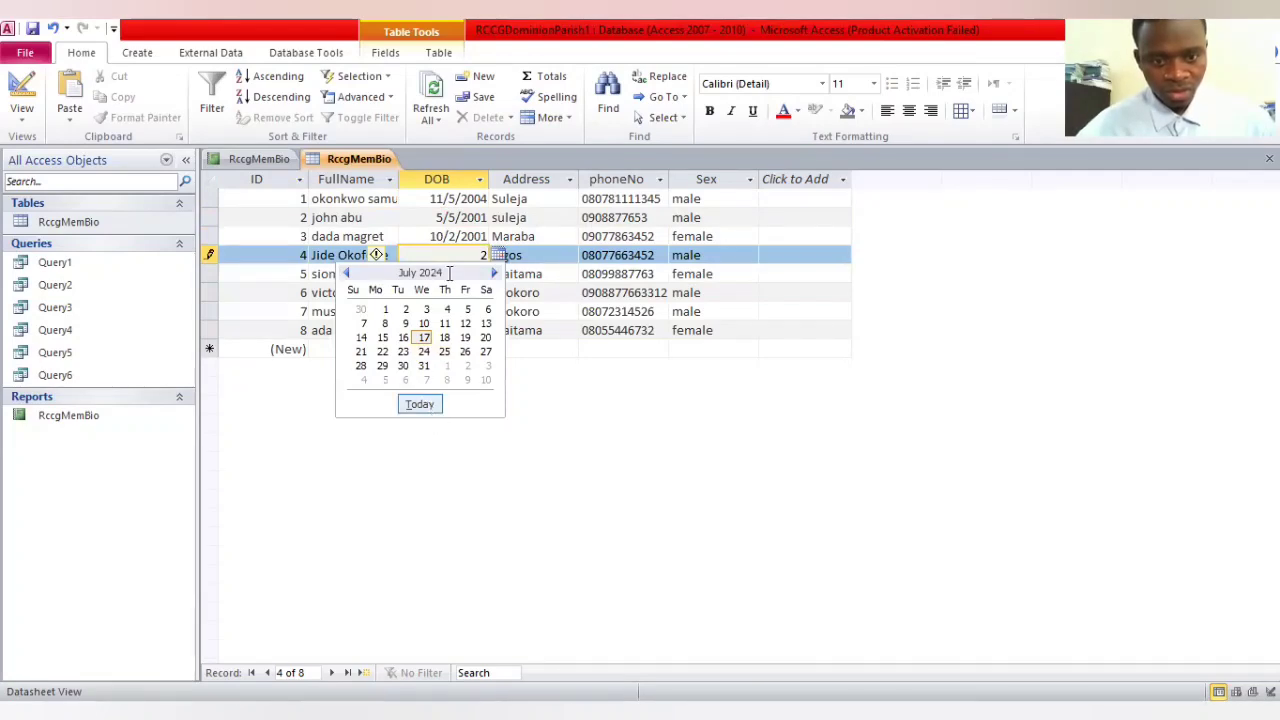
{"action": "key", "text": "Down"}
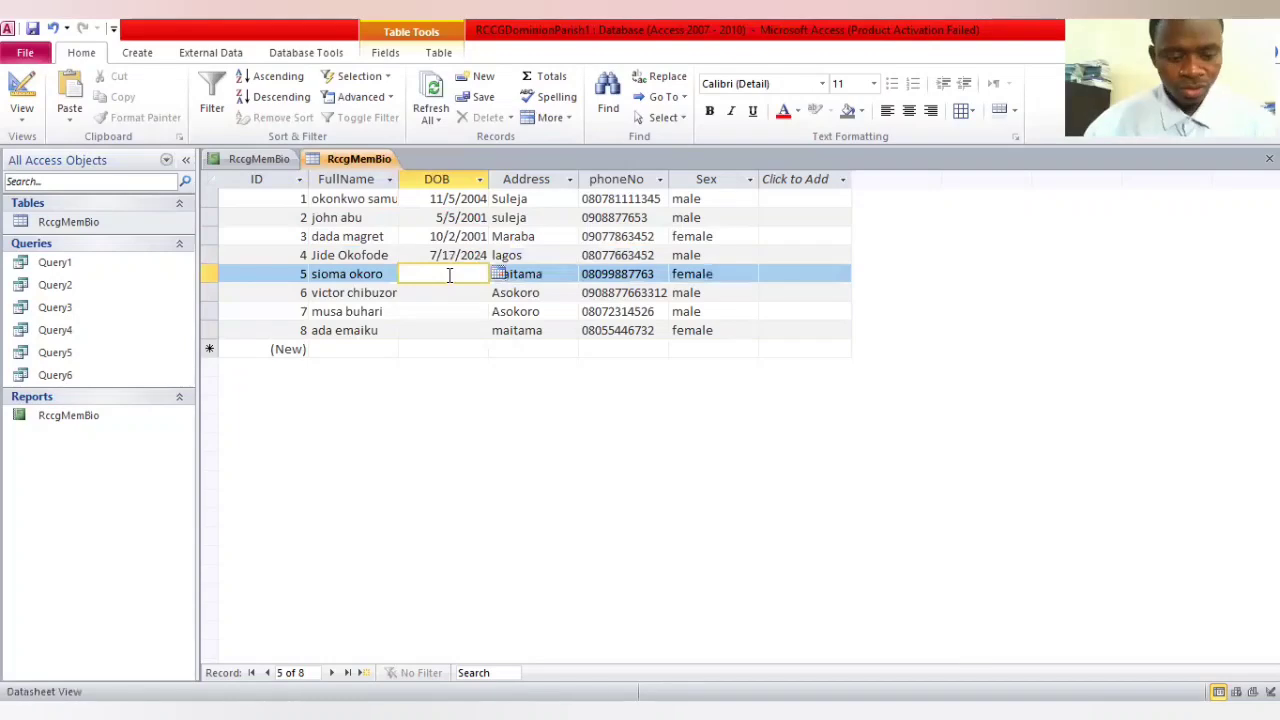
Fill in the dates of birth for the members with IDs 5 and 6
{"action": "type", "text": "3/"}
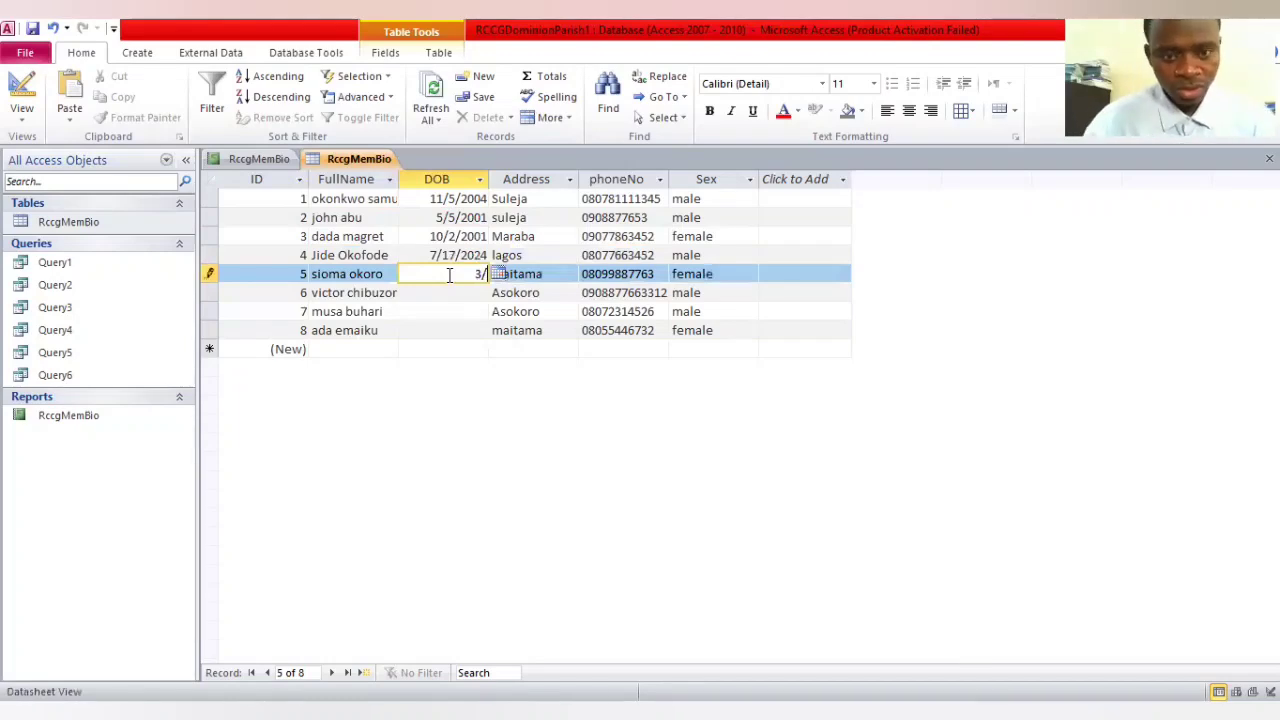
{"action": "type", "text": "10"}
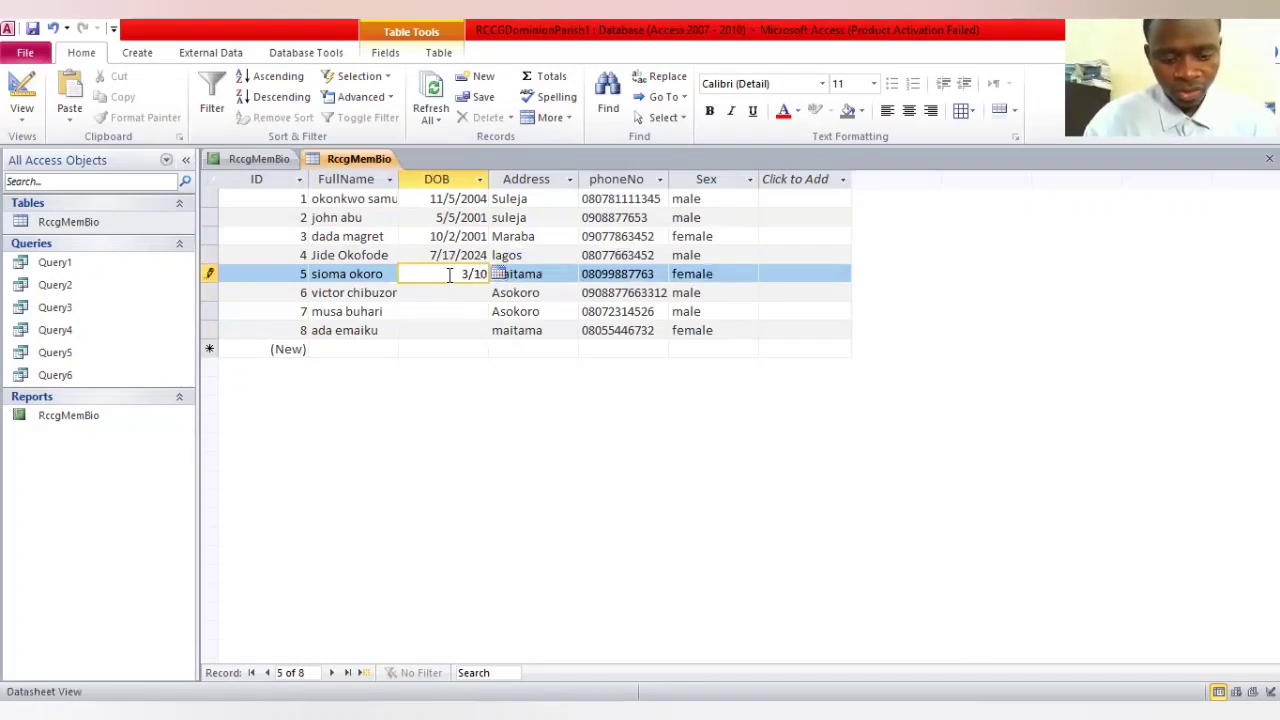
{"action": "type", "text": "/1999"}
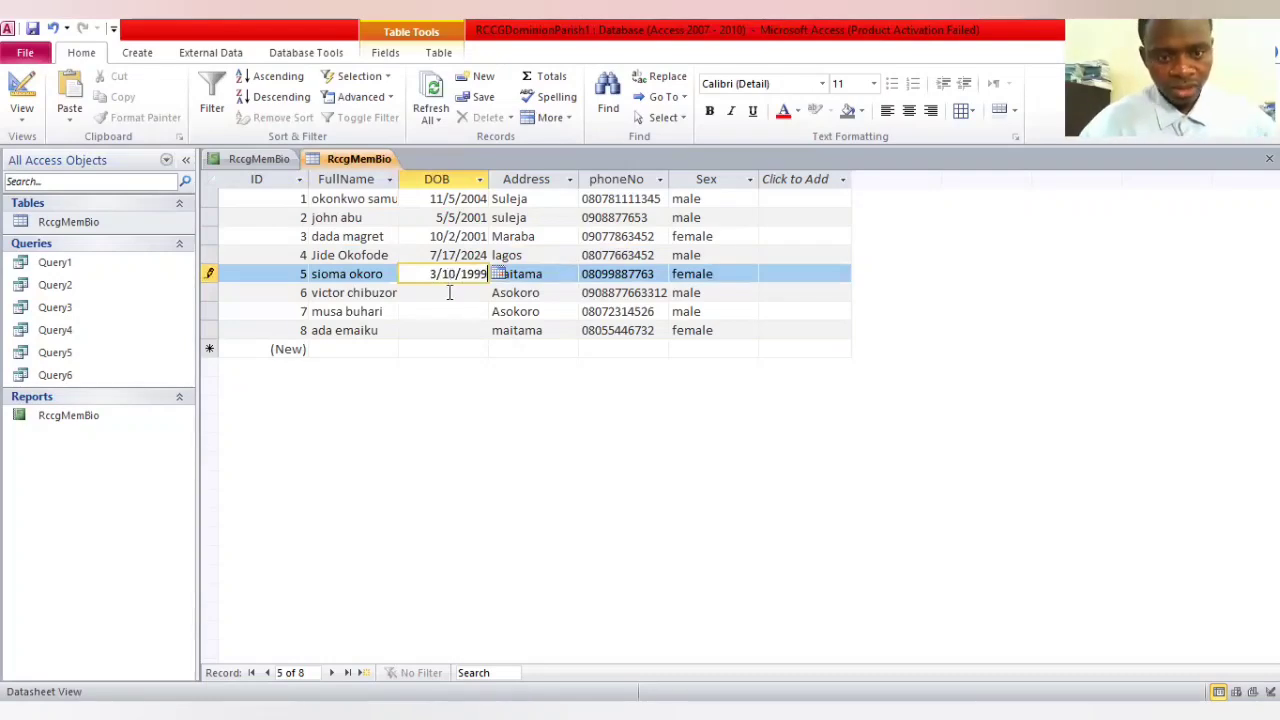
{"action": "left_click", "coordinate": [449, 292]}
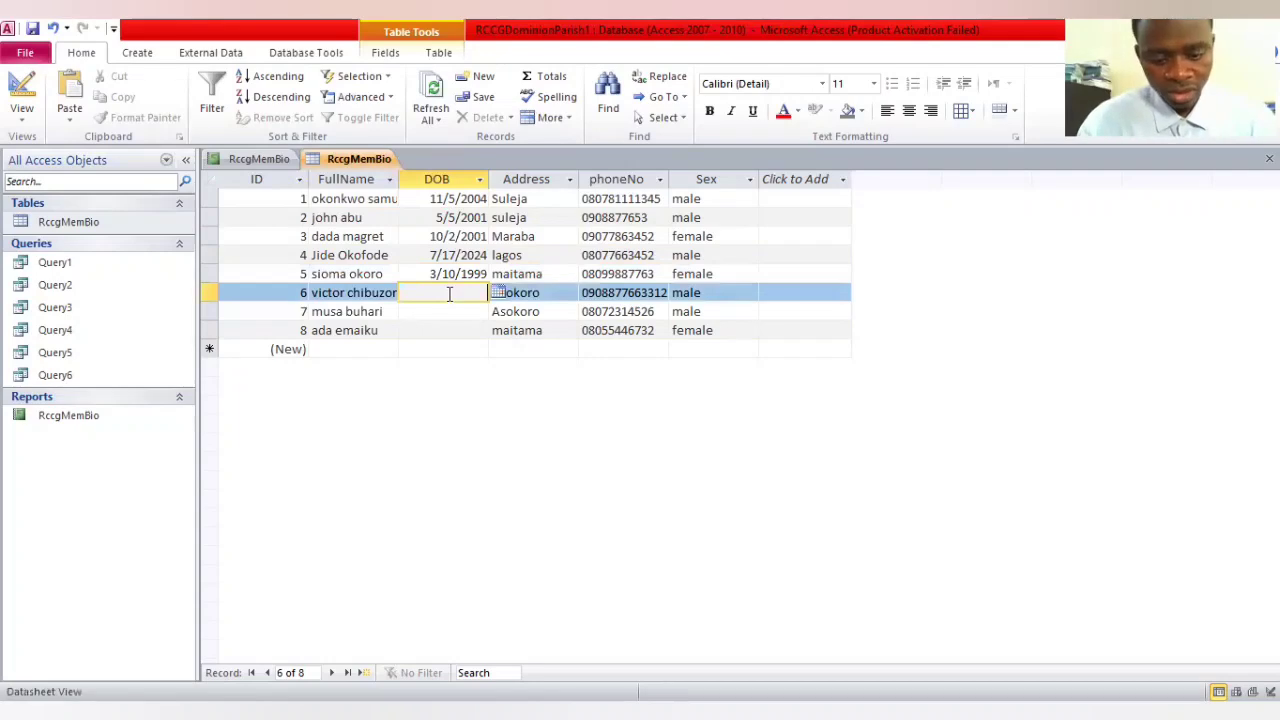
{"action": "type", "text": "10/10/"}
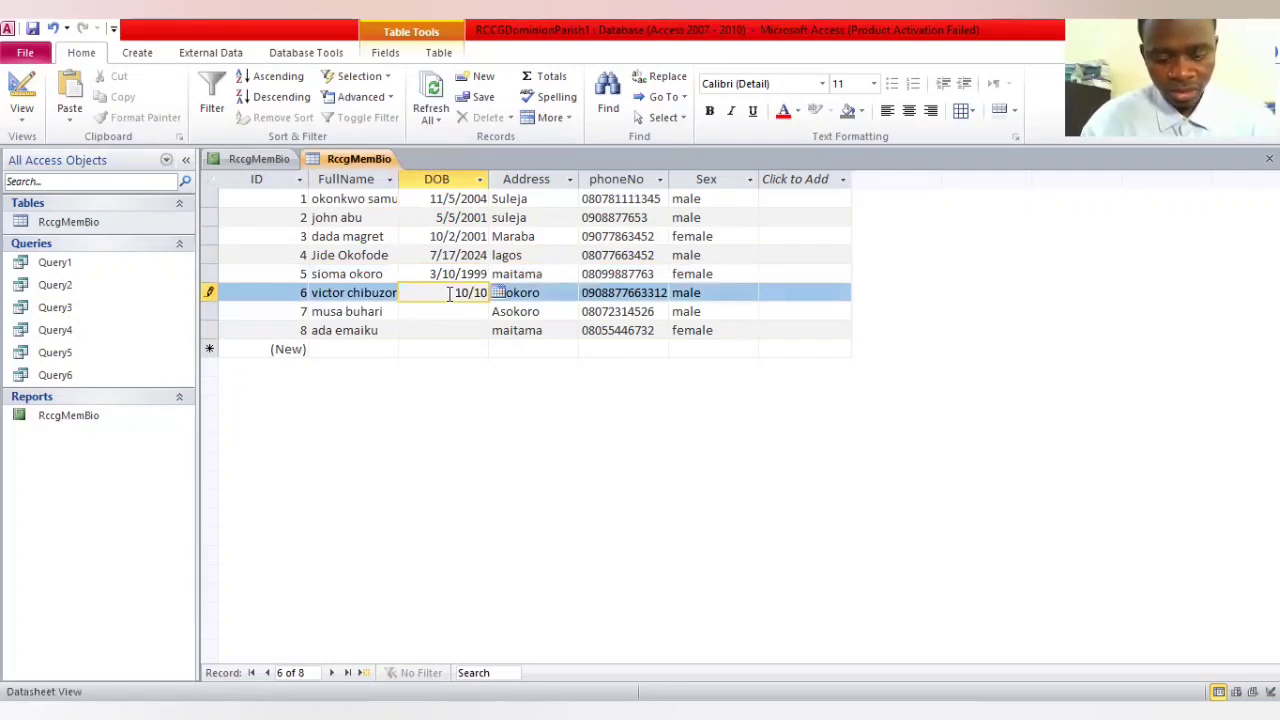
{"action": "type", "text": "2004"}
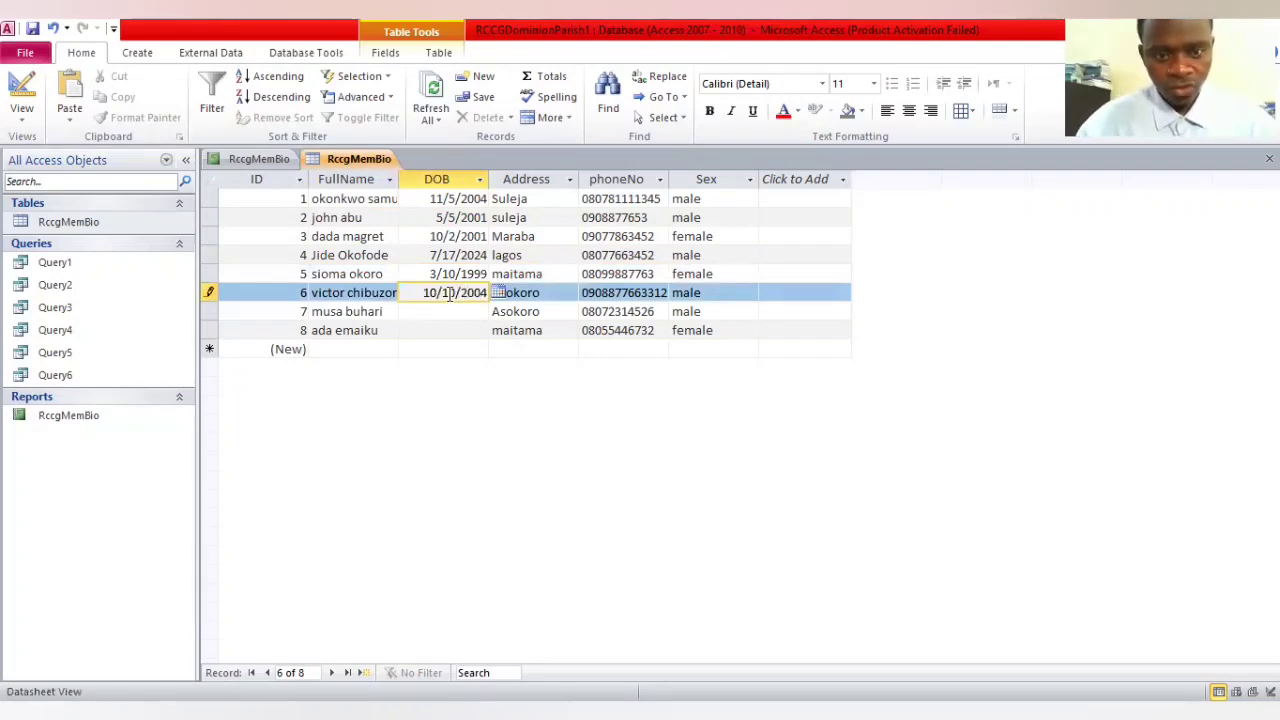
Complete the DOB column by entering the dates of birth for the members with IDs 7 and 8
{"action": "left_click", "coordinate": [453, 311]}
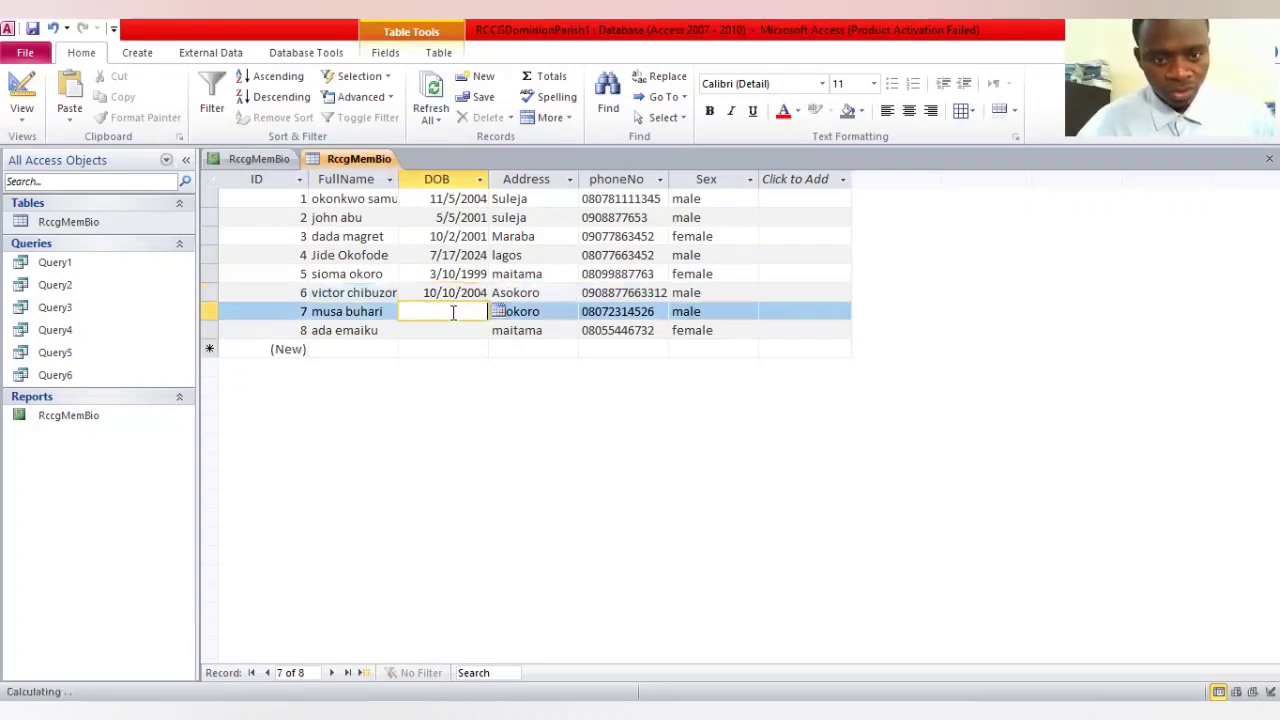
{"action": "type", "text": "10/"}
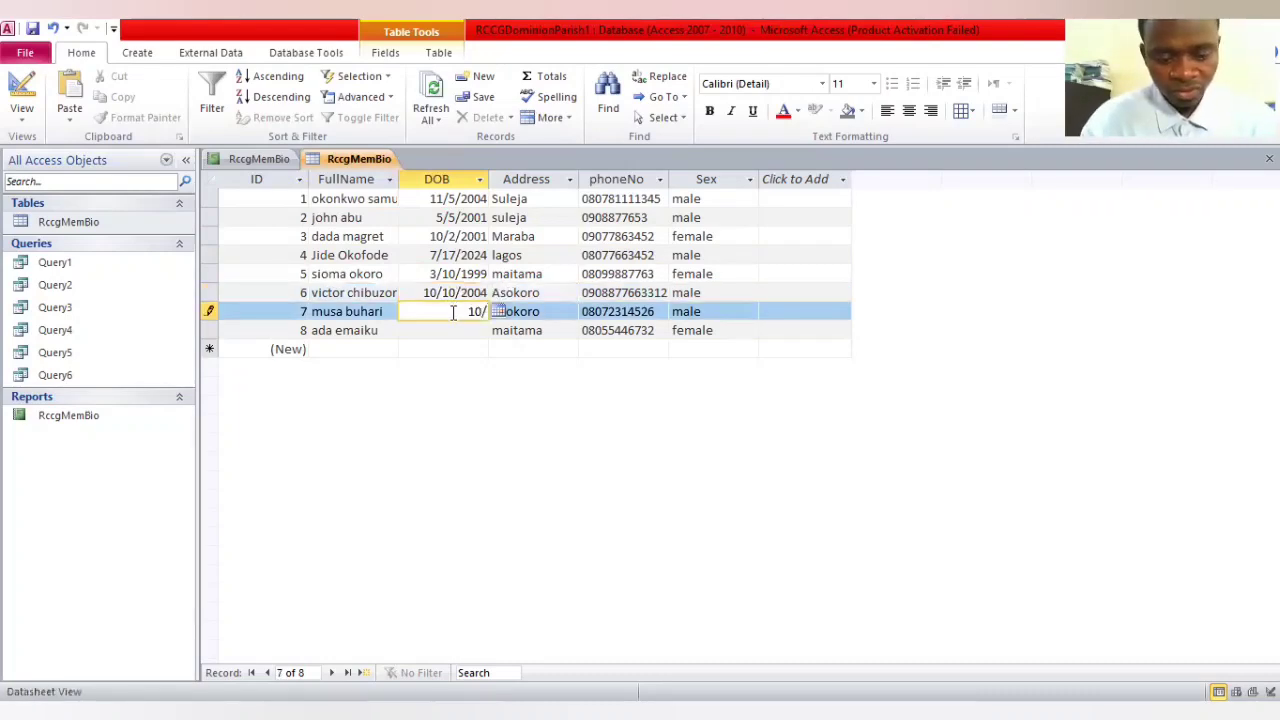
{"action": "type", "text": "4/2004"}
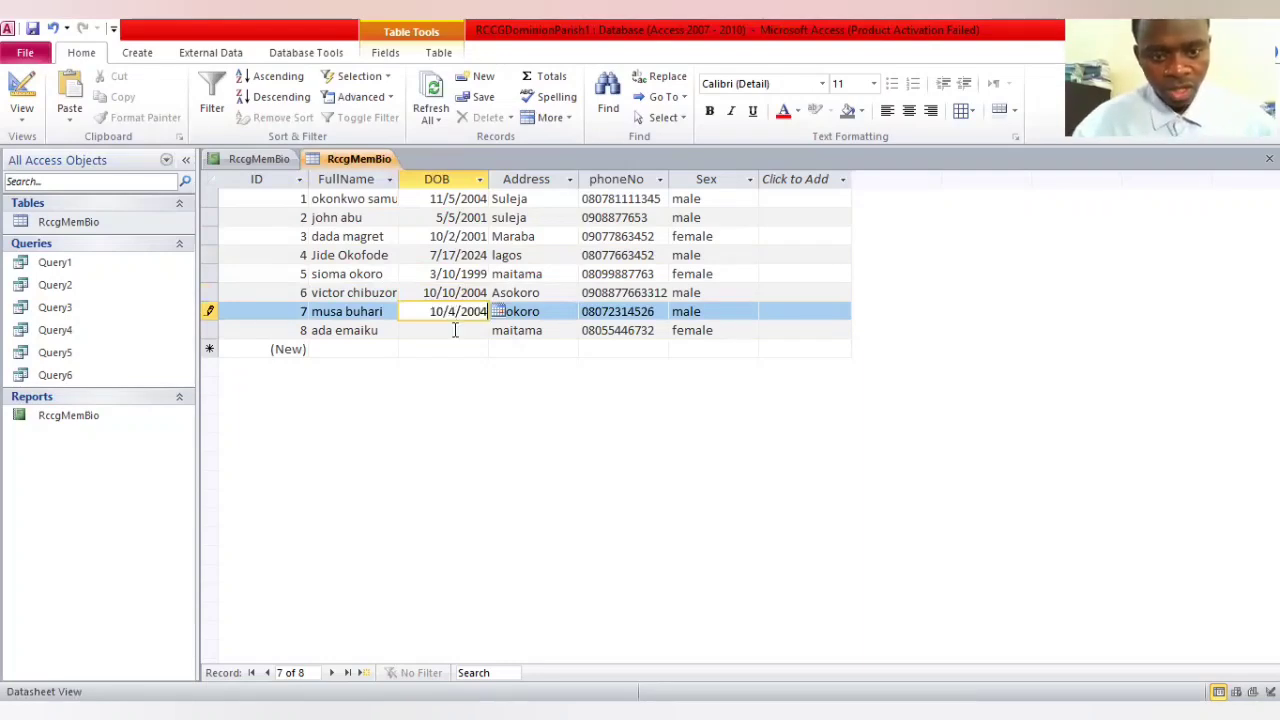
{"action": "left_click", "coordinate": [455, 330]}
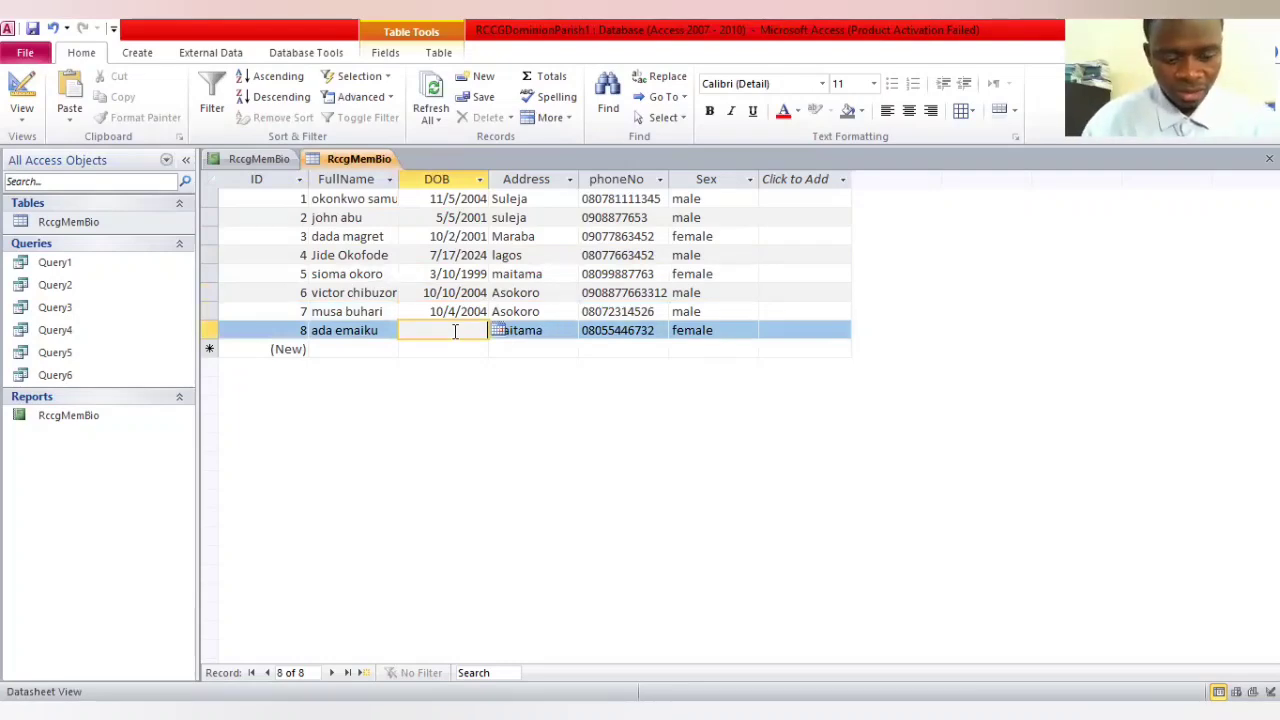
{"action": "type", "text": "2/1"}
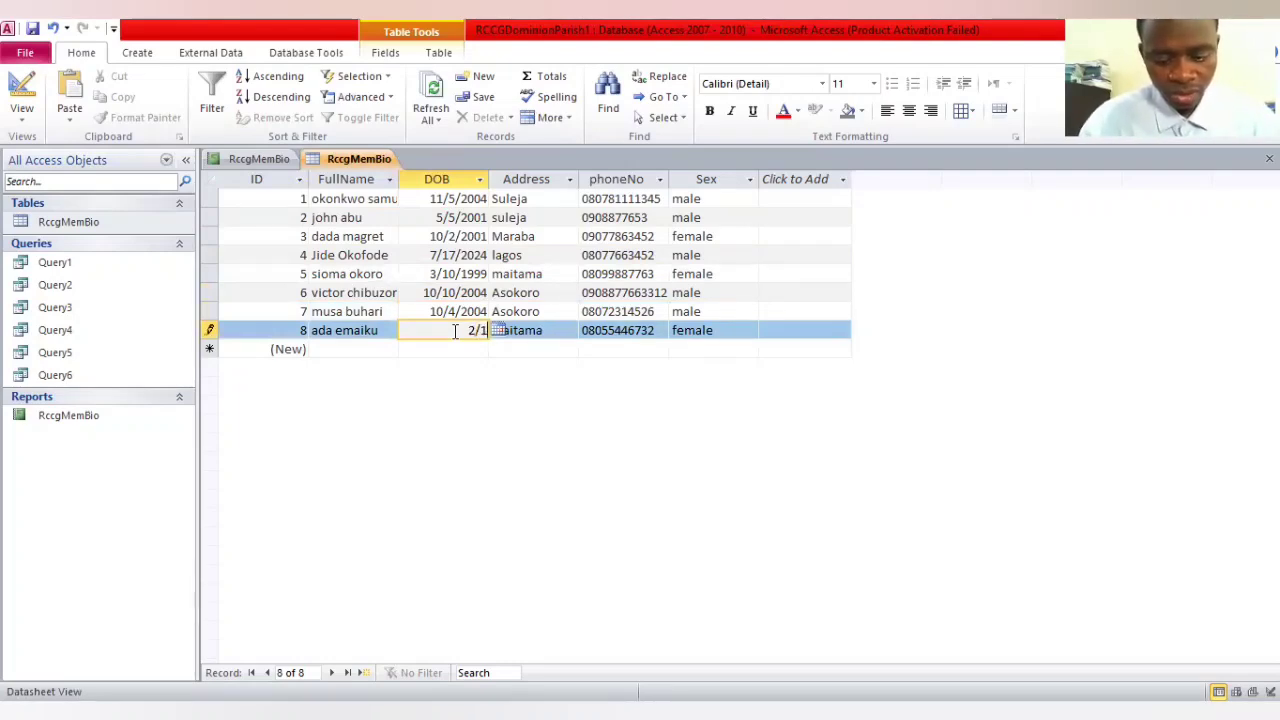
{"action": "type", "text": "0/2001"}
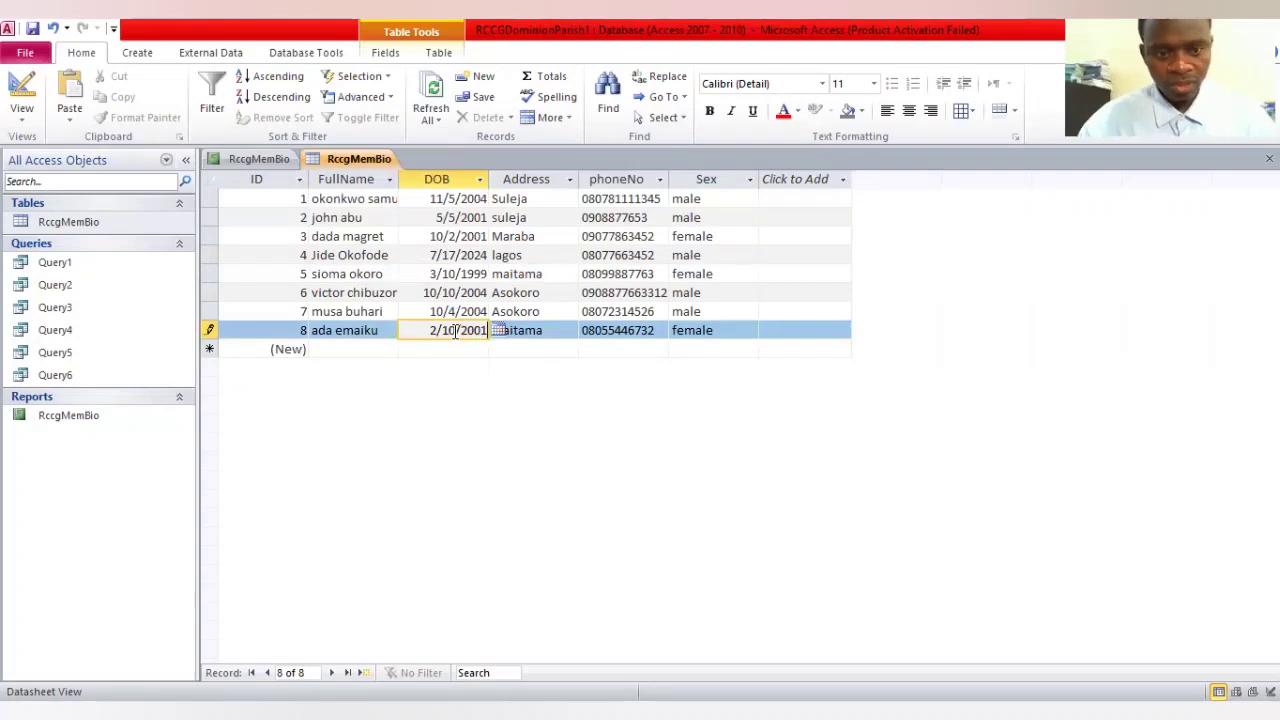